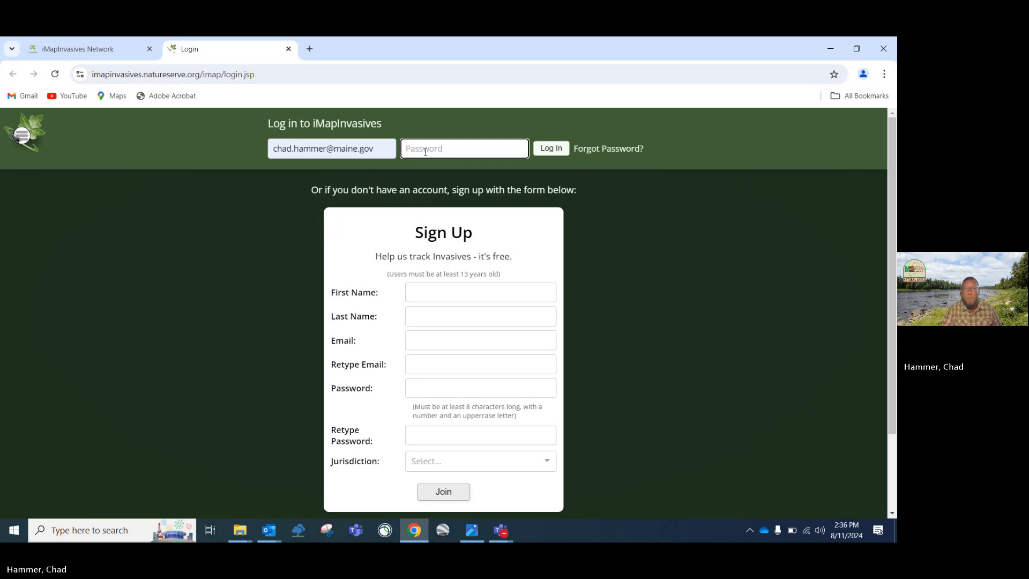
Log in with the account password, dismiss the welcome notice, and return to the Network homepage
{"action": "type", "text": "••"}
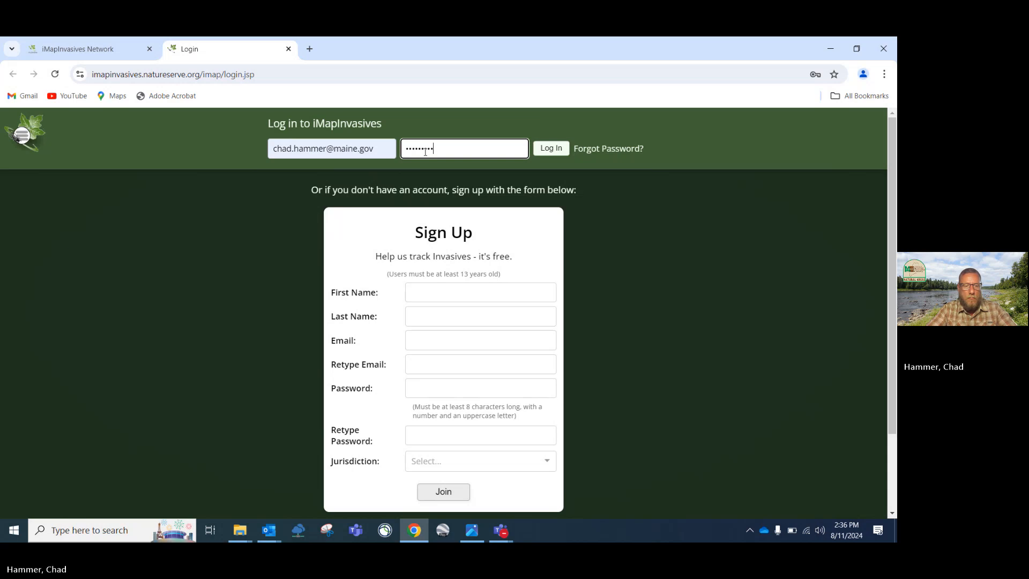
{"action": "key", "text": "Return"}
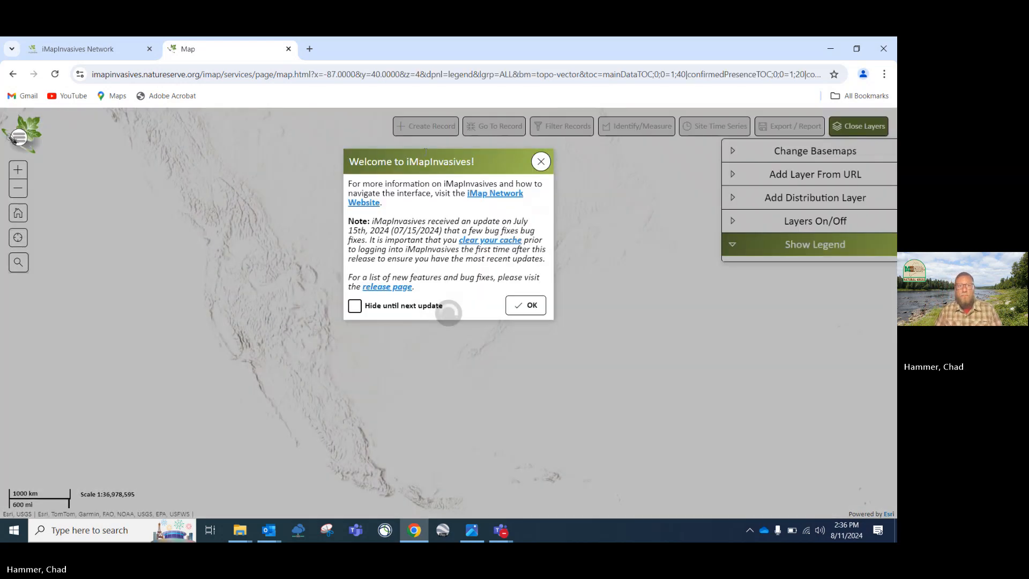
{"action": "left_click", "coordinate": [532, 307]}
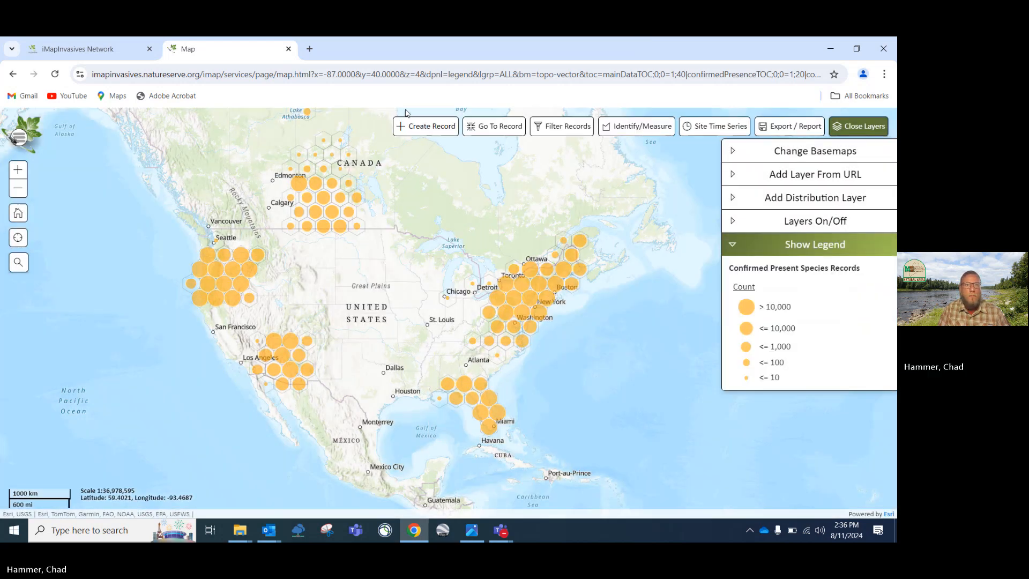
{"action": "left_click", "coordinate": [84, 49]}
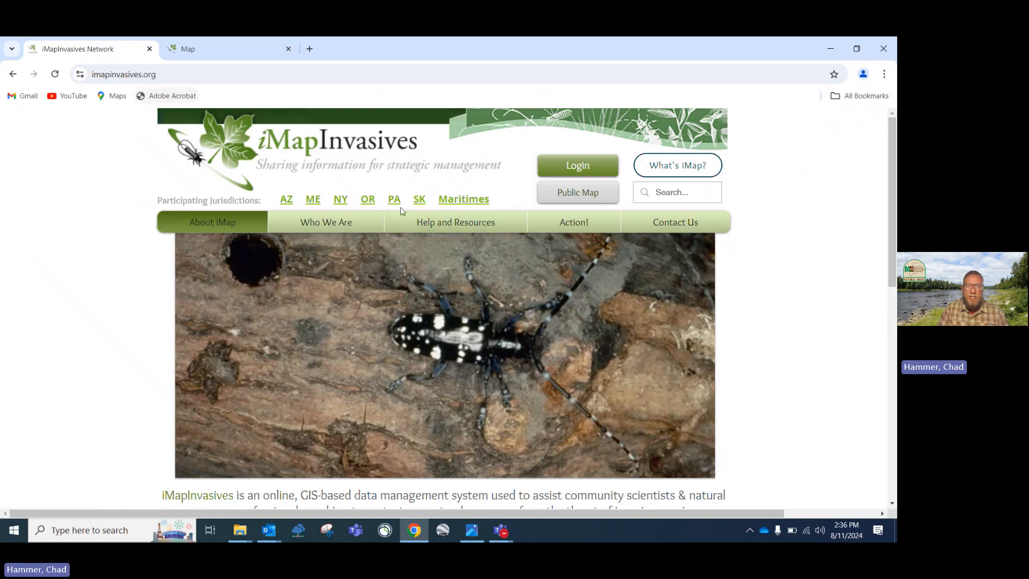
Browse Help and Resources and the mobile tools page, then open the imapinvasives YouTube tutorials
{"action": "left_click", "coordinate": [458, 224]}
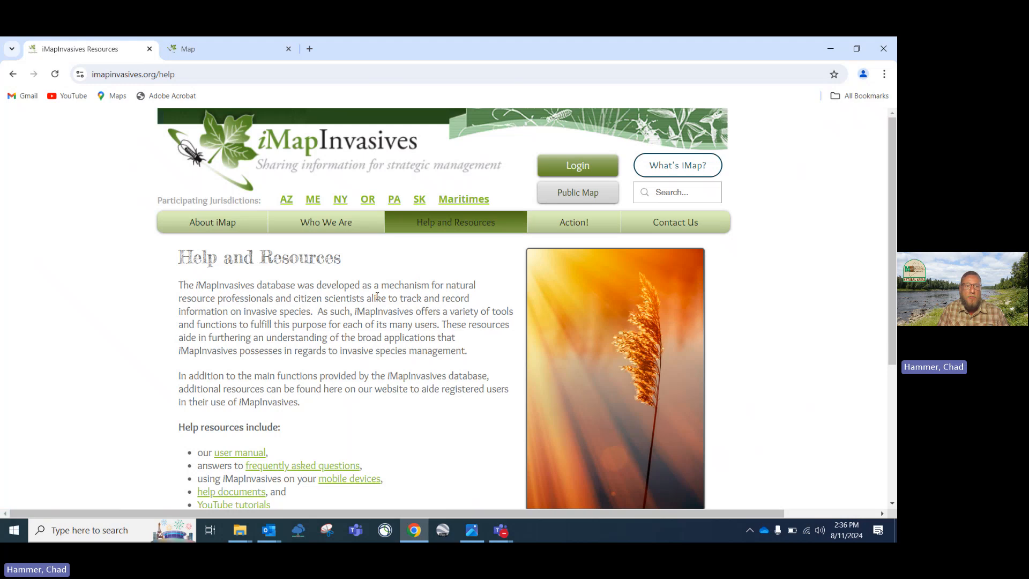
{"action": "scroll", "coordinate": [377, 297], "scroll_direction": "down", "scroll_amount": 4}
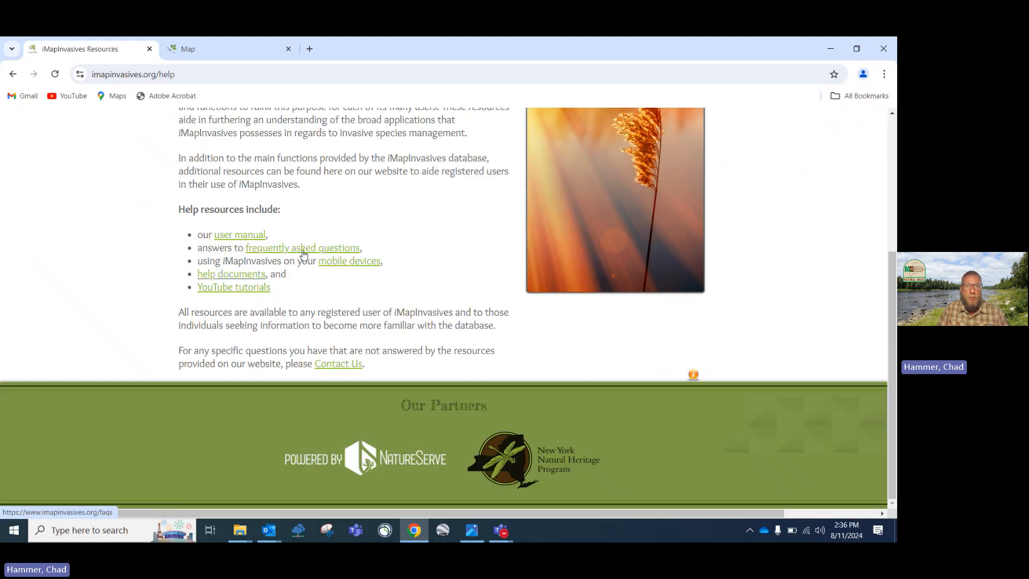
{"action": "left_click", "coordinate": [343, 261]}
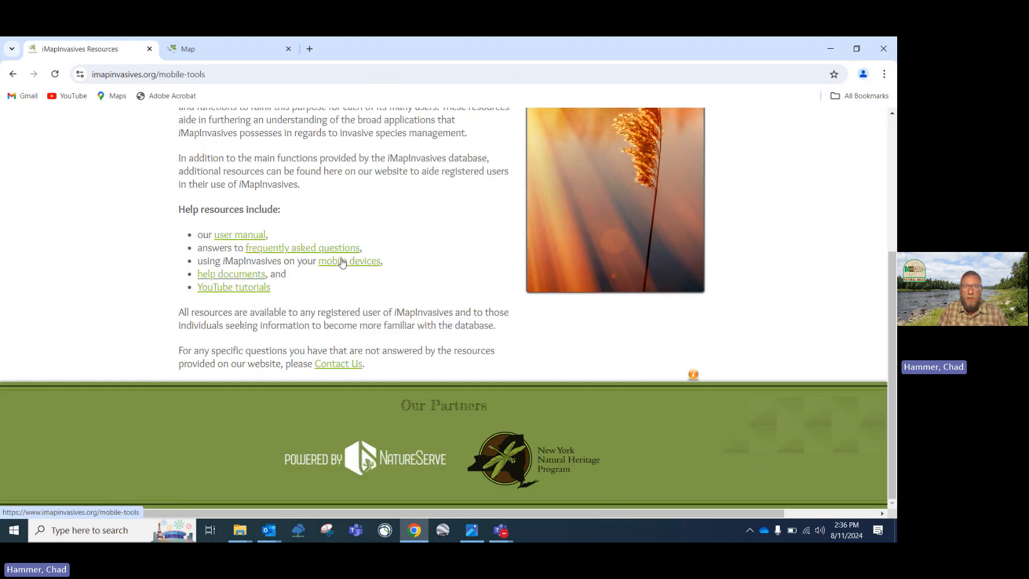
{"action": "scroll", "coordinate": [340, 270], "scroll_direction": "down", "scroll_amount": 15}
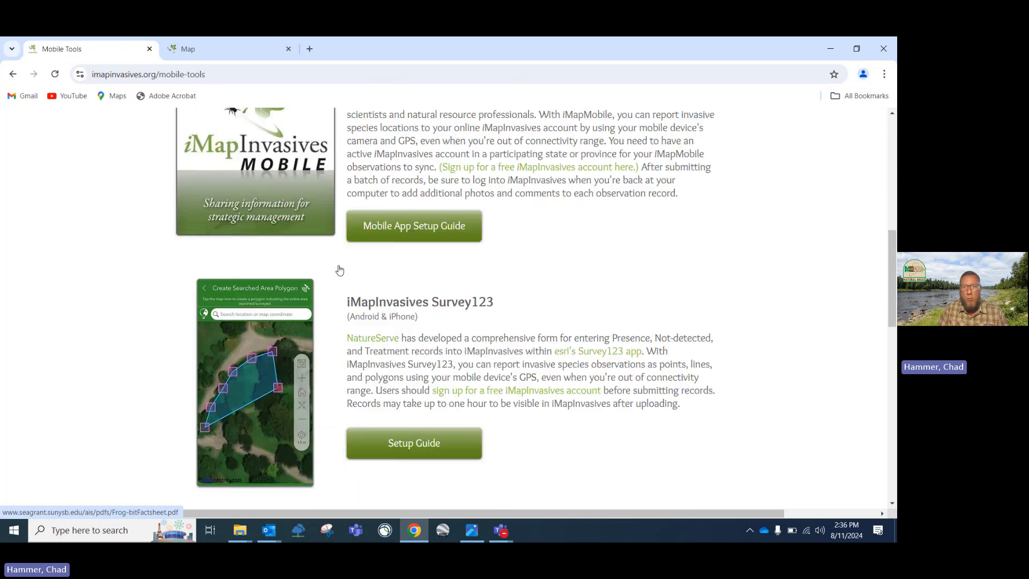
{"action": "scroll", "coordinate": [340, 270], "scroll_direction": "up", "scroll_amount": 6}
{"action": "scroll", "coordinate": [340, 270], "scroll_direction": "up", "scroll_amount": 10}
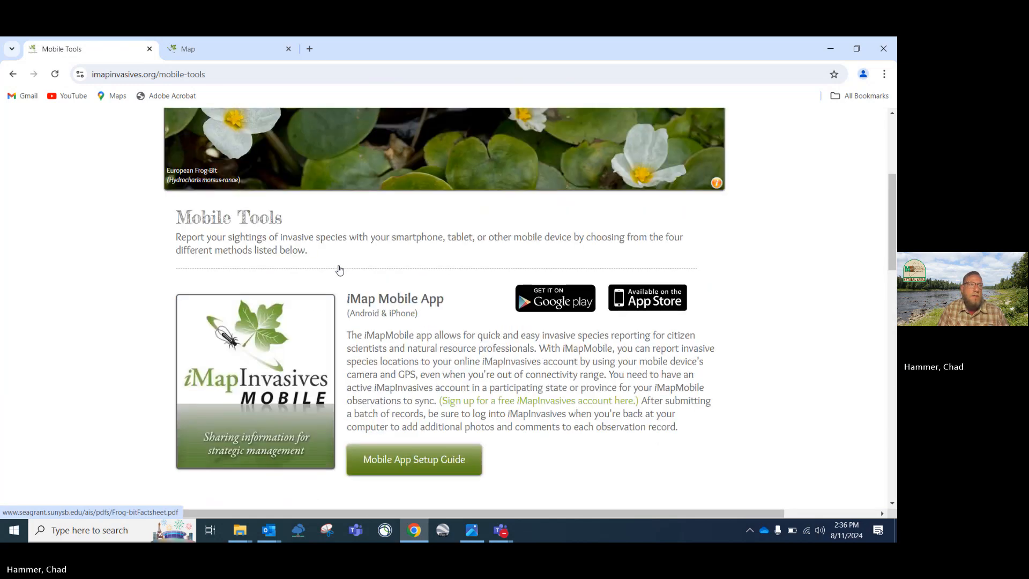
{"action": "left_click", "coordinate": [13, 74]}
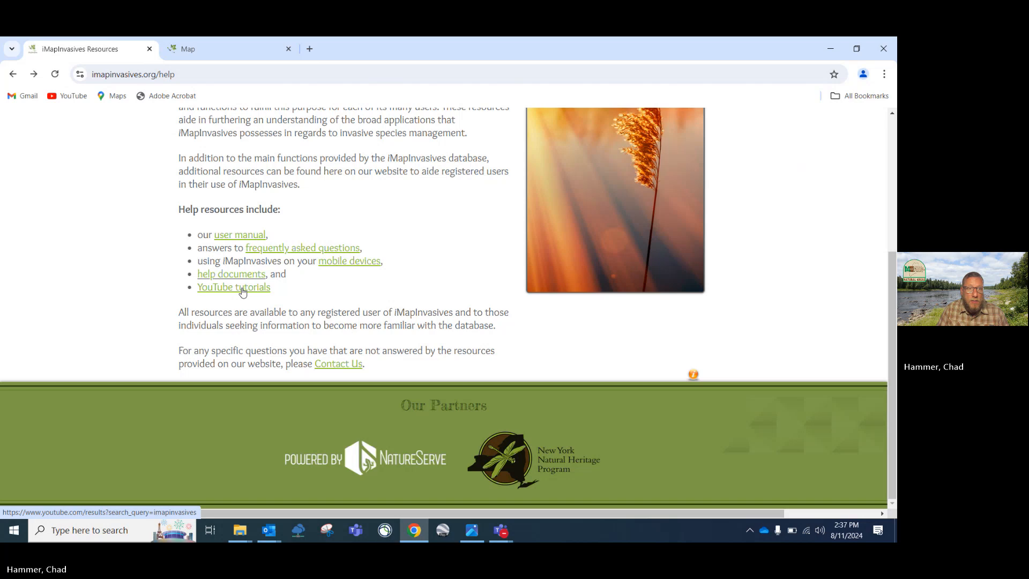
{"action": "left_click", "coordinate": [243, 292]}
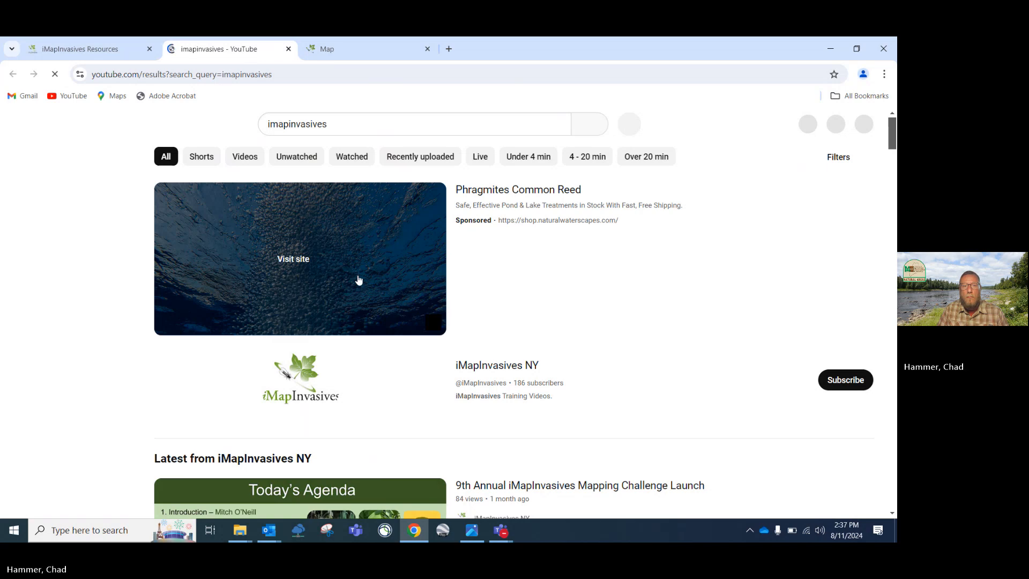
Scroll through the imapinvasives YouTube results, then close the YouTube tab
{"action": "scroll", "coordinate": [358, 279], "scroll_direction": "down", "scroll_amount": 1}
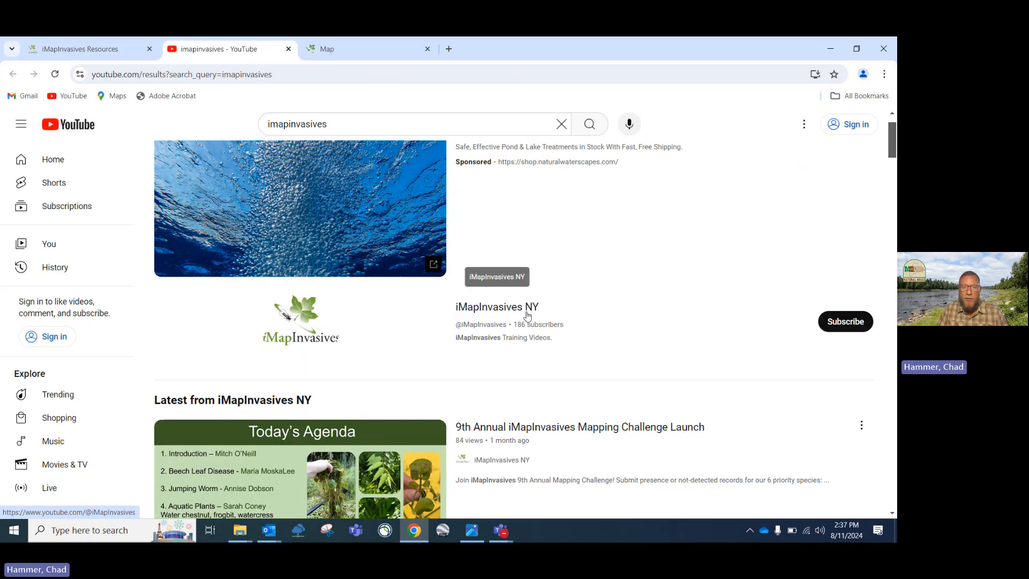
{"action": "scroll", "coordinate": [504, 346], "scroll_direction": "down", "scroll_amount": 3}
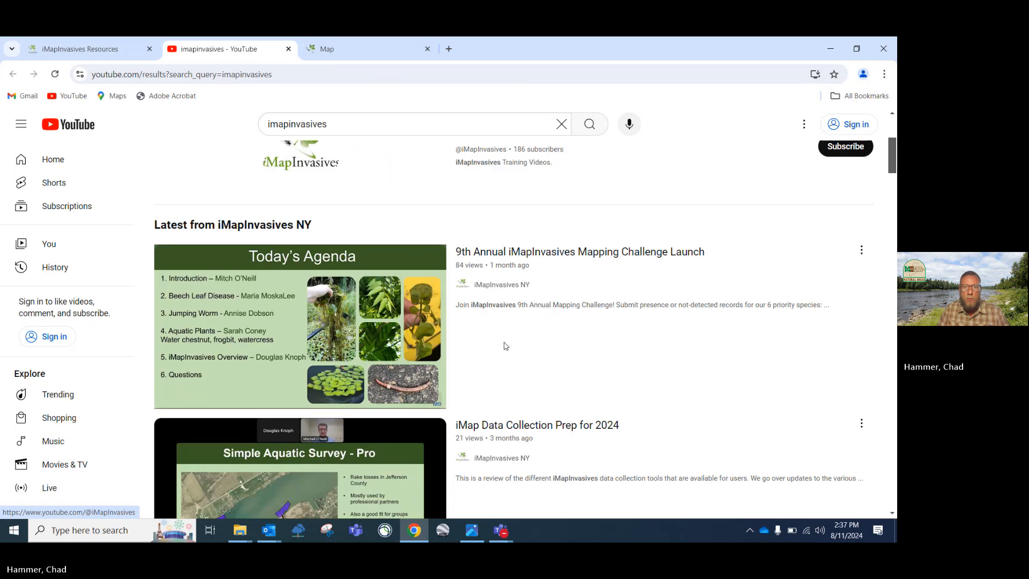
{"action": "scroll", "coordinate": [504, 346], "scroll_direction": "down", "scroll_amount": 2}
{"action": "scroll", "coordinate": [504, 346], "scroll_direction": "down", "scroll_amount": 1}
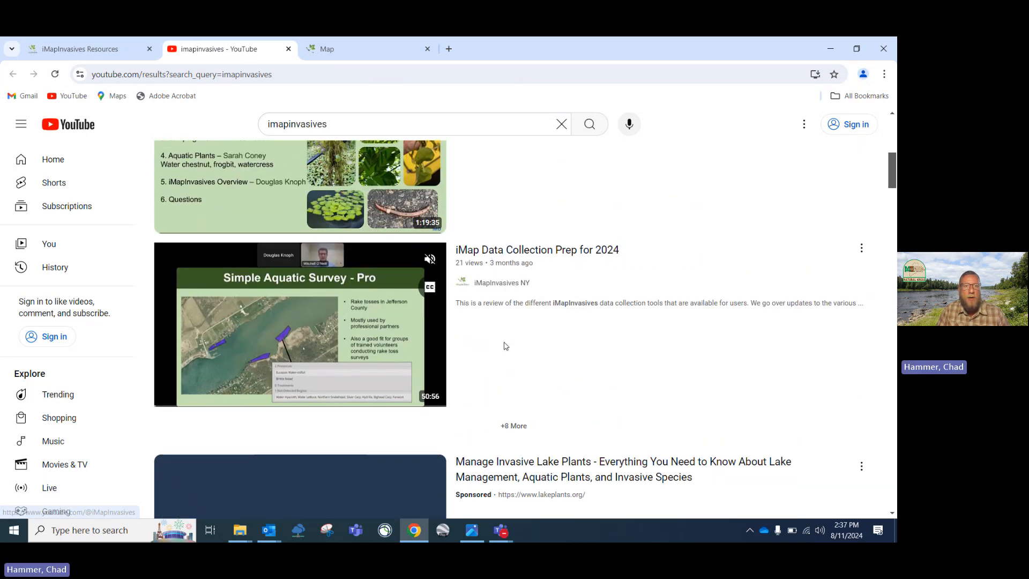
{"action": "scroll", "coordinate": [504, 347], "scroll_direction": "down", "scroll_amount": 1}
{"action": "scroll", "coordinate": [504, 346], "scroll_direction": "up", "scroll_amount": 3}
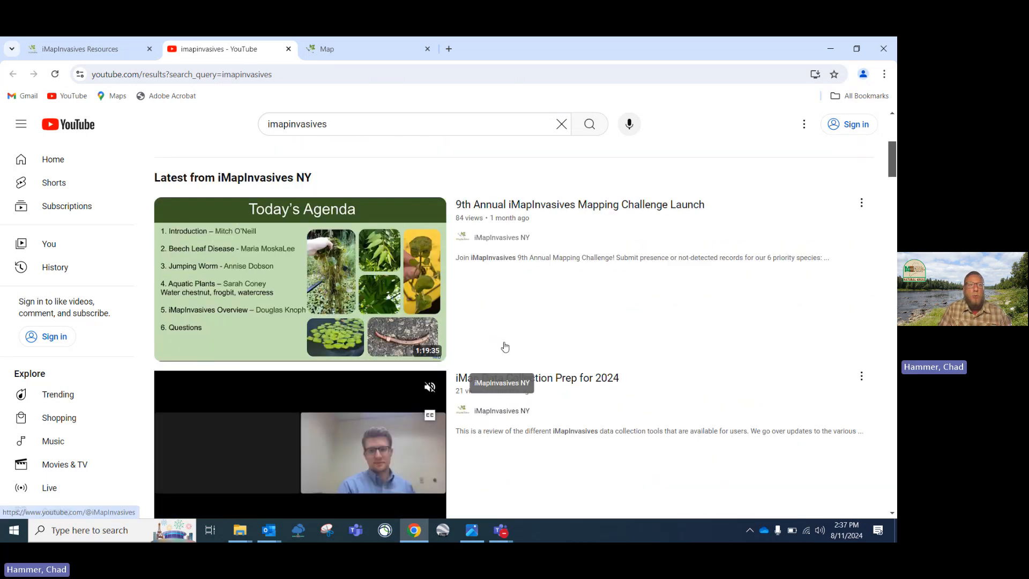
{"action": "scroll", "coordinate": [505, 347], "scroll_direction": "up", "scroll_amount": 5}
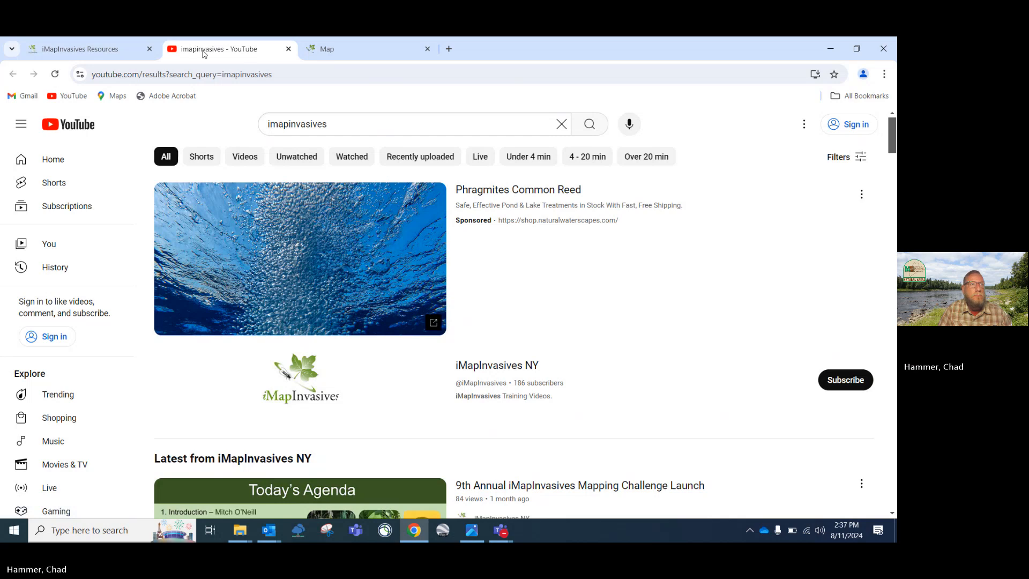
{"action": "left_click", "coordinate": [289, 50]}
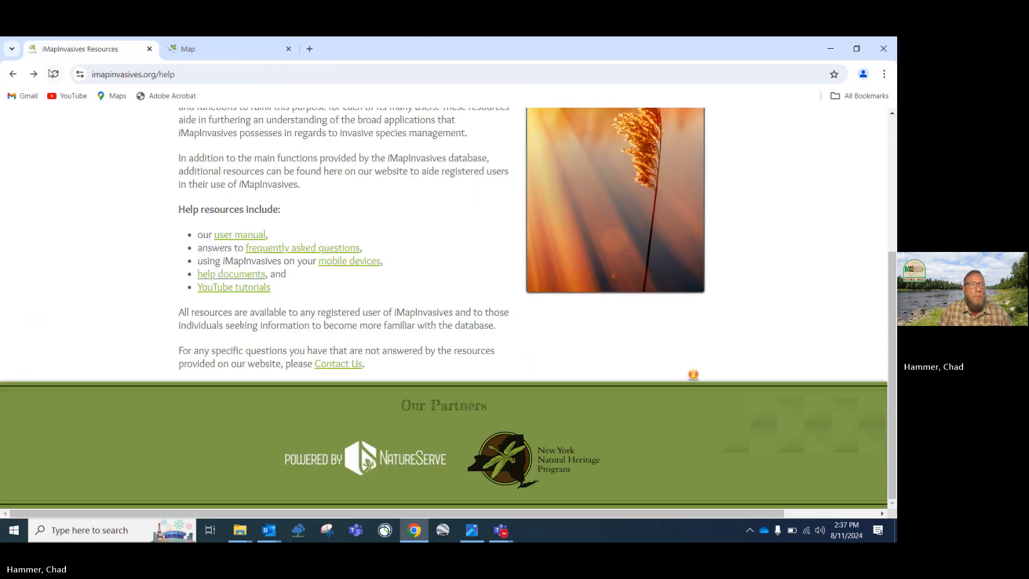
Go back to the Network homepage and look over the About iMap, Who We Are and Help menus
{"action": "left_click", "coordinate": [12, 74]}
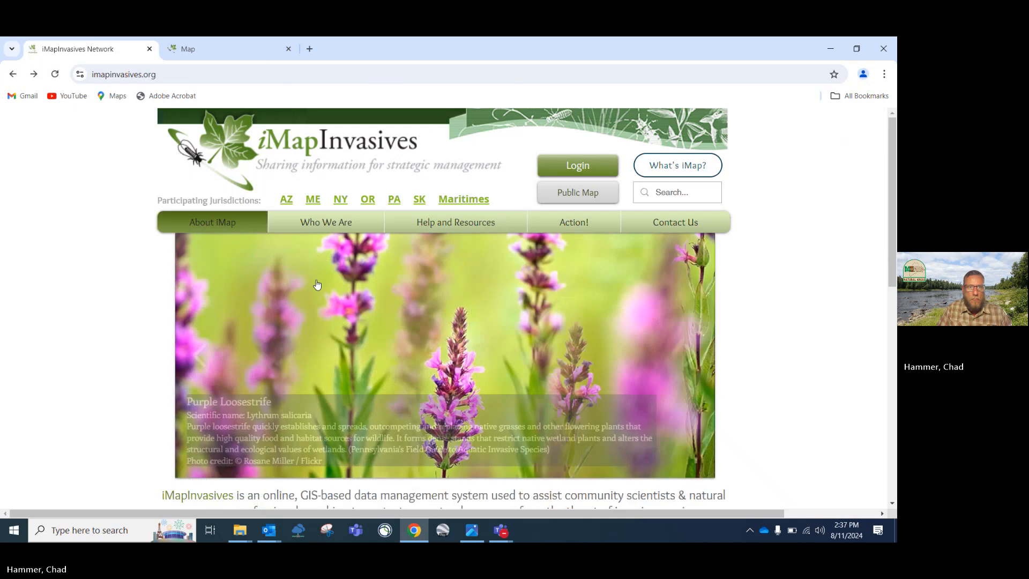
{"action": "mouse_move", "coordinate": [238, 228]}
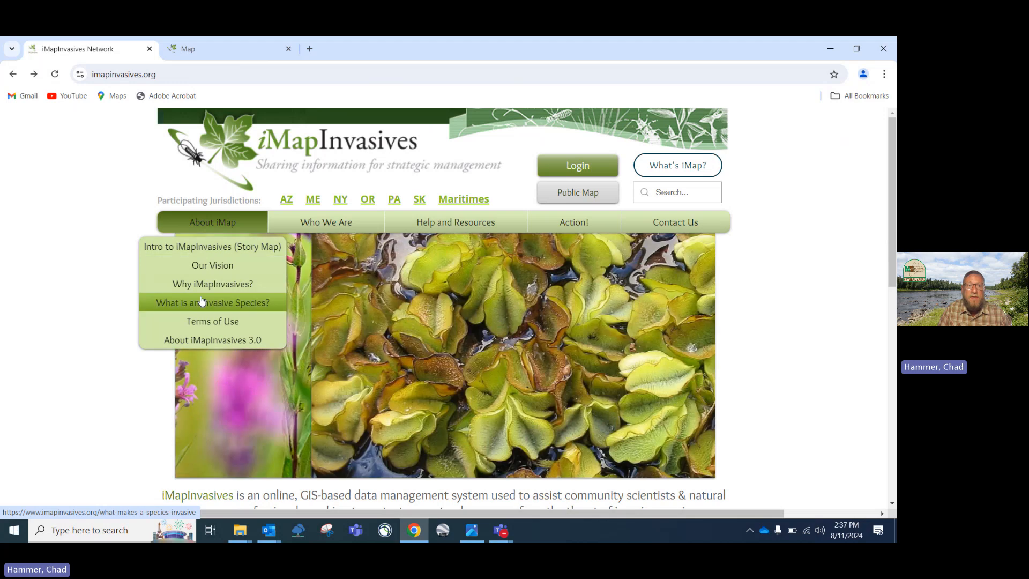
{"action": "mouse_move", "coordinate": [309, 218]}
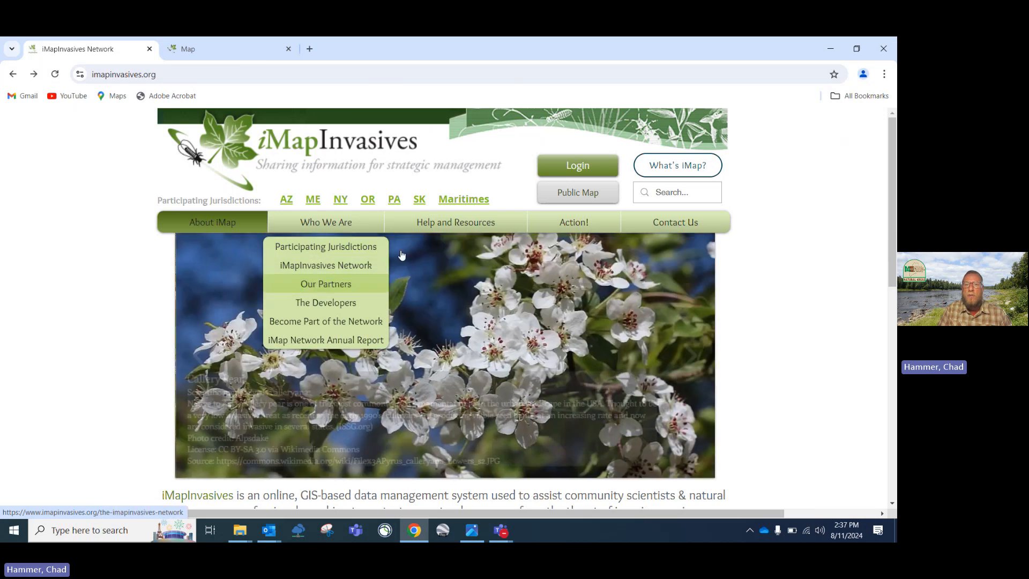
{"action": "mouse_move", "coordinate": [497, 226]}
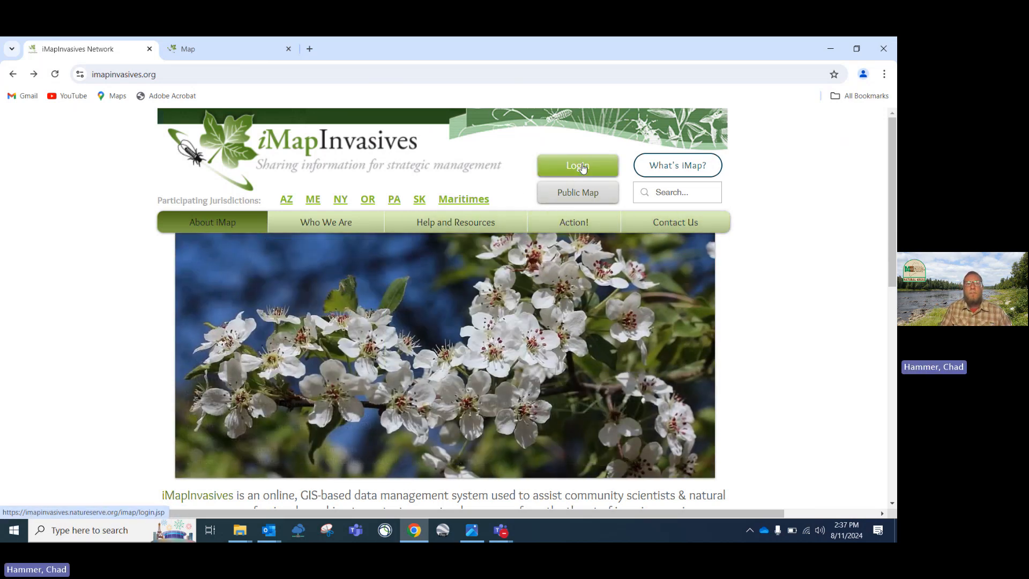
Return to the map and frame the northeastern US and eastern Canada records
{"action": "left_click", "coordinate": [210, 46]}
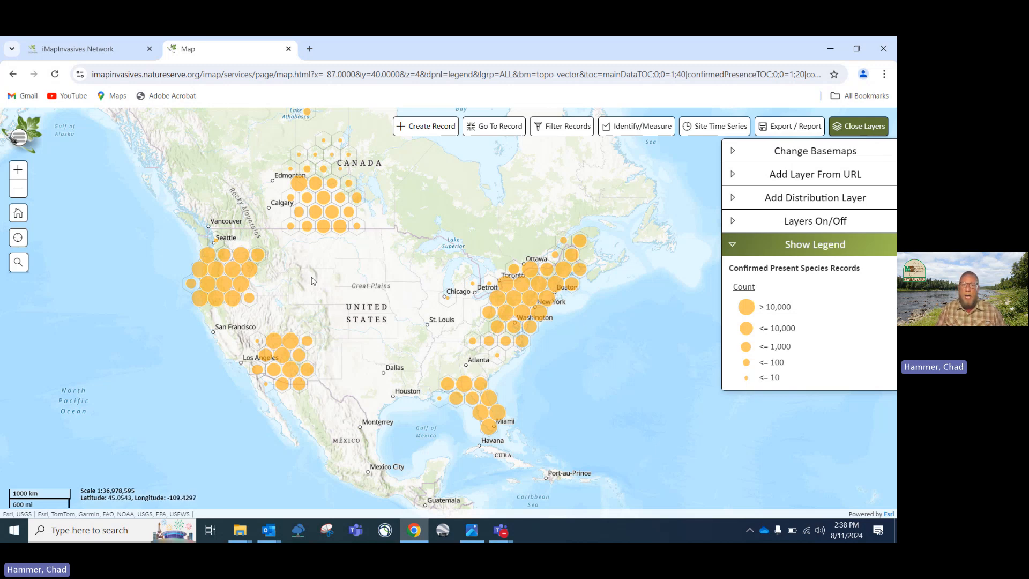
{"action": "scroll", "coordinate": [399, 322], "scroll_direction": "up", "scroll_amount": 1}
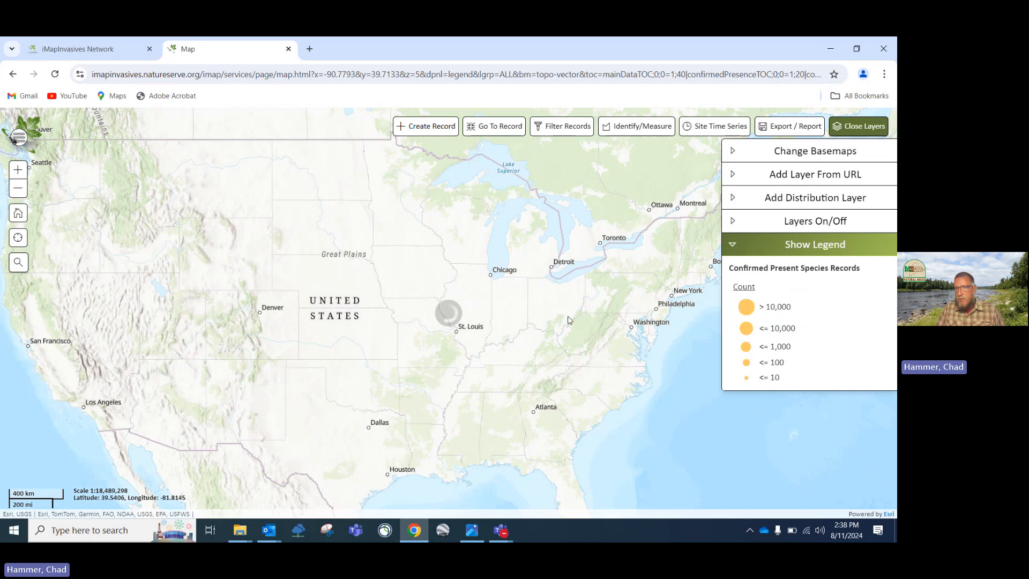
{"action": "left_click_drag", "start_coordinate": [560, 318], "coordinate": [431, 289]}
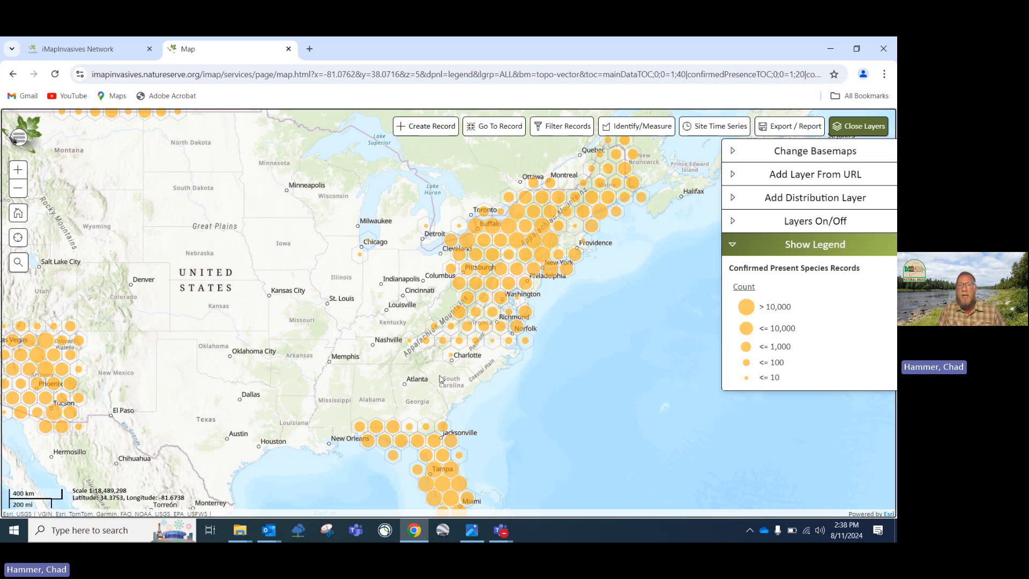
{"action": "scroll", "coordinate": [376, 280], "scroll_direction": "down", "scroll_amount": 1}
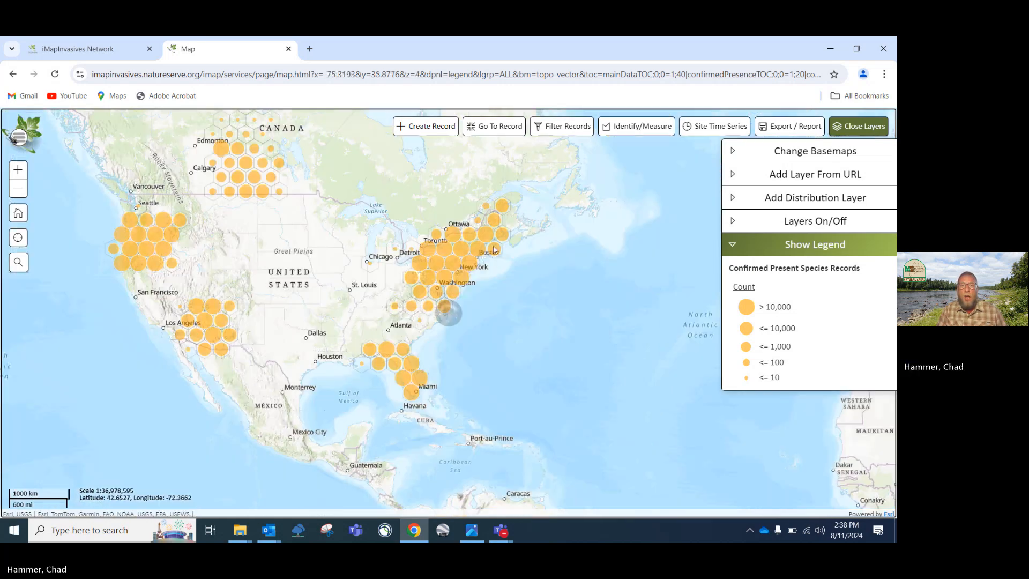
{"action": "left_click_drag", "start_coordinate": [494, 249], "coordinate": [429, 275]}
{"action": "scroll", "coordinate": [416, 271], "scroll_direction": "up", "scroll_amount": 1}
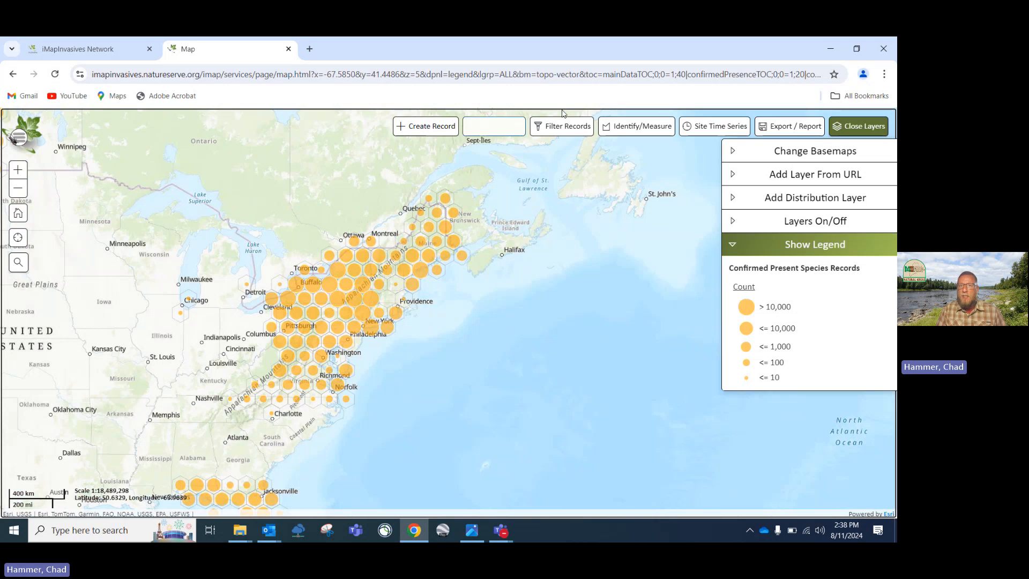
Filter records to the Maine jurisdiction and turn on the Unconfirmed Present Species layer
{"action": "left_click", "coordinate": [556, 130]}
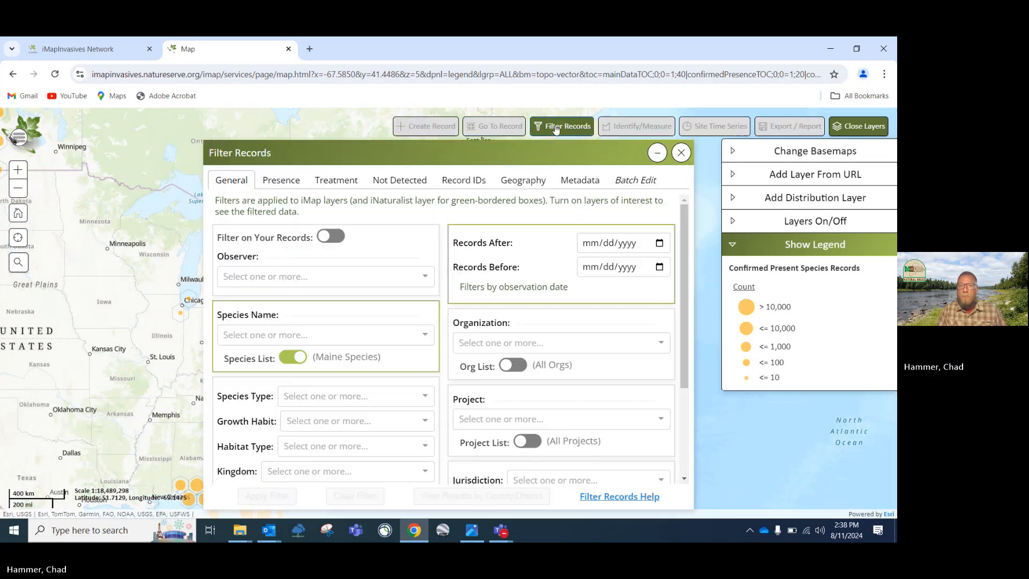
{"action": "scroll", "coordinate": [525, 478], "scroll_direction": "down", "scroll_amount": 1}
{"action": "left_click", "coordinate": [525, 474]}
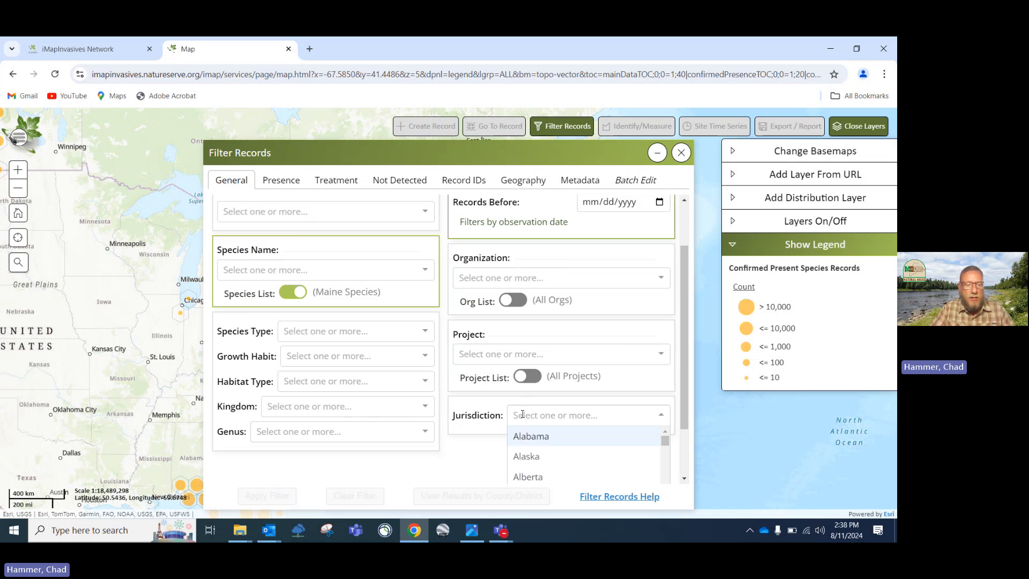
{"action": "type", "text": "Maine"}
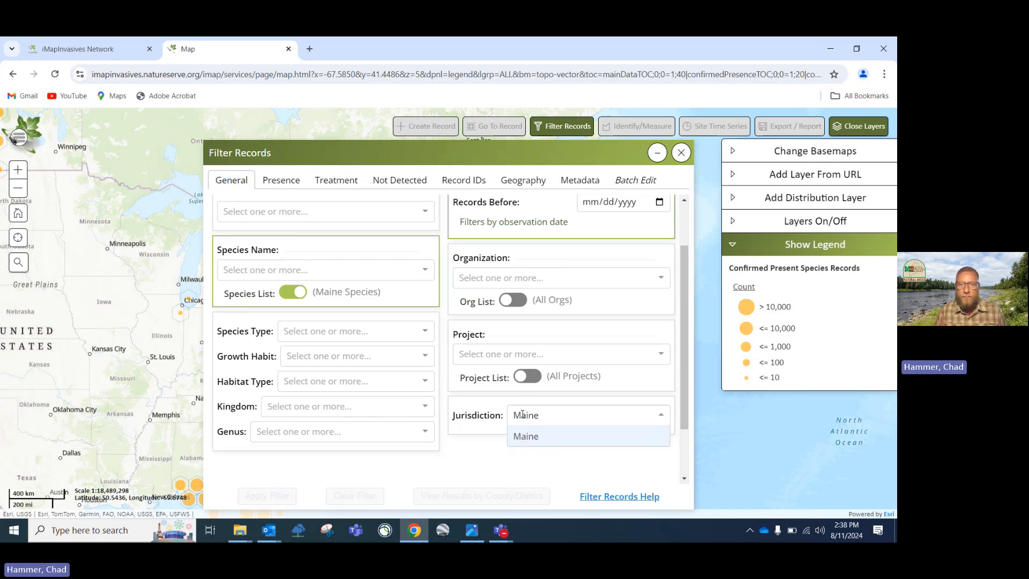
{"action": "left_click", "coordinate": [520, 435]}
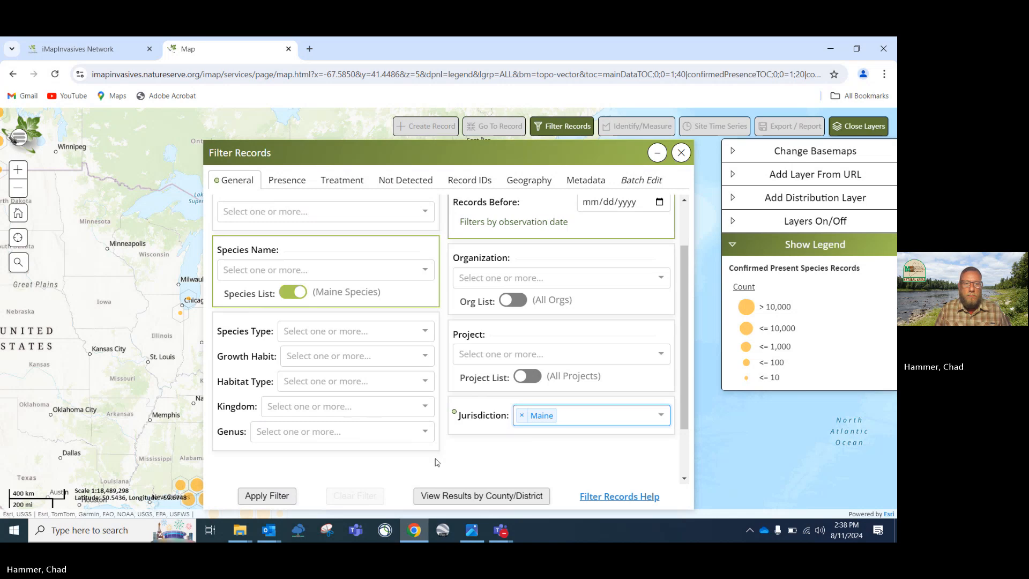
{"action": "left_click", "coordinate": [282, 498]}
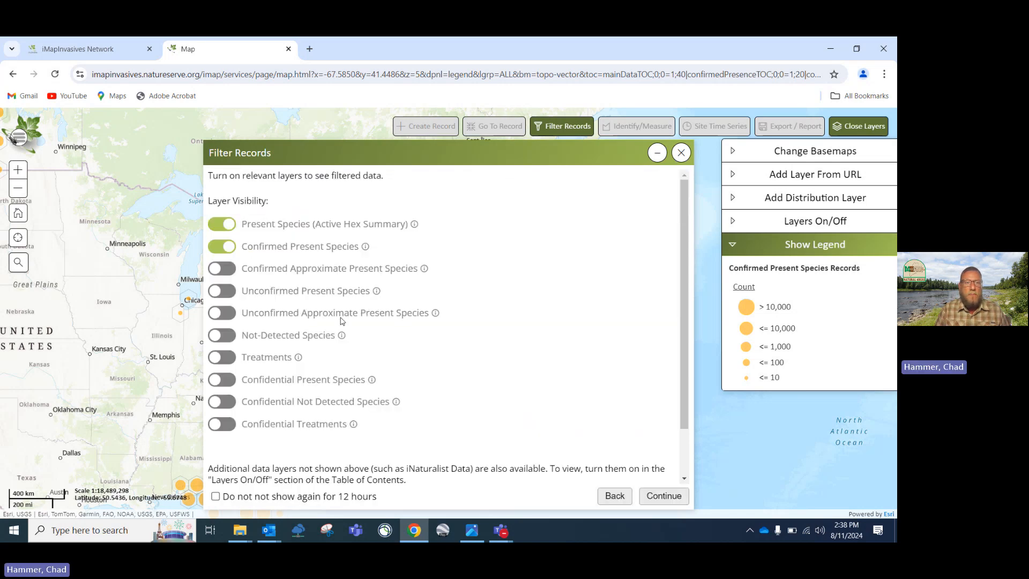
{"action": "left_click", "coordinate": [229, 292]}
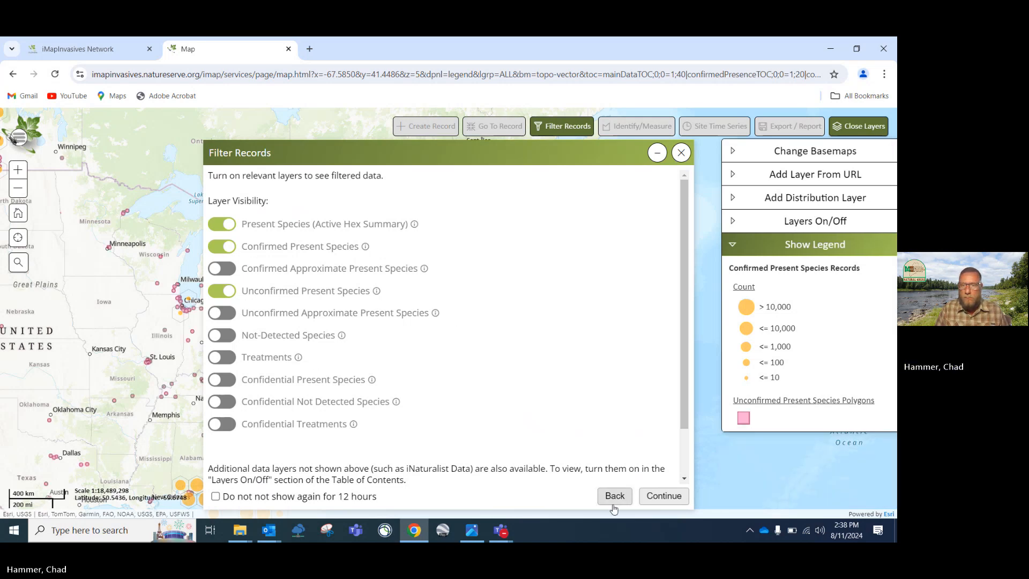
Close Filter Records and bring Maine's filtered records into view on the map
{"action": "left_click", "coordinate": [654, 497]}
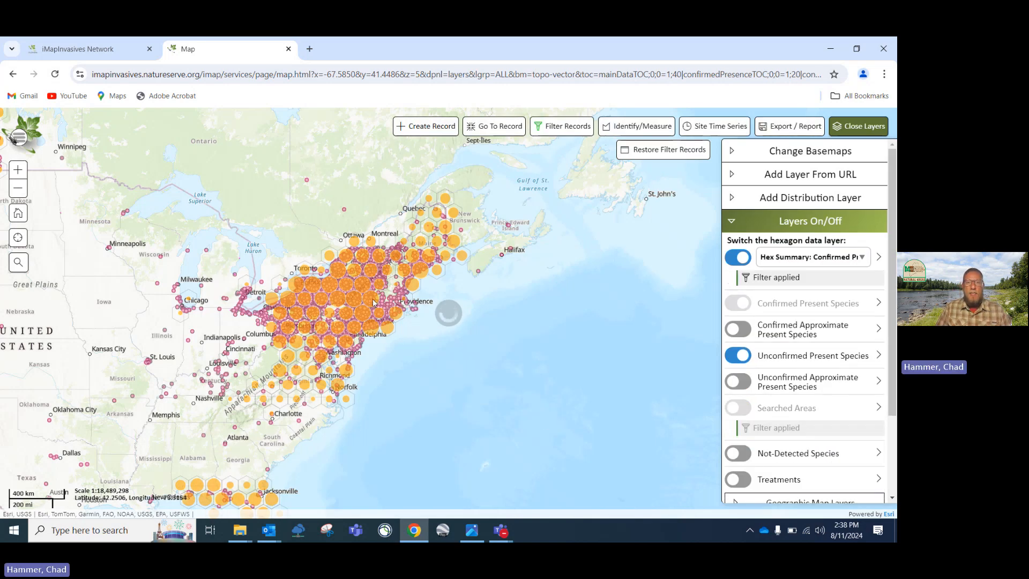
{"action": "scroll", "coordinate": [374, 302], "scroll_direction": "up", "scroll_amount": 1}
{"action": "scroll", "coordinate": [396, 295], "scroll_direction": "down", "scroll_amount": 1}
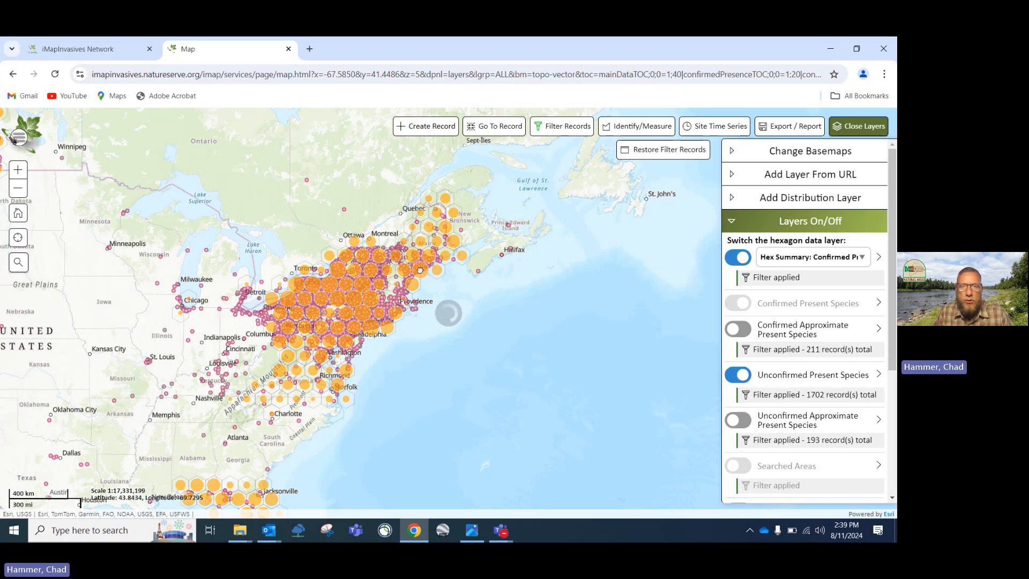
{"action": "scroll", "coordinate": [420, 269], "scroll_direction": "up", "scroll_amount": 2}
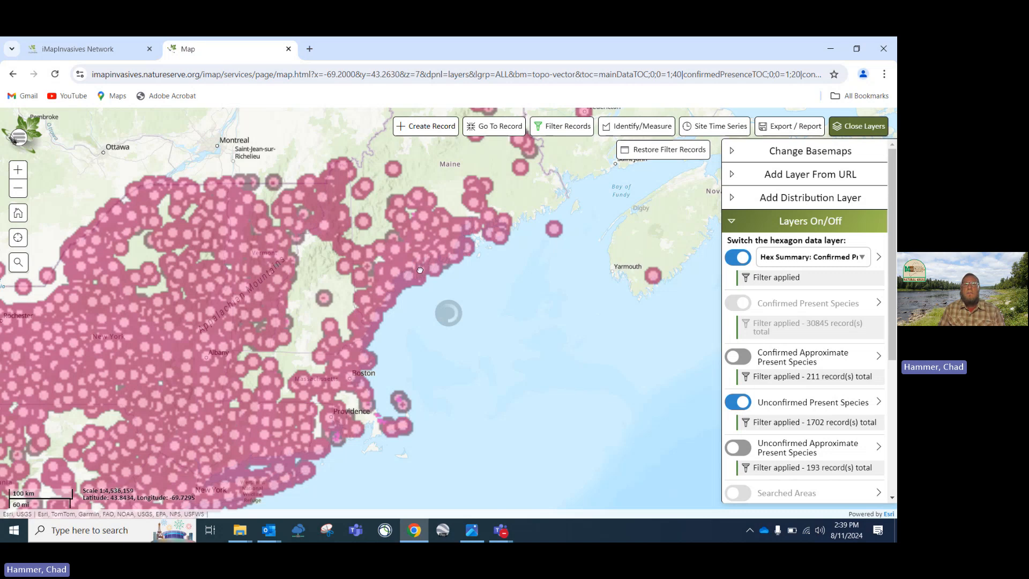
{"action": "scroll", "coordinate": [421, 271], "scroll_direction": "up", "scroll_amount": 1}
{"action": "left_click_drag", "start_coordinate": [509, 181], "coordinate": [412, 317]}
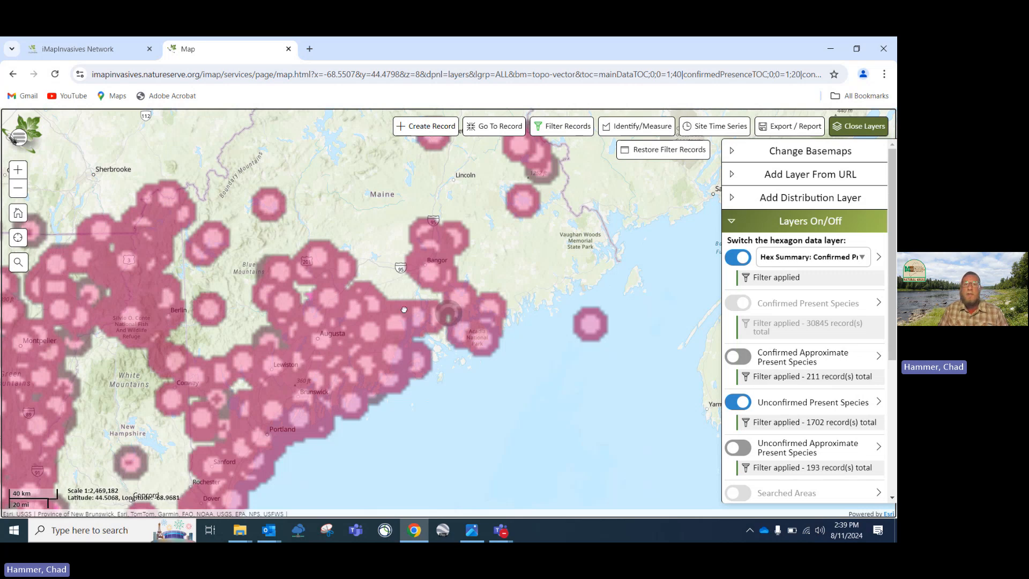
{"action": "scroll", "coordinate": [404, 310], "scroll_direction": "down", "scroll_amount": 1}
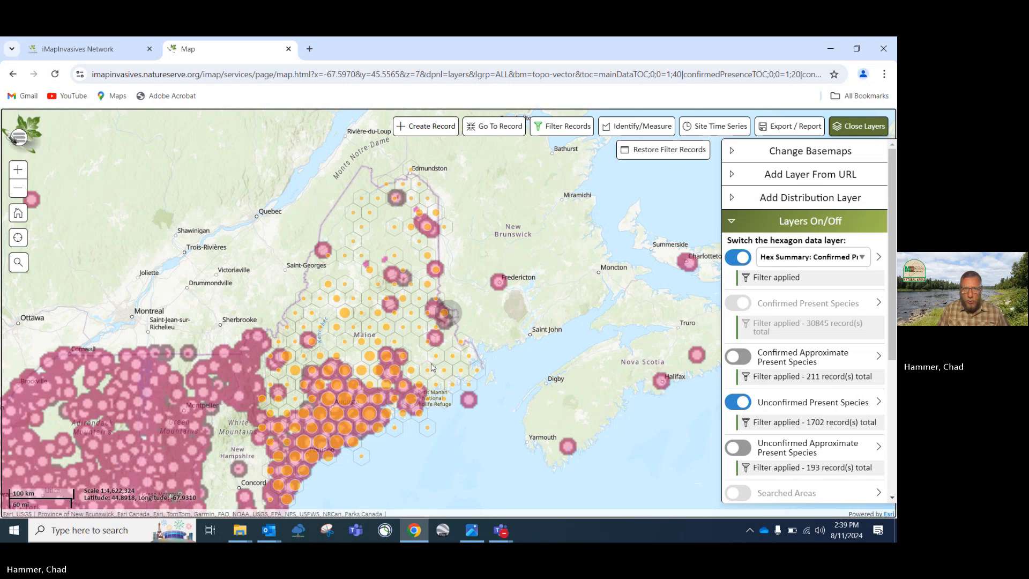
{"action": "scroll", "coordinate": [430, 363], "scroll_direction": "down", "scroll_amount": 1}
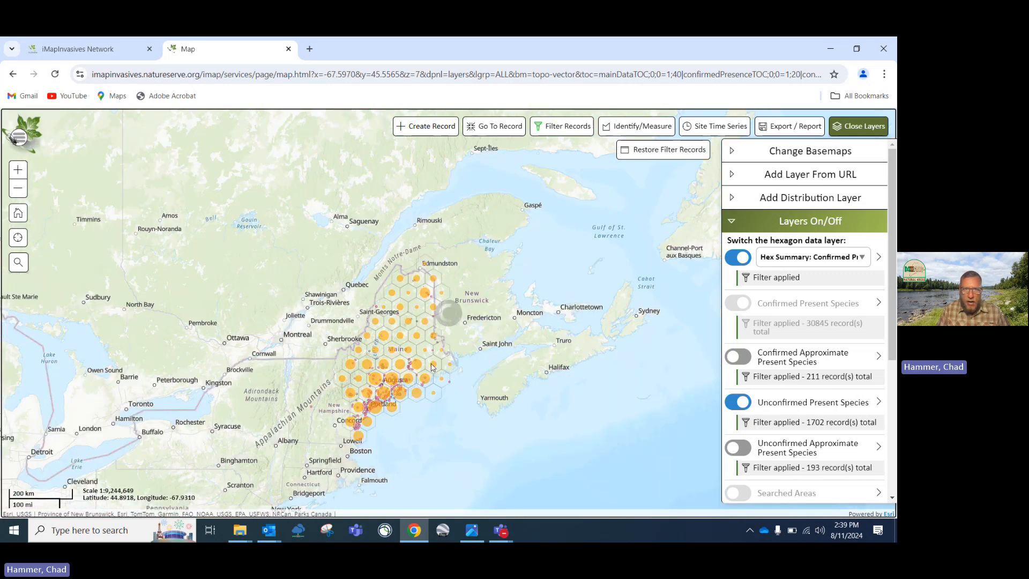
{"action": "scroll", "coordinate": [431, 364], "scroll_direction": "up", "scroll_amount": 1}
{"action": "scroll", "coordinate": [431, 364], "scroll_direction": "up", "scroll_amount": 1}
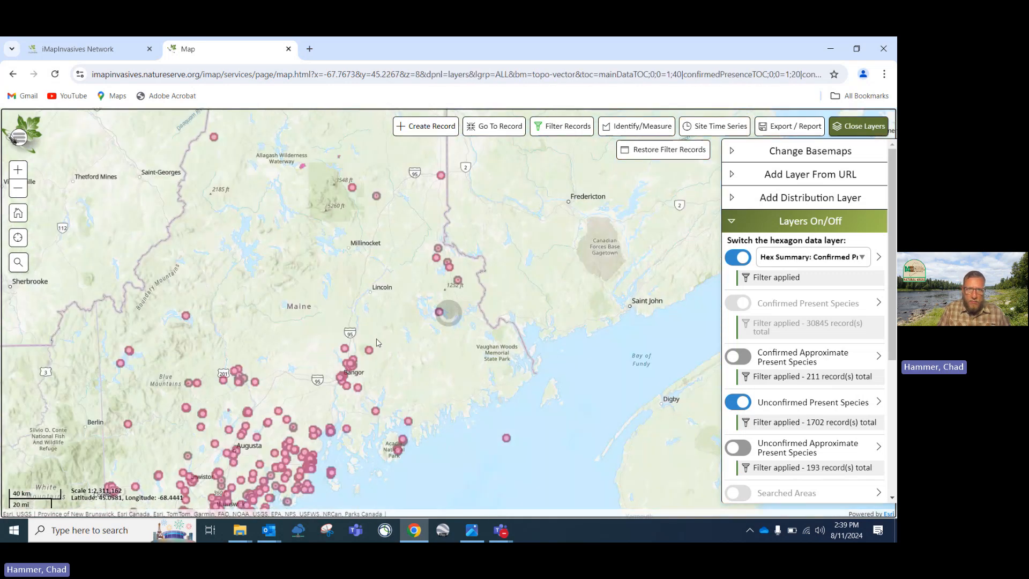
{"action": "left_click_drag", "start_coordinate": [377, 343], "coordinate": [419, 368]}
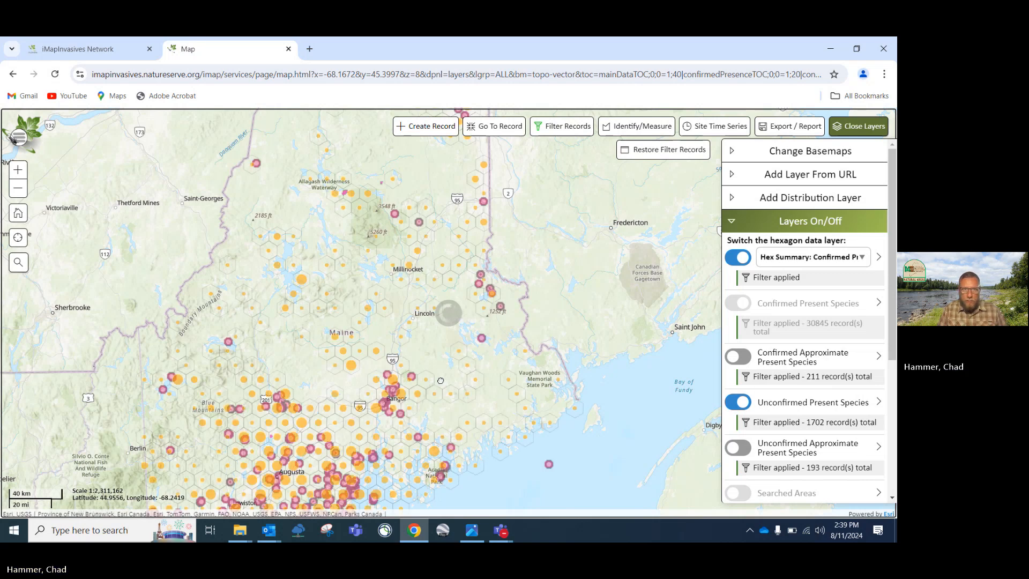
Zoom in along the Maine coast and centre the map on Augusta
{"action": "scroll", "coordinate": [441, 380], "scroll_direction": "up", "scroll_amount": 1}
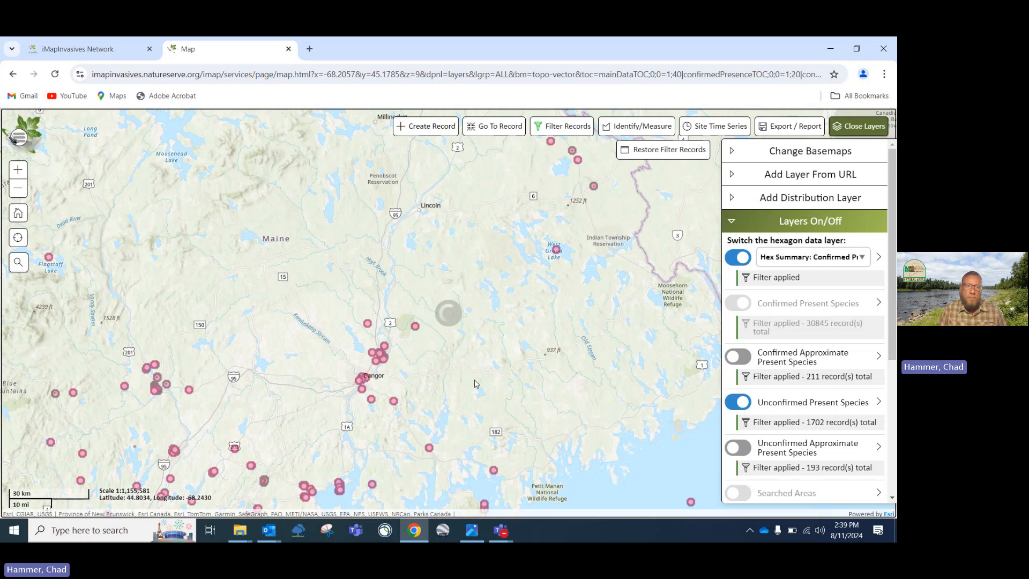
{"action": "scroll", "coordinate": [477, 383], "scroll_direction": "up", "scroll_amount": 1}
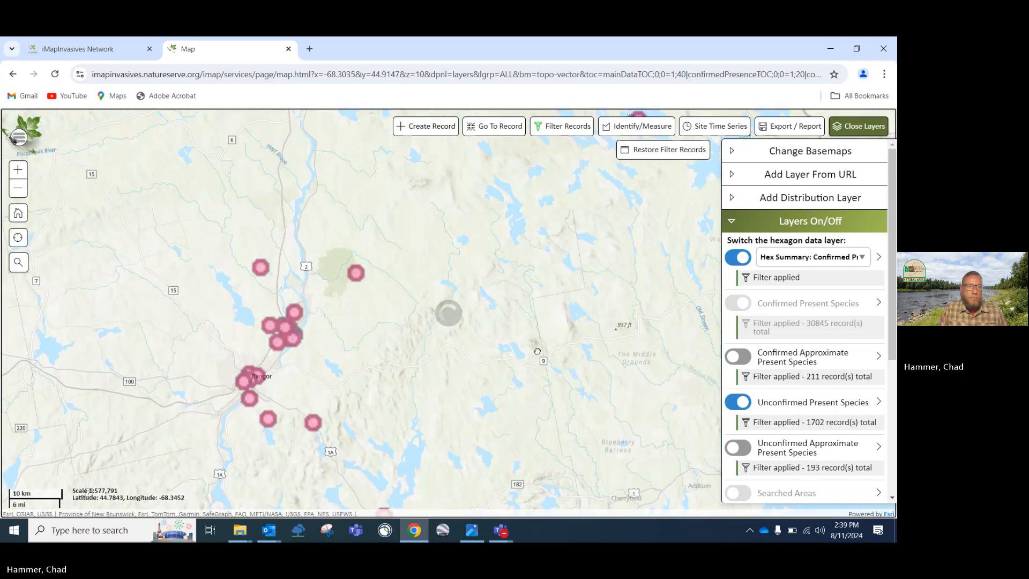
{"action": "left_click_drag", "start_coordinate": [431, 391], "coordinate": [537, 351]}
{"action": "left_click_drag", "start_coordinate": [319, 399], "coordinate": [394, 293]}
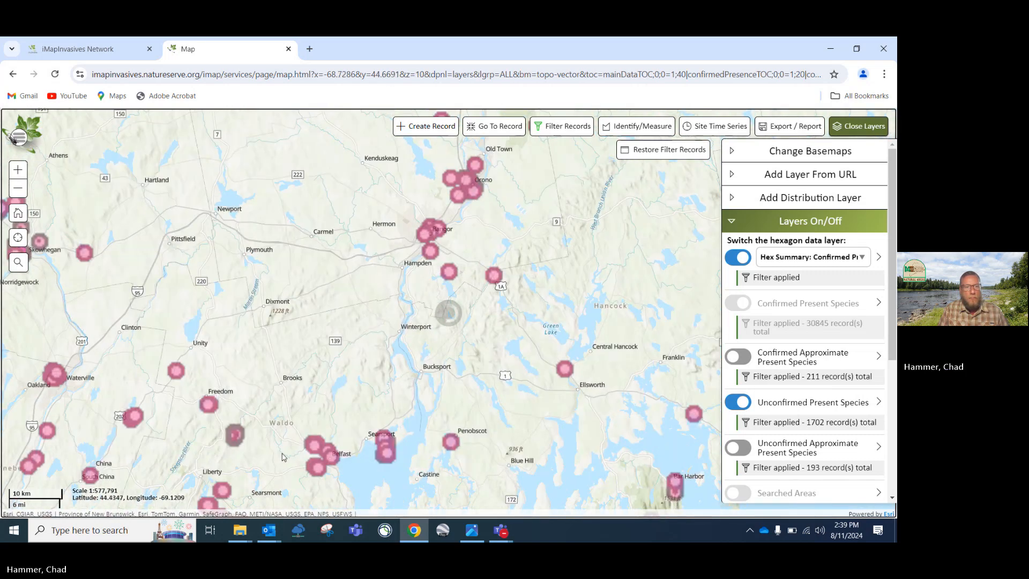
{"action": "left_click_drag", "start_coordinate": [322, 397], "coordinate": [459, 243]}
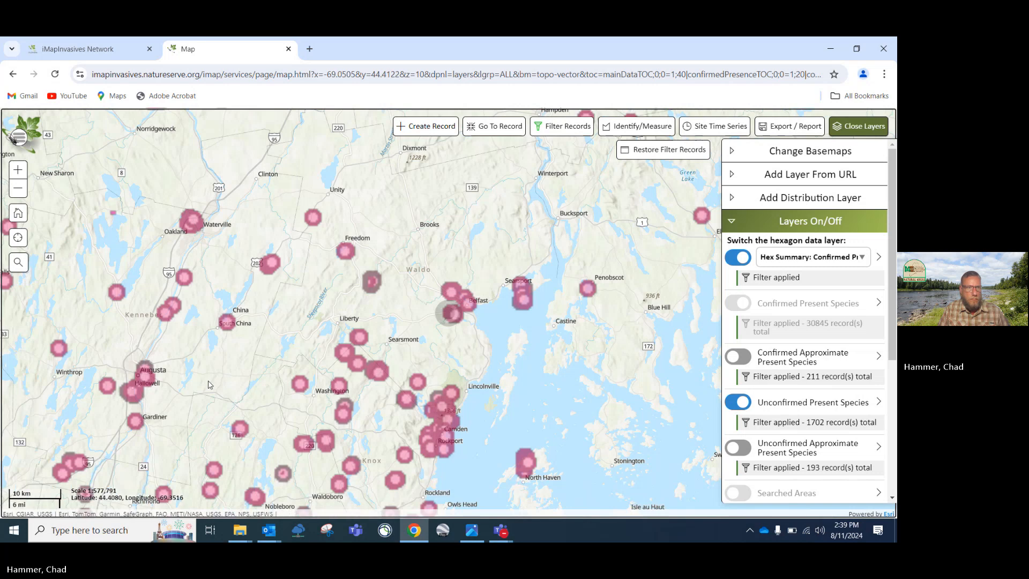
{"action": "left_click_drag", "start_coordinate": [163, 403], "coordinate": [367, 313]}
{"action": "scroll", "coordinate": [360, 319], "scroll_direction": "up", "scroll_amount": 1}
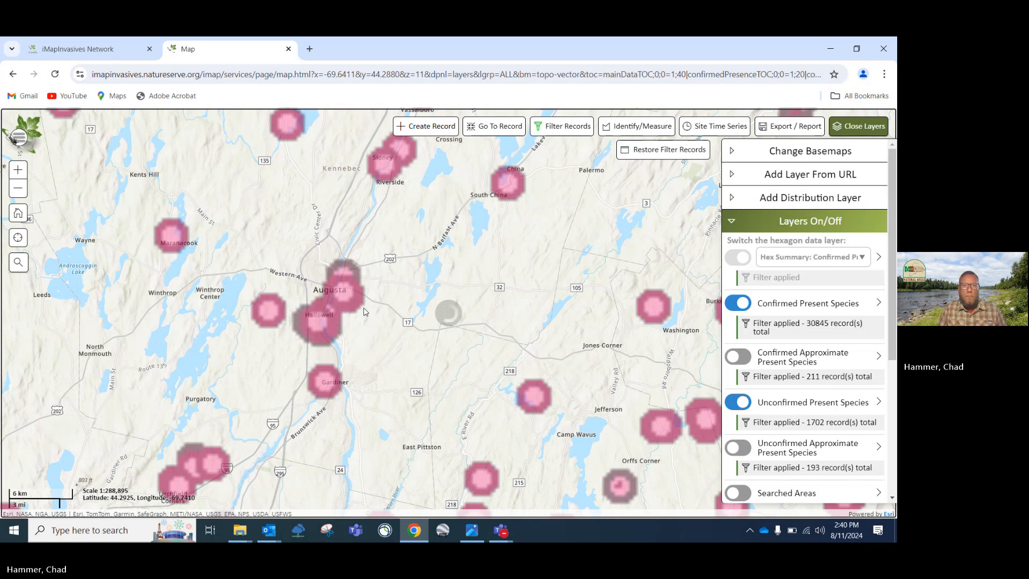
{"action": "scroll", "coordinate": [364, 312], "scroll_direction": "down", "scroll_amount": 1}
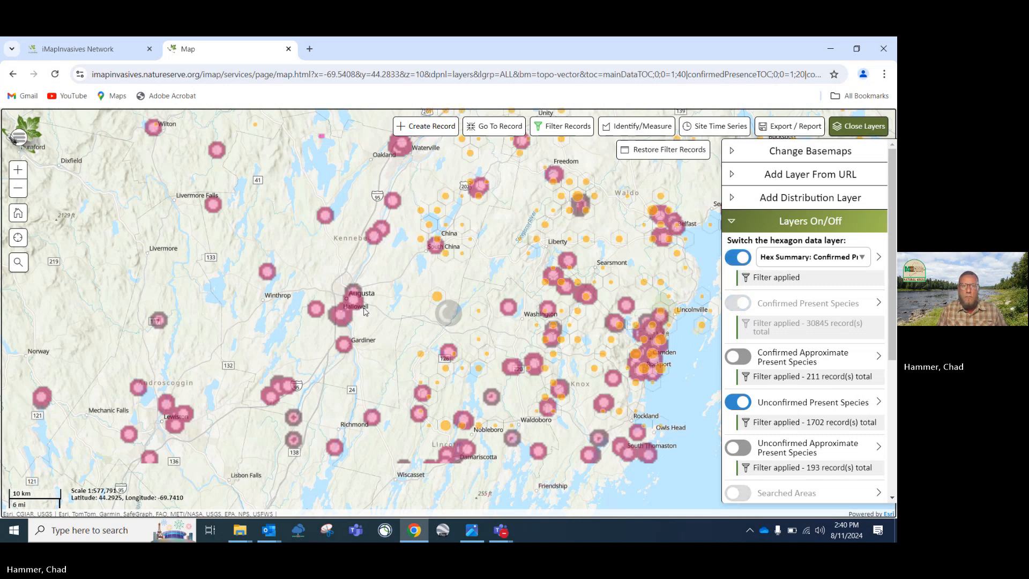
{"action": "scroll", "coordinate": [364, 312], "scroll_direction": "up", "scroll_amount": 2}
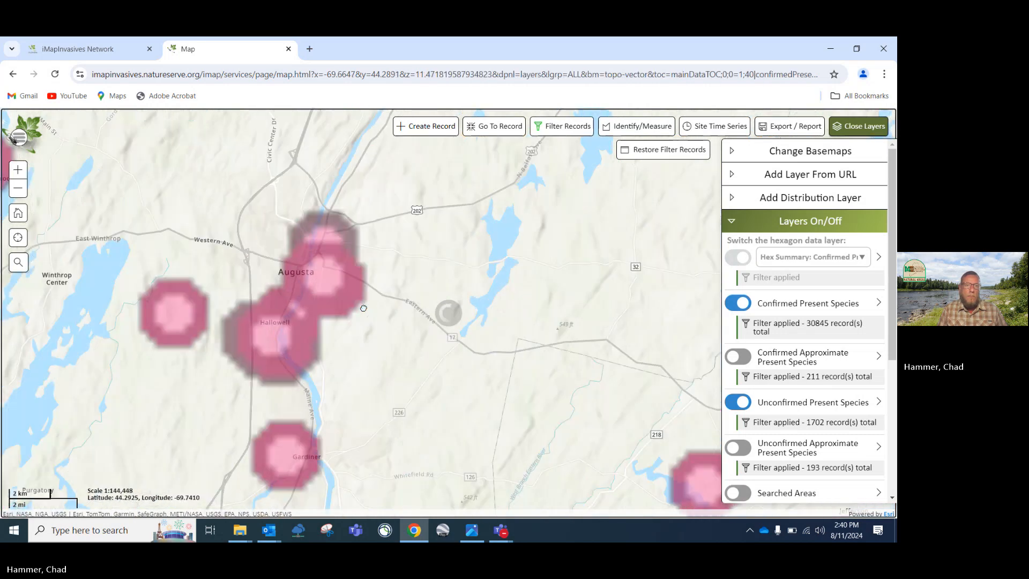
{"action": "left_click_drag", "start_coordinate": [353, 294], "coordinate": [404, 337]}
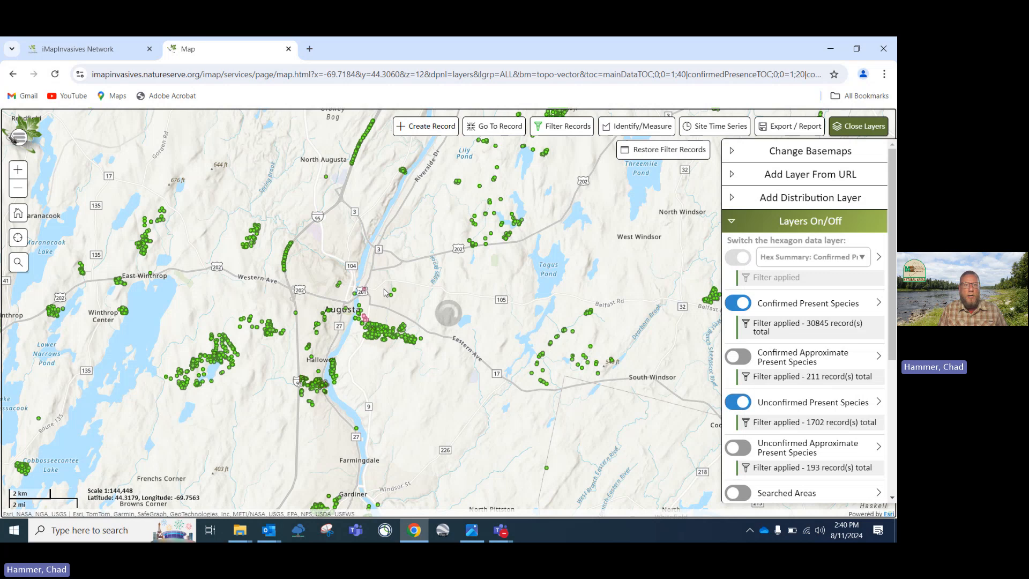
Add European Barberry and Japanese Barberry to the species filter, apply it, and continue
{"action": "left_click", "coordinate": [572, 135]}
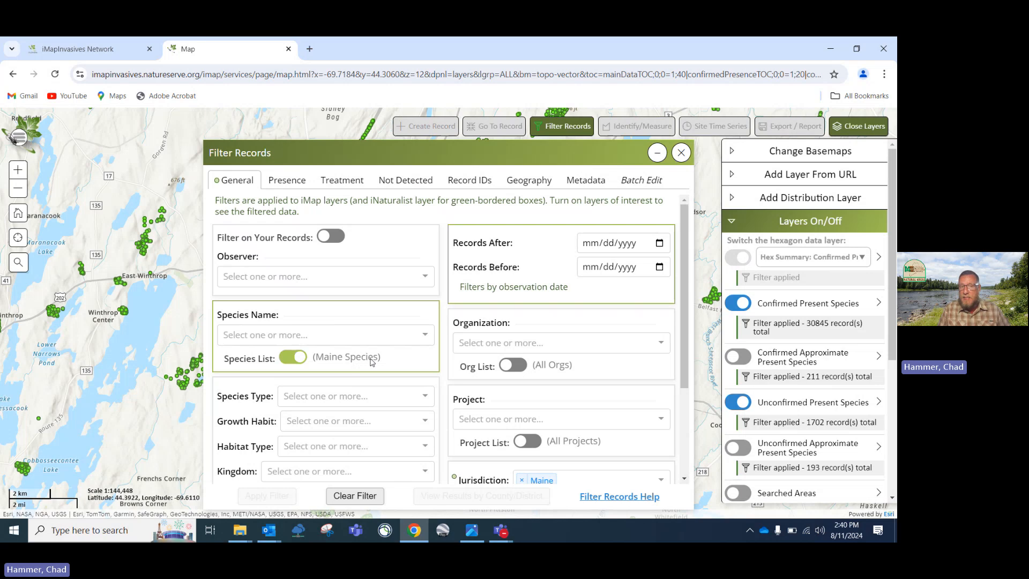
{"action": "left_click", "coordinate": [322, 336]}
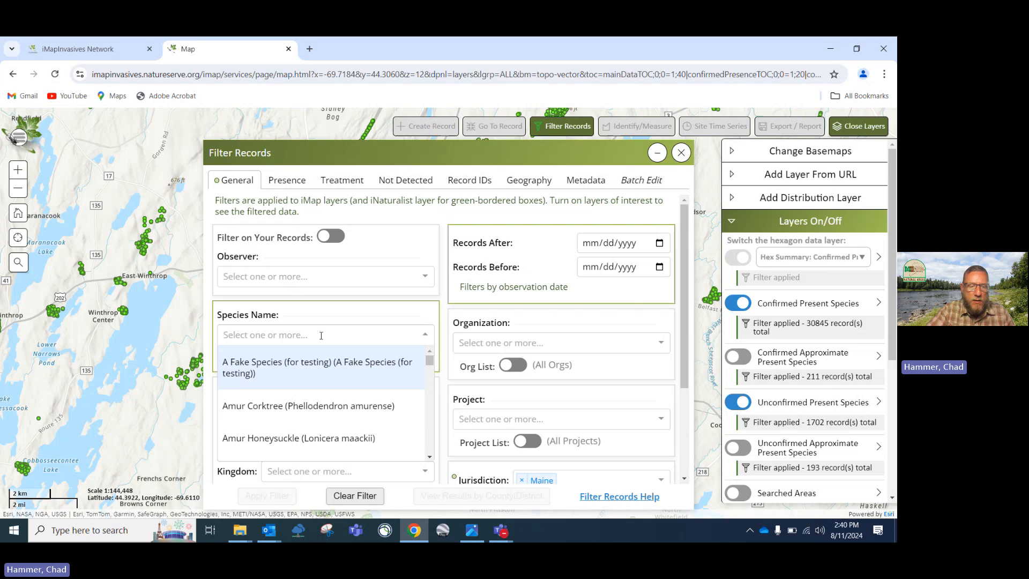
{"action": "type", "text": "Euro"}
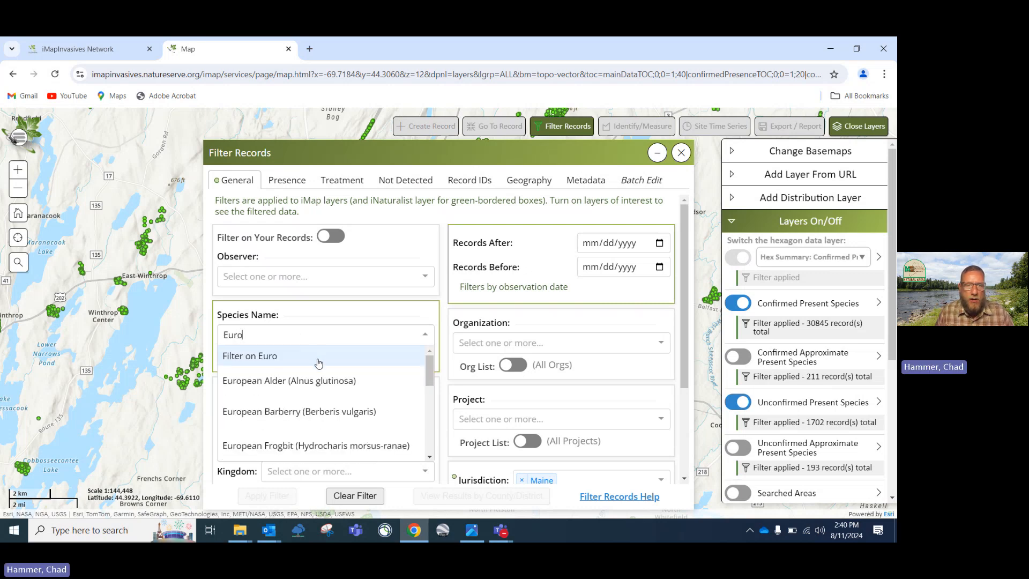
{"action": "left_click", "coordinate": [288, 423]}
{"action": "left_click", "coordinate": [391, 335]}
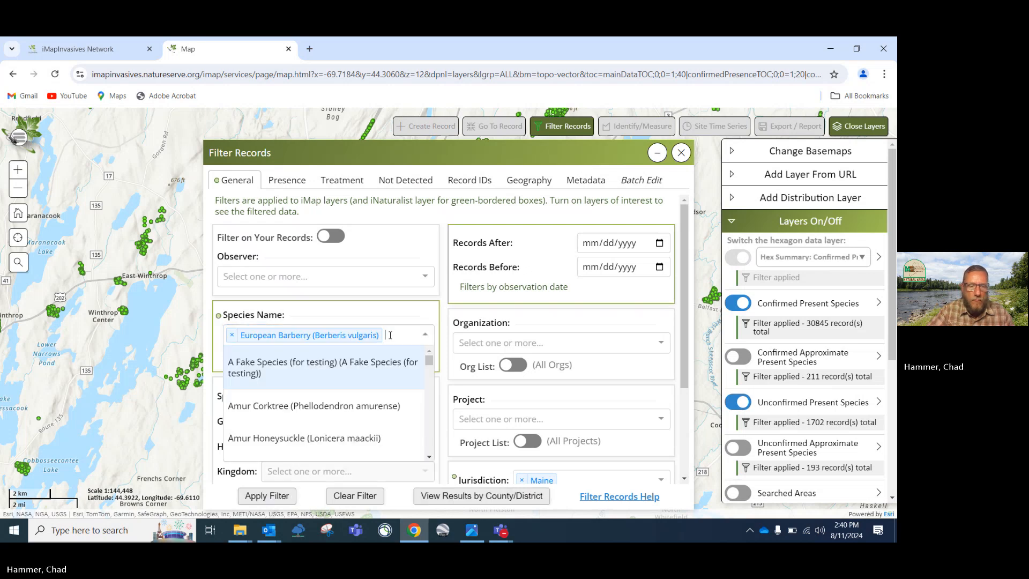
{"action": "type", "text": "Japanese"}
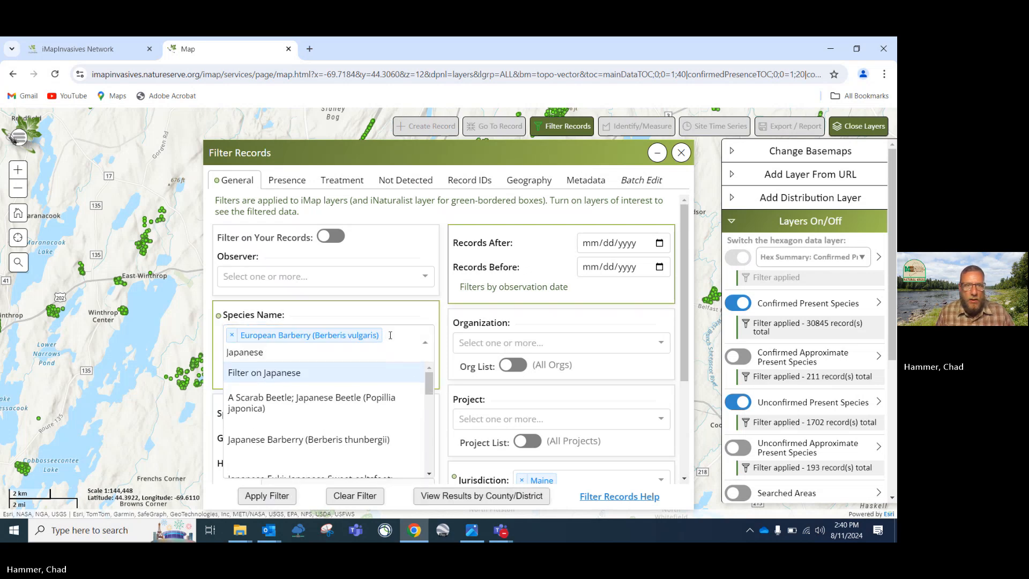
{"action": "left_click", "coordinate": [337, 440]}
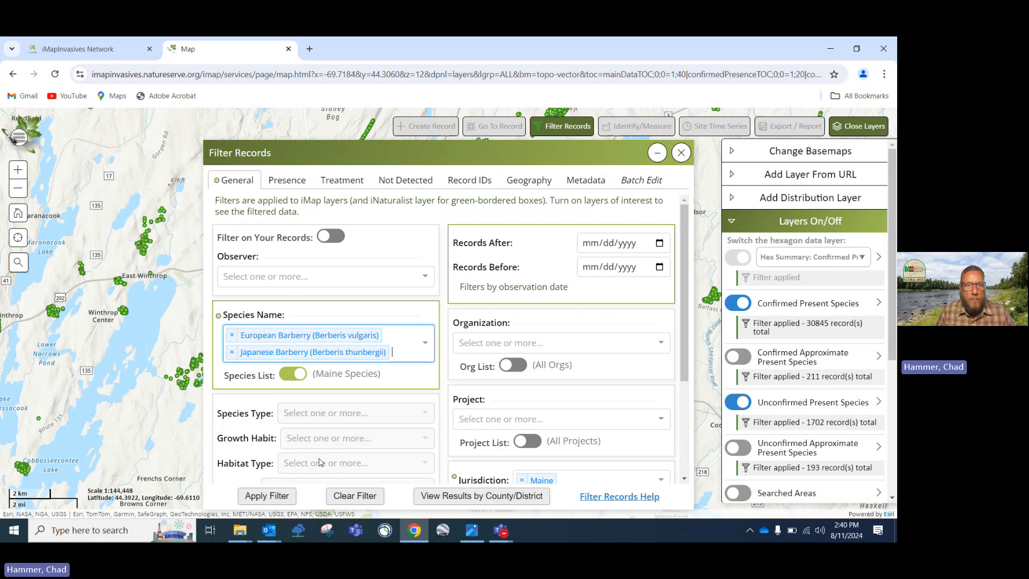
{"action": "left_click", "coordinate": [274, 497]}
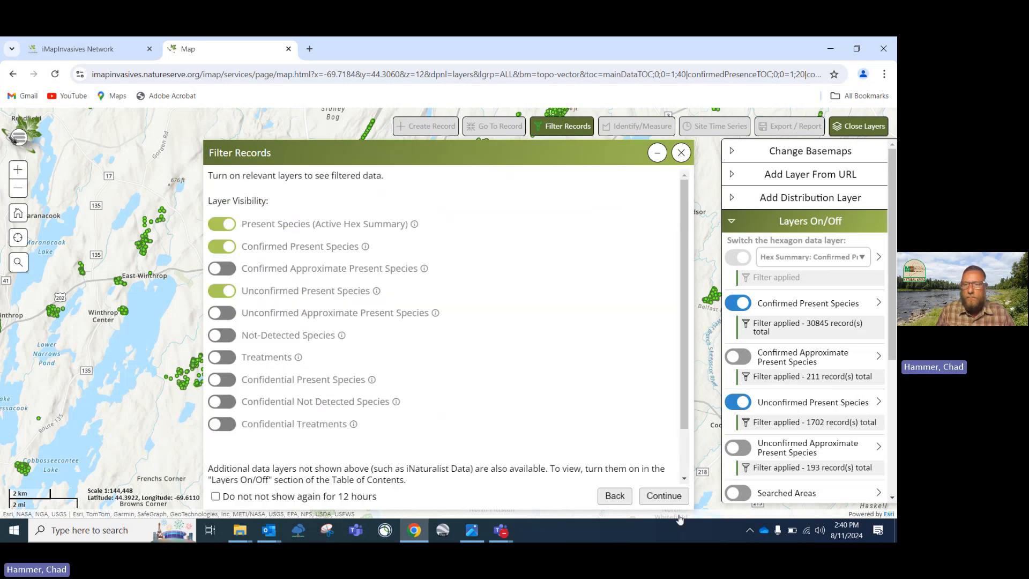
{"action": "left_click", "coordinate": [663, 495]}
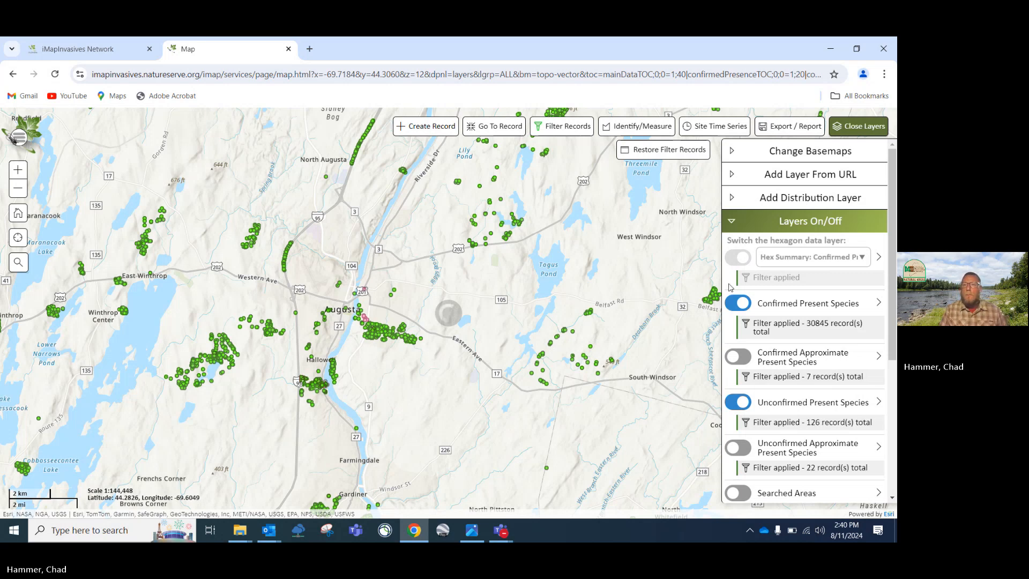
Hide the layers panel and pan the map to bring Augusta into view
{"action": "left_click", "coordinate": [735, 224]}
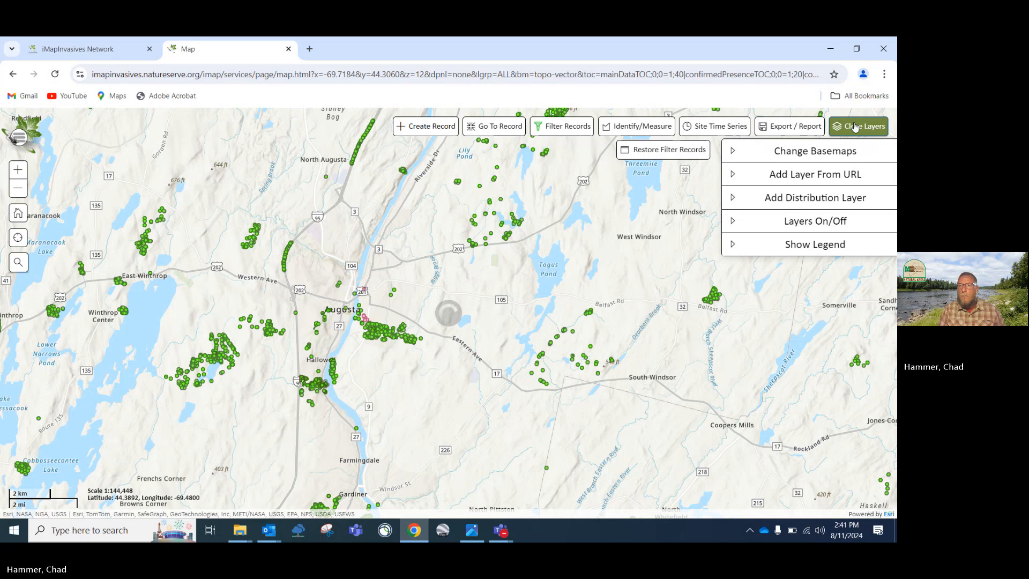
{"action": "left_click", "coordinate": [858, 126]}
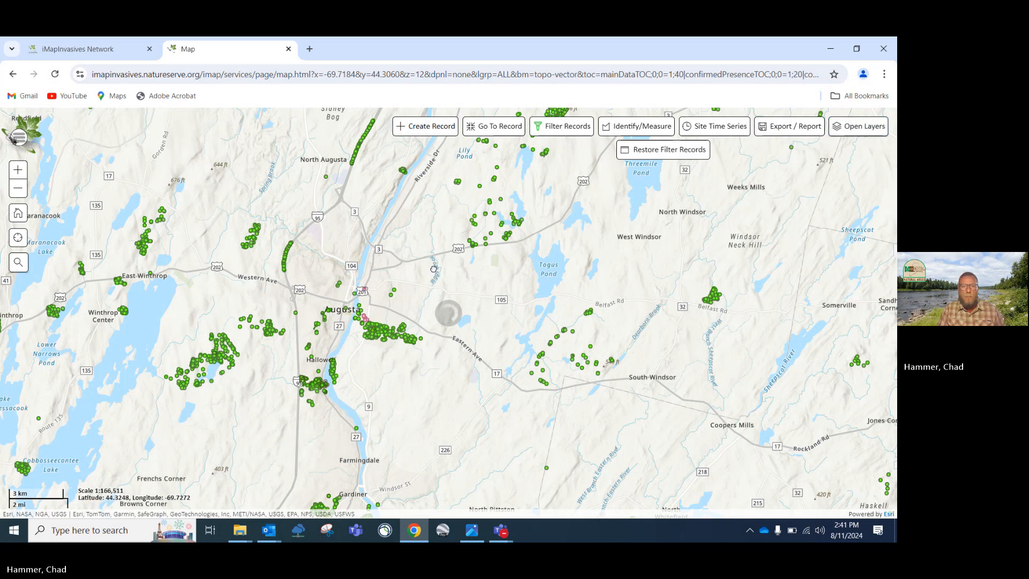
{"action": "scroll", "coordinate": [433, 269], "scroll_direction": "down", "scroll_amount": 2}
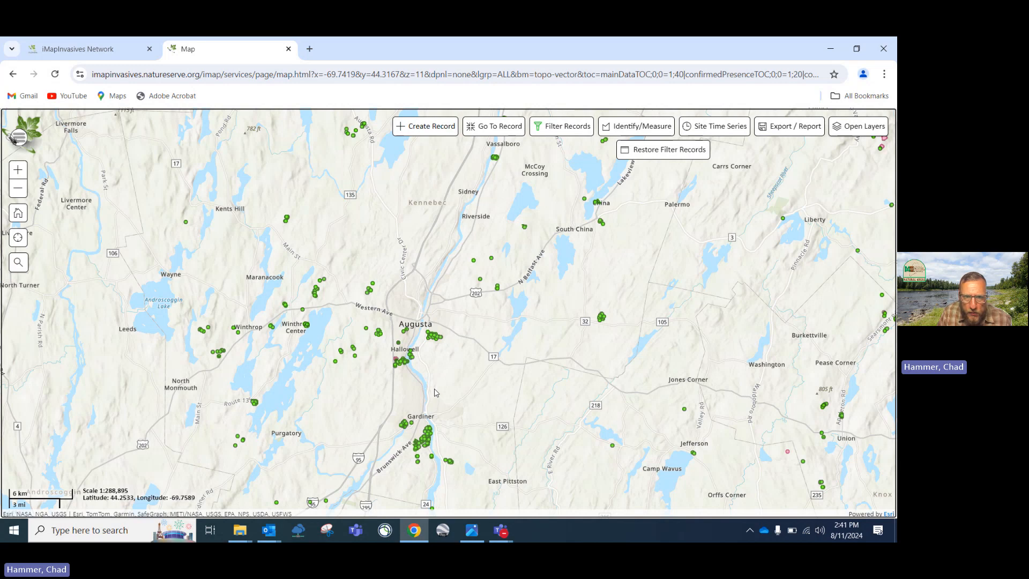
{"action": "left_click_drag", "start_coordinate": [435, 393], "coordinate": [445, 330]}
{"action": "scroll", "coordinate": [448, 334], "scroll_direction": "up", "scroll_amount": 1}
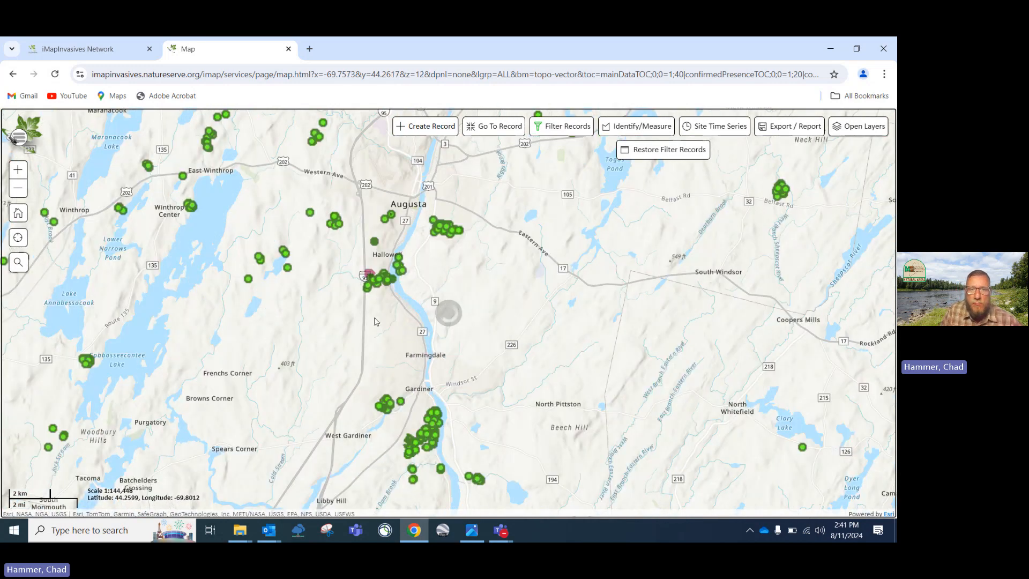
{"action": "scroll", "coordinate": [375, 321], "scroll_direction": "up", "scroll_amount": 1}
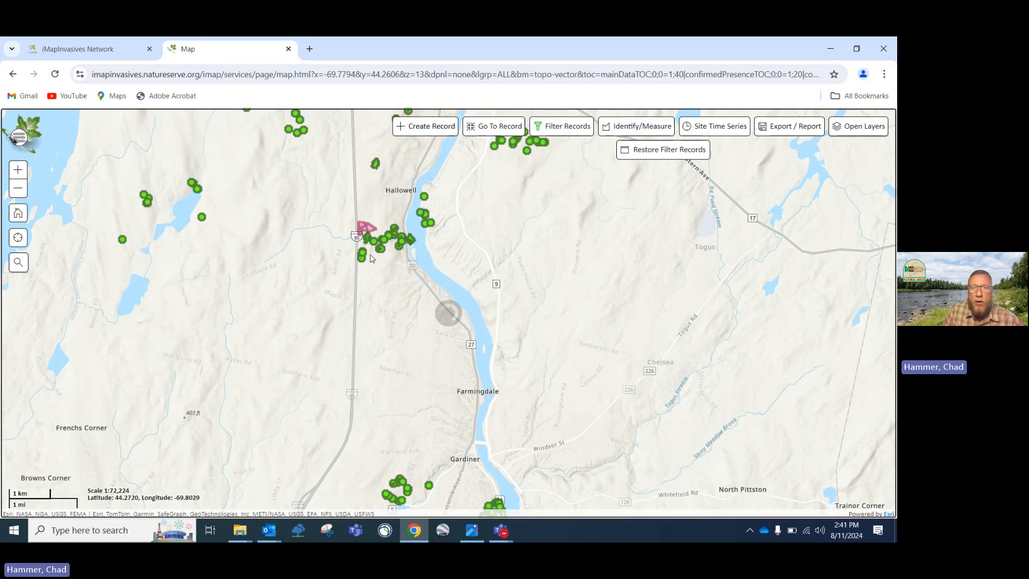
{"action": "left_click_drag", "start_coordinate": [372, 259], "coordinate": [384, 327]}
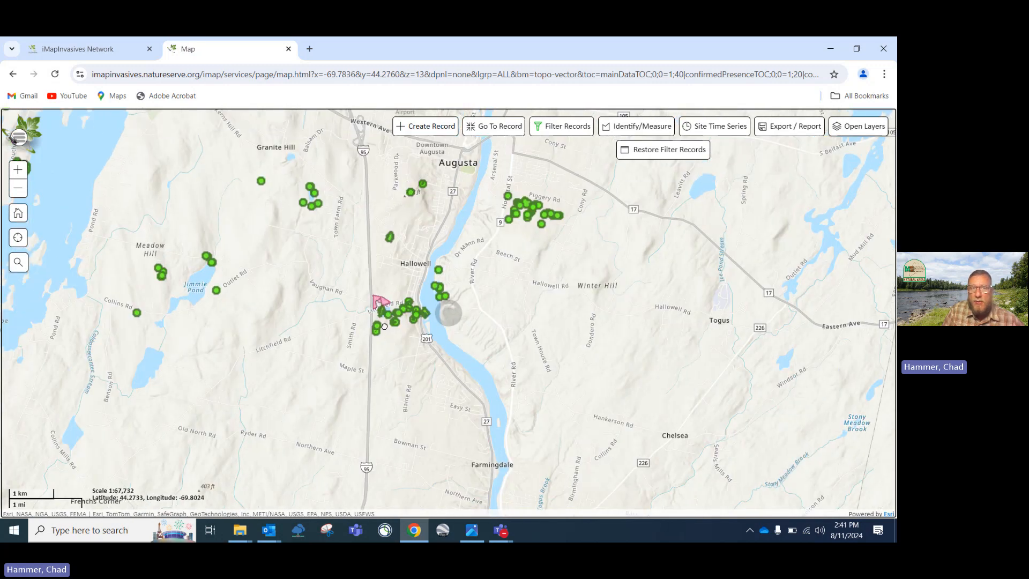
Recentre on Hallowell and Augusta, settling the zoom at 1:72,224
{"action": "scroll", "coordinate": [384, 327], "scroll_direction": "up", "scroll_amount": 1}
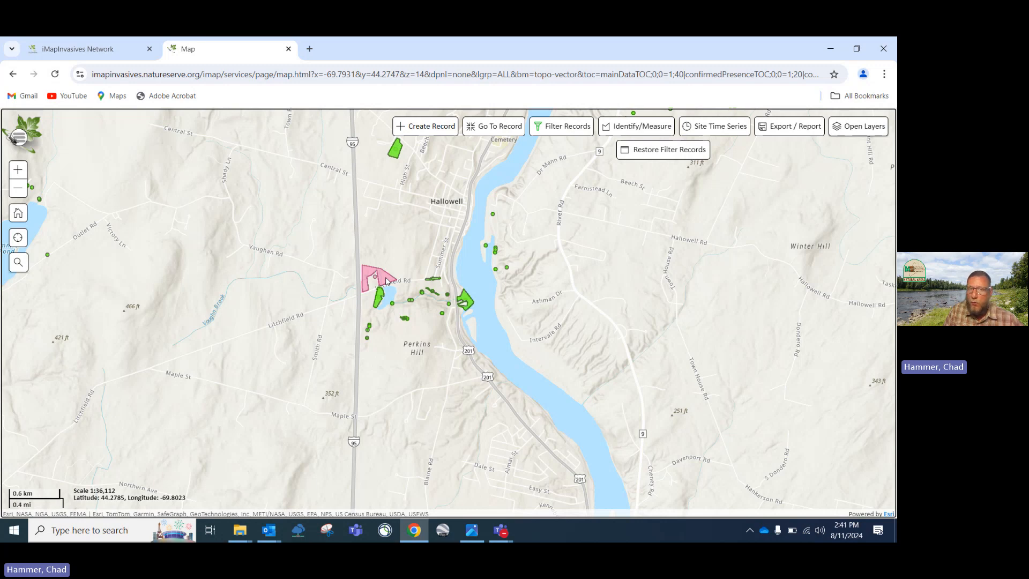
{"action": "scroll", "coordinate": [386, 280], "scroll_direction": "down", "scroll_amount": 1}
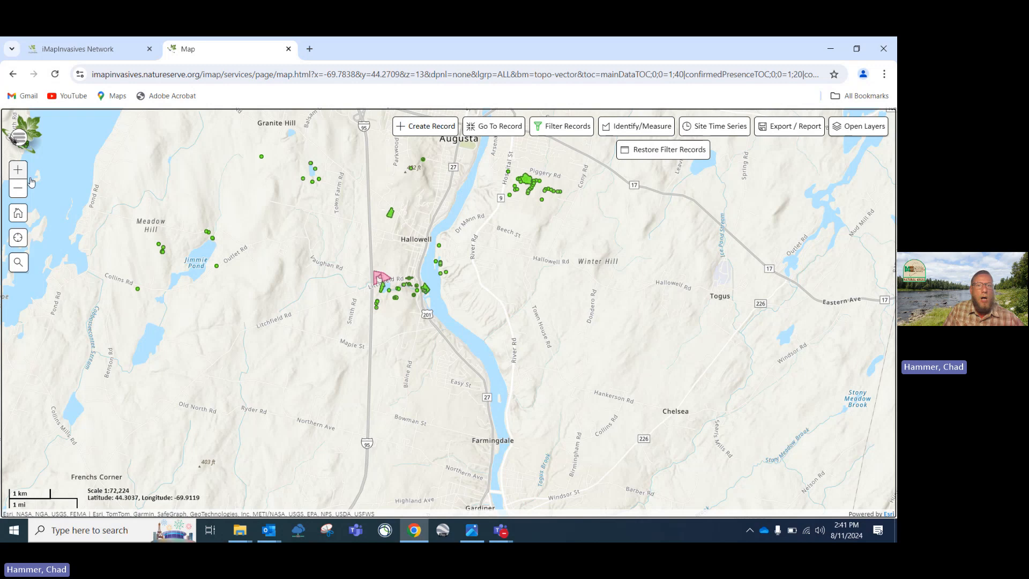
{"action": "mouse_move", "coordinate": [286, 301]}
{"action": "left_mouse_down"}
{"action": "mouse_move", "coordinate": [361, 309]}
{"action": "mouse_move", "coordinate": [283, 314]}
{"action": "left_mouse_up"}
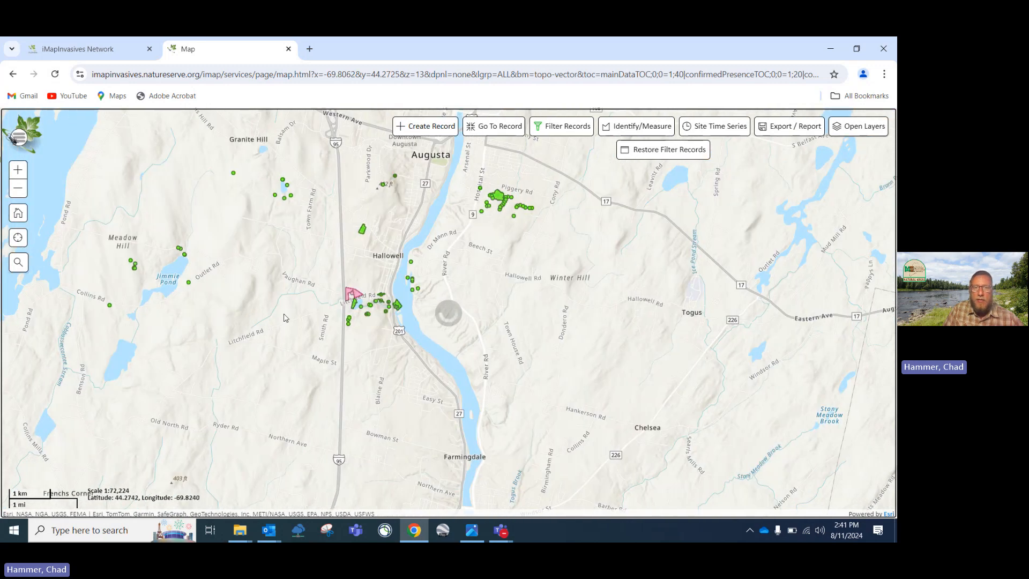
{"action": "scroll", "coordinate": [283, 314], "scroll_direction": "up", "scroll_amount": 1}
{"action": "scroll", "coordinate": [284, 314], "scroll_direction": "down", "scroll_amount": 1}
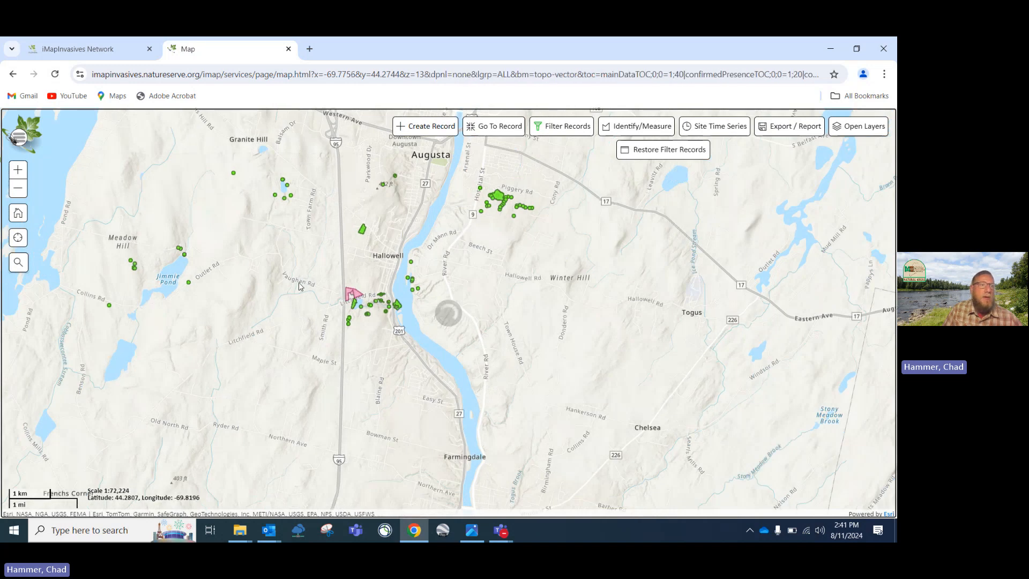
{"action": "left_click", "coordinate": [18, 172]}
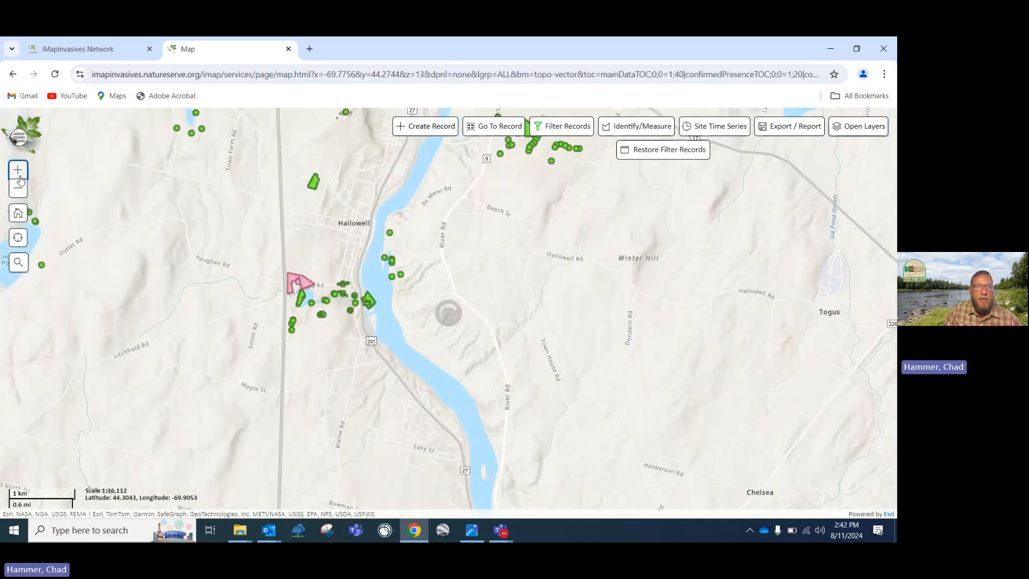
{"action": "left_click", "coordinate": [18, 188]}
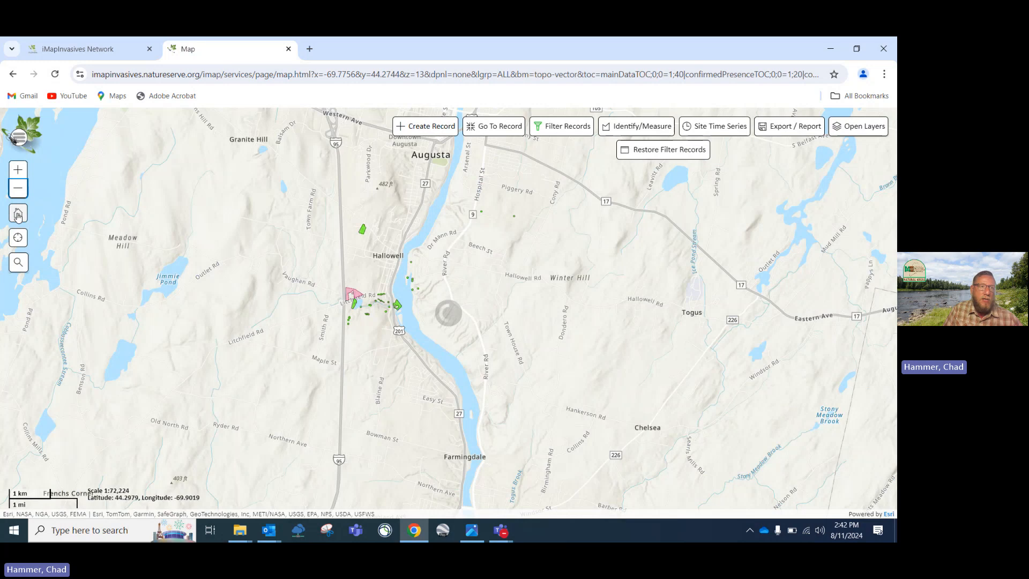
Reset the map to its default extent, then bring Maine and New Brunswick into view
{"action": "left_click", "coordinate": [18, 213]}
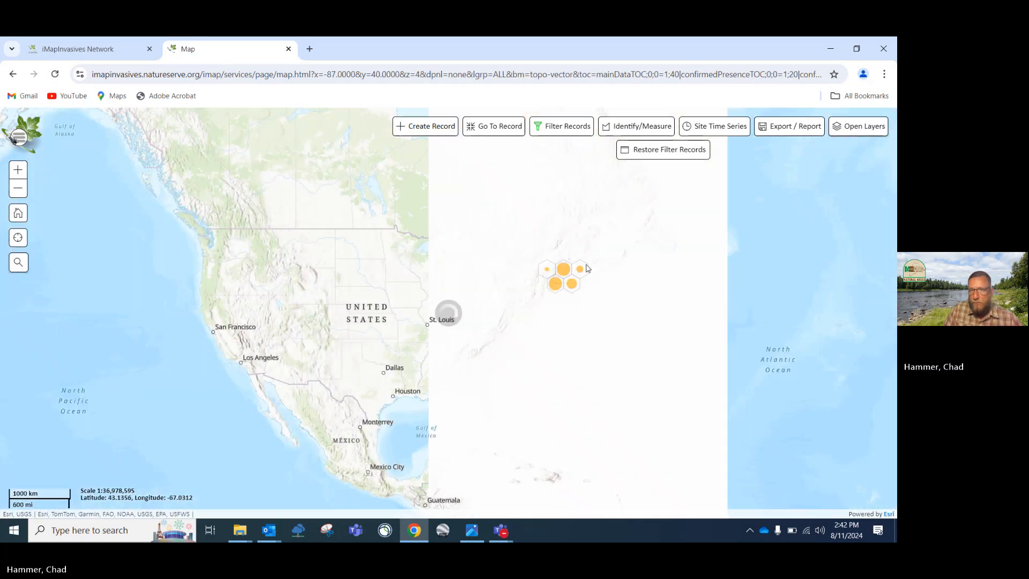
{"action": "left_click_drag", "start_coordinate": [586, 268], "coordinate": [525, 299]}
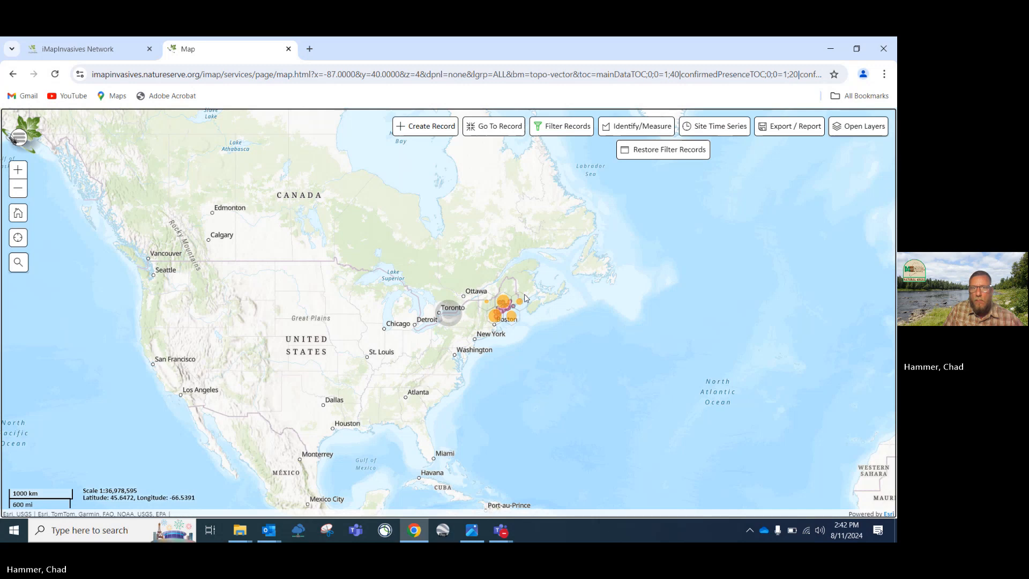
{"action": "scroll", "coordinate": [525, 298], "scroll_direction": "up", "scroll_amount": 3}
{"action": "left_click_drag", "start_coordinate": [494, 336], "coordinate": [507, 309]}
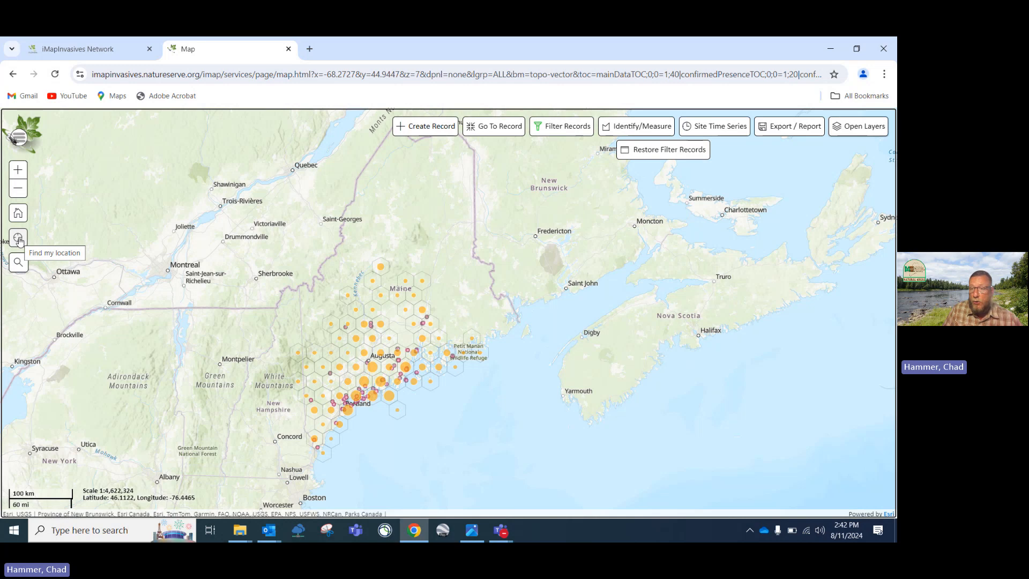
Search for 'Augusta Maine', jump to Augusta, ME, USA, and close the result popup
{"action": "left_click", "coordinate": [18, 261]}
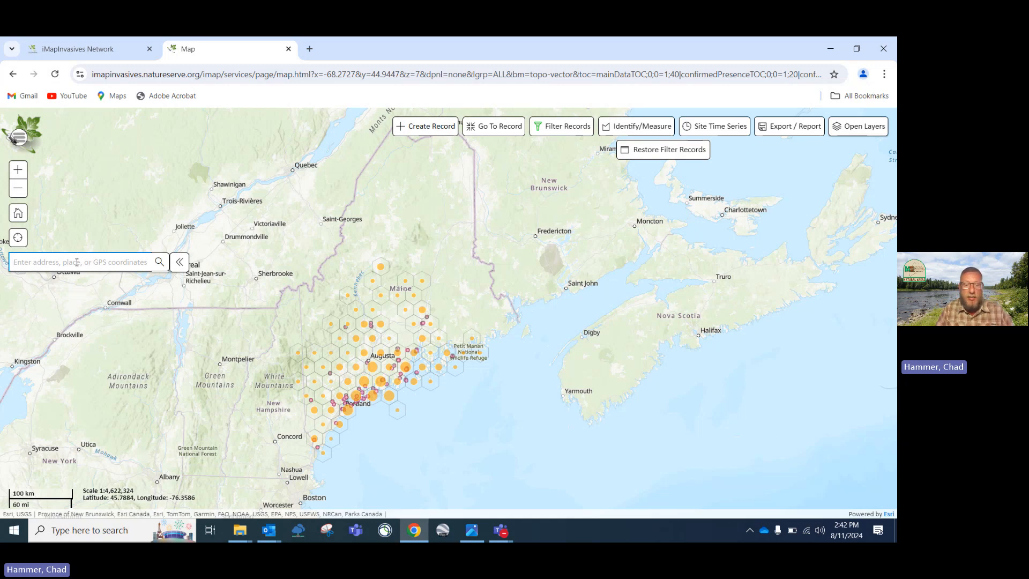
{"action": "type", "text": "Au"}
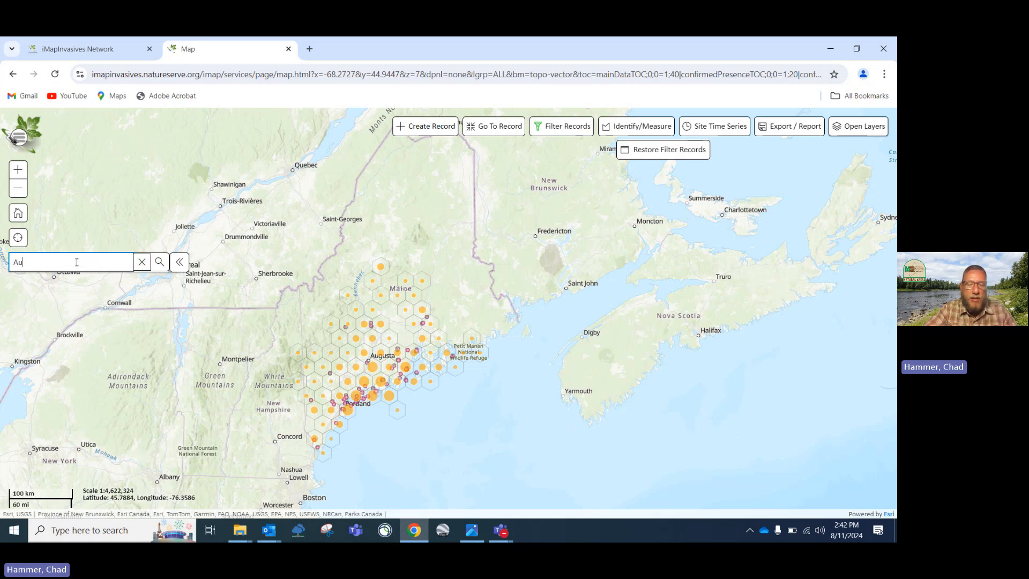
{"action": "type", "text": "gusta"}
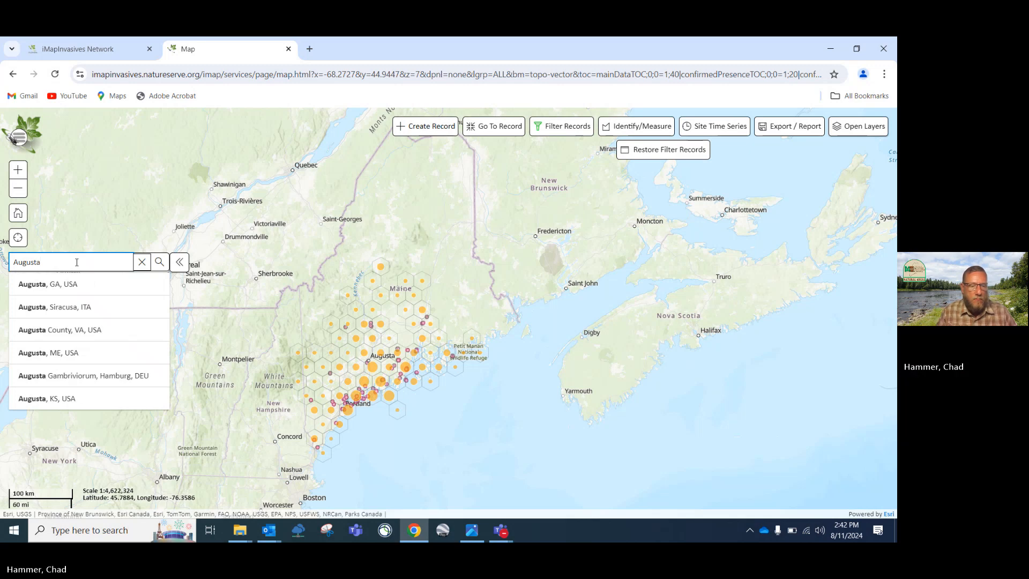
{"action": "type", "text": " Maine"}
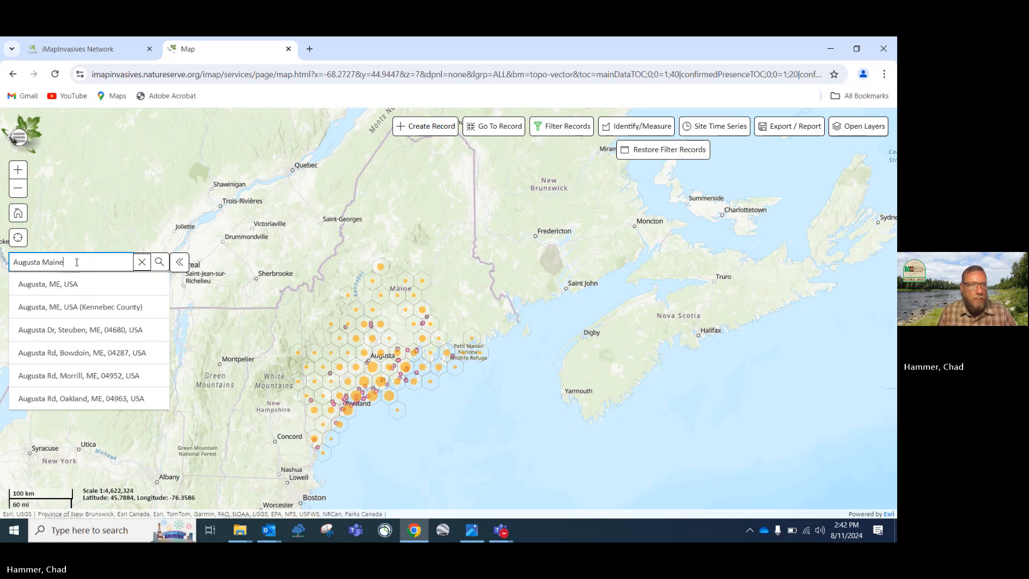
{"action": "left_click", "coordinate": [75, 284]}
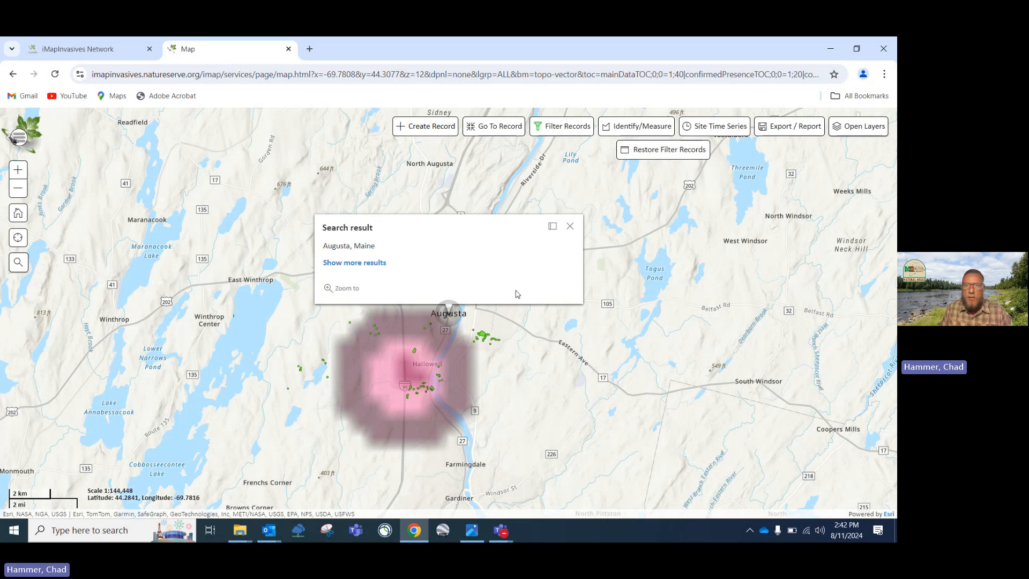
{"action": "left_click", "coordinate": [571, 226]}
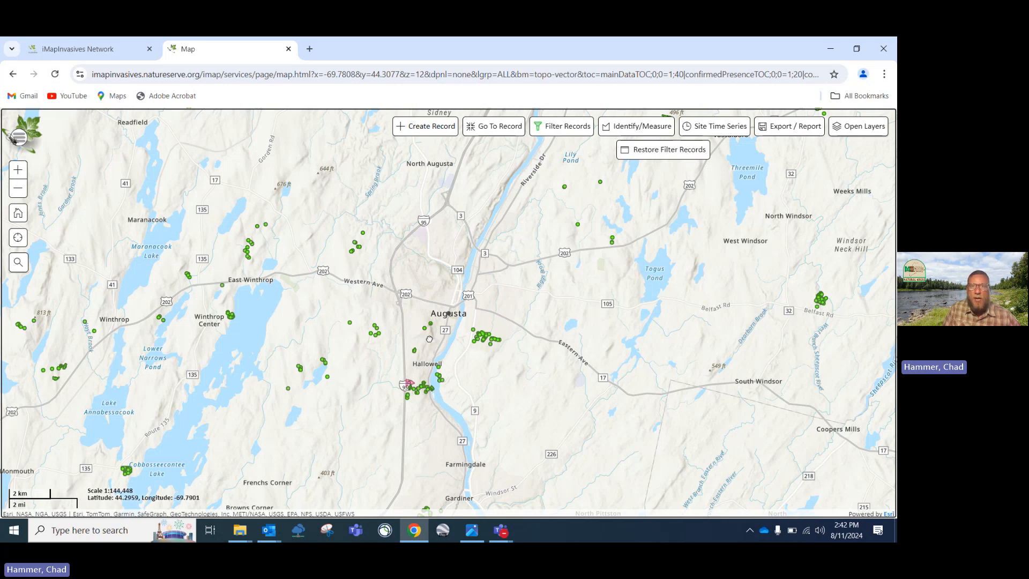
{"action": "left_click_drag", "start_coordinate": [428, 337], "coordinate": [419, 332]}
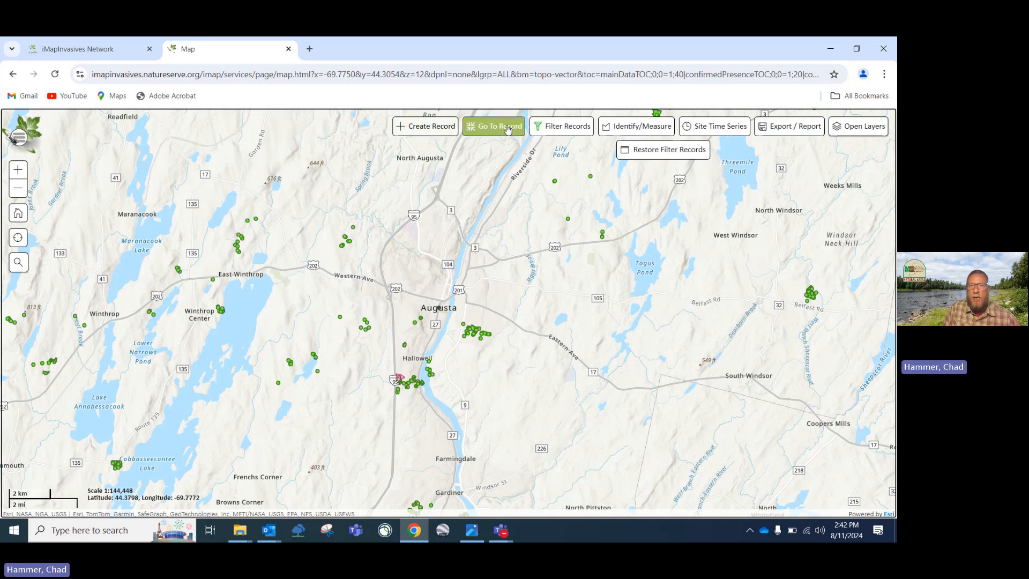
Open and close the go-to-record form, then open the record filter settings
{"action": "left_click", "coordinate": [490, 129]}
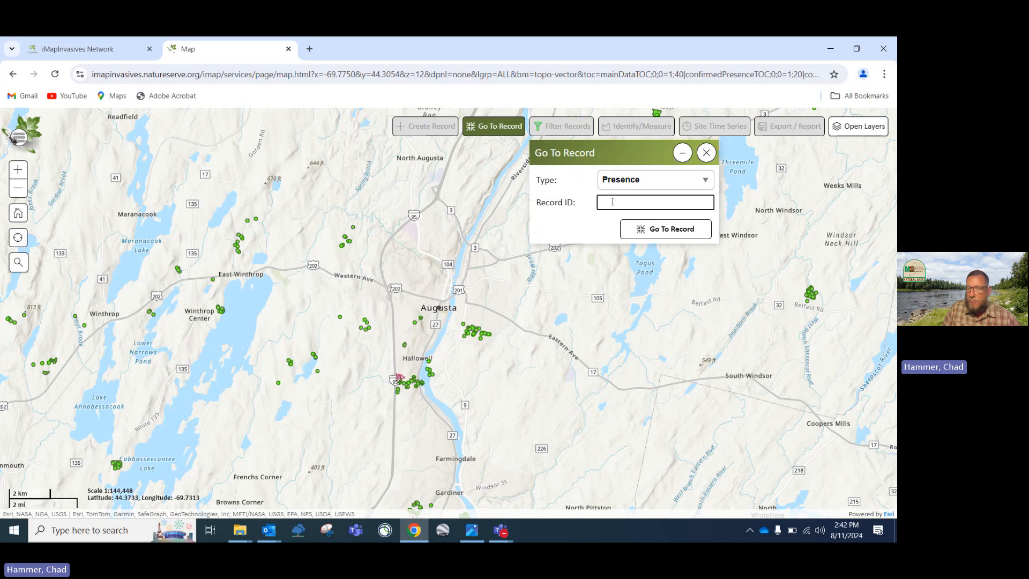
{"action": "left_click", "coordinate": [706, 152]}
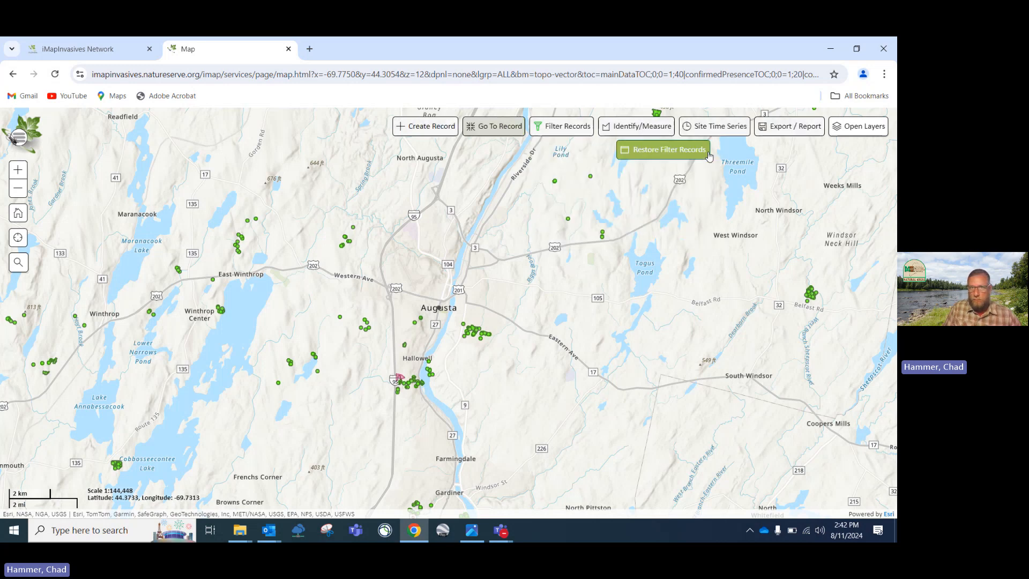
{"action": "left_click", "coordinate": [564, 128]}
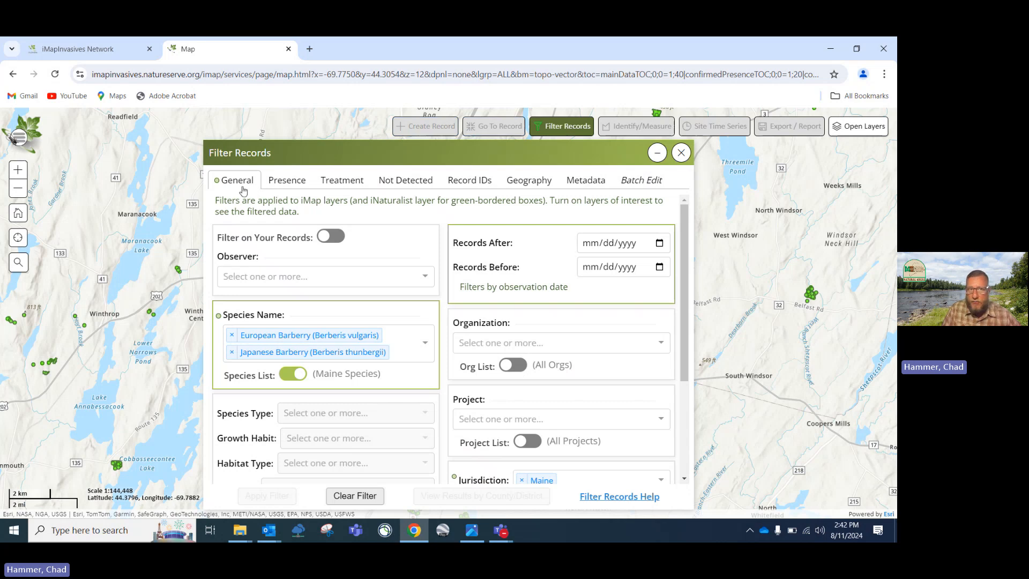
Search the observer list for an observer's name, then clear it and close the list unchanged
{"action": "left_click", "coordinate": [424, 280]}
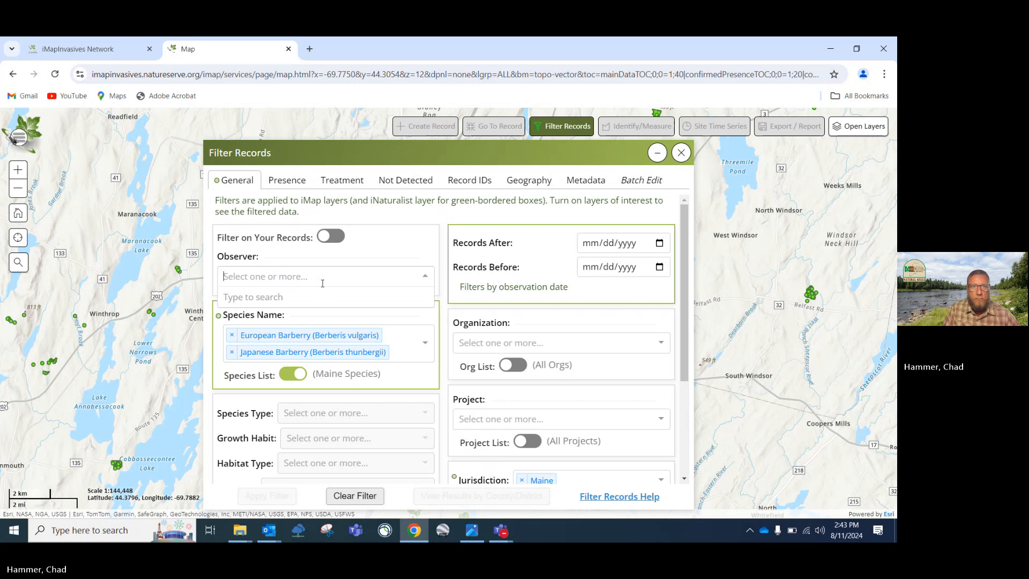
{"action": "type", "text": "ch"}
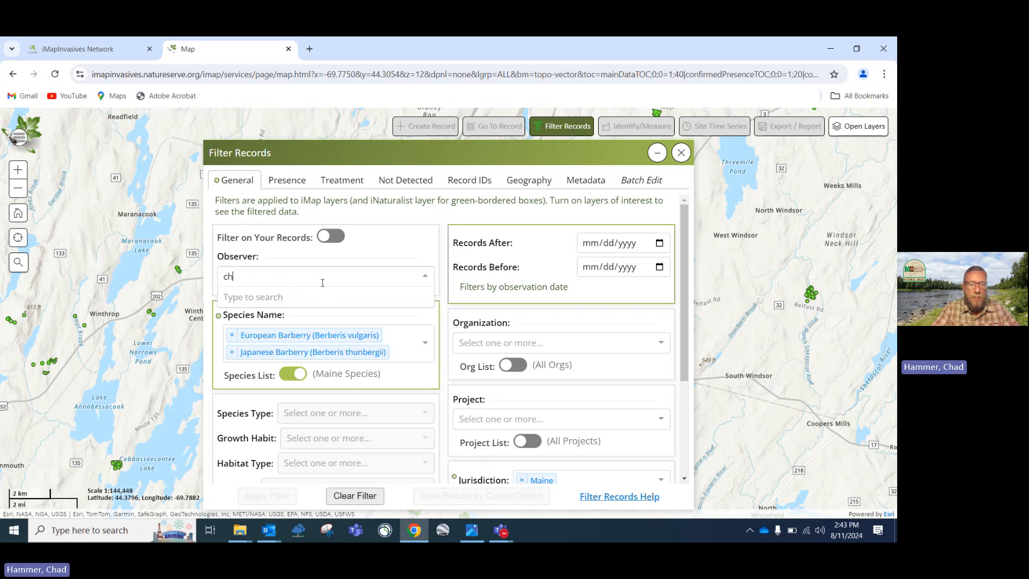
{"action": "type", "text": "ad"}
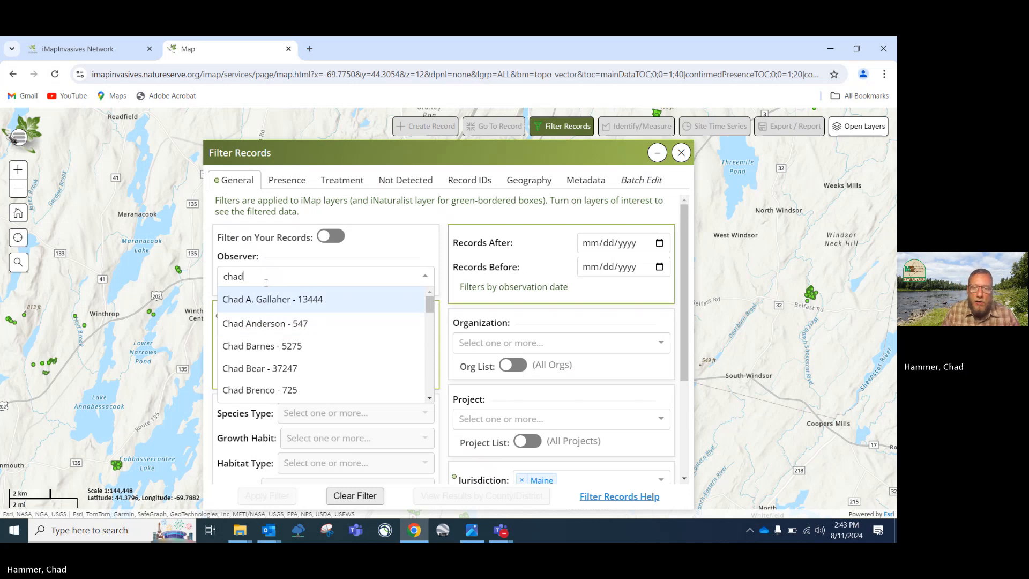
{"action": "key", "text": "BackSpace"}
{"action": "key", "text": "BackSpace"}
{"action": "key", "text": "BackSpace"}
{"action": "key", "text": "BackSpace"}
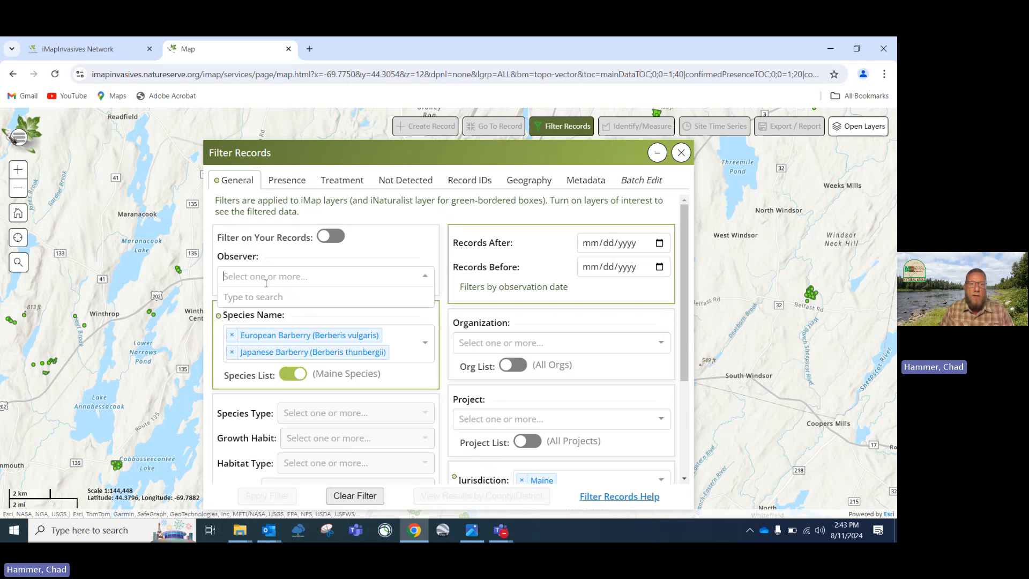
{"action": "scroll", "coordinate": [321, 300], "scroll_direction": "down", "scroll_amount": 1}
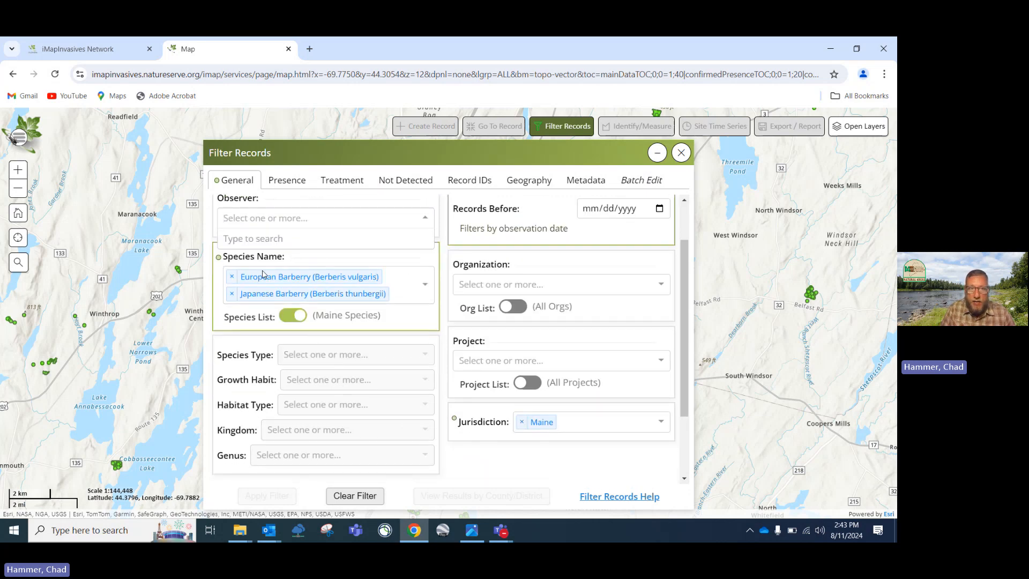
{"action": "left_click", "coordinate": [429, 354]}
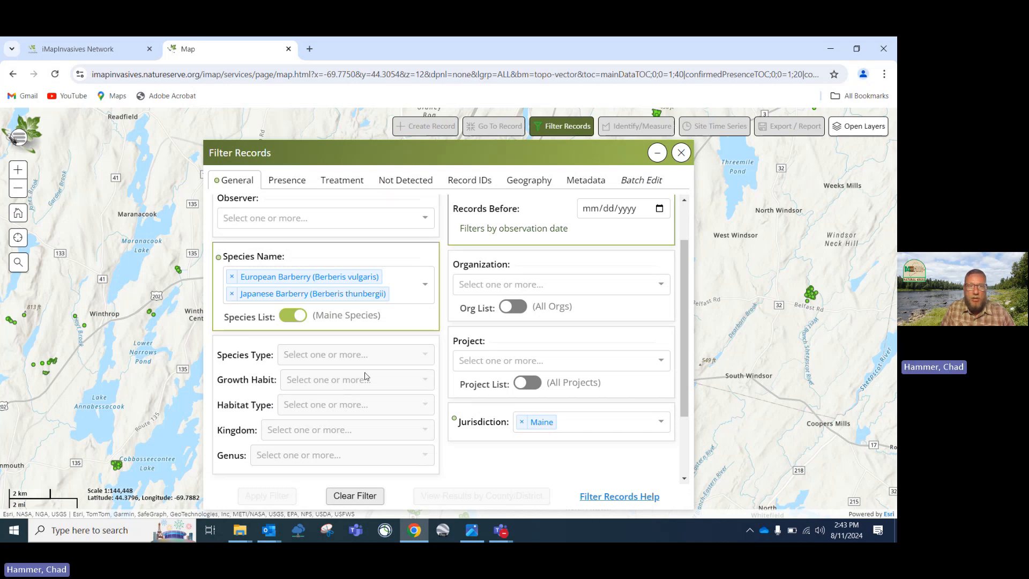
Remove European and Japanese Barberry from the species filter and show the species type choices
{"action": "left_click", "coordinate": [232, 276]}
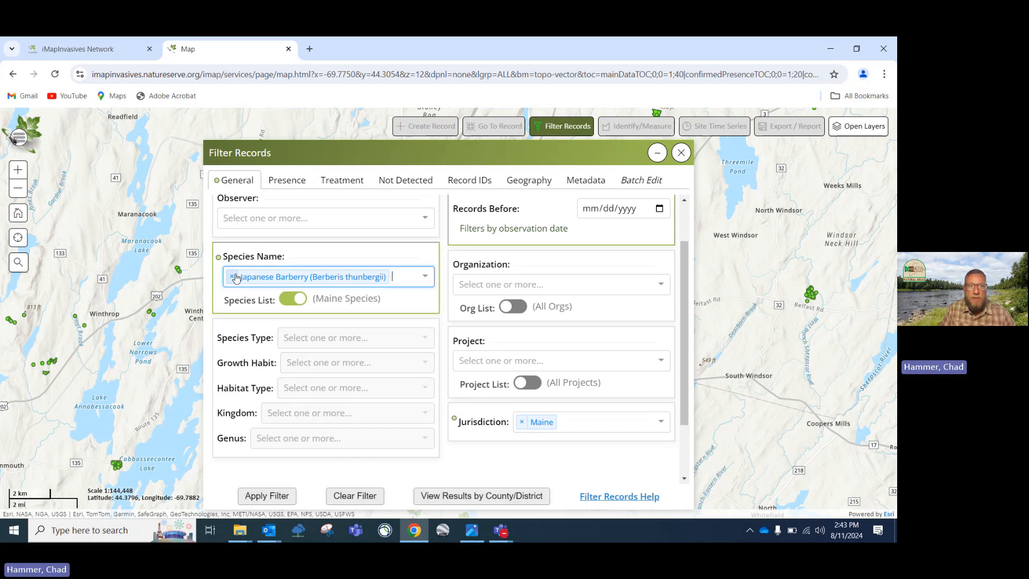
{"action": "left_click", "coordinate": [233, 276]}
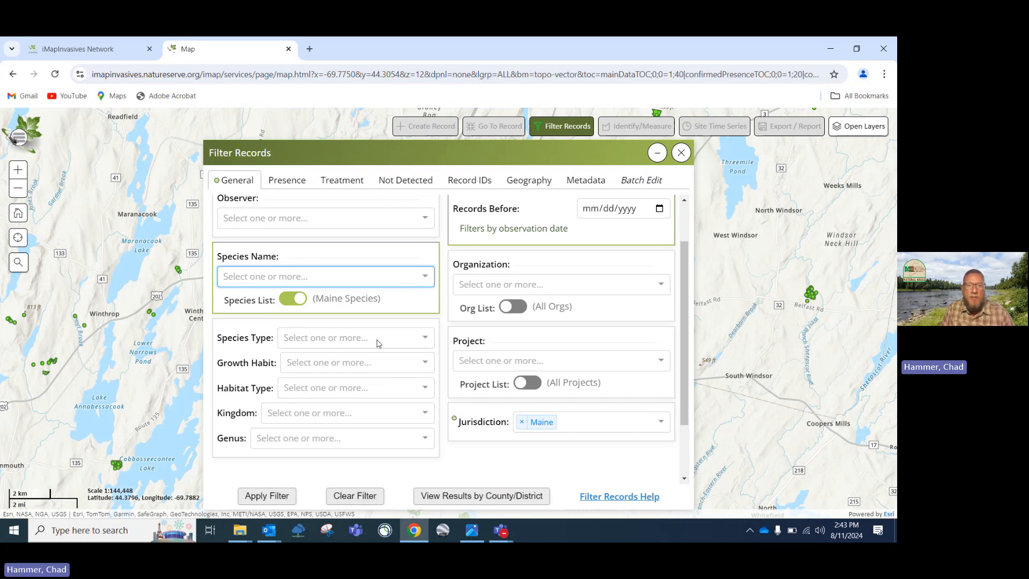
{"action": "left_click", "coordinate": [427, 337]}
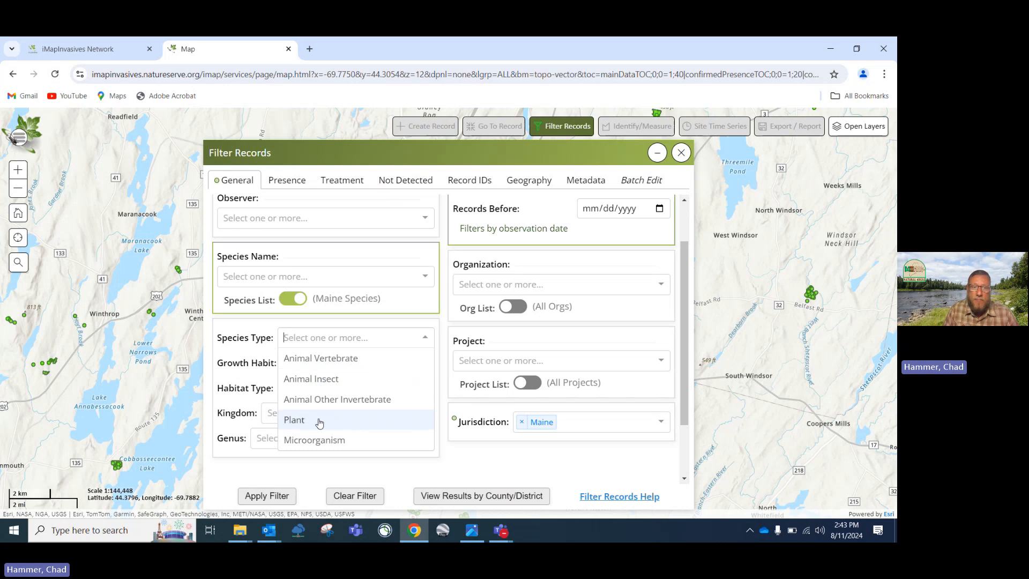
Look through the species type, growth habit and habitat type choices without selecting any
{"action": "scroll", "coordinate": [321, 439], "scroll_direction": "down", "scroll_amount": 2}
{"action": "scroll", "coordinate": [321, 439], "scroll_direction": "up", "scroll_amount": 3}
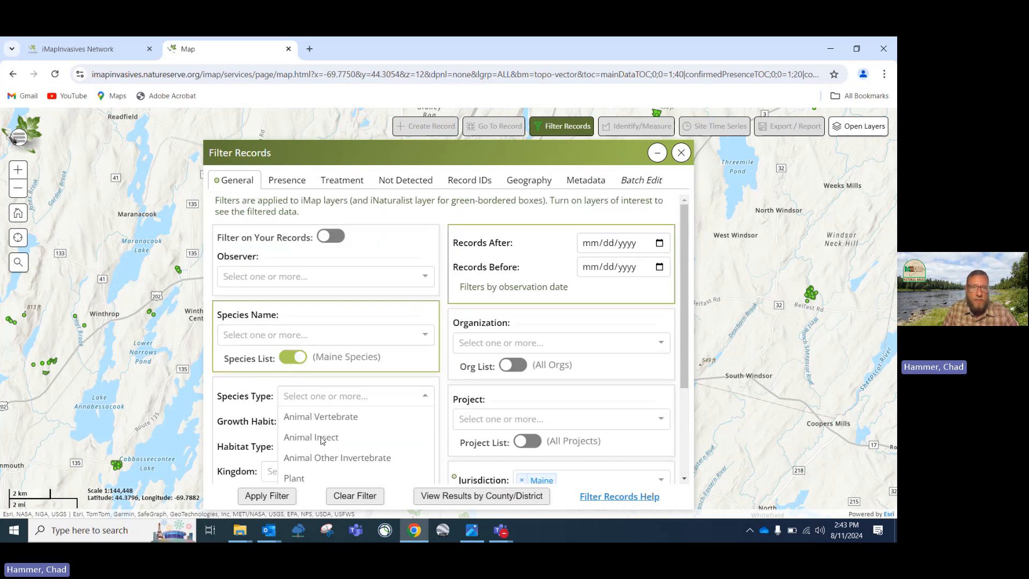
{"action": "left_click", "coordinate": [425, 396]}
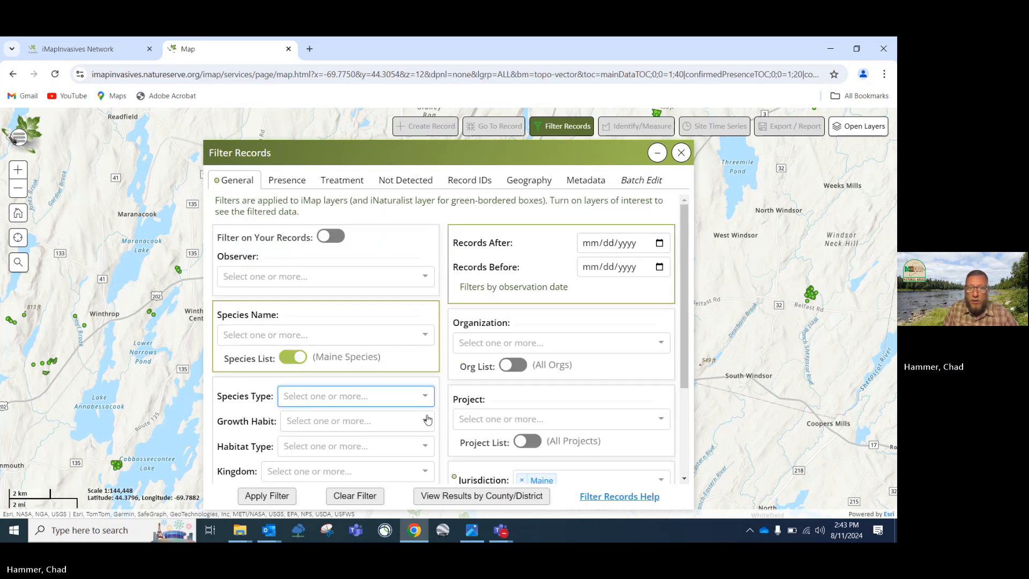
{"action": "left_click", "coordinate": [427, 421]}
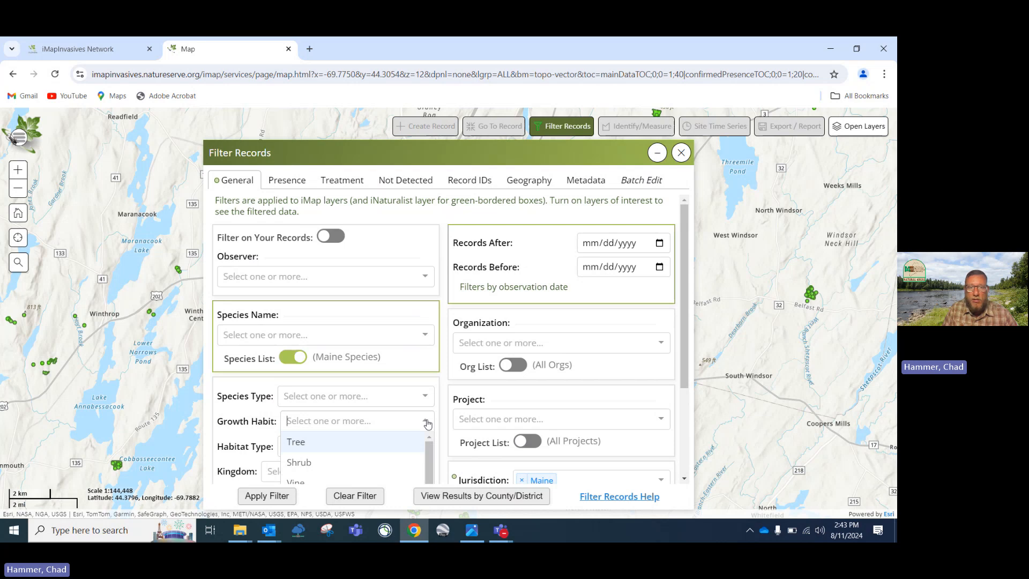
{"action": "scroll", "coordinate": [428, 423], "scroll_direction": "down", "scroll_amount": 1}
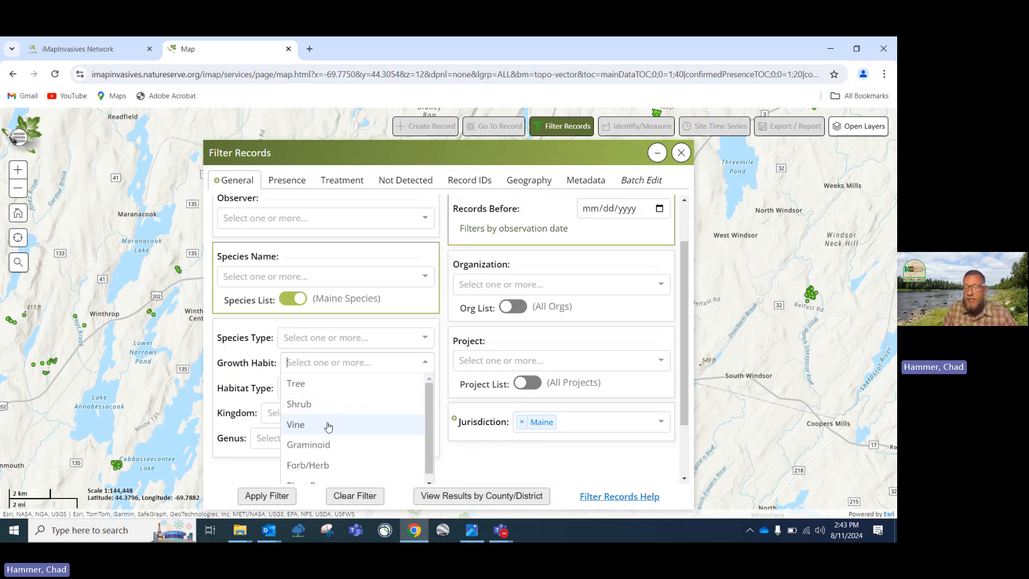
{"action": "left_click", "coordinate": [429, 361]}
{"action": "left_click", "coordinate": [427, 388]}
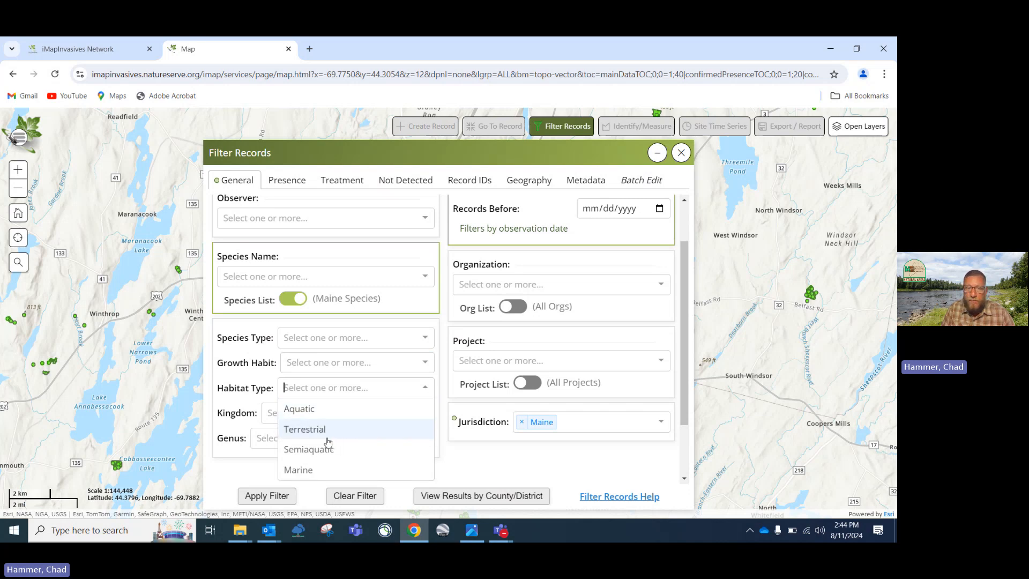
{"action": "scroll", "coordinate": [298, 474], "scroll_direction": "down", "scroll_amount": 1}
{"action": "scroll", "coordinate": [295, 467], "scroll_direction": "up", "scroll_amount": 3}
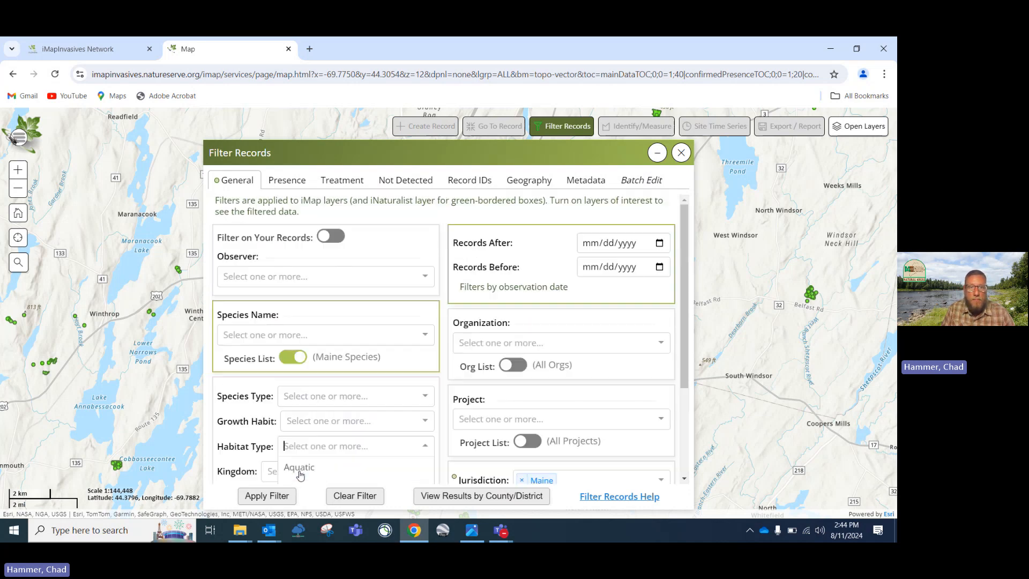
{"action": "left_click", "coordinate": [425, 445]}
Check the kingdom, genus and organization lists unchanged, then switch to the Presence filters
{"action": "scroll", "coordinate": [424, 429], "scroll_direction": "down", "scroll_amount": 2}
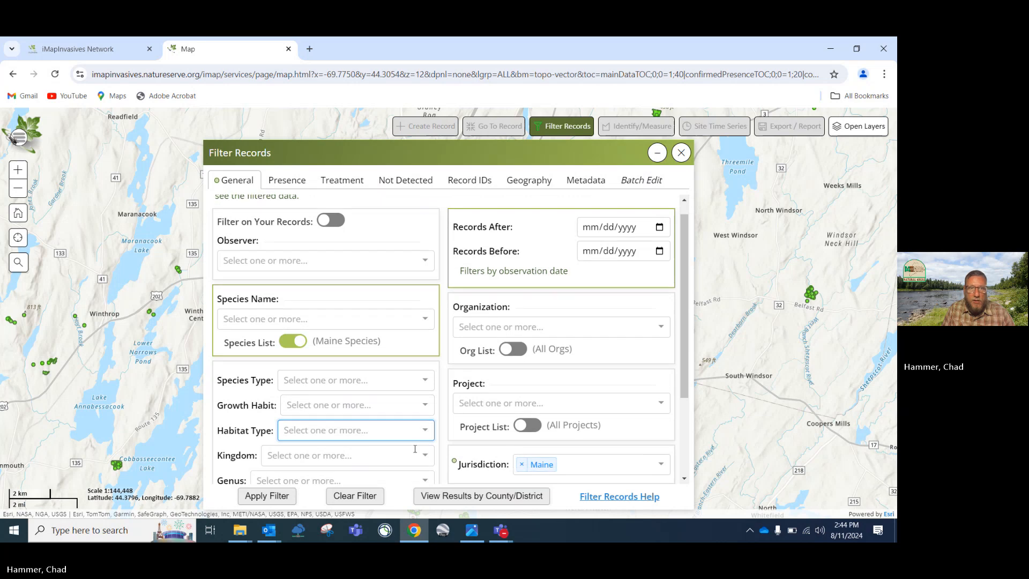
{"action": "left_click", "coordinate": [422, 358]}
{"action": "left_click", "coordinate": [422, 357]}
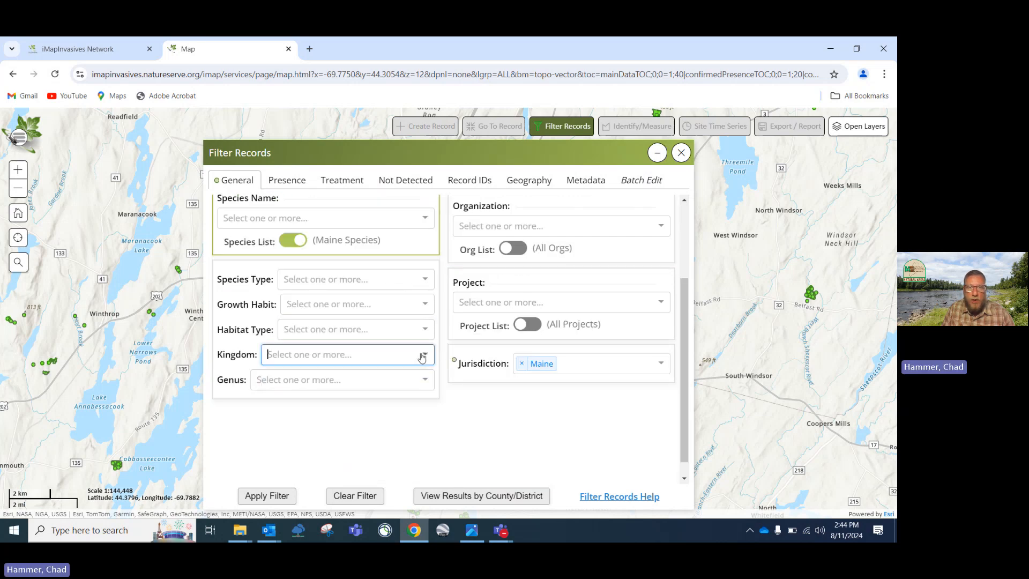
{"action": "left_click", "coordinate": [423, 379]}
{"action": "left_click", "coordinate": [423, 380]}
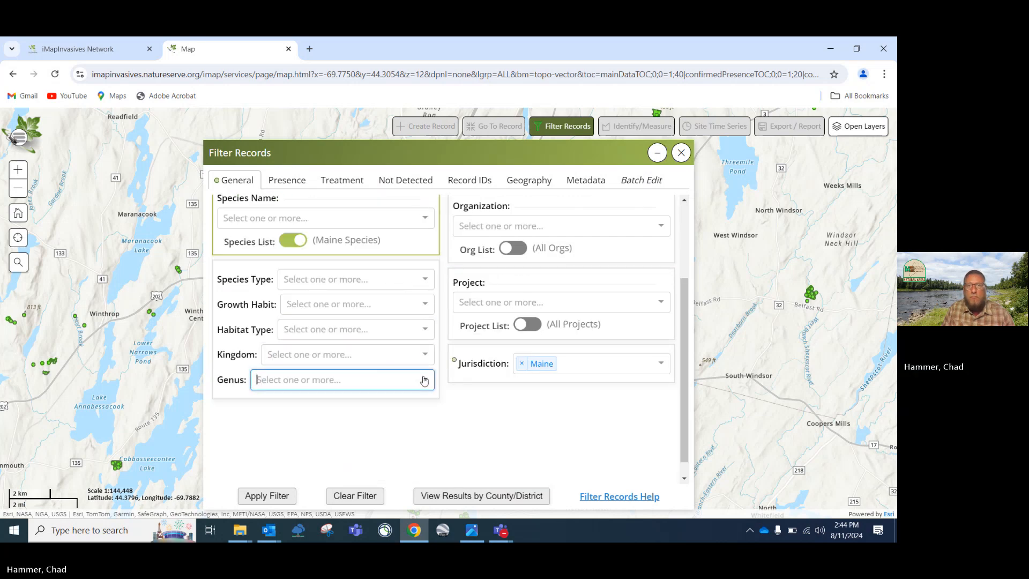
{"action": "scroll", "coordinate": [482, 294], "scroll_direction": "up", "scroll_amount": 2}
{"action": "scroll", "coordinate": [493, 287], "scroll_direction": "up", "scroll_amount": 2}
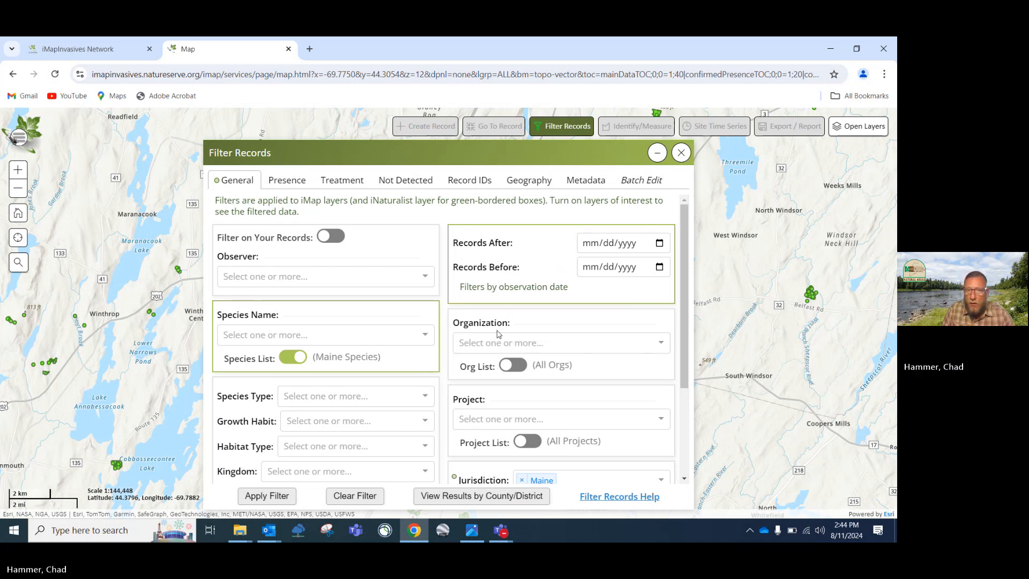
{"action": "left_click", "coordinate": [662, 343]}
{"action": "scroll", "coordinate": [616, 379], "scroll_direction": "down", "scroll_amount": 2}
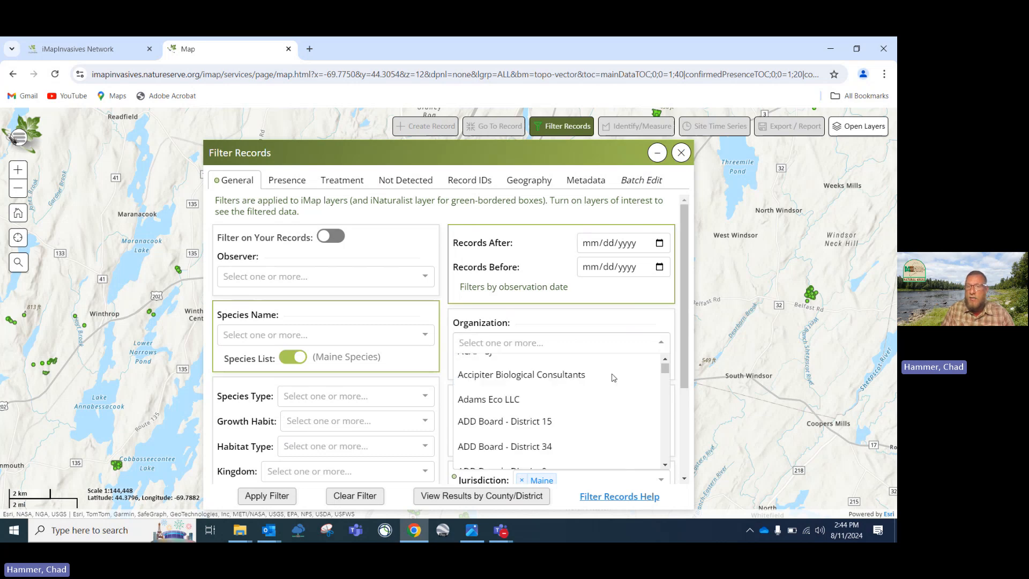
{"action": "scroll", "coordinate": [617, 378], "scroll_direction": "up", "scroll_amount": 2}
{"action": "left_click", "coordinate": [663, 343]}
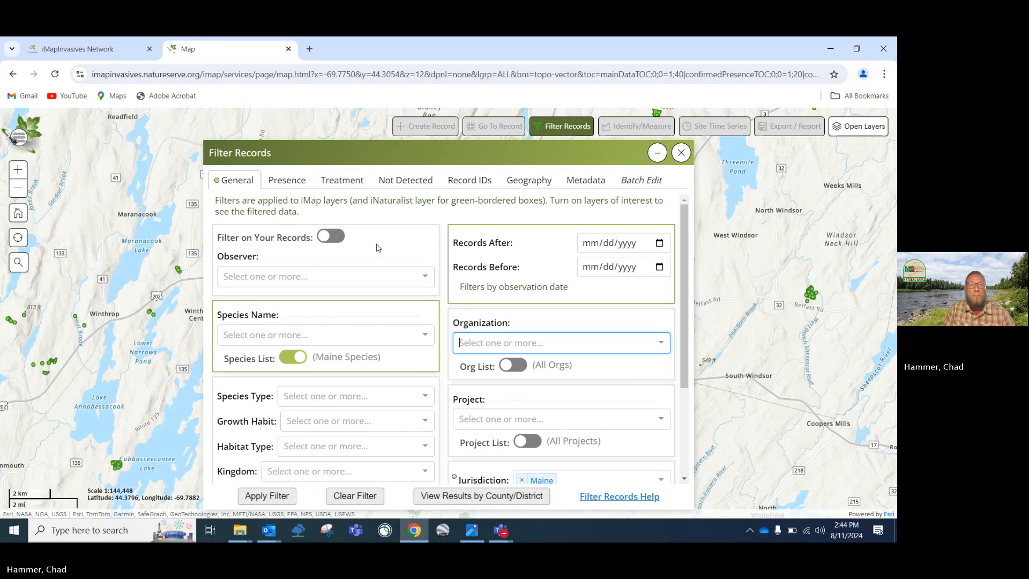
{"action": "left_click", "coordinate": [294, 184]}
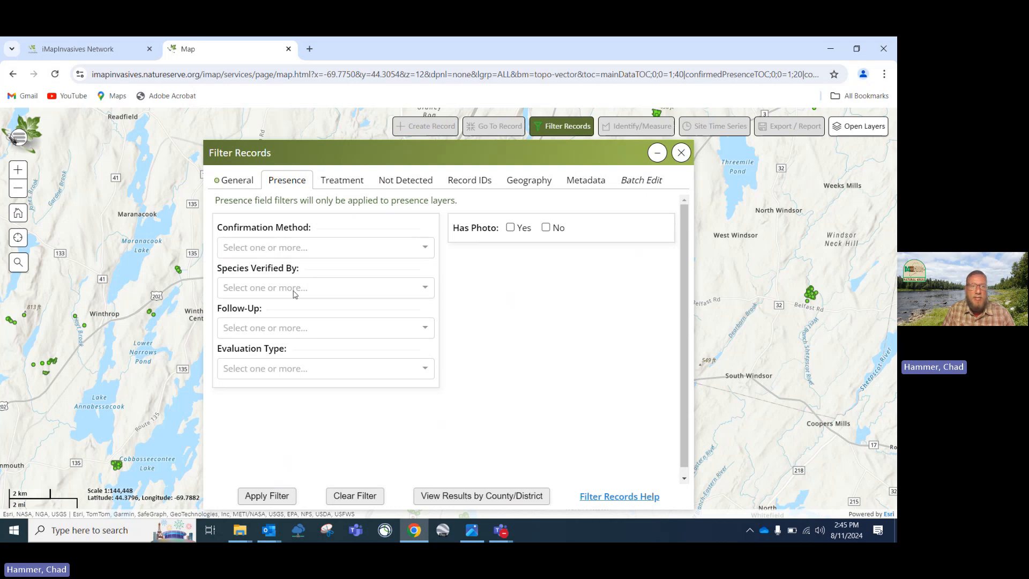
Review the confirmation method and species verifier choices without changing them
{"action": "left_click", "coordinate": [424, 247]}
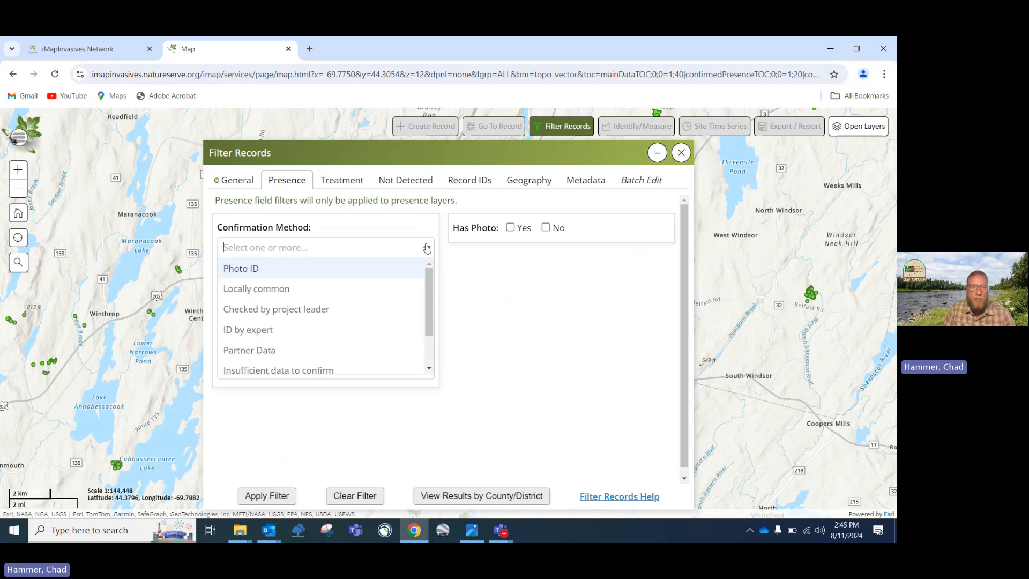
{"action": "left_click", "coordinate": [422, 247]}
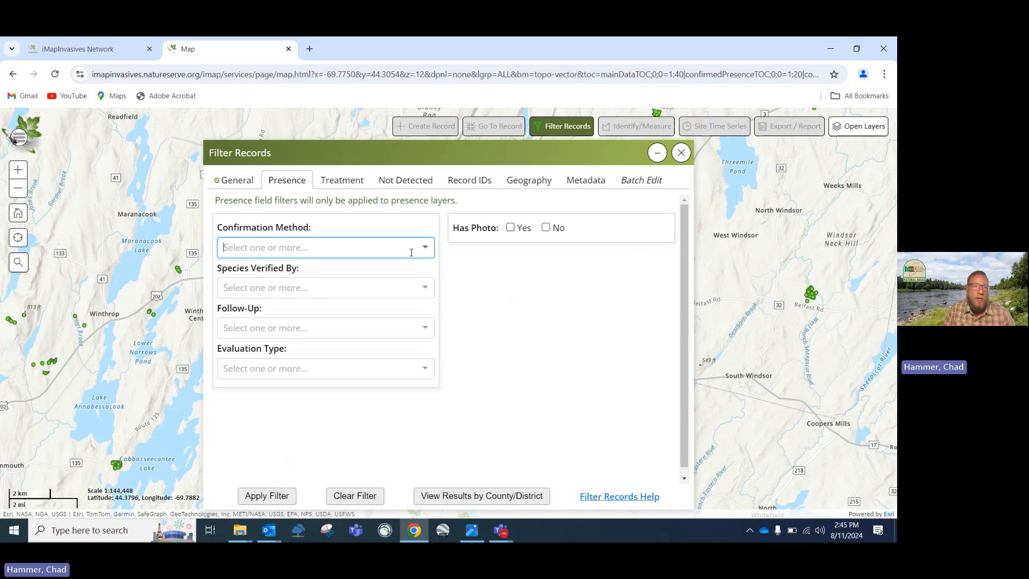
{"action": "left_click", "coordinate": [423, 290]}
{"action": "left_click", "coordinate": [422, 293]}
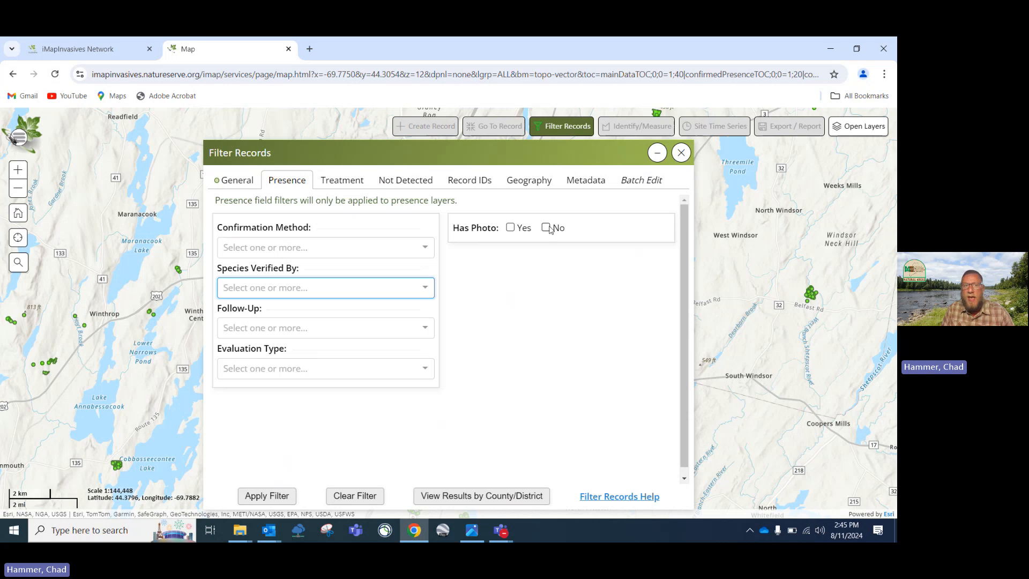
Step through the Treatment, Not Detected and Record IDs filter tabs
{"action": "left_click", "coordinate": [345, 179]}
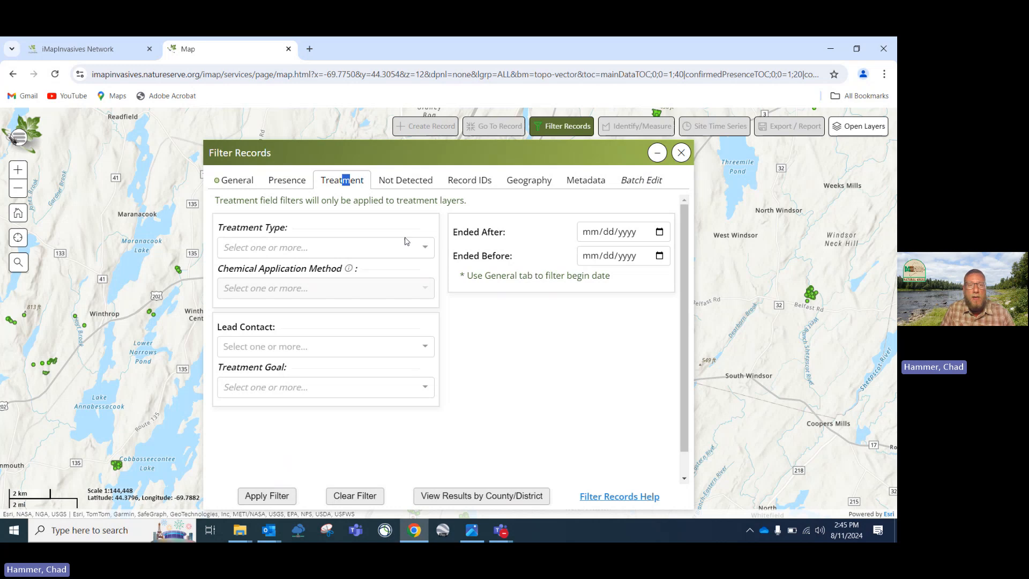
{"action": "left_click", "coordinate": [399, 182]}
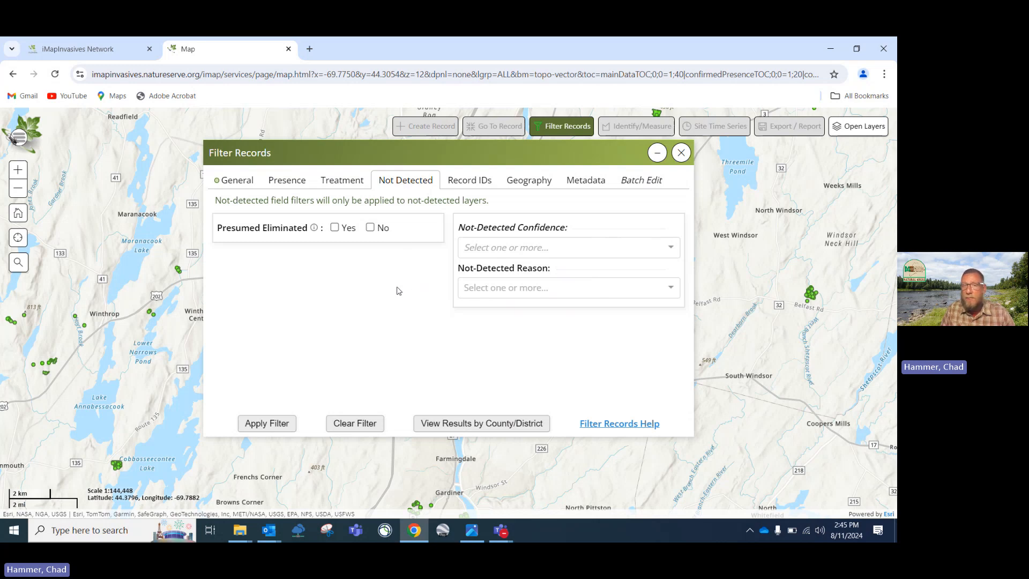
{"action": "left_click", "coordinate": [468, 182]}
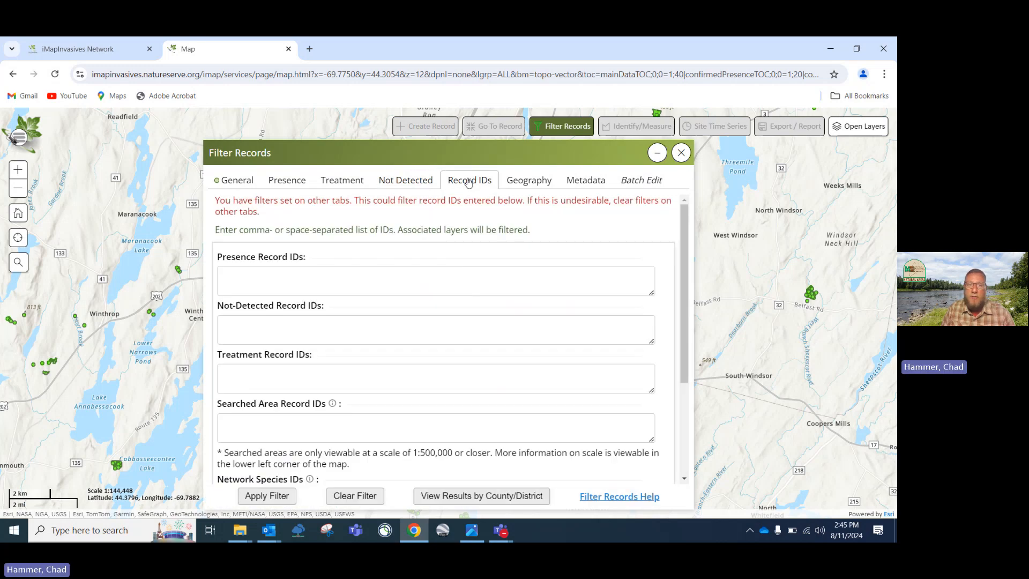
Check the Geography type choices and Metadata filters unchanged, then return to the General filters
{"action": "left_click", "coordinate": [540, 181]}
{"action": "left_click", "coordinate": [581, 257]}
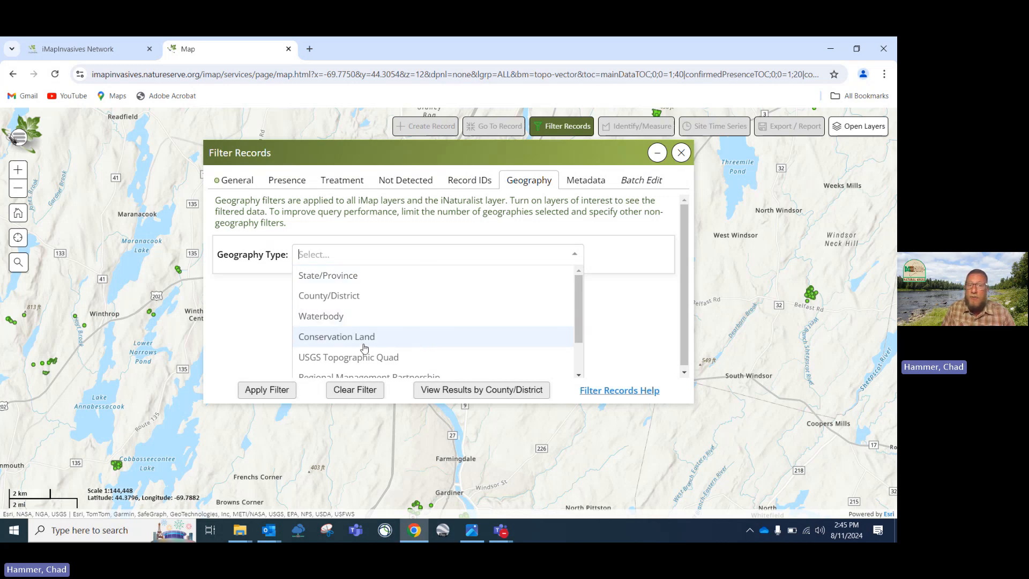
{"action": "left_click", "coordinate": [534, 184]}
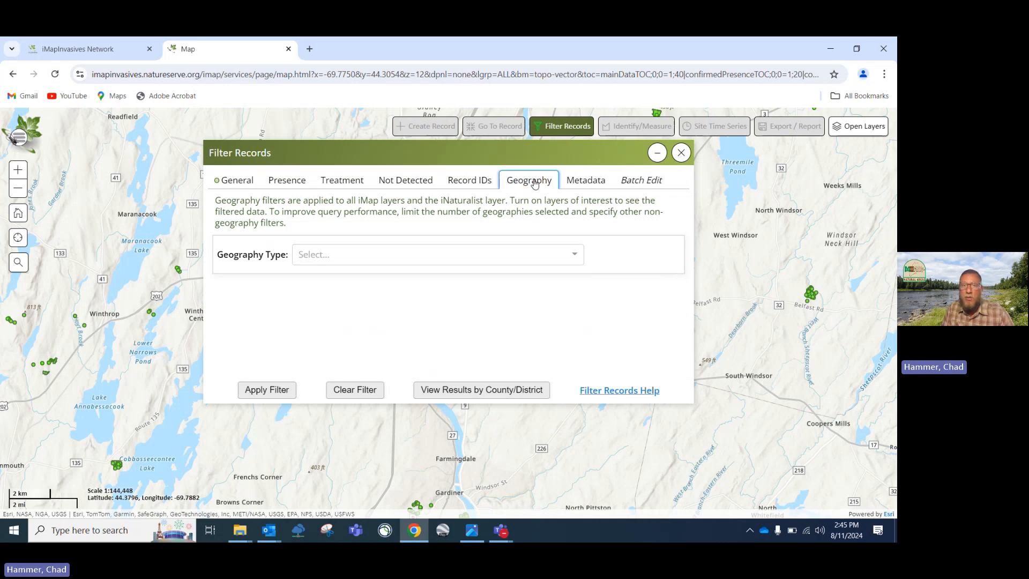
{"action": "left_click", "coordinate": [579, 188]}
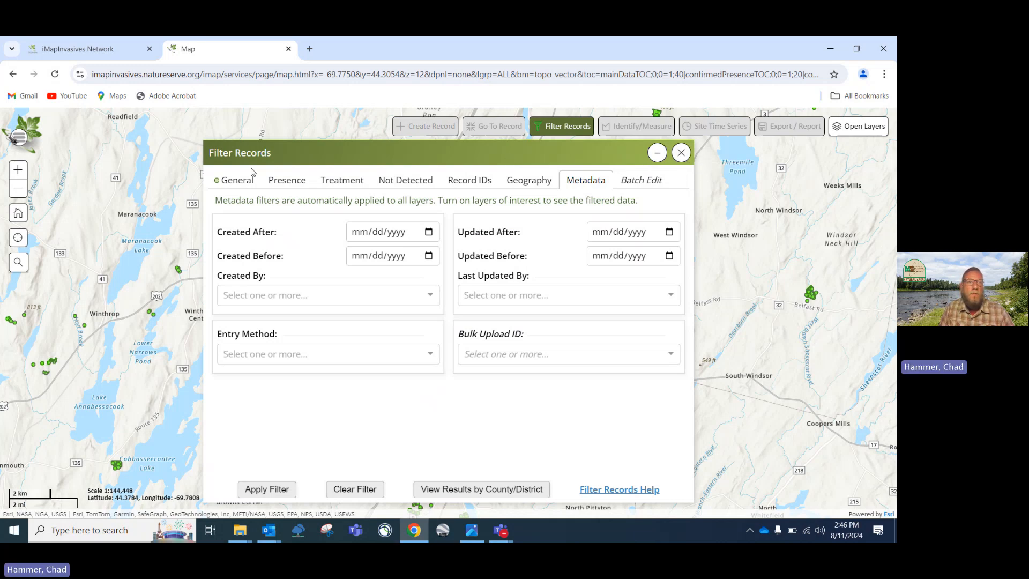
{"action": "left_click", "coordinate": [237, 180]}
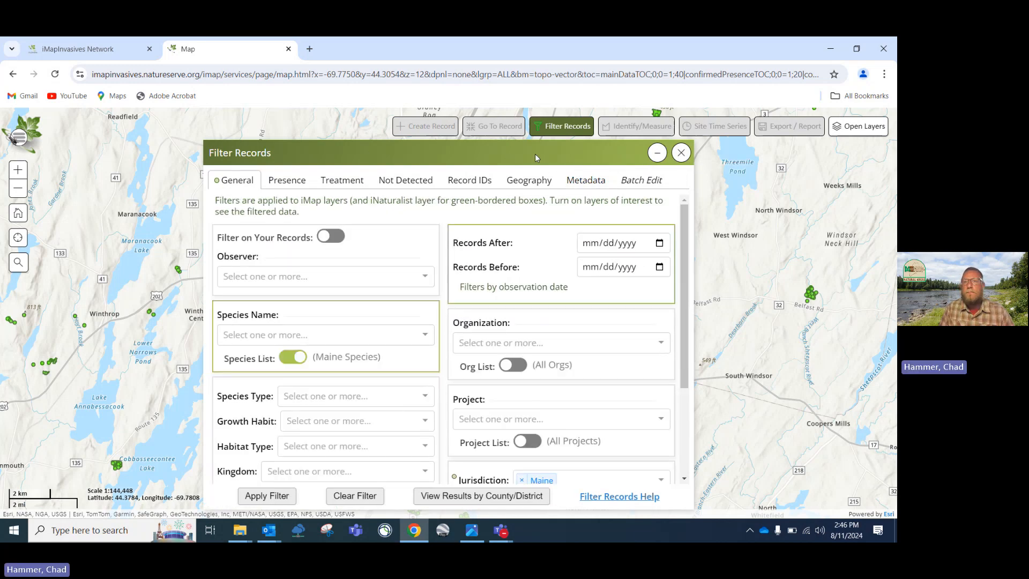
Close the record filters, pan toward Gardiner, and start the distance measuring tool
{"action": "left_click", "coordinate": [680, 155]}
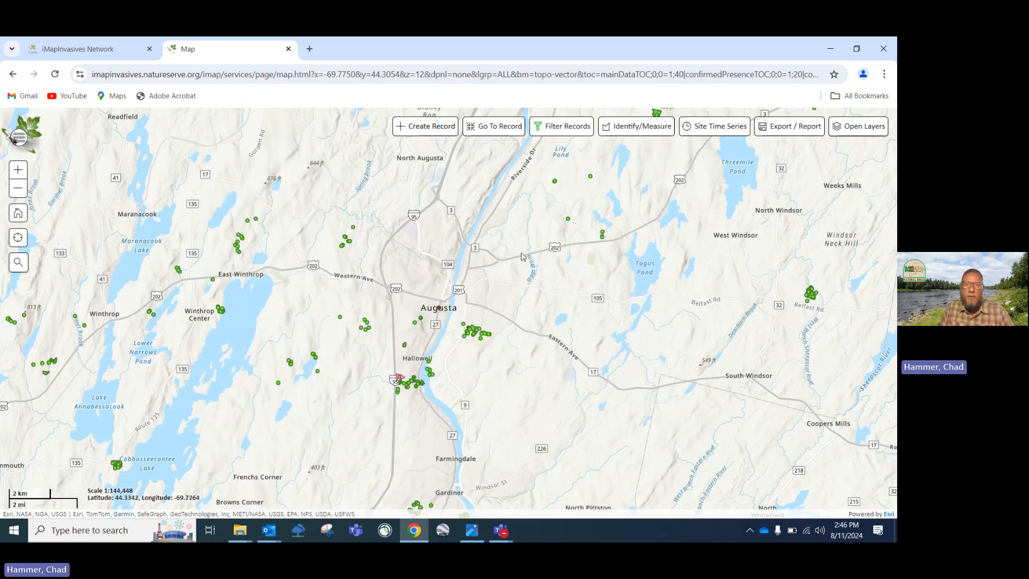
{"action": "left_click_drag", "start_coordinate": [496, 317], "coordinate": [513, 283]}
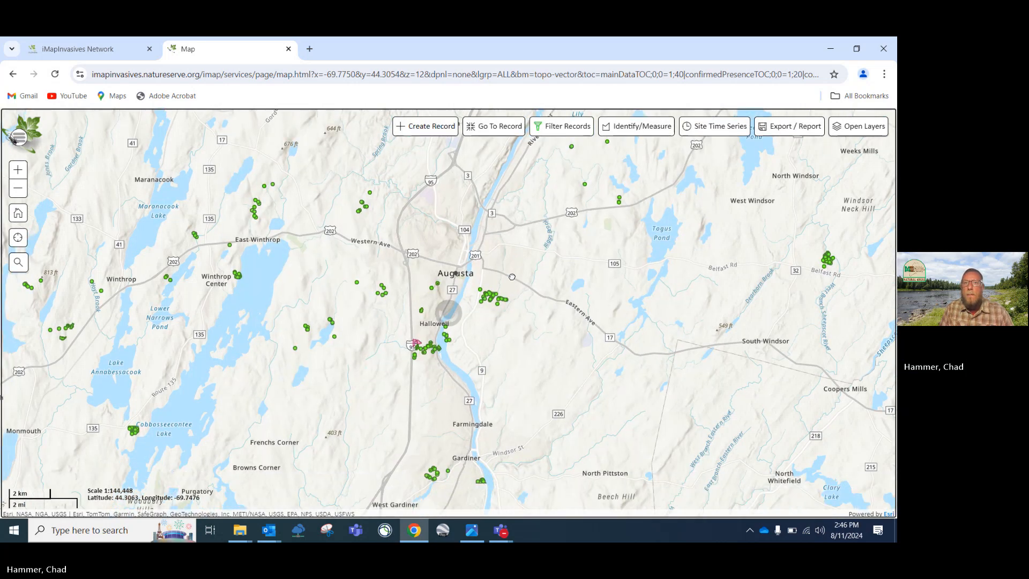
{"action": "left_click", "coordinate": [637, 126]}
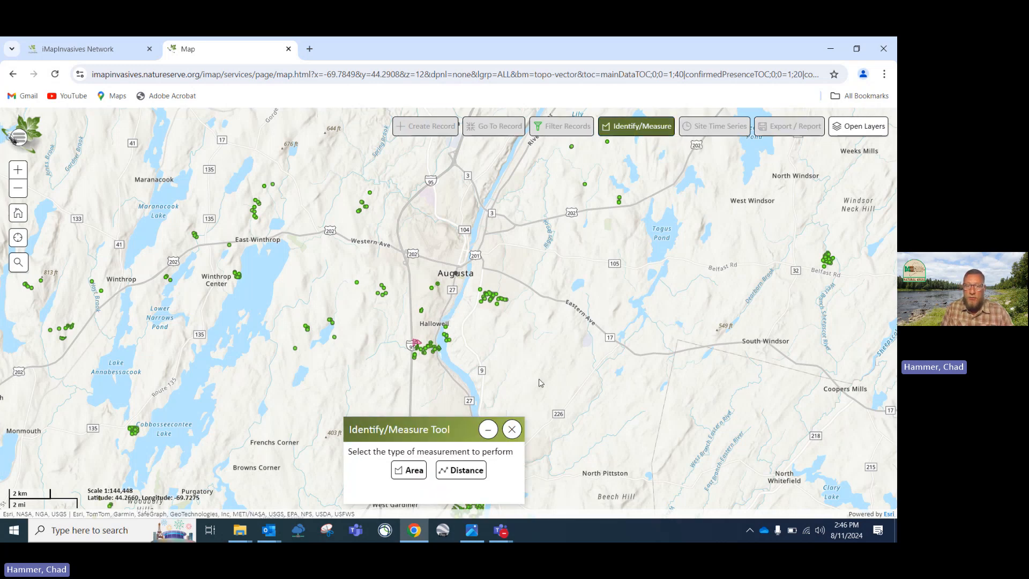
{"action": "left_click", "coordinate": [476, 476]}
{"action": "left_click", "coordinate": [475, 477]}
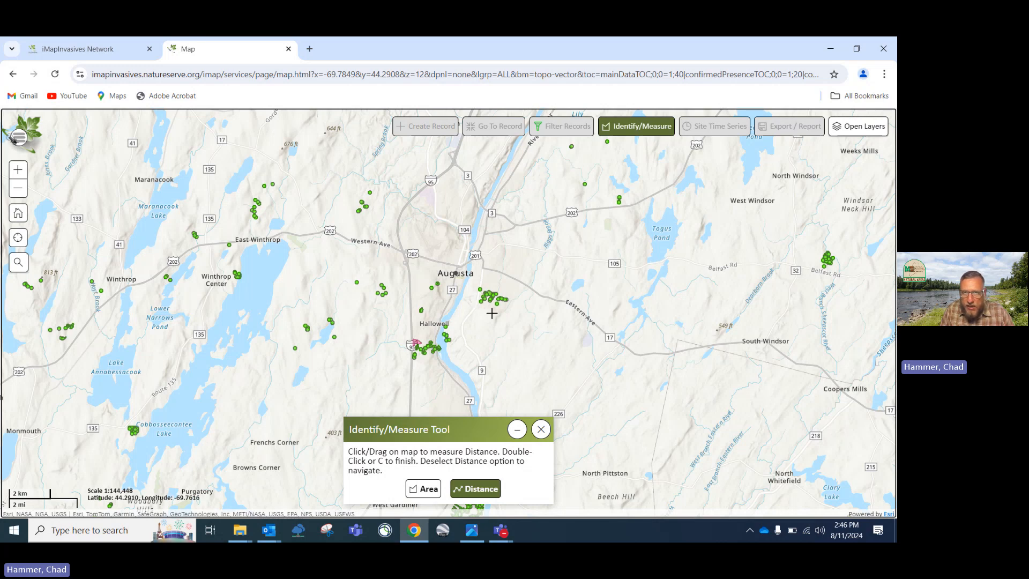
Measure a 0.8241-mile line south of Augusta, then close the measuring tool
{"action": "left_click", "coordinate": [476, 305]}
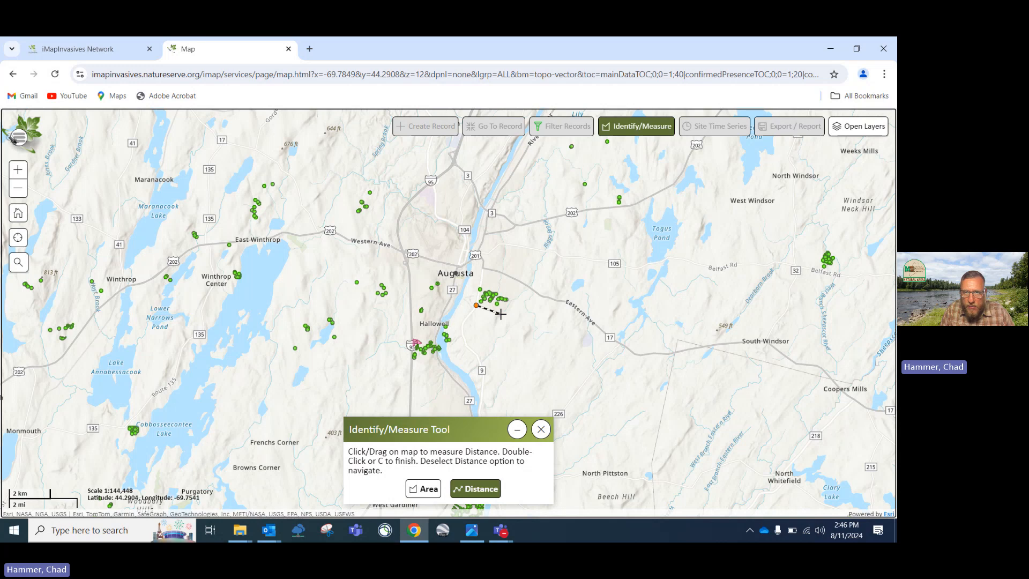
{"action": "left_click", "coordinate": [502, 313]}
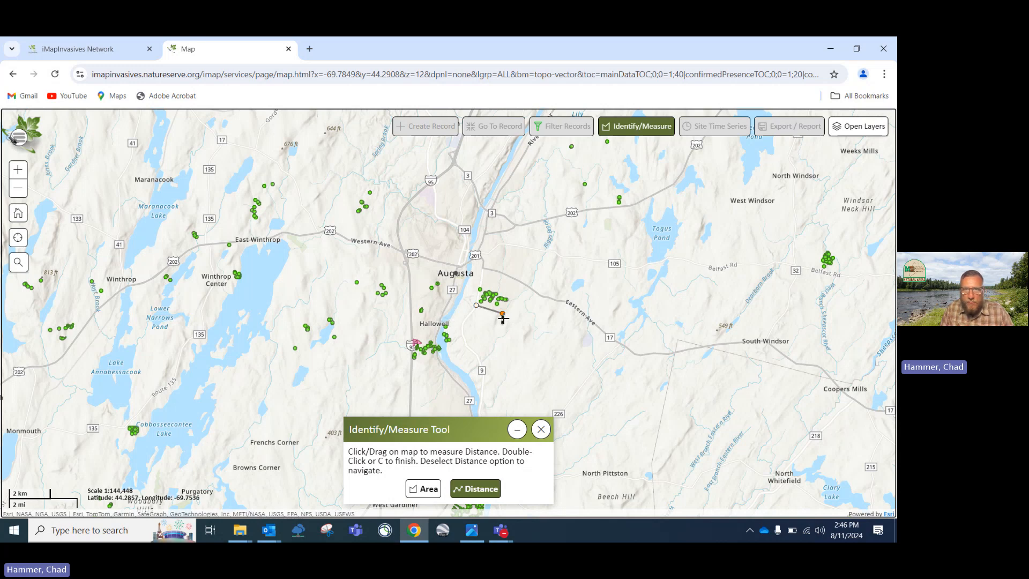
{"action": "double_click", "coordinate": [502, 314]}
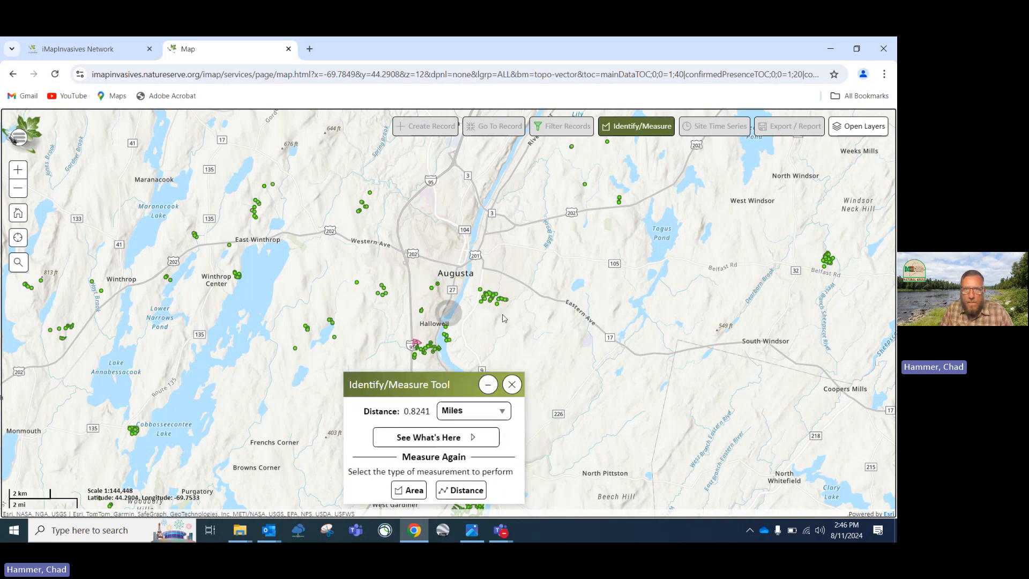
{"action": "left_click", "coordinate": [504, 411]}
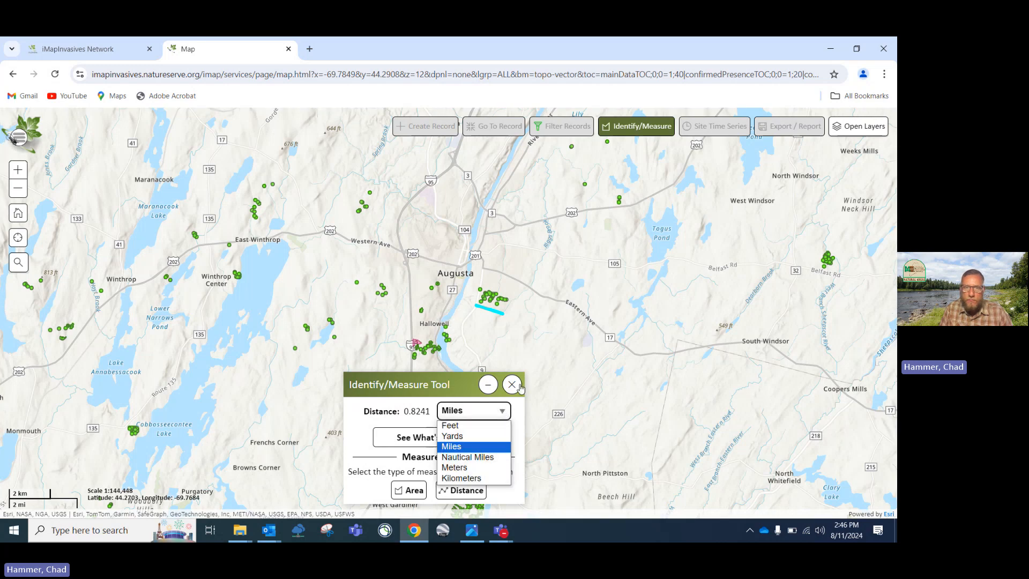
{"action": "left_click", "coordinate": [511, 386]}
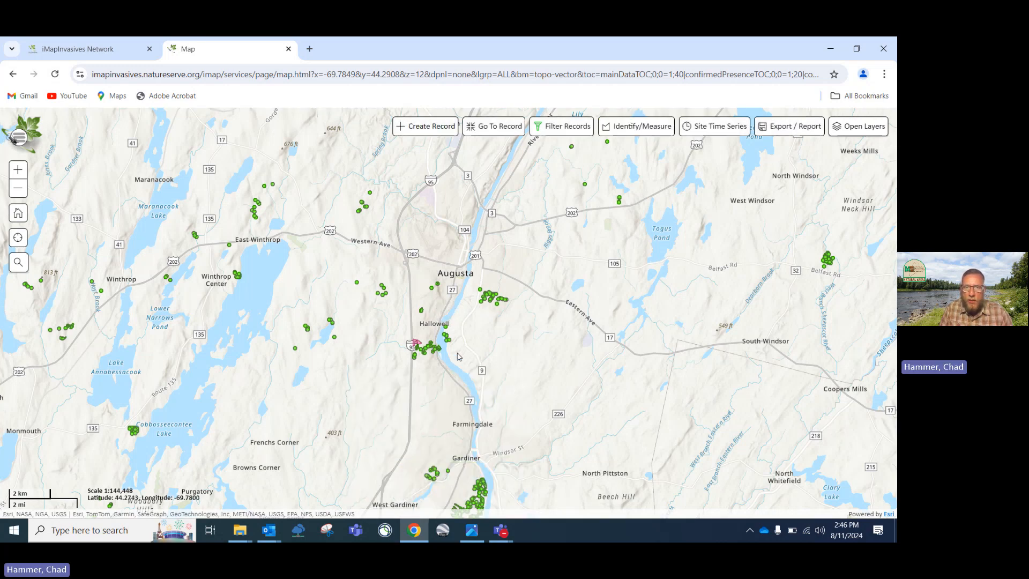
Outline the barberry cluster east of the river near Hallowell, measuring 0.0507 square miles
{"action": "scroll", "coordinate": [457, 353], "scroll_direction": "up", "scroll_amount": 2}
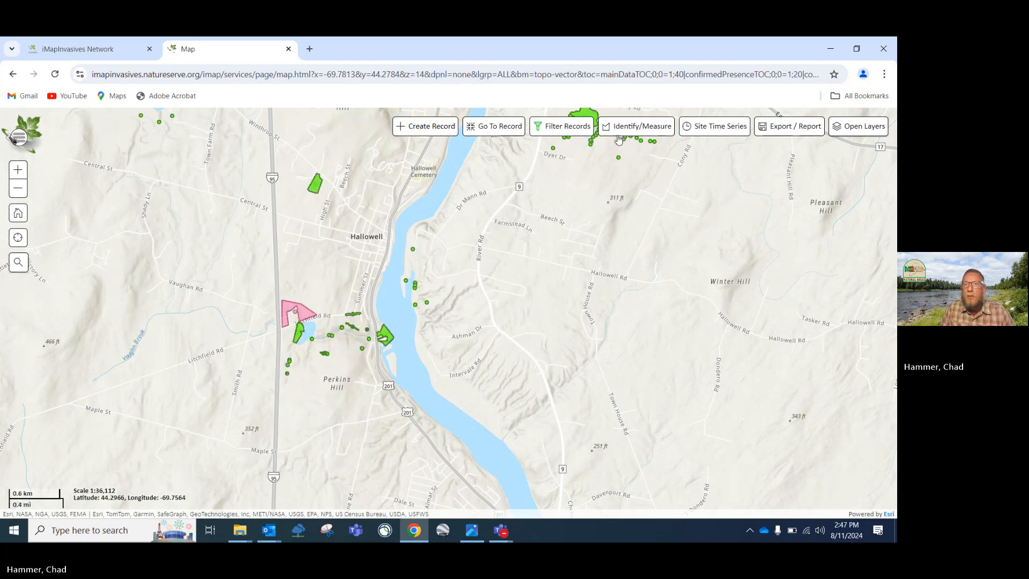
{"action": "left_click", "coordinate": [636, 126]}
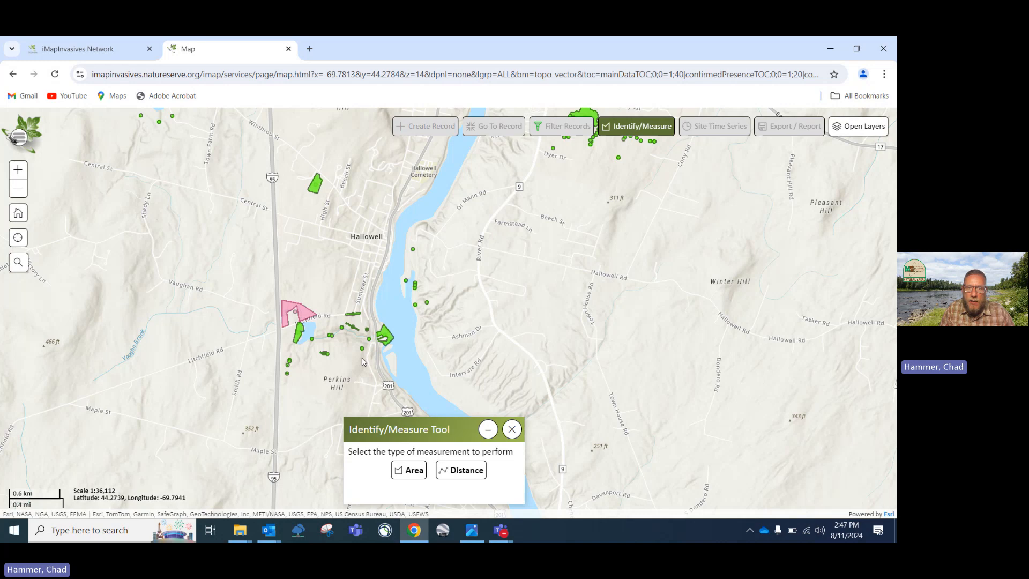
{"action": "left_click", "coordinate": [417, 471]}
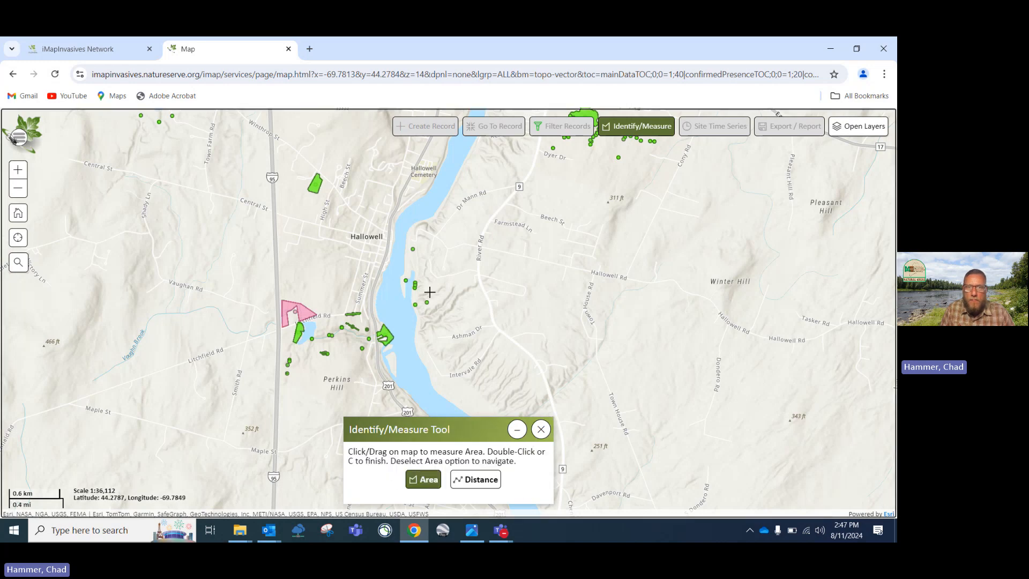
{"action": "left_click", "coordinate": [401, 269]}
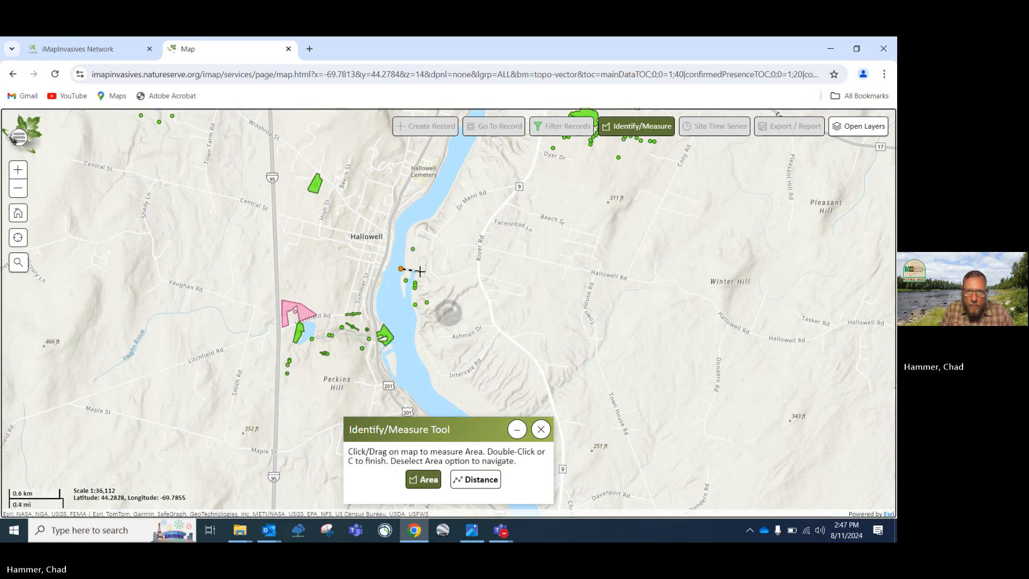
{"action": "left_click", "coordinate": [420, 272]}
{"action": "left_click", "coordinate": [436, 303]}
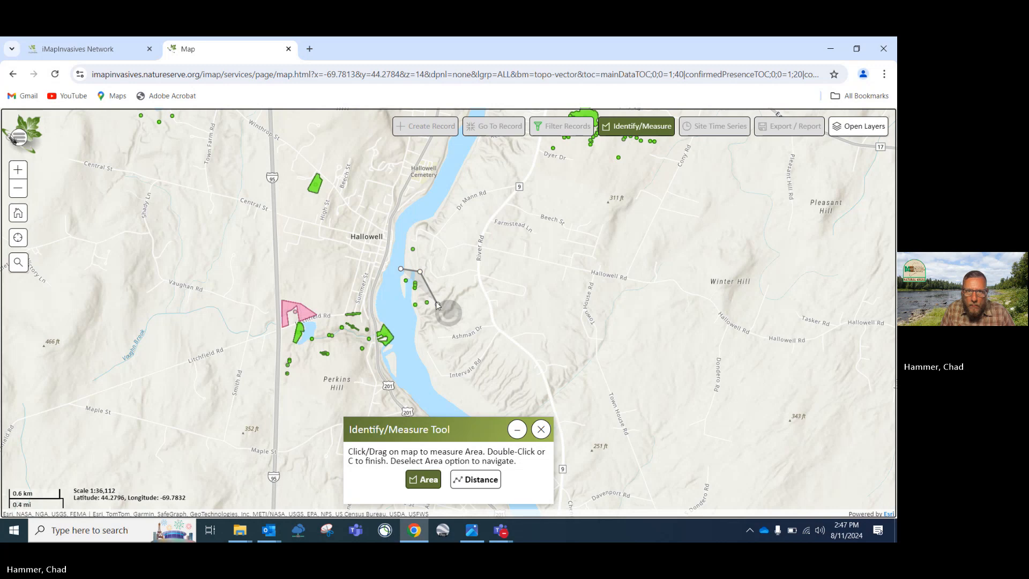
{"action": "double_click", "coordinate": [410, 314]}
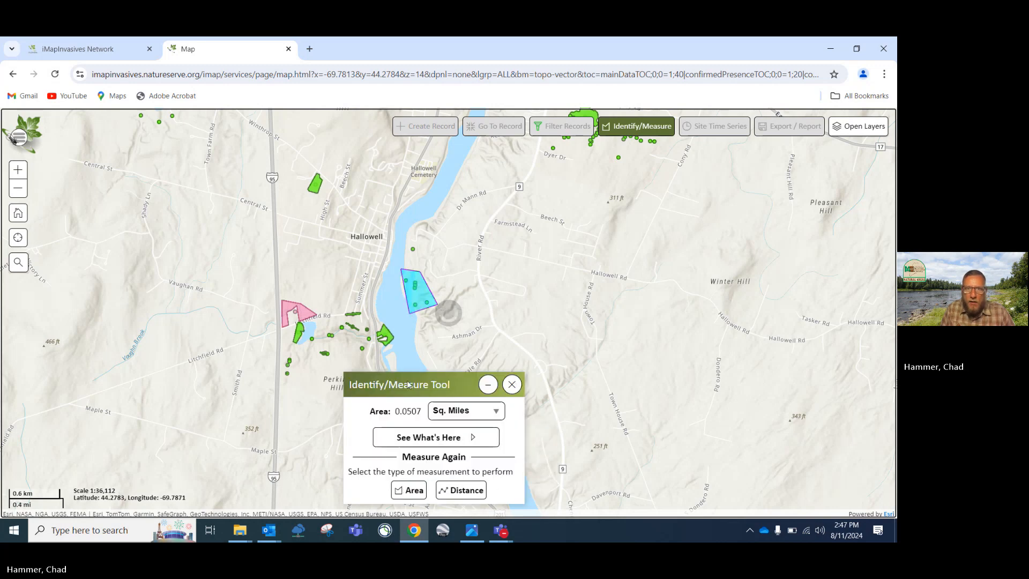
{"action": "left_click", "coordinate": [496, 414]}
{"action": "left_click", "coordinate": [496, 415]}
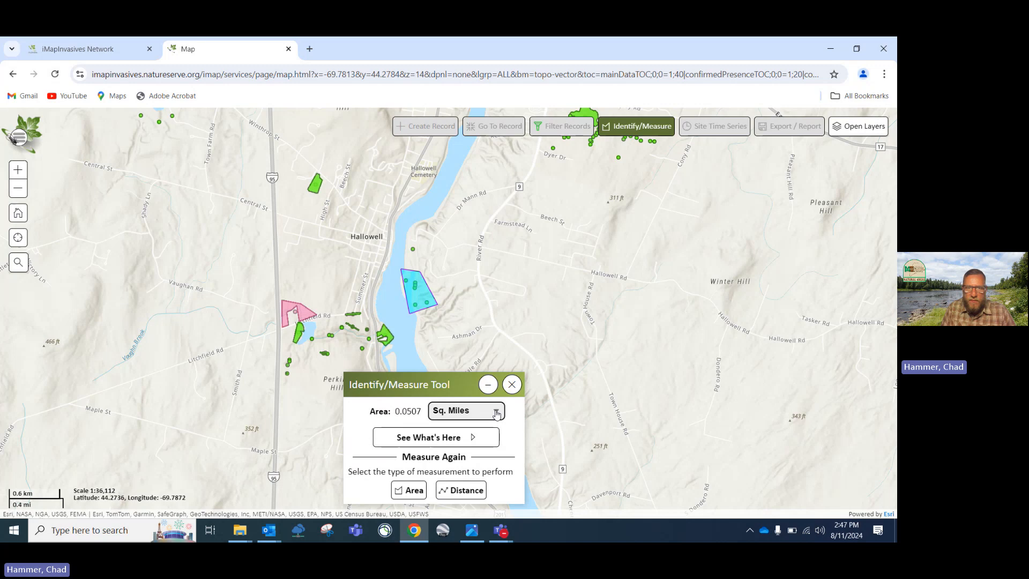
List the six Japanese Barberry records in the area and open record 1291477's details
{"action": "left_click", "coordinate": [461, 441]}
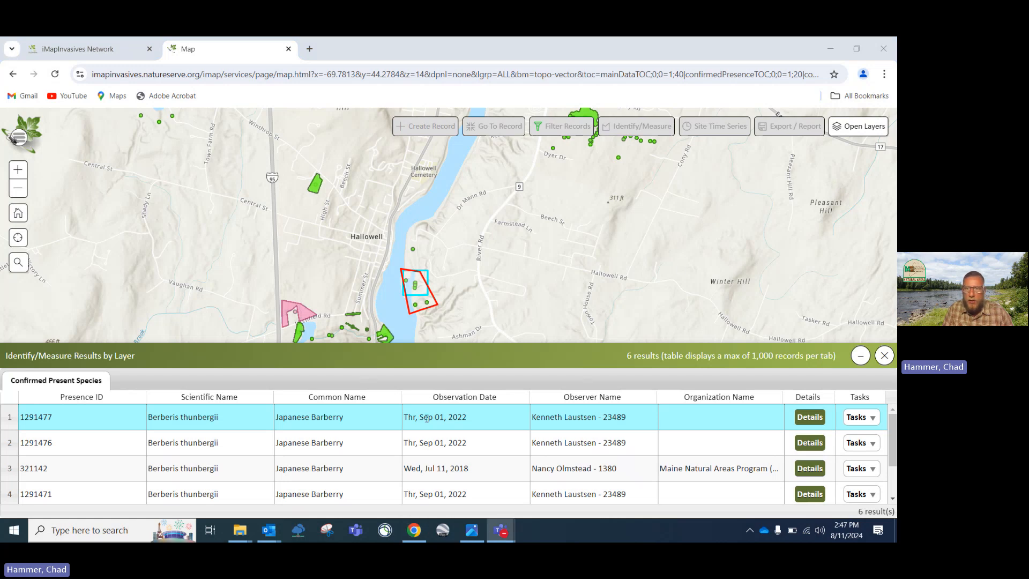
{"action": "left_click", "coordinate": [814, 418]}
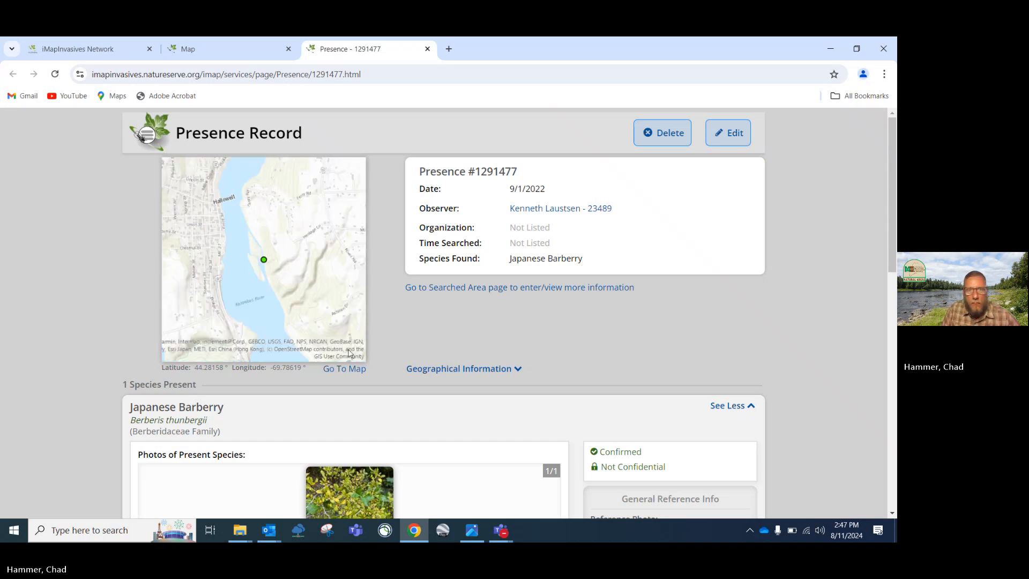
{"action": "scroll", "coordinate": [349, 353], "scroll_direction": "down", "scroll_amount": 3}
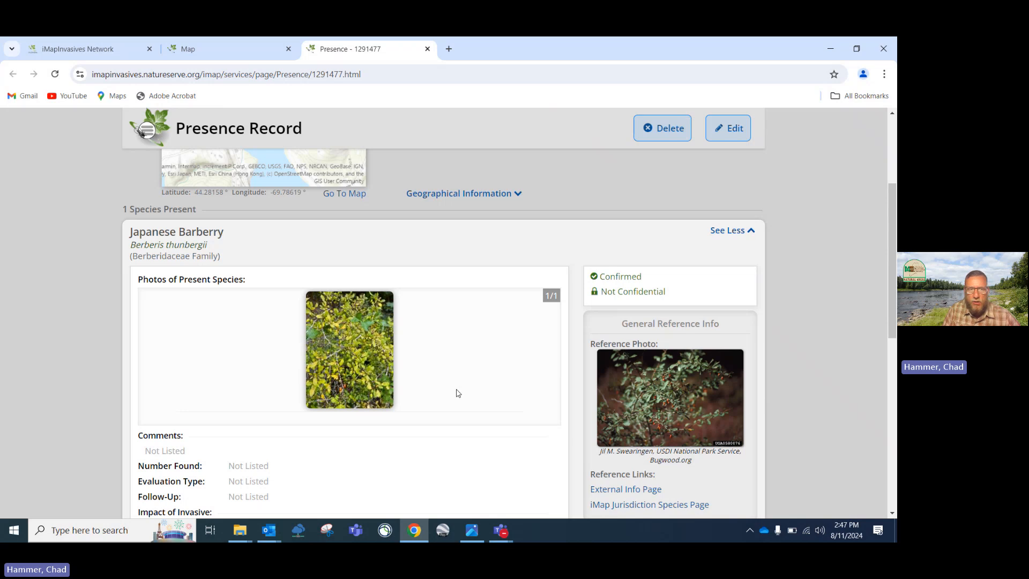
{"action": "scroll", "coordinate": [455, 393], "scroll_direction": "down", "scroll_amount": 3}
{"action": "scroll", "coordinate": [369, 343], "scroll_direction": "down", "scroll_amount": 2}
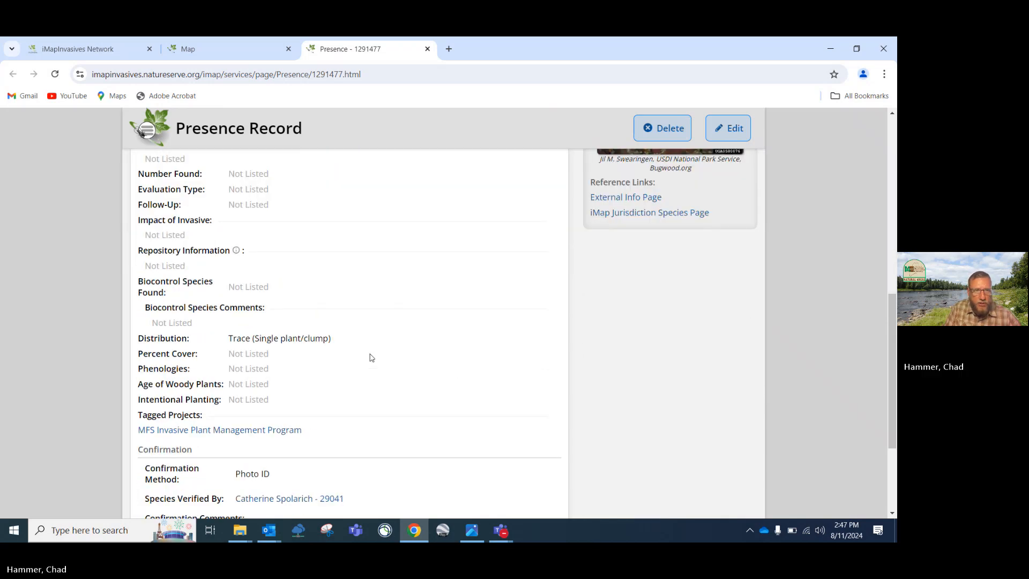
{"action": "scroll", "coordinate": [327, 314], "scroll_direction": "up", "scroll_amount": 2}
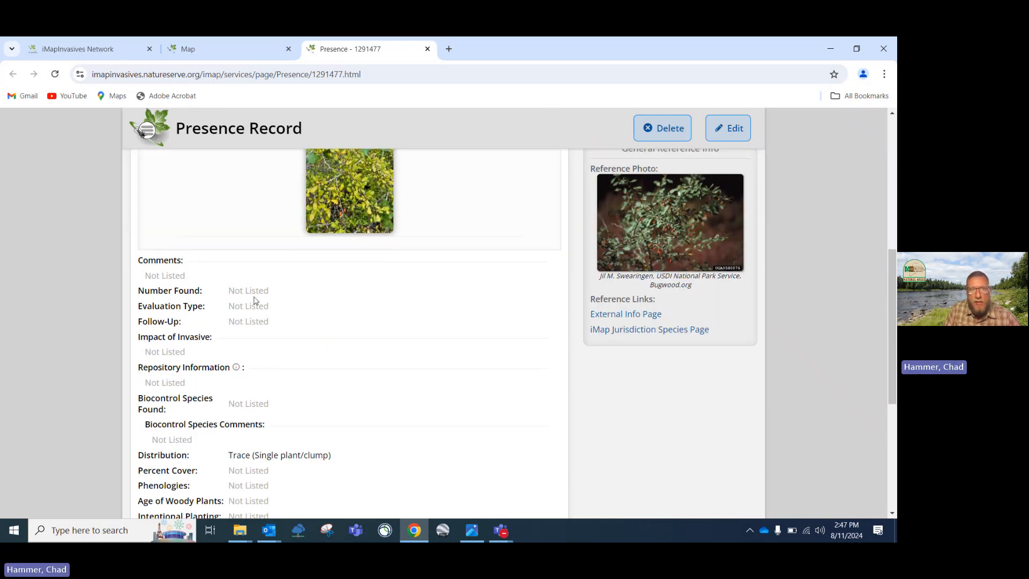
{"action": "scroll", "coordinate": [219, 435], "scroll_direction": "down", "scroll_amount": 3}
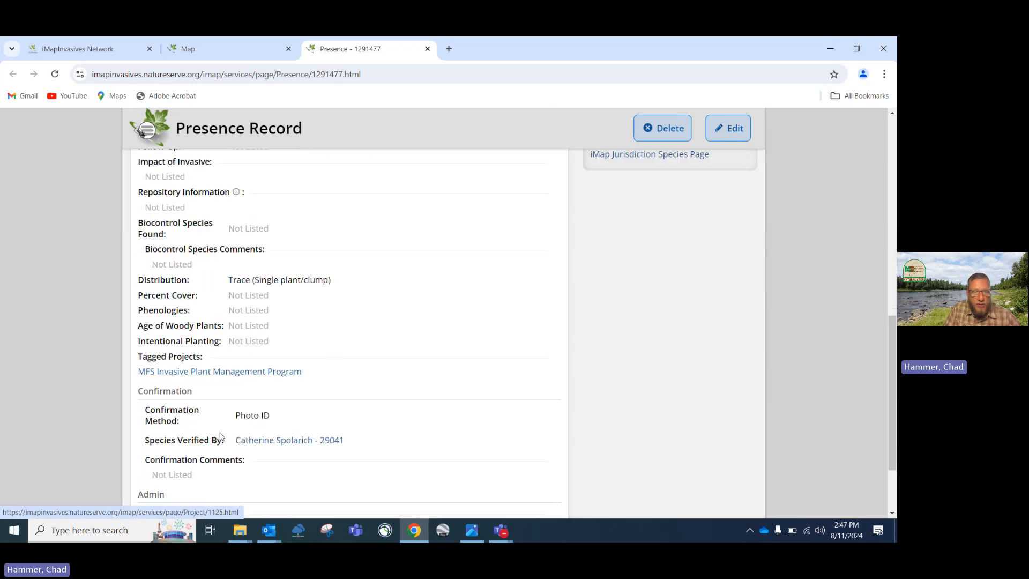
{"action": "scroll", "coordinate": [220, 435], "scroll_direction": "down", "scroll_amount": 2}
{"action": "scroll", "coordinate": [221, 436], "scroll_direction": "up", "scroll_amount": 4}
{"action": "scroll", "coordinate": [219, 435], "scroll_direction": "up", "scroll_amount": 4}
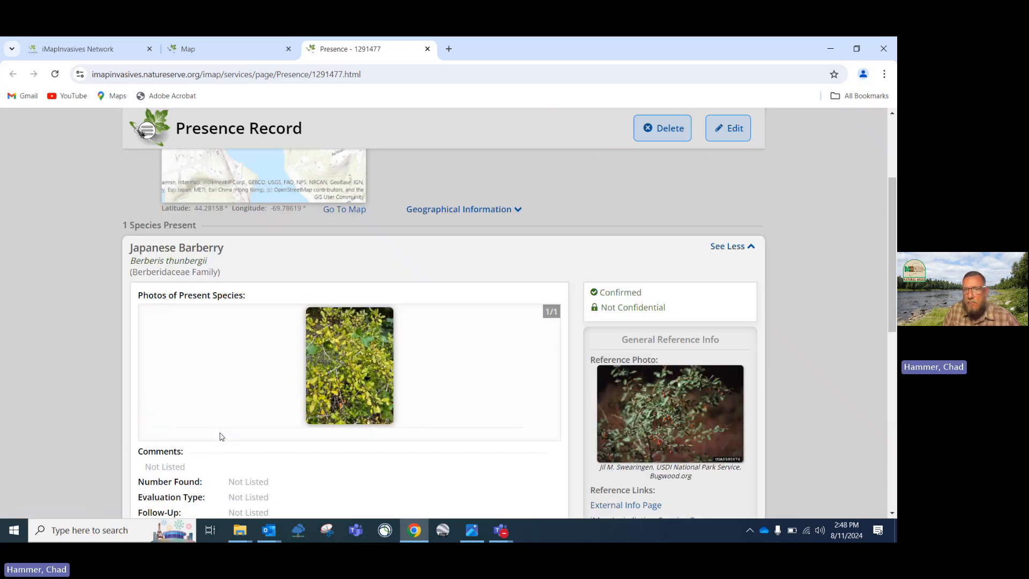
{"action": "scroll", "coordinate": [220, 435], "scroll_direction": "up", "scroll_amount": 2}
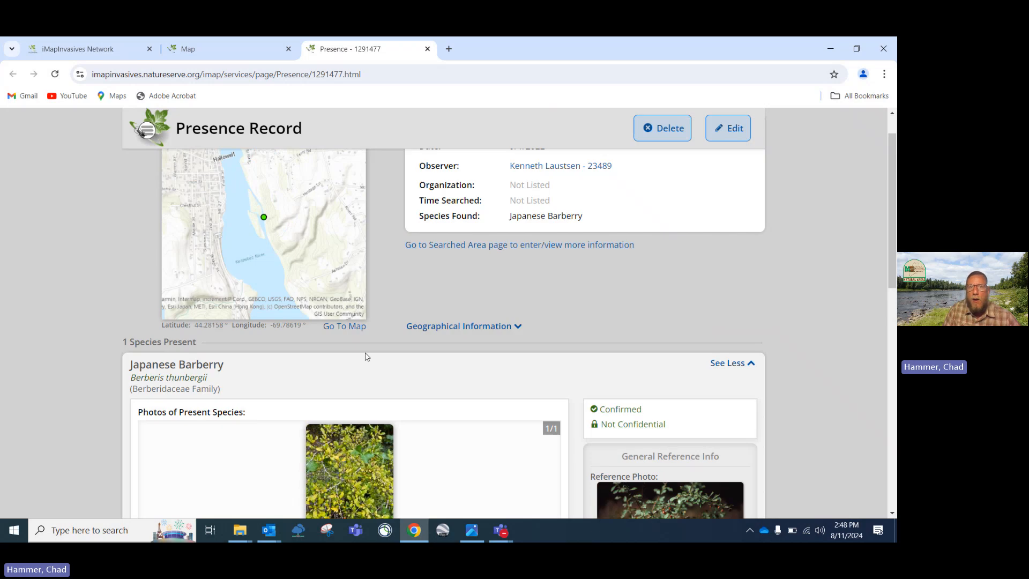
Open searched area 1311833, then go back to review the Japanese Barberry presence record
{"action": "left_click", "coordinate": [452, 249]}
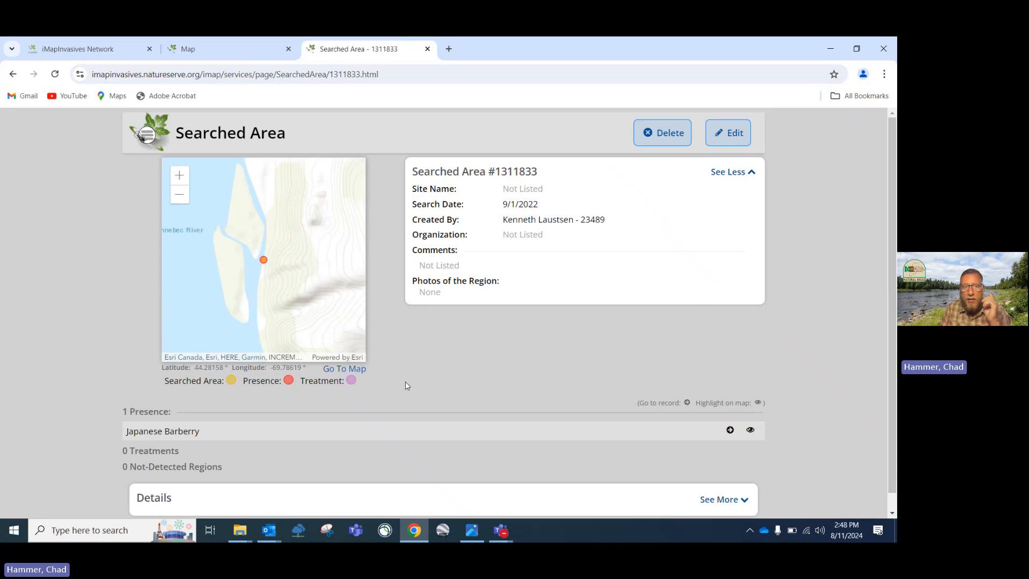
{"action": "scroll", "coordinate": [405, 385], "scroll_direction": "down", "scroll_amount": 1}
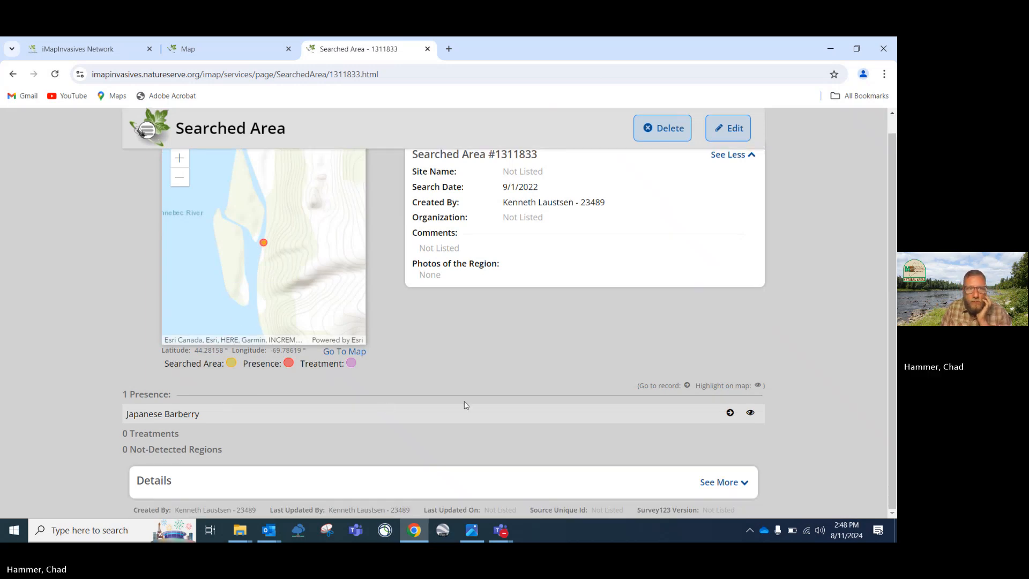
{"action": "left_click", "coordinate": [730, 413]}
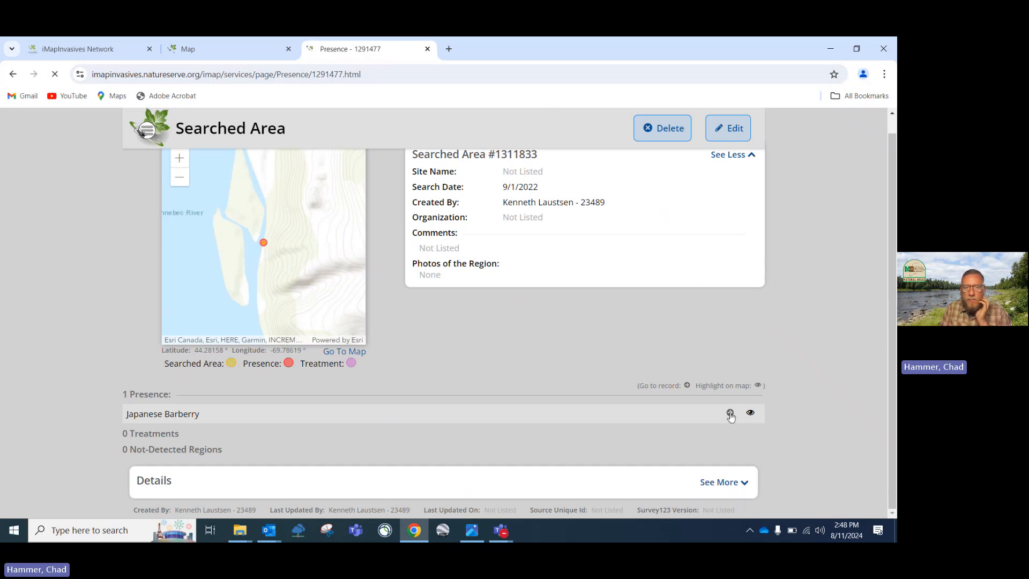
{"action": "scroll", "coordinate": [437, 395], "scroll_direction": "down", "scroll_amount": 5}
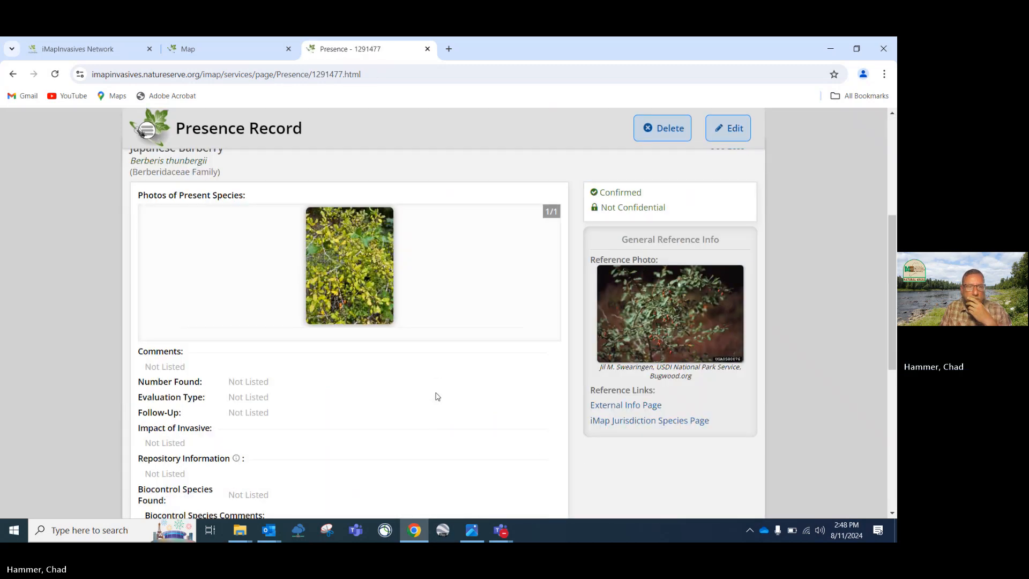
{"action": "scroll", "coordinate": [438, 396], "scroll_direction": "down", "scroll_amount": 6}
{"action": "scroll", "coordinate": [437, 396], "scroll_direction": "up", "scroll_amount": 7}
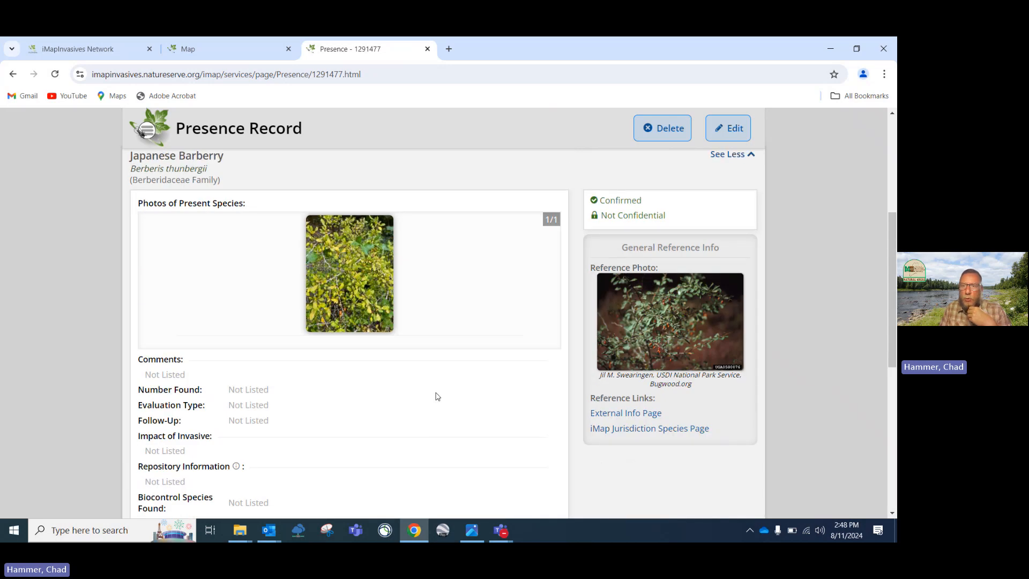
{"action": "scroll", "coordinate": [438, 396], "scroll_direction": "up", "scroll_amount": 5}
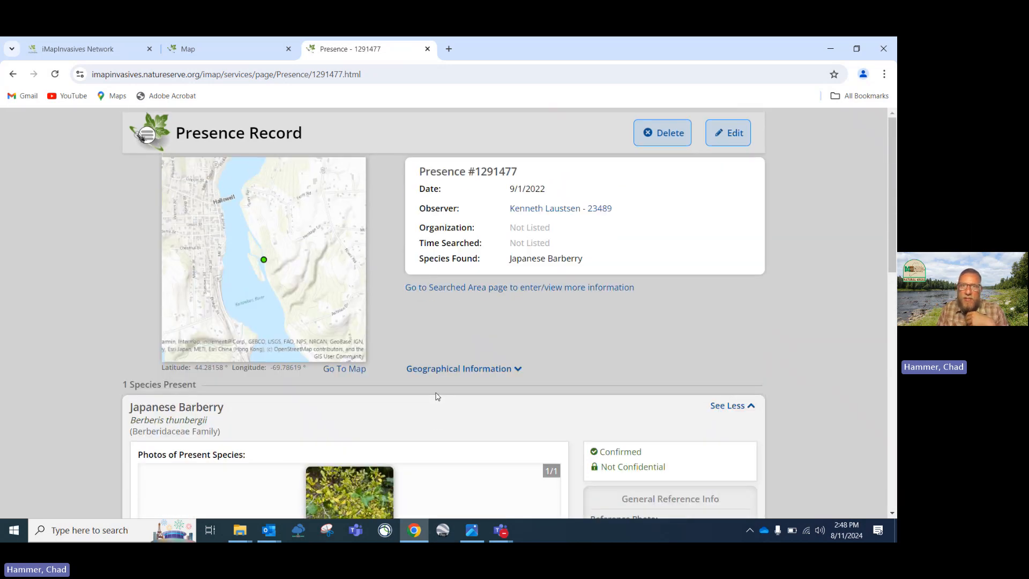
Return to searched area 1311833 and expand its full details
{"action": "left_click", "coordinate": [470, 288]}
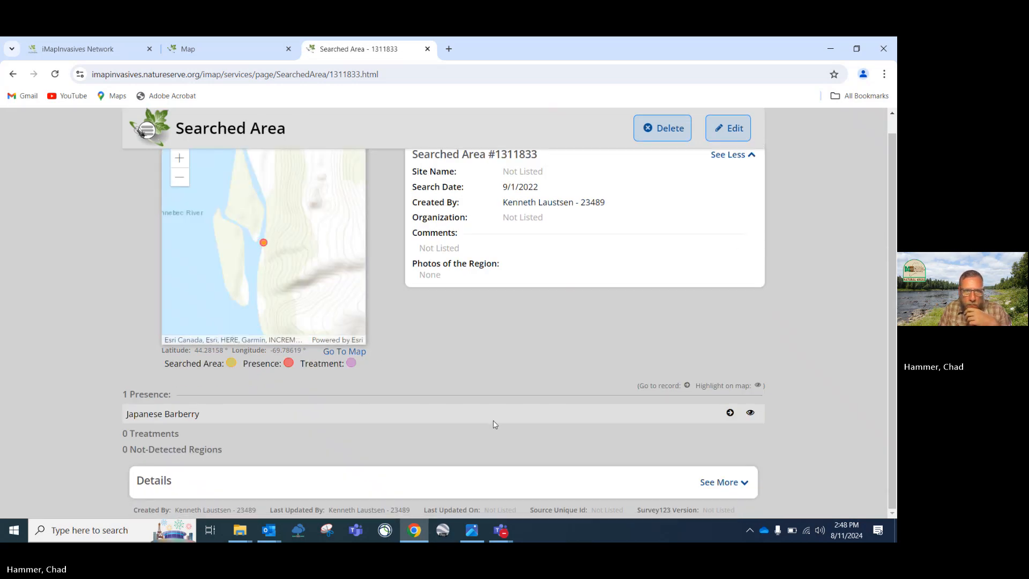
{"action": "left_click", "coordinate": [721, 482]}
{"action": "scroll", "coordinate": [674, 490], "scroll_direction": "down", "scroll_amount": 3}
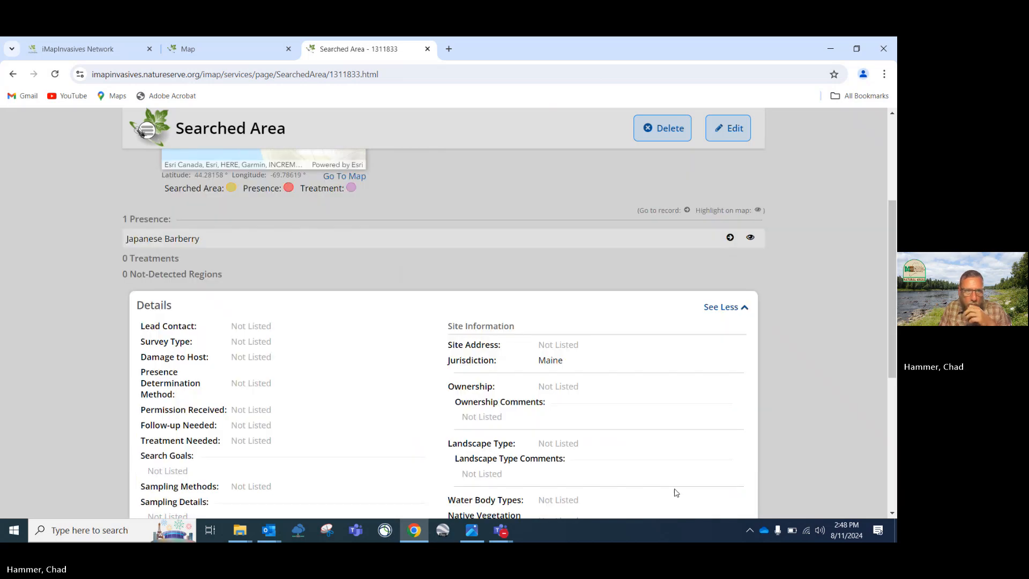
{"action": "scroll", "coordinate": [676, 492], "scroll_direction": "down", "scroll_amount": 4}
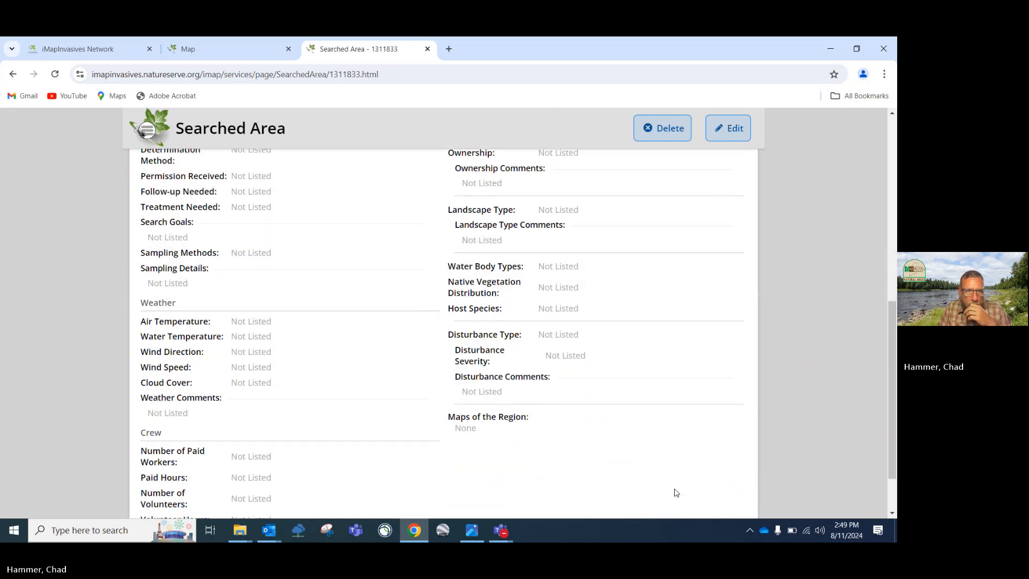
{"action": "scroll", "coordinate": [676, 492], "scroll_direction": "up", "scroll_amount": 8}
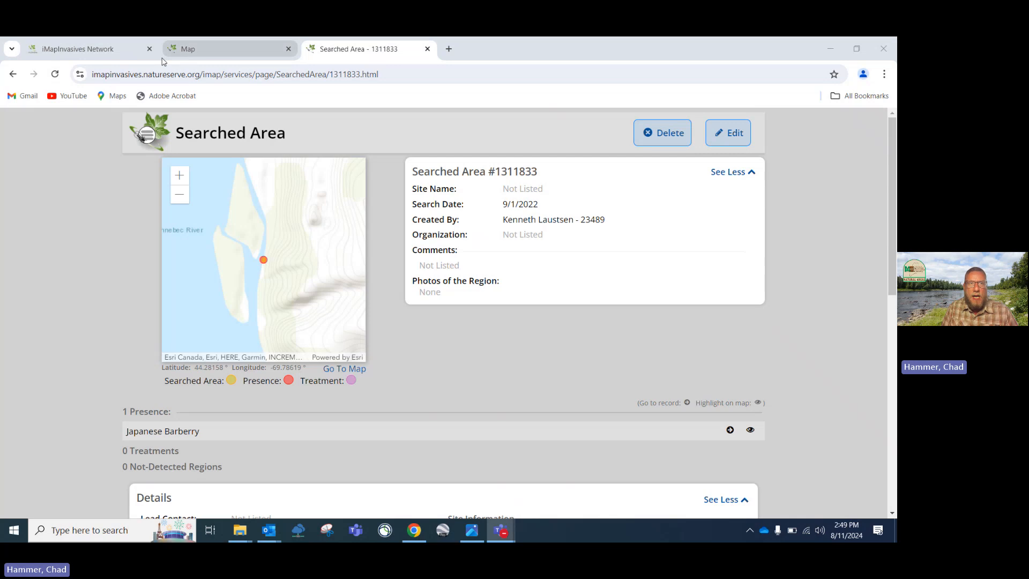
{"action": "mouse_move", "coordinate": [197, 47]}
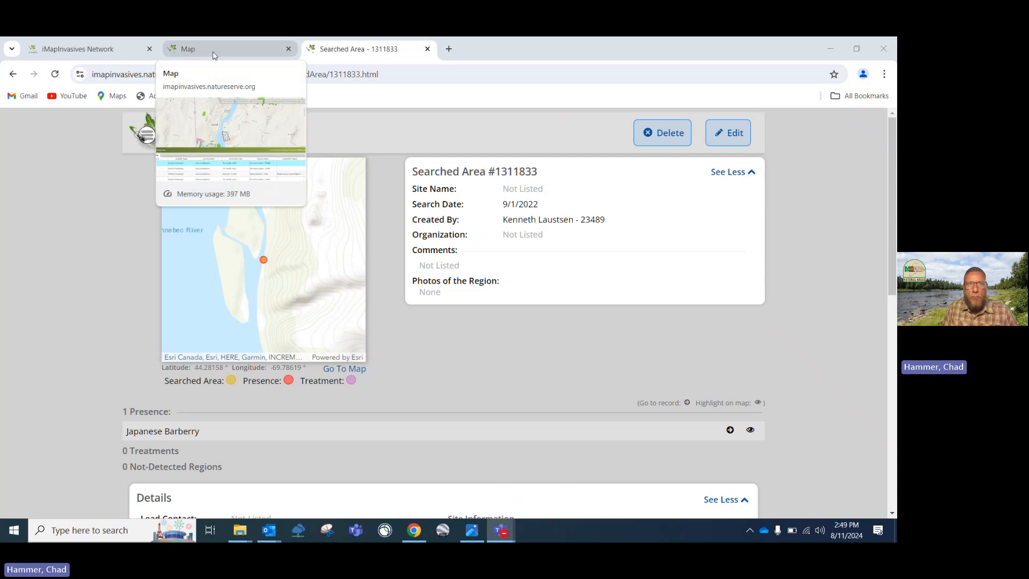
Close the searched area page, view Maine's jurisdiction species list, then go back to the map
{"action": "left_click", "coordinate": [427, 50]}
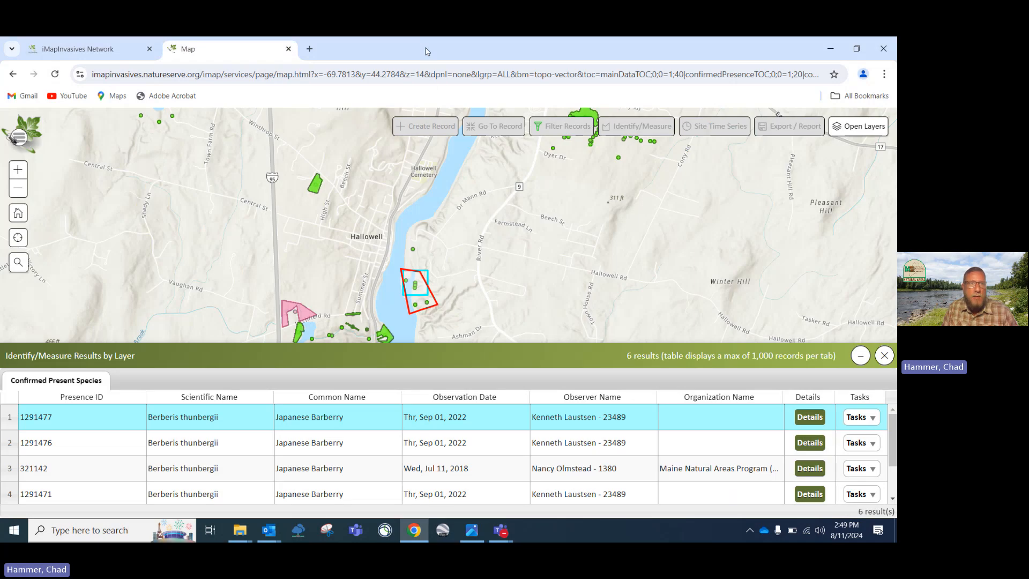
{"action": "left_click", "coordinate": [19, 138]}
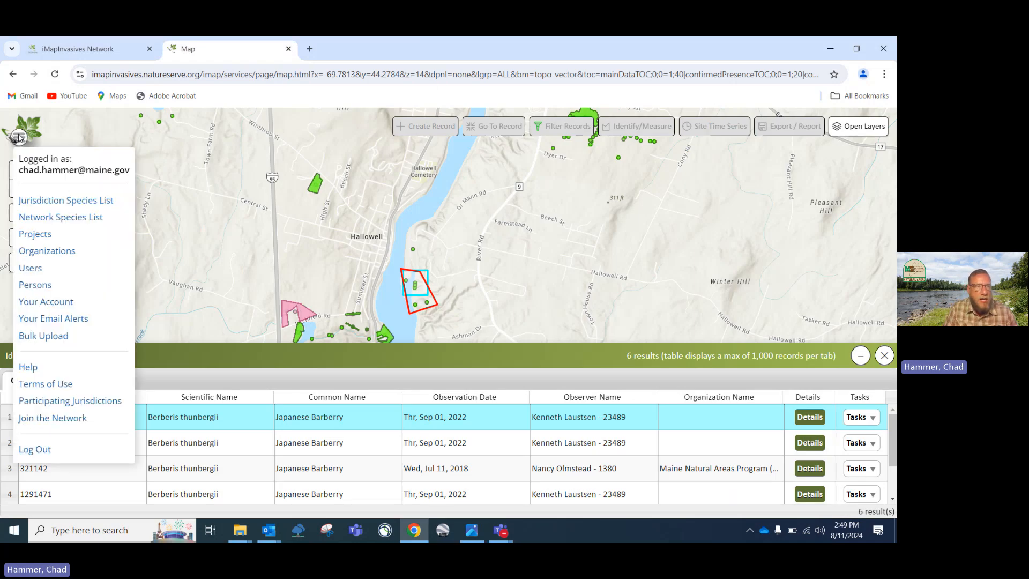
{"action": "left_click", "coordinate": [53, 201]}
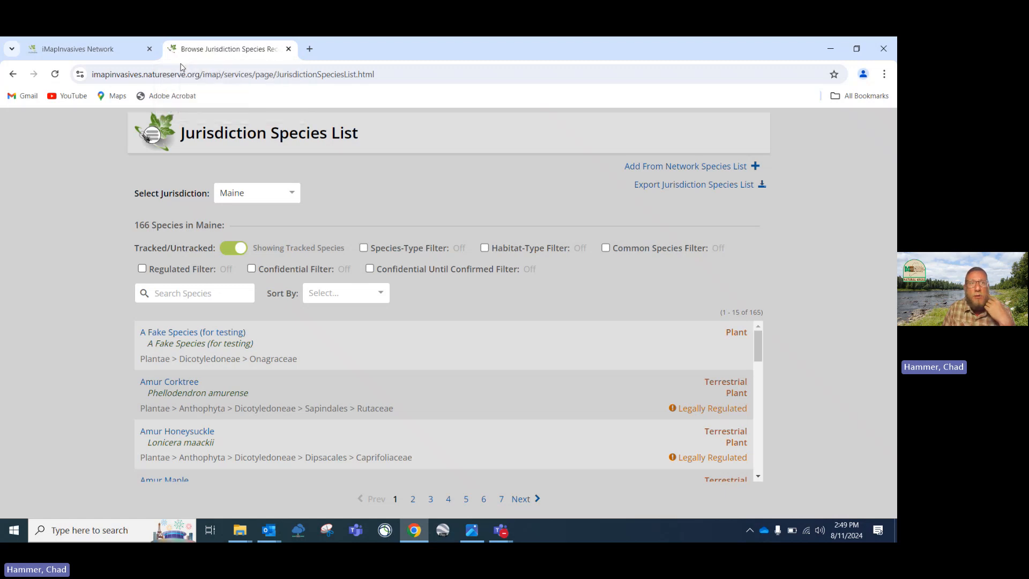
{"action": "left_click", "coordinate": [13, 76]}
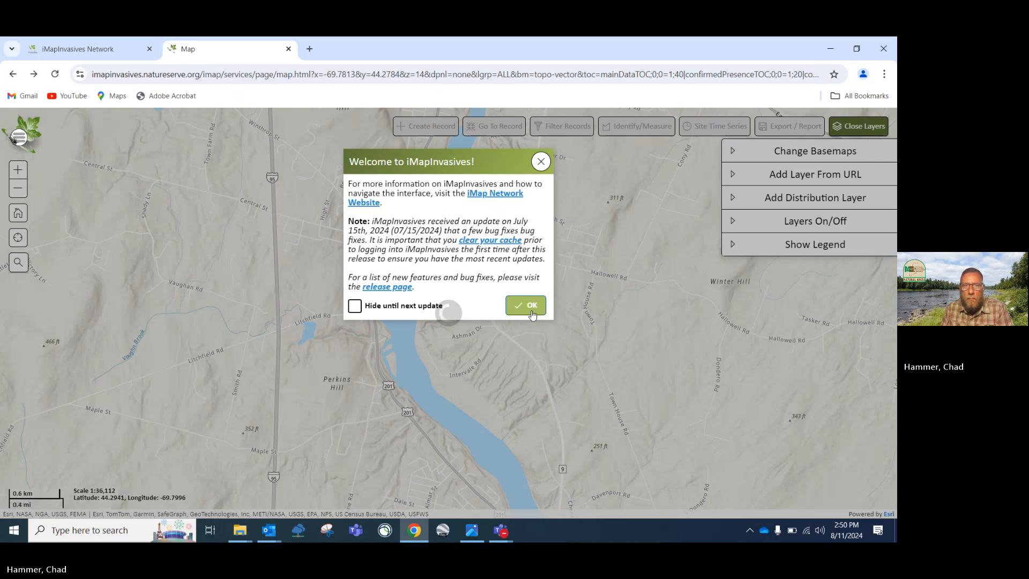
Dismiss the welcome notice and pan and zoom the map around Augusta and Hallowell
{"action": "left_click", "coordinate": [525, 305]}
{"action": "scroll", "coordinate": [420, 278], "scroll_direction": "down", "scroll_amount": 1}
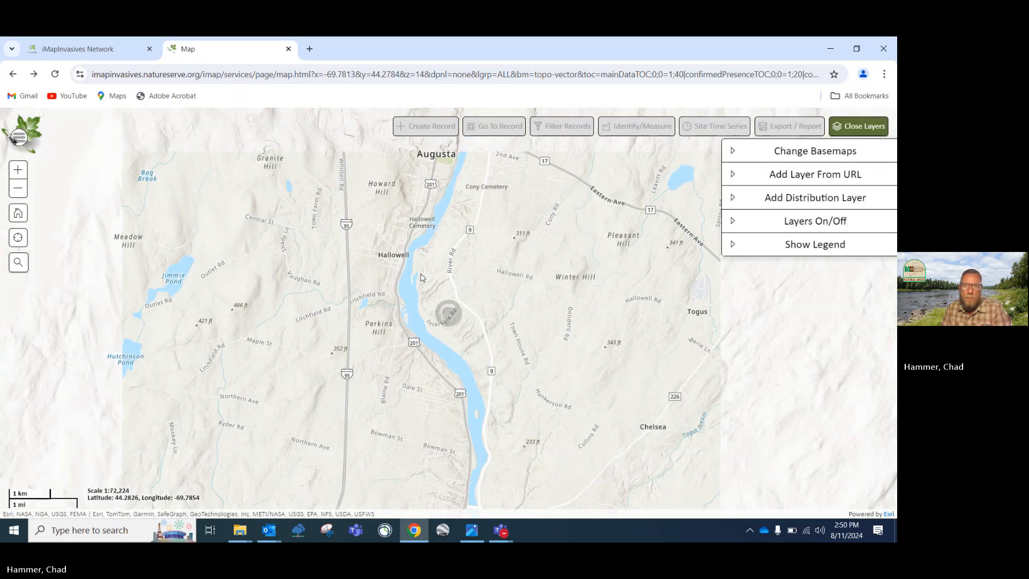
{"action": "left_click_drag", "start_coordinate": [489, 257], "coordinate": [439, 357]}
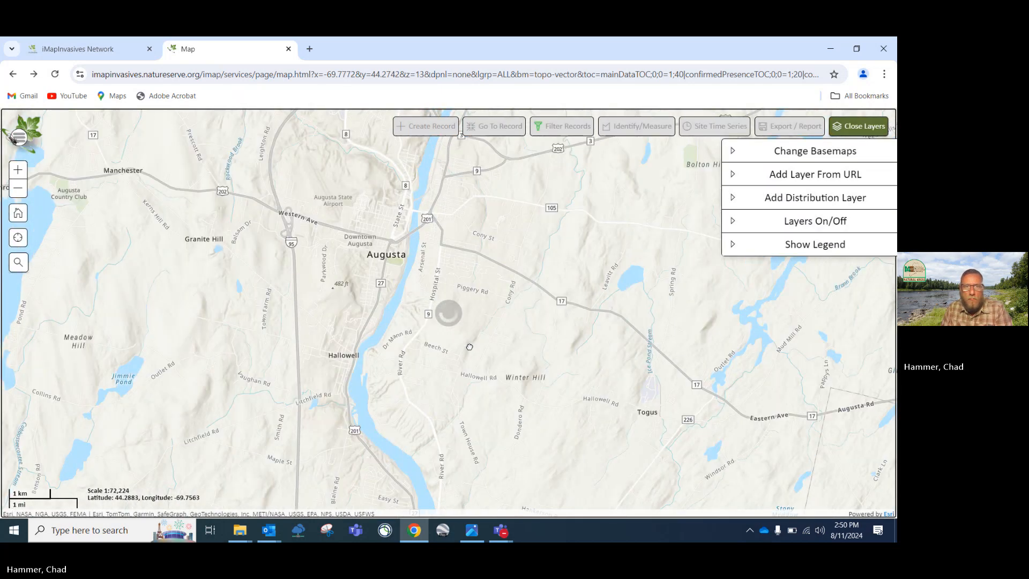
{"action": "left_click_drag", "start_coordinate": [378, 259], "coordinate": [388, 290]}
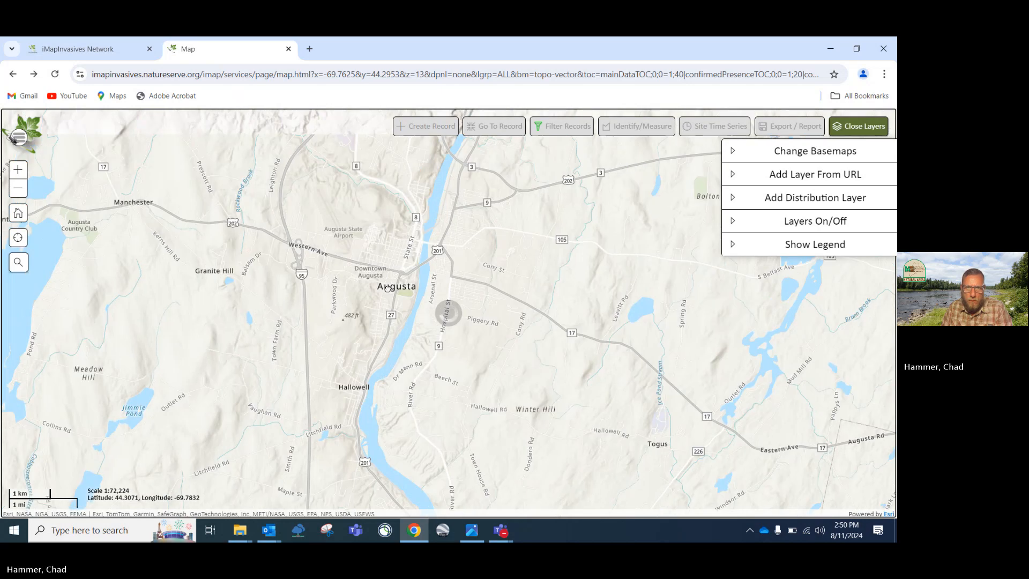
{"action": "scroll", "coordinate": [389, 291], "scroll_direction": "up", "scroll_amount": 1}
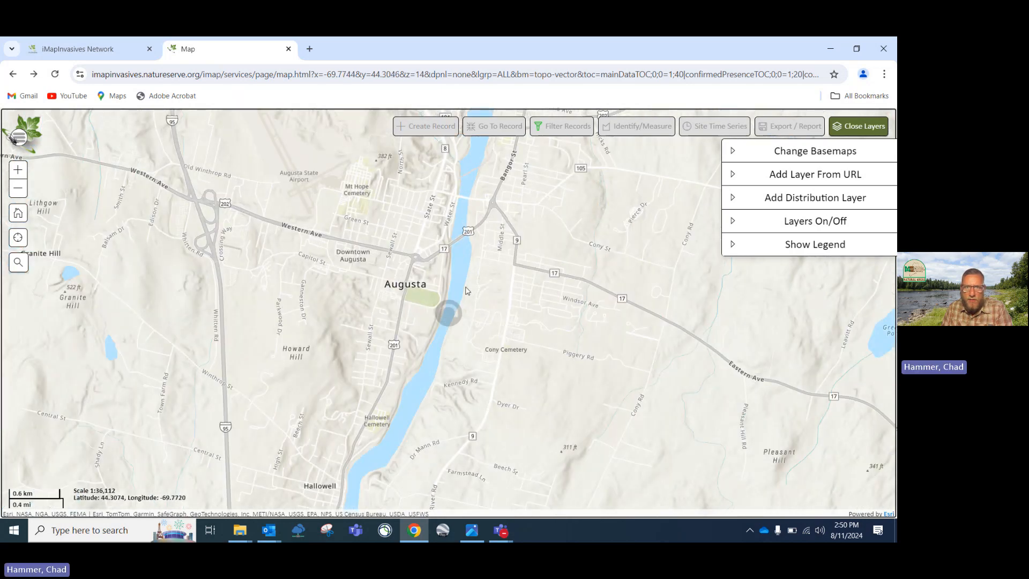
{"action": "left_click_drag", "start_coordinate": [426, 305], "coordinate": [419, 307]}
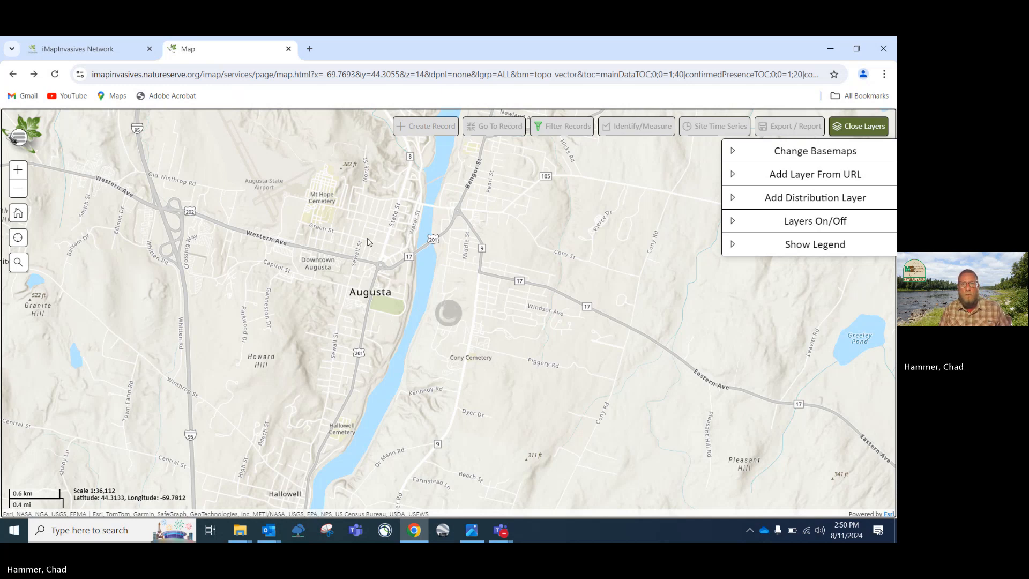
{"action": "scroll", "coordinate": [367, 238], "scroll_direction": "down", "scroll_amount": 3}
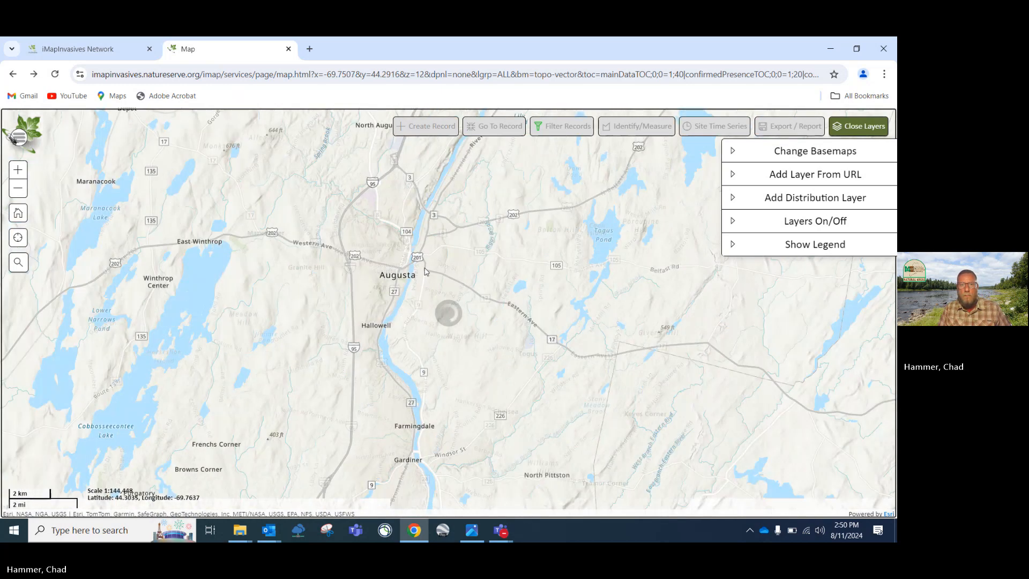
{"action": "mouse_move", "coordinate": [417, 261]}
{"action": "left_mouse_down"}
{"action": "mouse_move", "coordinate": [447, 292]}
{"action": "mouse_move", "coordinate": [419, 260]}
{"action": "left_mouse_up"}
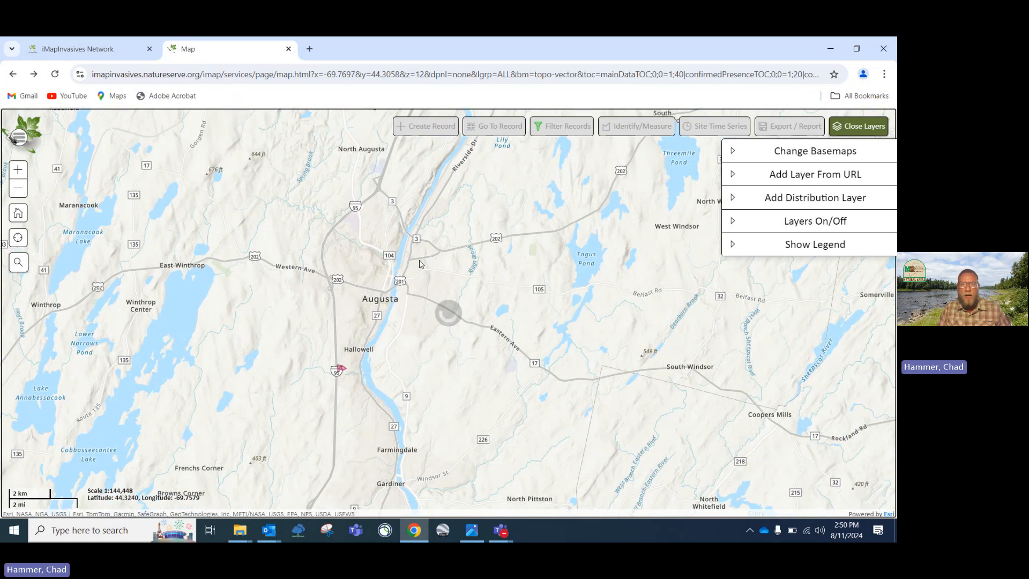
{"action": "scroll", "coordinate": [419, 261], "scroll_direction": "down", "scroll_amount": 1}
{"action": "scroll", "coordinate": [419, 261], "scroll_direction": "down", "scroll_amount": 2}
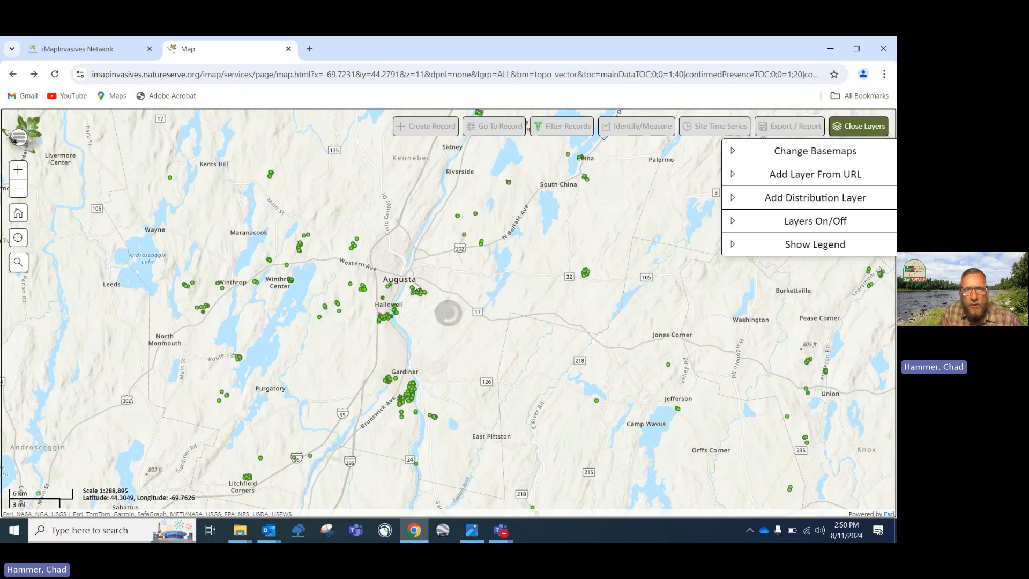
{"action": "scroll", "coordinate": [414, 282], "scroll_direction": "up", "scroll_amount": 1}
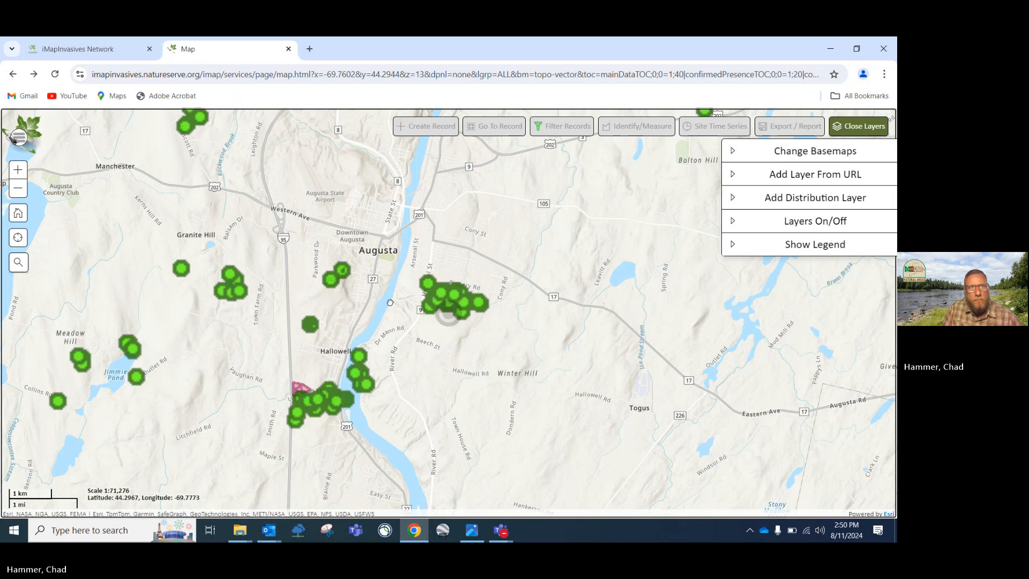
{"action": "scroll", "coordinate": [390, 303], "scroll_direction": "up", "scroll_amount": 2}
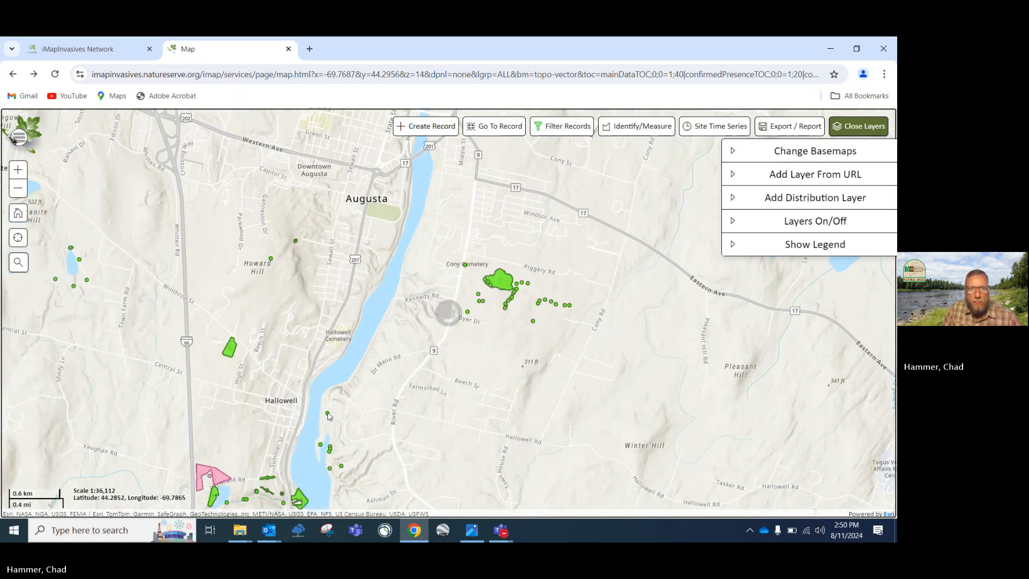
{"action": "scroll", "coordinate": [328, 417], "scroll_direction": "up", "scroll_amount": 1}
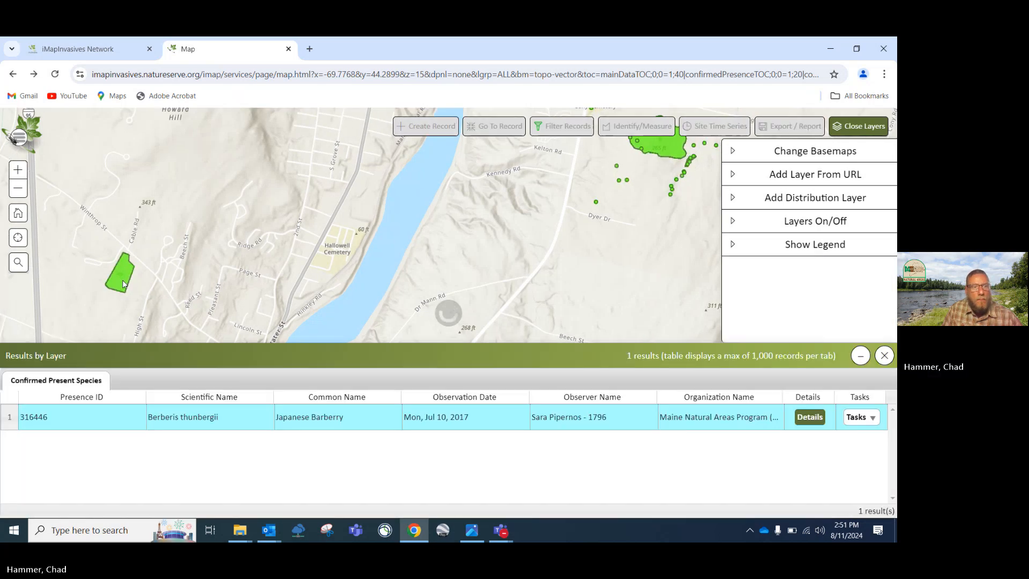
Open presence record 316446's details, then close it and the Results by Layer table
{"action": "left_click", "coordinate": [810, 417]}
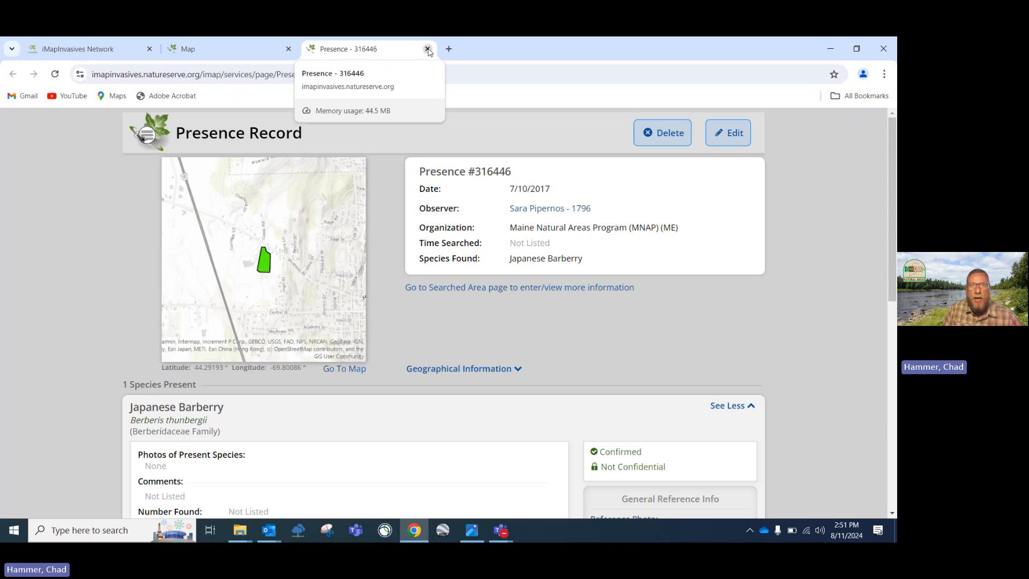
{"action": "left_click", "coordinate": [427, 49]}
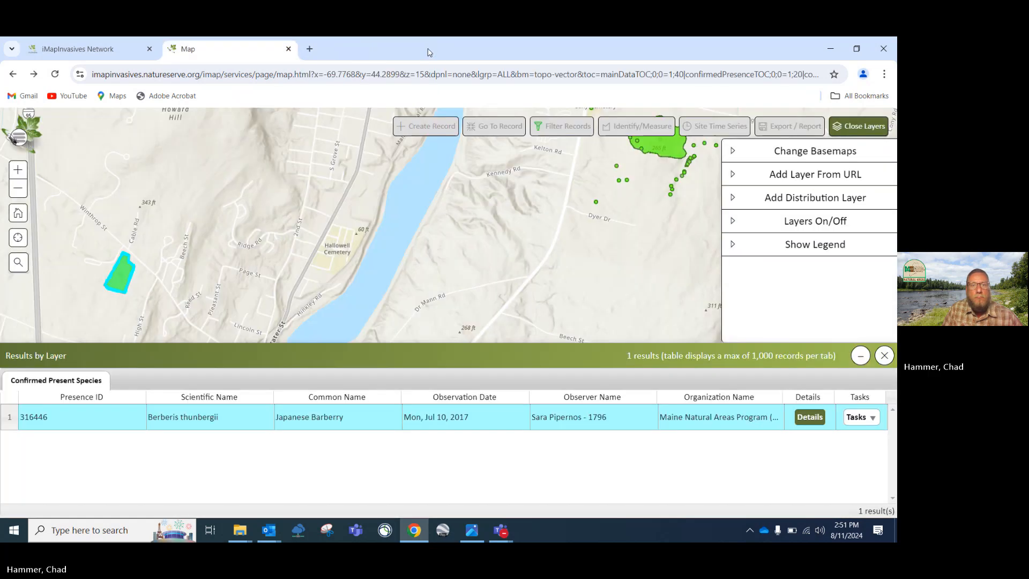
{"action": "left_click", "coordinate": [885, 356]}
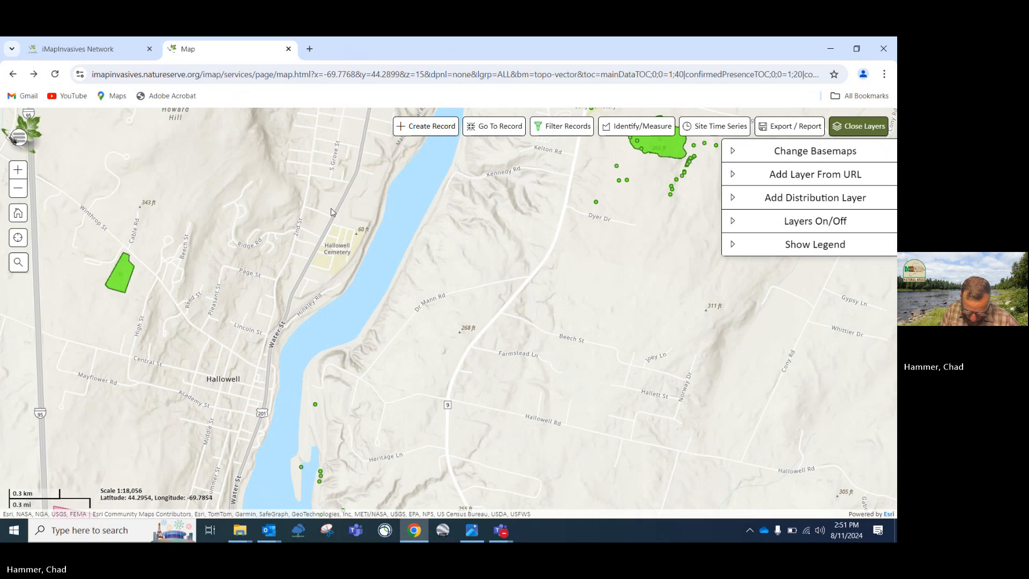
In the record filter, replace European and Japanese Barberry with Japanese stiltgrass as the species
{"action": "left_click", "coordinate": [504, 131]}
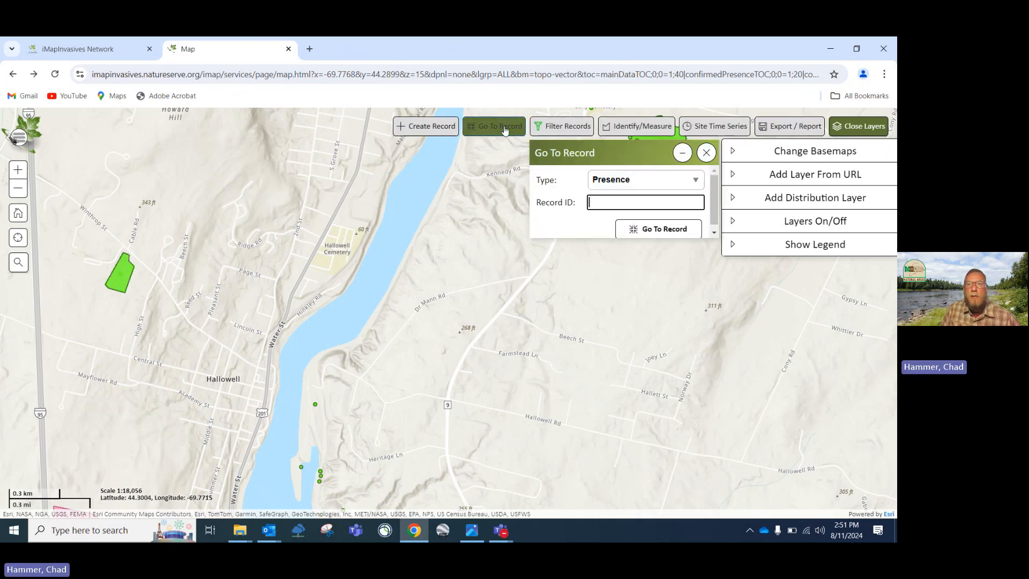
{"action": "left_click", "coordinate": [505, 131]}
{"action": "left_click", "coordinate": [572, 134]}
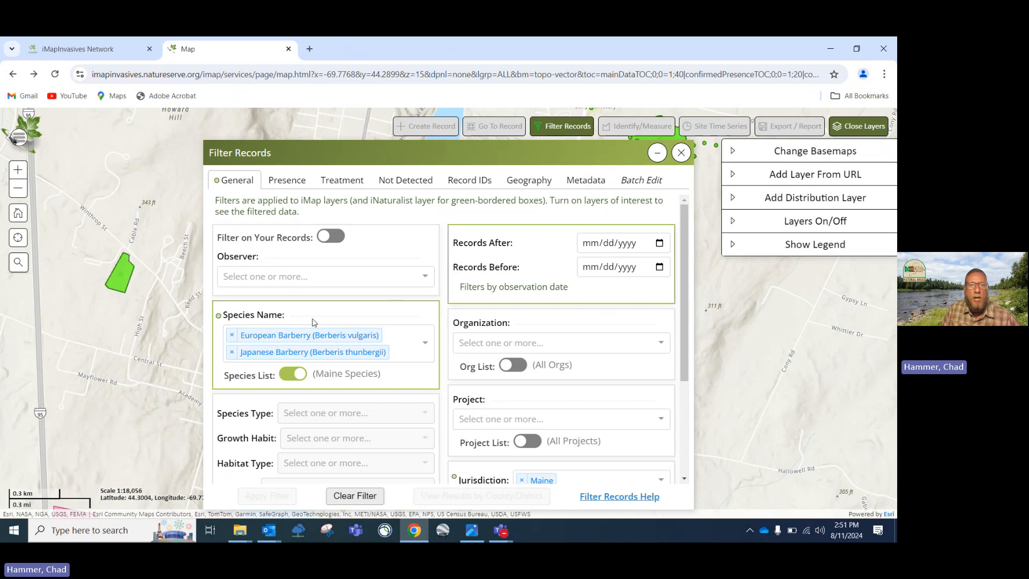
{"action": "left_click", "coordinate": [231, 335]}
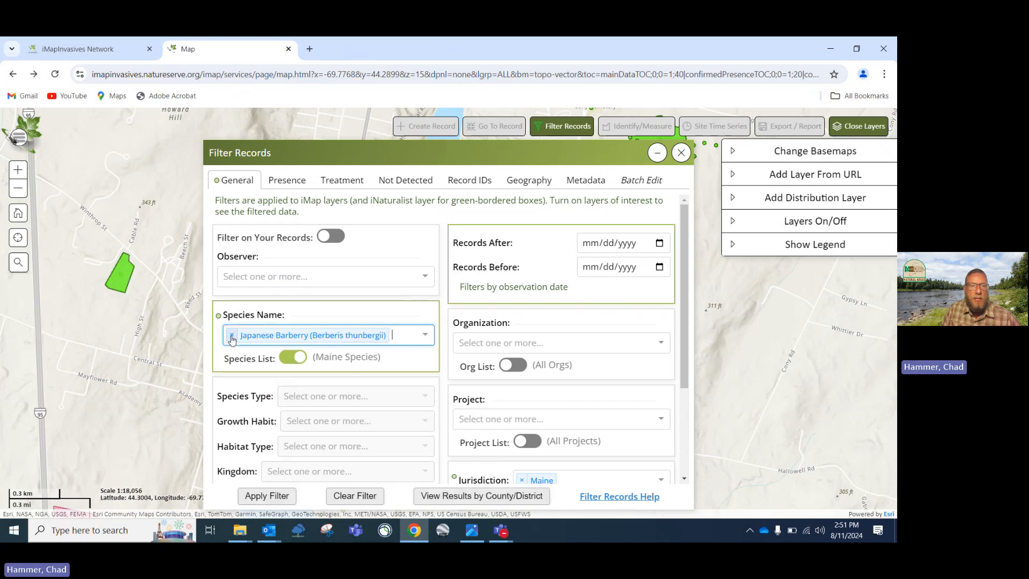
{"action": "left_click", "coordinate": [231, 335]}
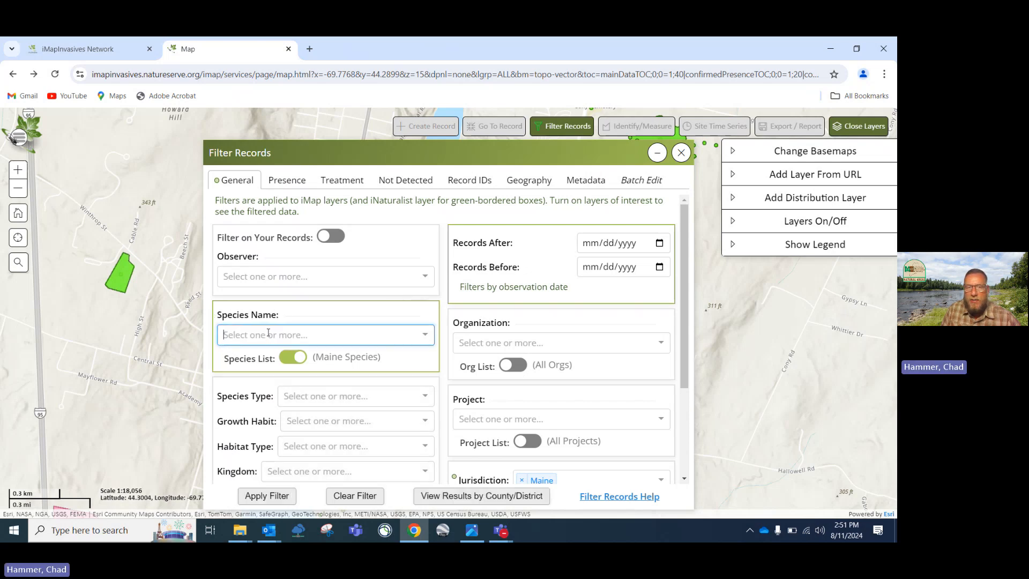
{"action": "left_click", "coordinate": [268, 333]}
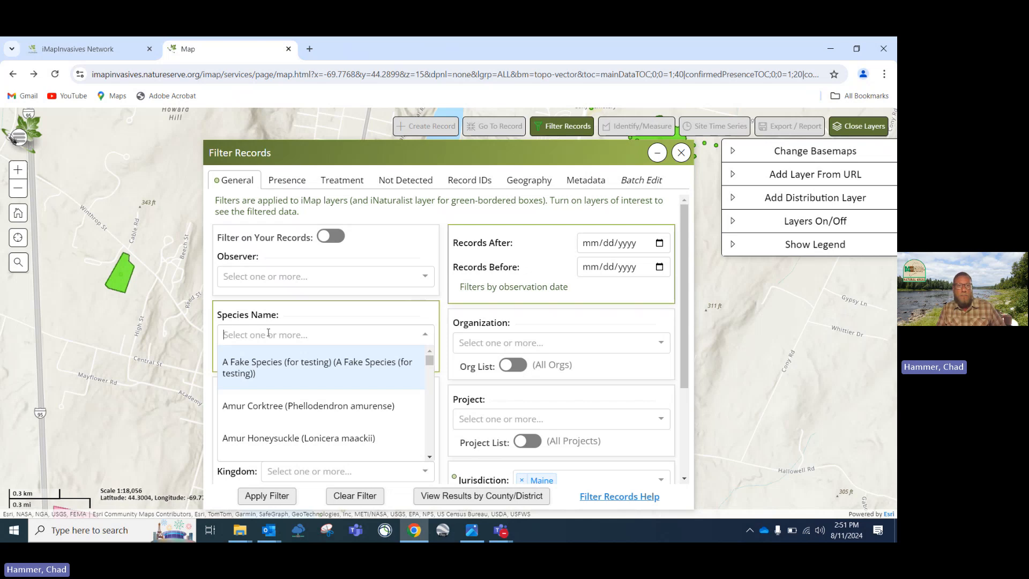
{"action": "type", "text": "J"}
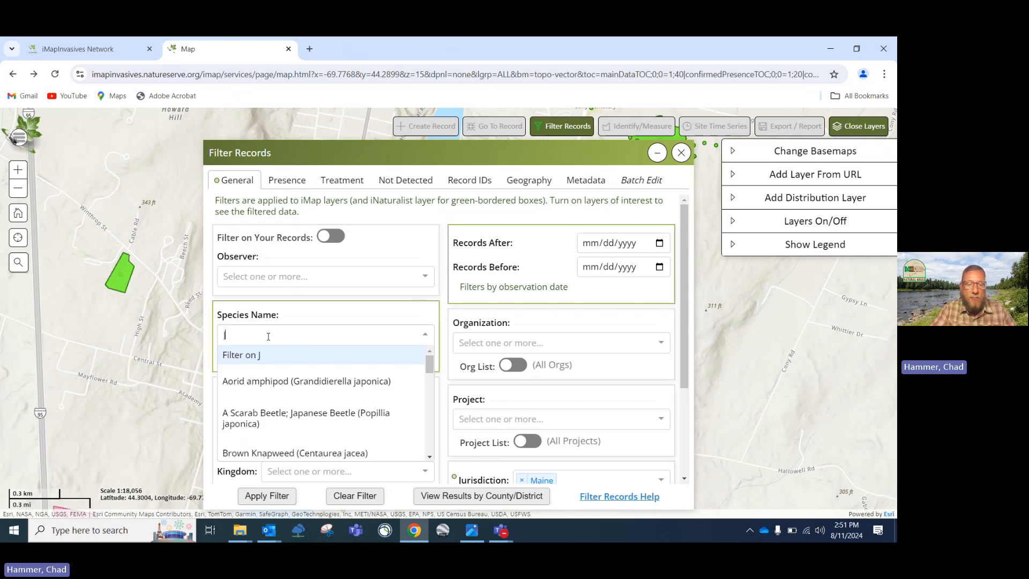
{"action": "type", "text": "ap"}
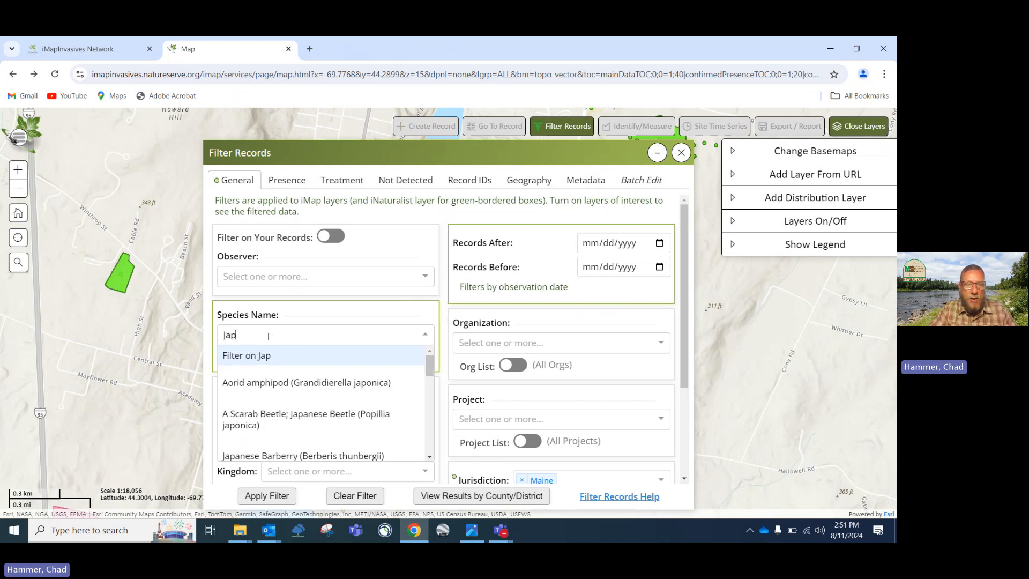
{"action": "type", "text": "anese"}
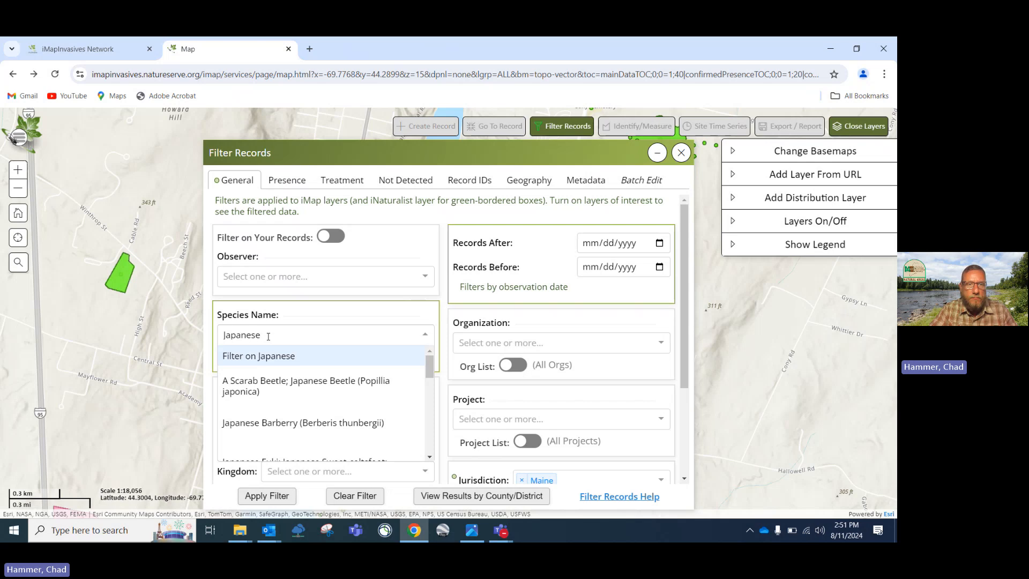
{"action": "type", "text": " stilt"}
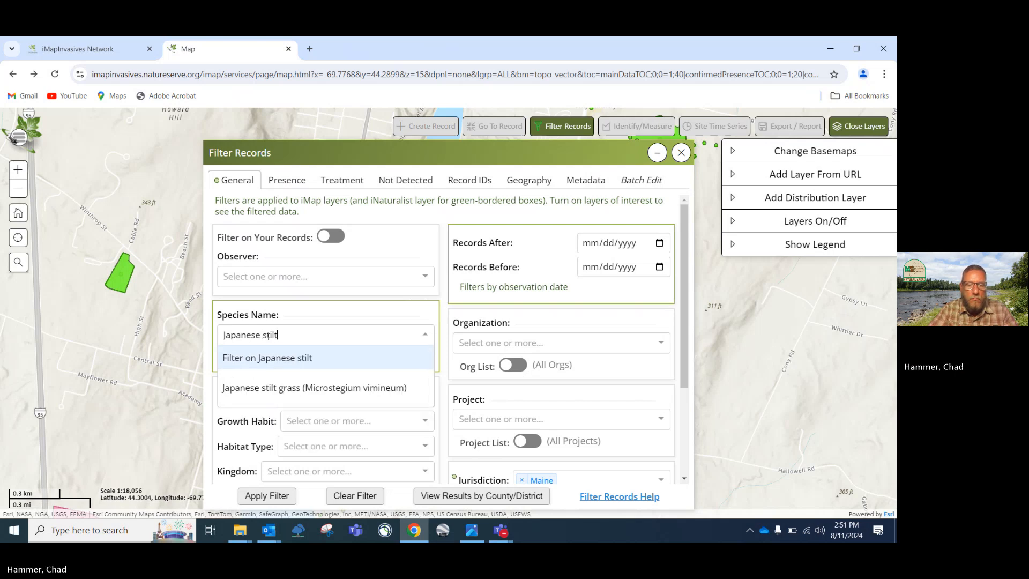
{"action": "type", "text": "gras"}
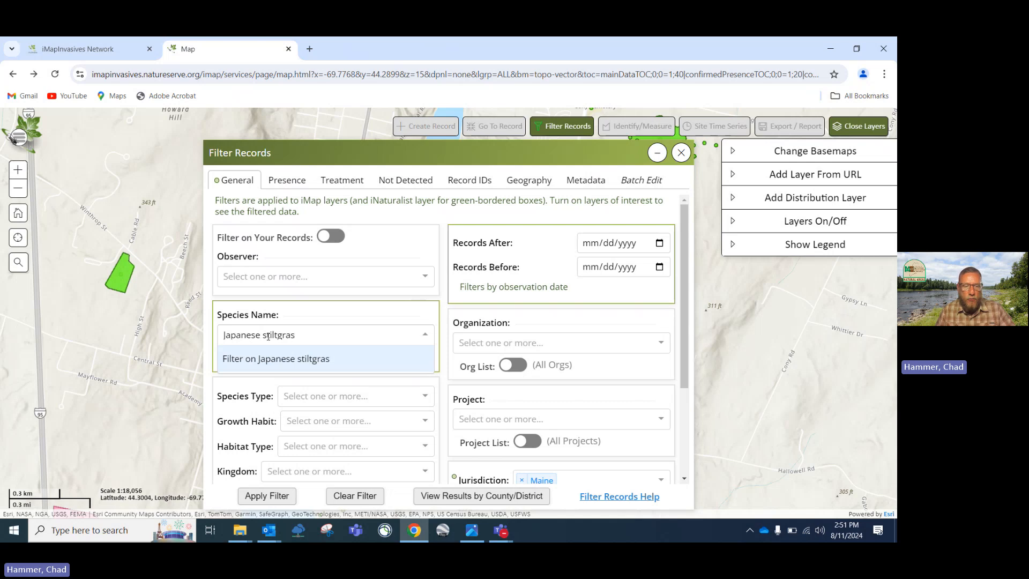
{"action": "type", "text": "ss"}
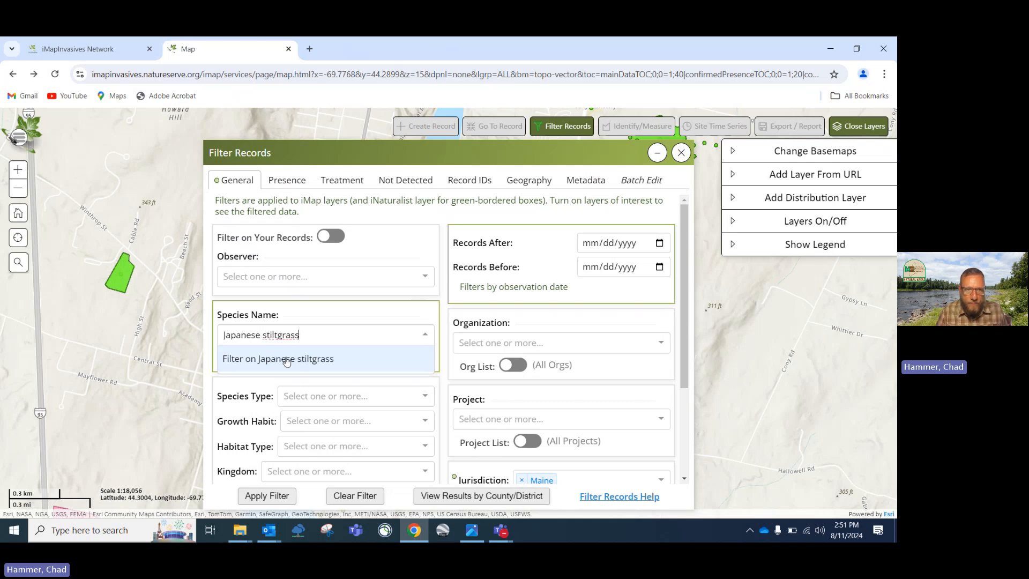
{"action": "left_click", "coordinate": [286, 361]}
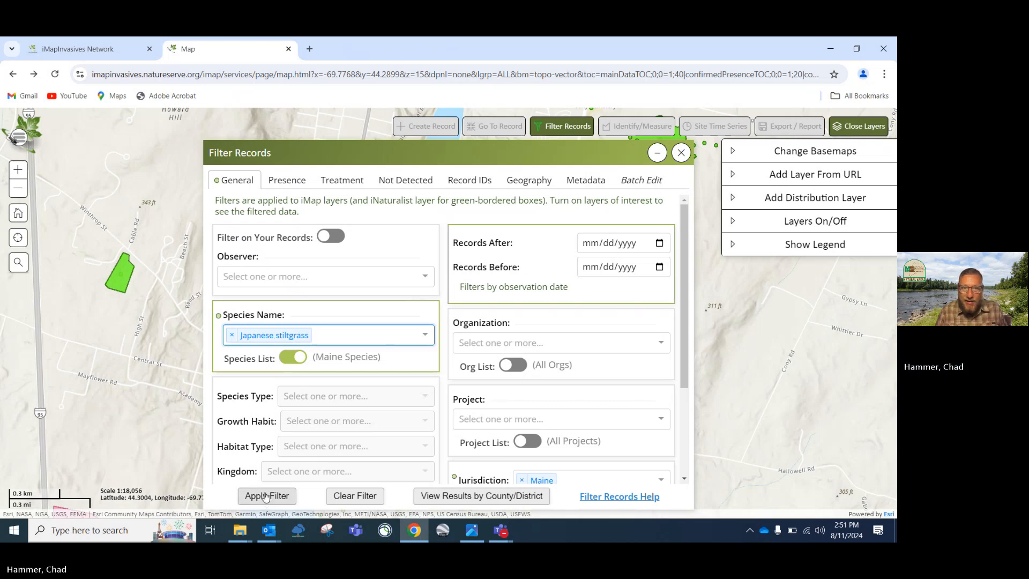
Re-pick the species as Japanese stilt grass (Microstegium vimineum) via 'japanese stil' and apply the filter
{"action": "left_click", "coordinate": [232, 334]}
{"action": "left_click", "coordinate": [260, 335]}
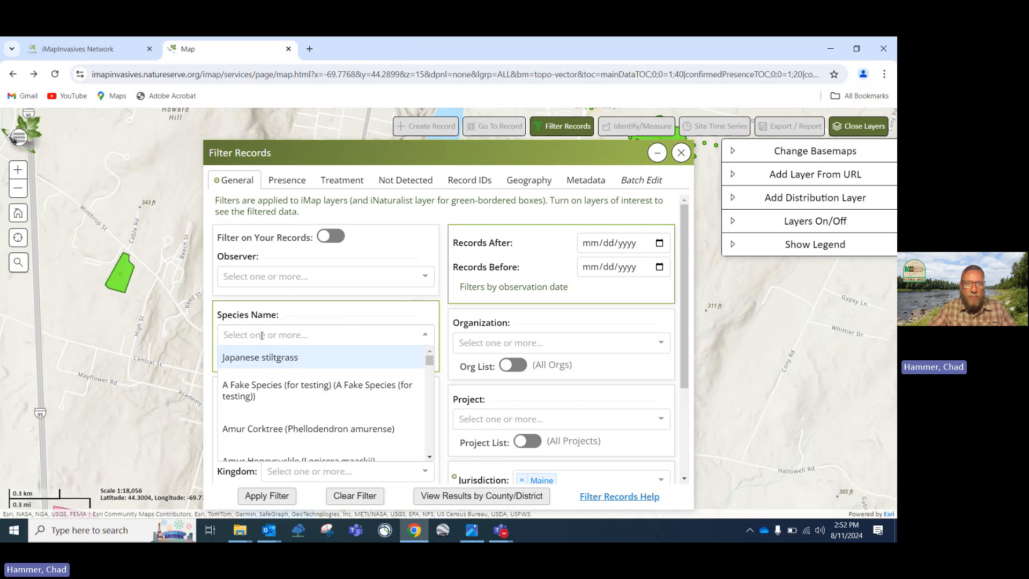
{"action": "type", "text": "j"}
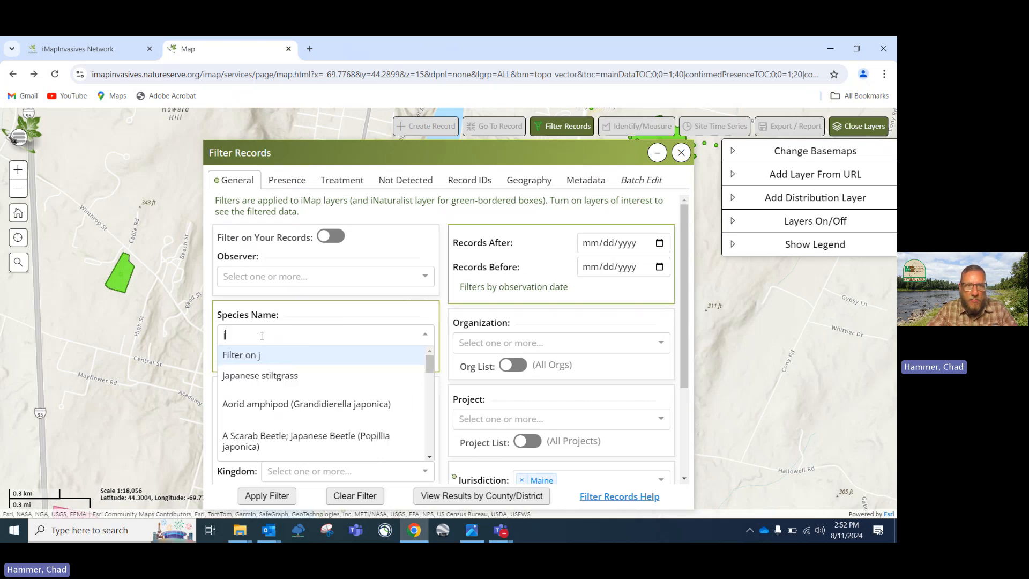
{"action": "type", "text": "apanes"}
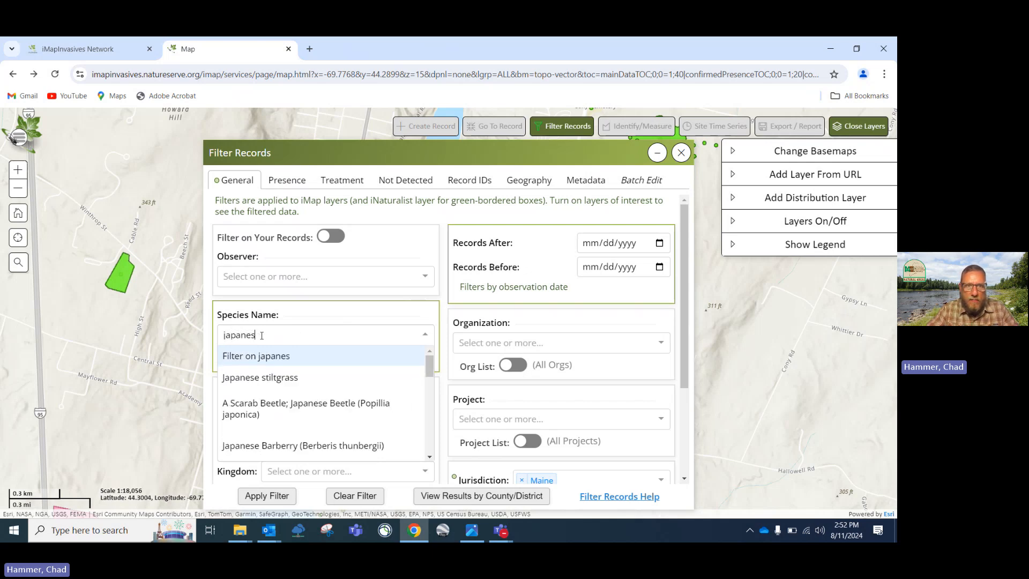
{"action": "type", "text": "e stil"}
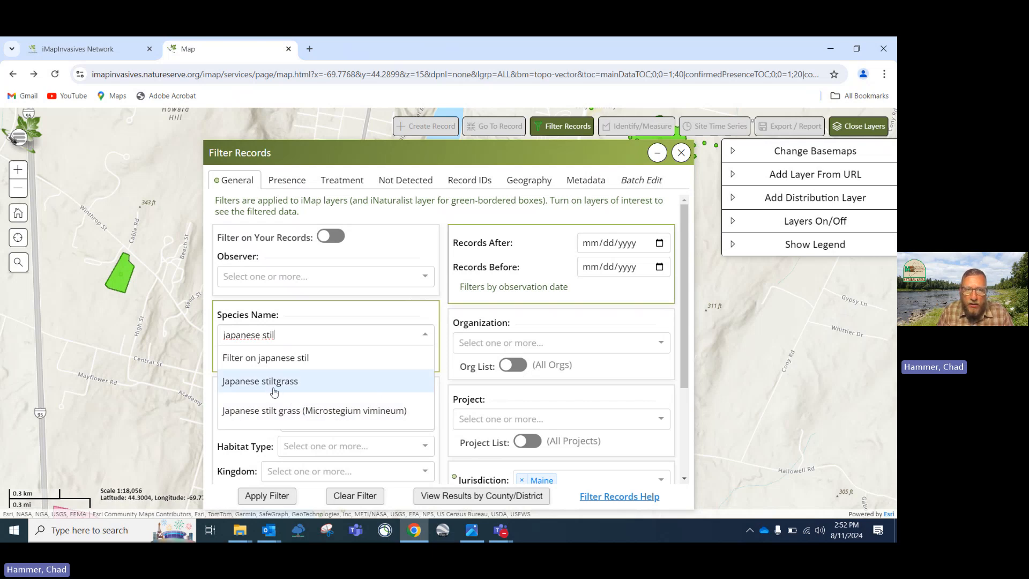
{"action": "left_click", "coordinate": [323, 413]}
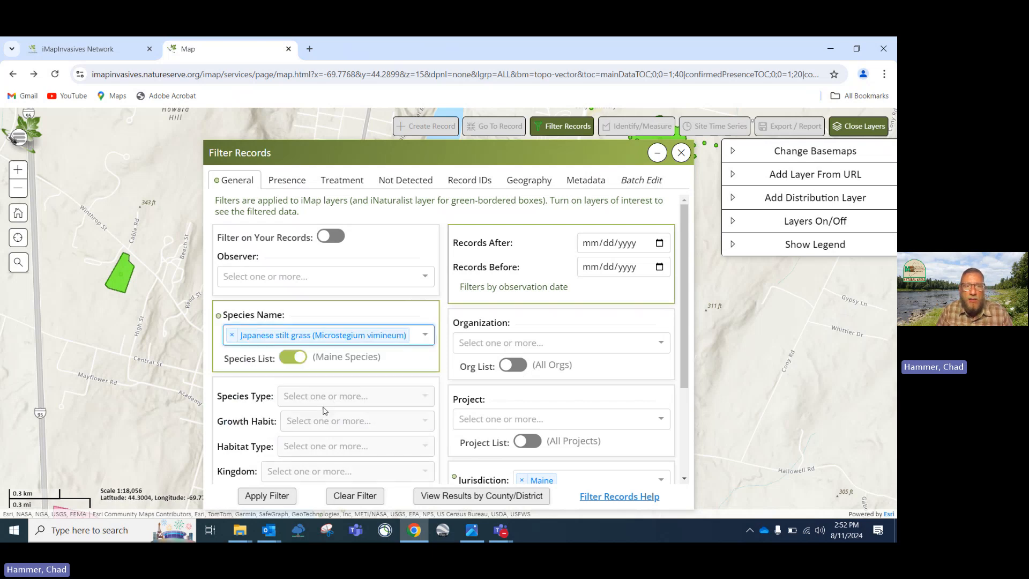
{"action": "left_click", "coordinate": [279, 497]}
Show the stilt grass records and zoom out over Hallowell and the southern Maine coast
{"action": "left_click", "coordinate": [662, 496]}
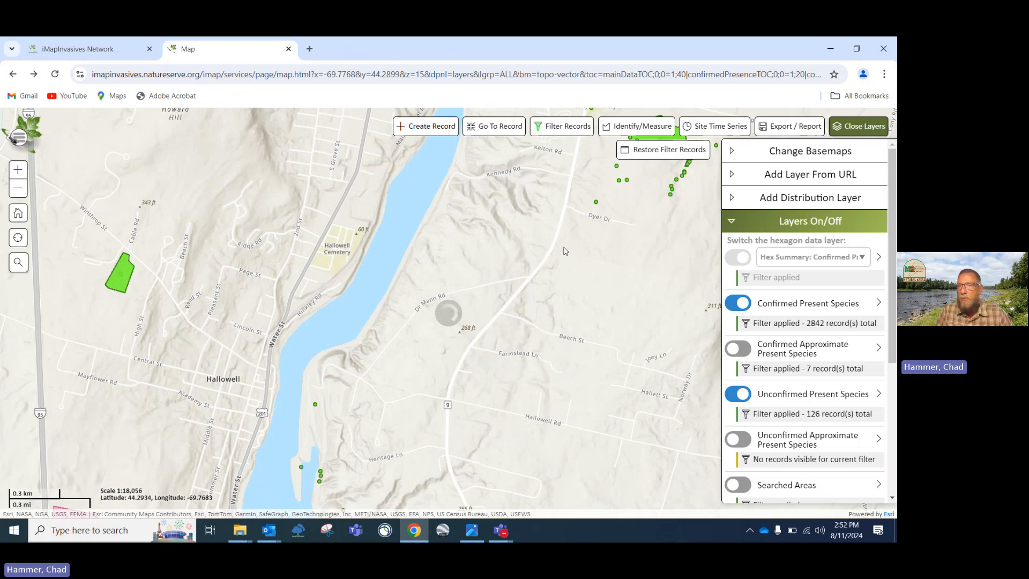
{"action": "scroll", "coordinate": [575, 245], "scroll_direction": "down", "scroll_amount": 1}
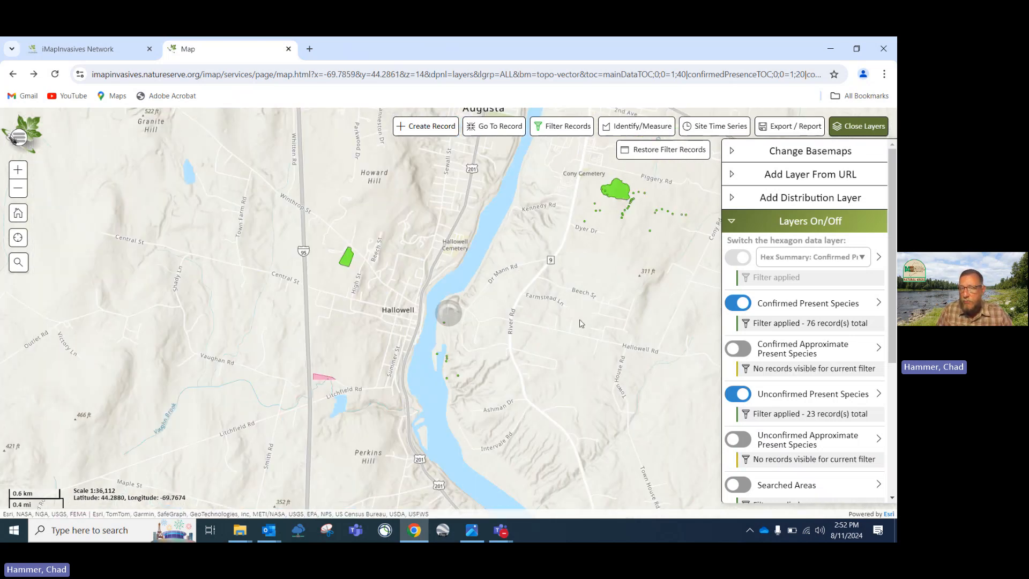
{"action": "left_click_drag", "start_coordinate": [561, 314], "coordinate": [532, 305]}
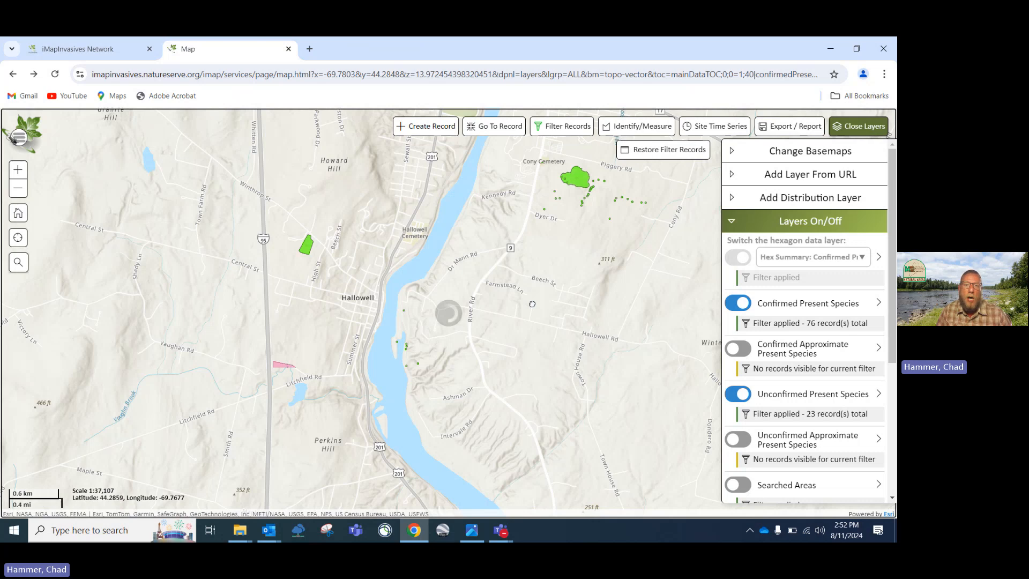
{"action": "scroll", "coordinate": [532, 304], "scroll_direction": "down", "scroll_amount": 2}
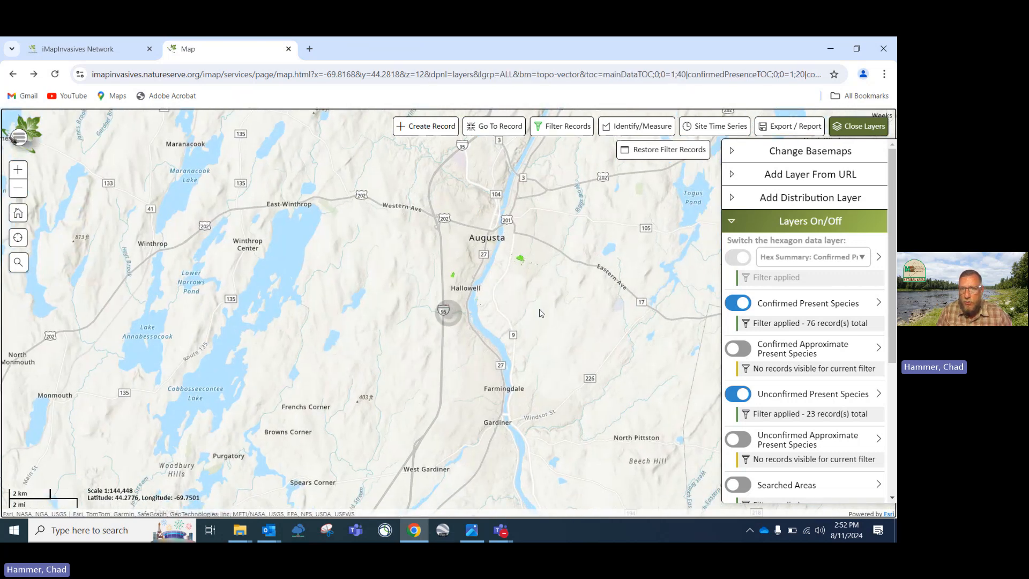
{"action": "scroll", "coordinate": [541, 313], "scroll_direction": "down", "scroll_amount": 1}
{"action": "scroll", "coordinate": [604, 358], "scroll_direction": "down", "scroll_amount": 1}
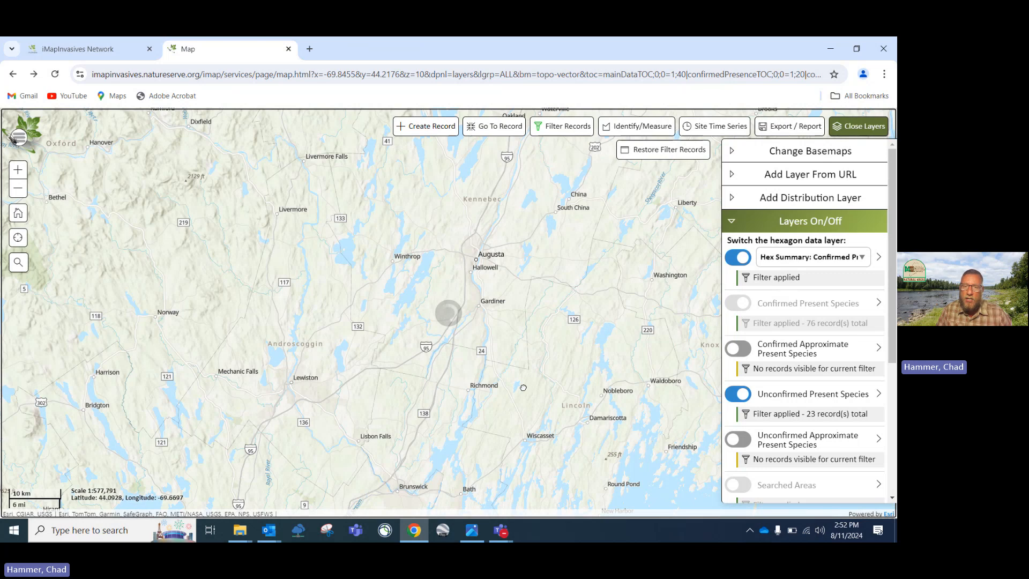
{"action": "scroll", "coordinate": [538, 381], "scroll_direction": "down", "scroll_amount": 1}
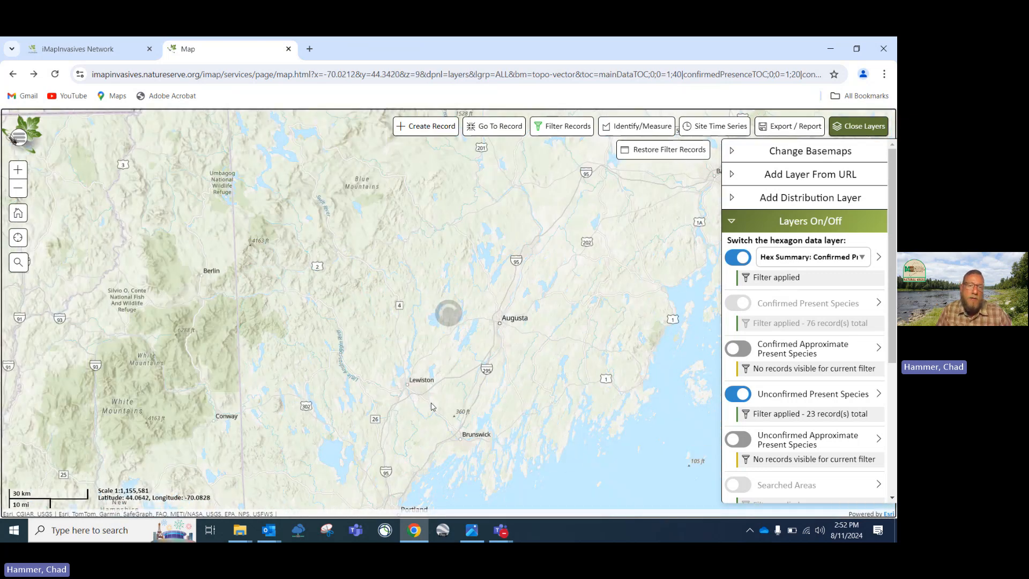
{"action": "left_click_drag", "start_coordinate": [433, 407], "coordinate": [440, 390]}
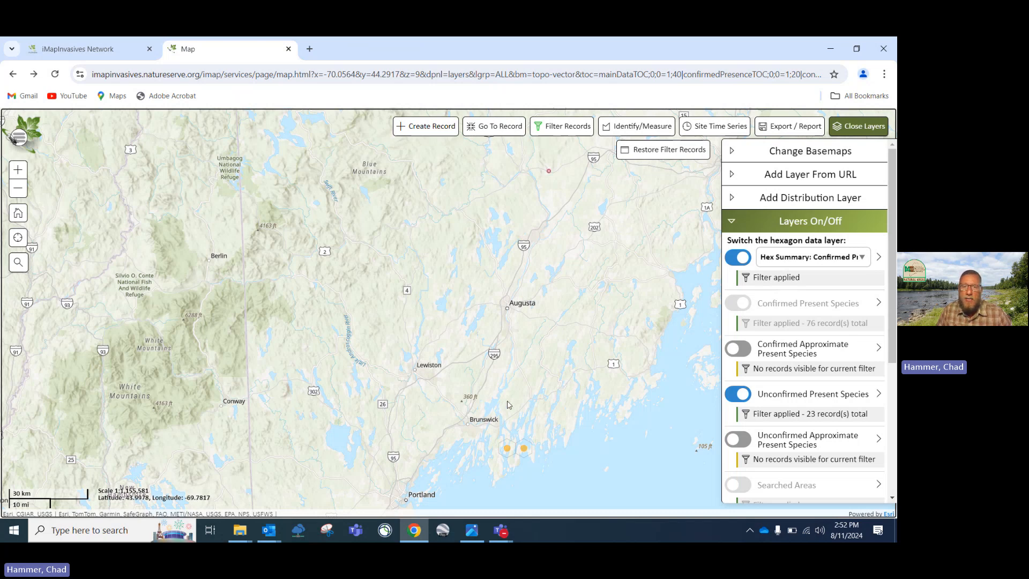
{"action": "left_click_drag", "start_coordinate": [512, 393], "coordinate": [517, 366]}
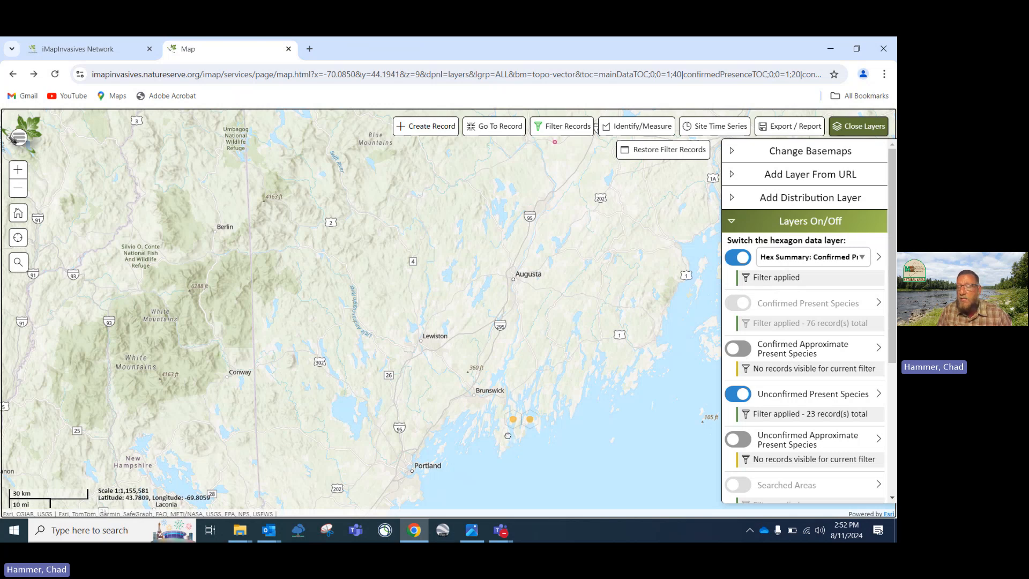
Pan toward Harpswell and Portland, then centre the Robinhood record cluster
{"action": "scroll", "coordinate": [507, 436], "scroll_direction": "up", "scroll_amount": 1}
{"action": "scroll", "coordinate": [508, 364], "scroll_direction": "down", "scroll_amount": 1}
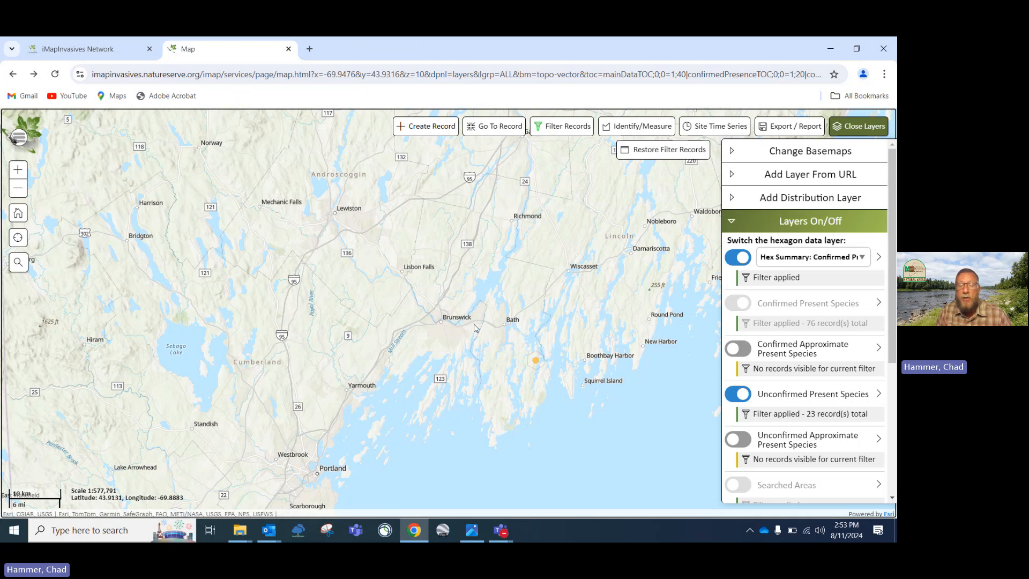
{"action": "scroll", "coordinate": [474, 325], "scroll_direction": "down", "scroll_amount": 2}
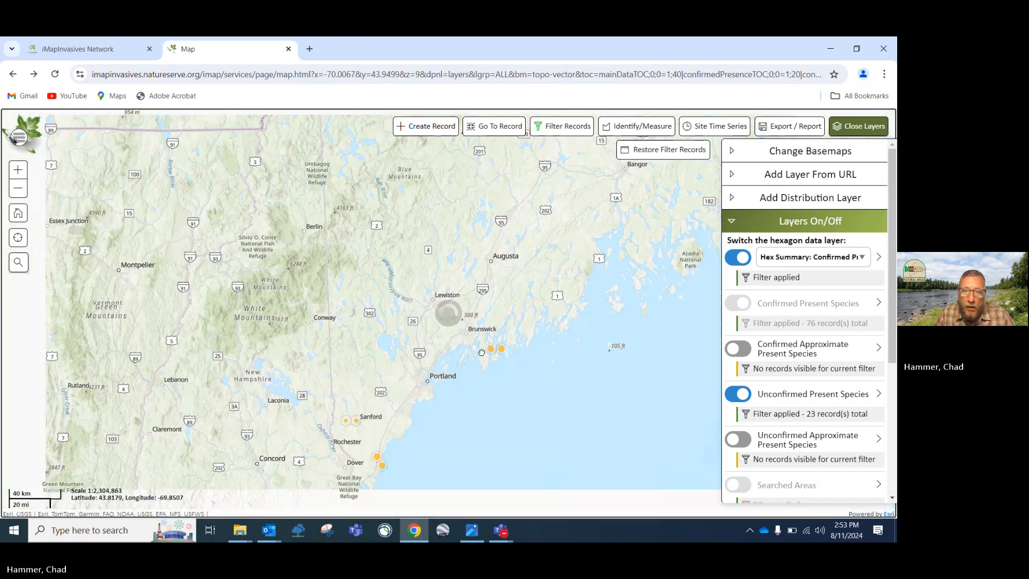
{"action": "scroll", "coordinate": [483, 356], "scroll_direction": "up", "scroll_amount": 1}
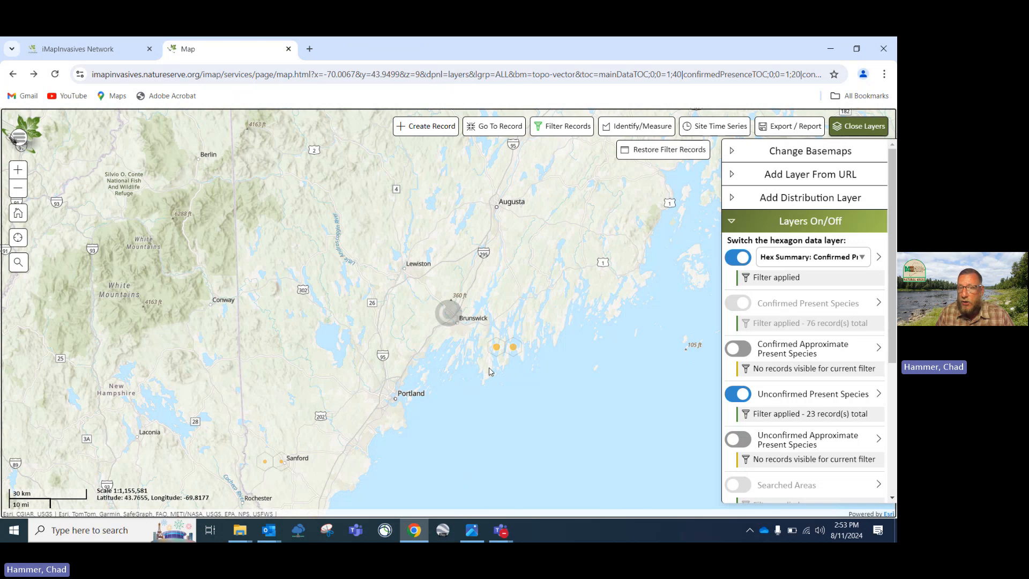
{"action": "left_click_drag", "start_coordinate": [489, 368], "coordinate": [489, 368]}
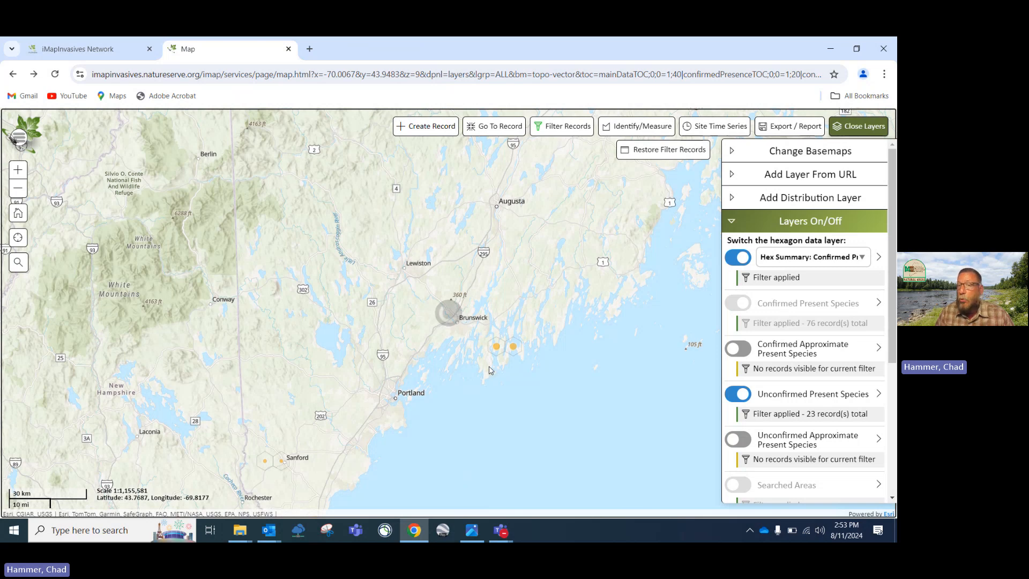
{"action": "scroll", "coordinate": [489, 370], "scroll_direction": "up", "scroll_amount": 1}
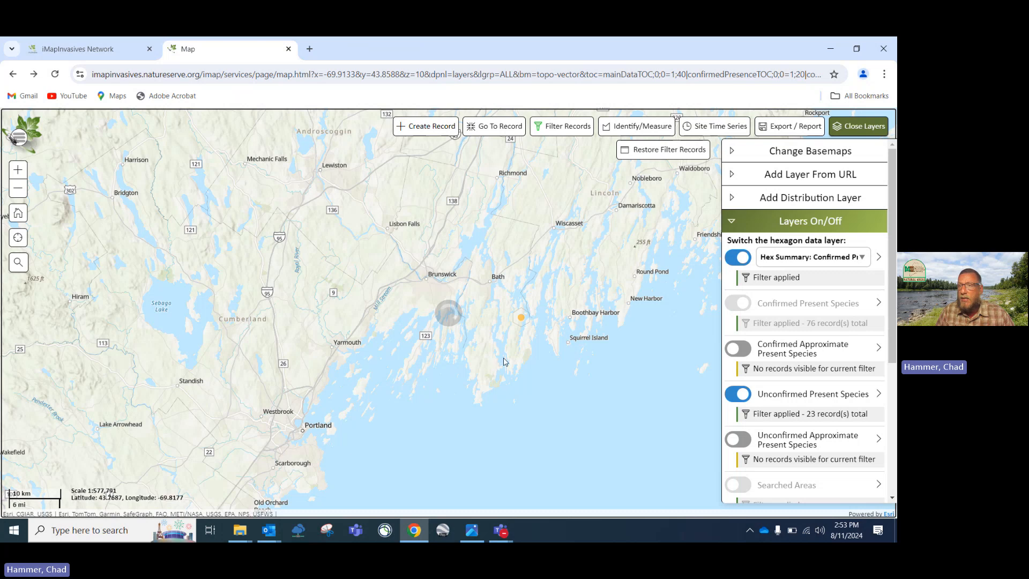
{"action": "scroll", "coordinate": [507, 349], "scroll_direction": "up", "scroll_amount": 1}
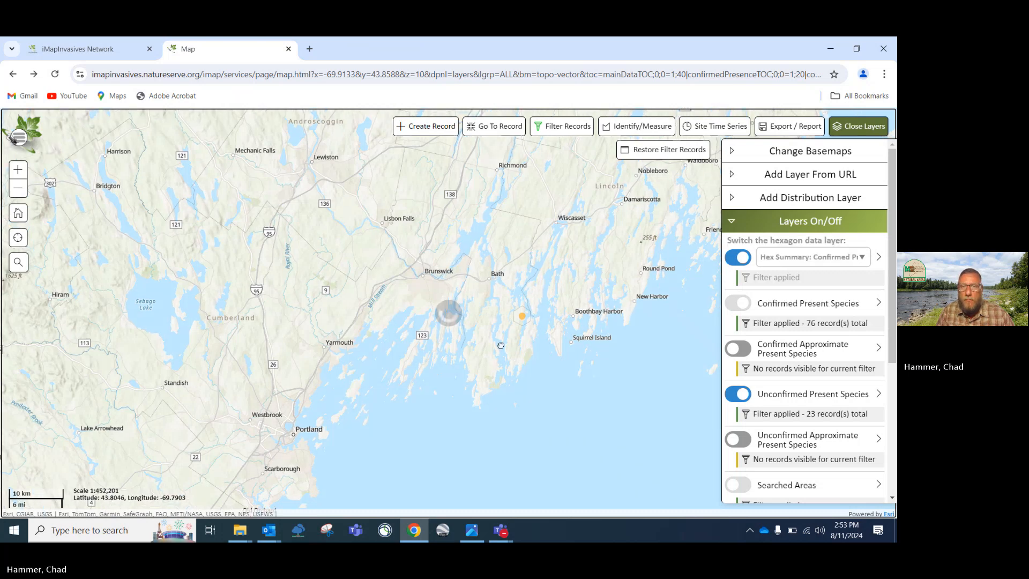
{"action": "scroll", "coordinate": [501, 345], "scroll_direction": "up", "scroll_amount": 1}
{"action": "scroll", "coordinate": [519, 334], "scroll_direction": "down", "scroll_amount": 1}
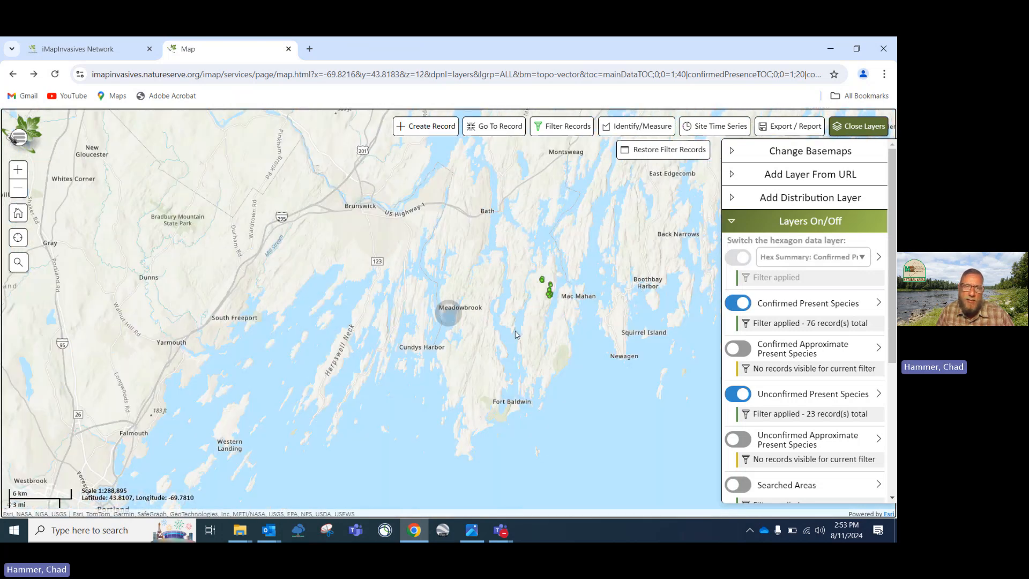
{"action": "left_click_drag", "start_coordinate": [320, 351], "coordinate": [425, 283]}
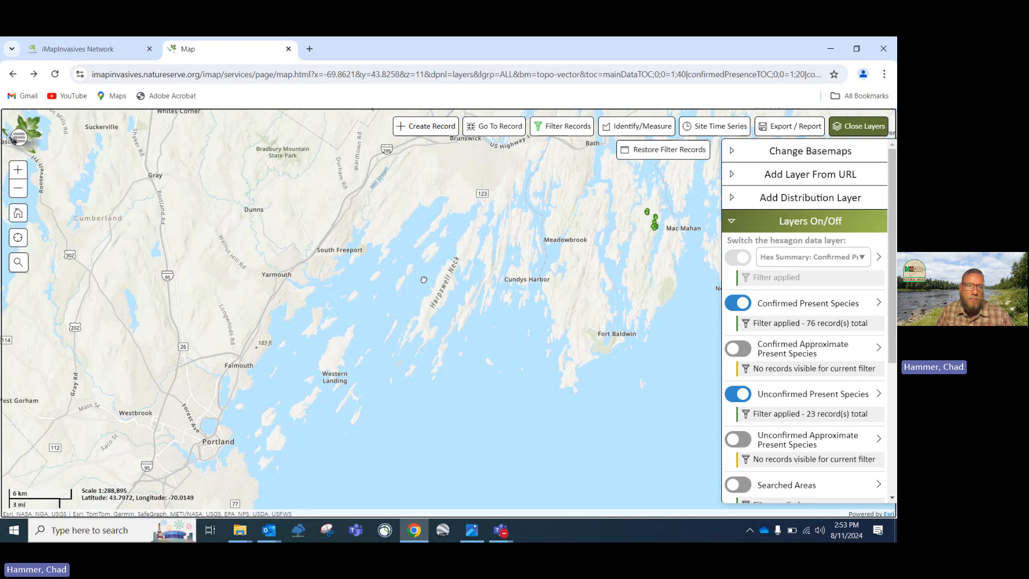
{"action": "scroll", "coordinate": [425, 283], "scroll_direction": "down", "scroll_amount": 1}
{"action": "scroll", "coordinate": [448, 330], "scroll_direction": "down", "scroll_amount": 1}
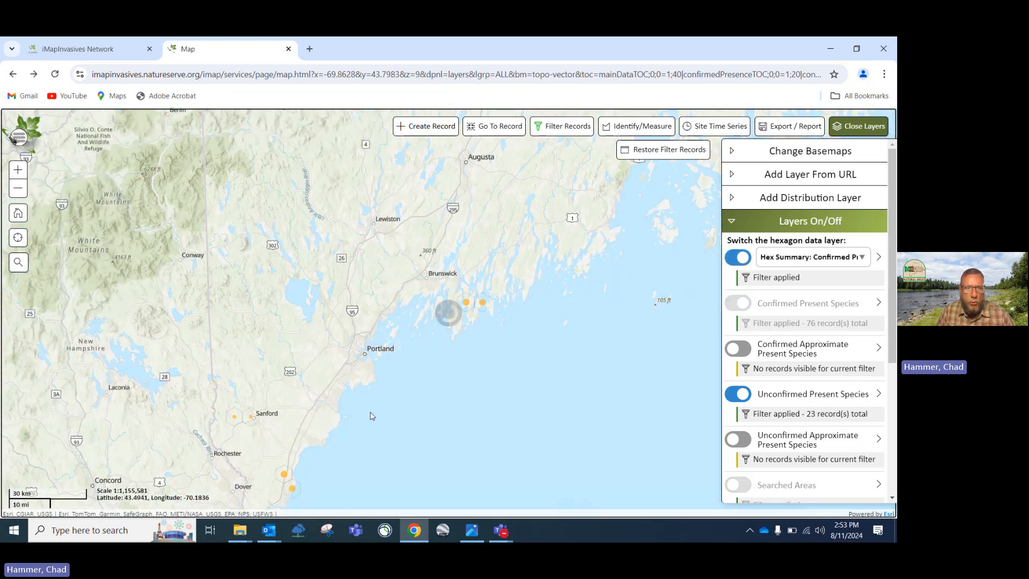
{"action": "left_click_drag", "start_coordinate": [372, 416], "coordinate": [402, 388]}
{"action": "scroll", "coordinate": [403, 383], "scroll_direction": "down", "scroll_amount": 1}
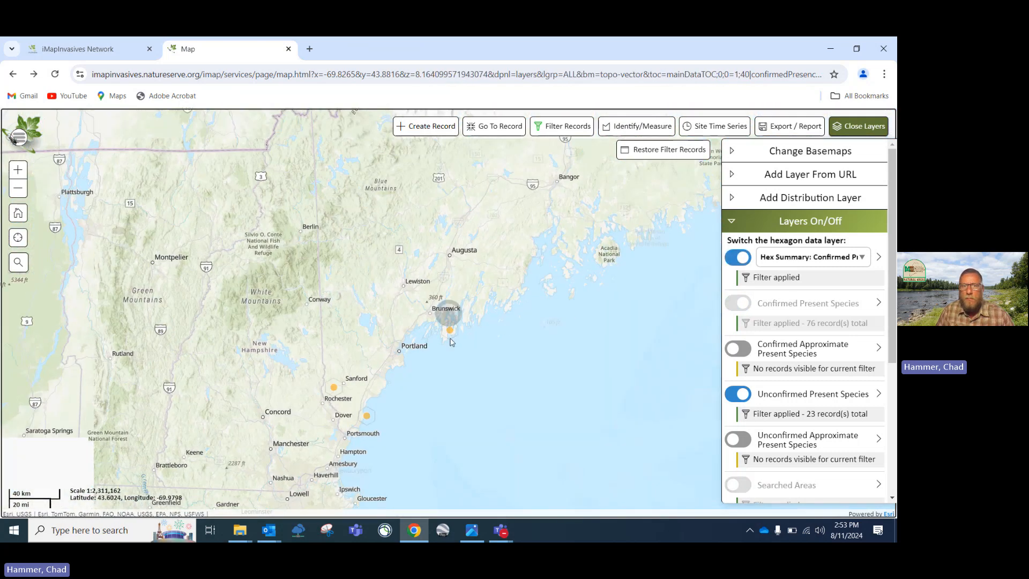
{"action": "scroll", "coordinate": [451, 342], "scroll_direction": "up", "scroll_amount": 3}
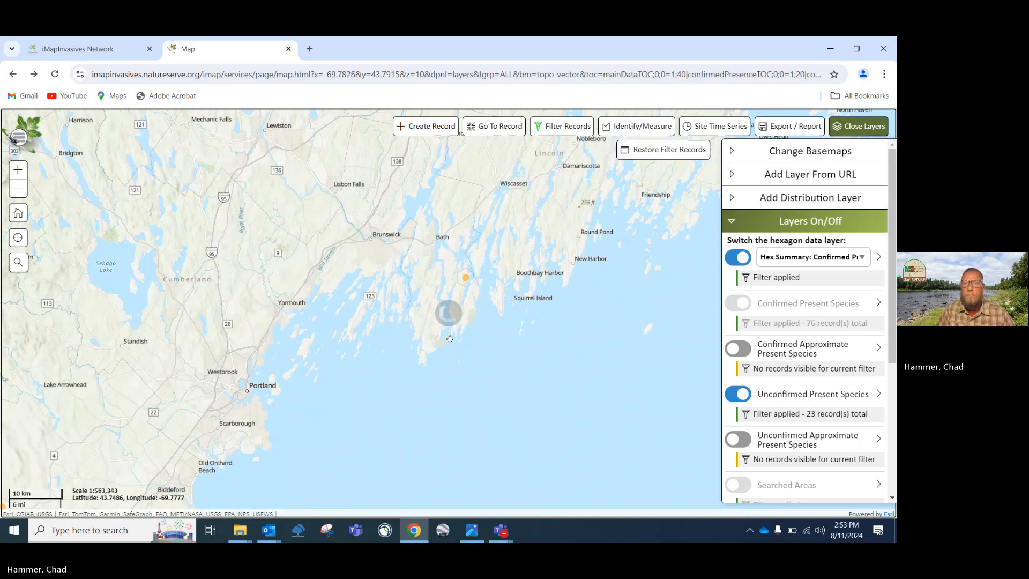
{"action": "left_click_drag", "start_coordinate": [491, 290], "coordinate": [490, 348]}
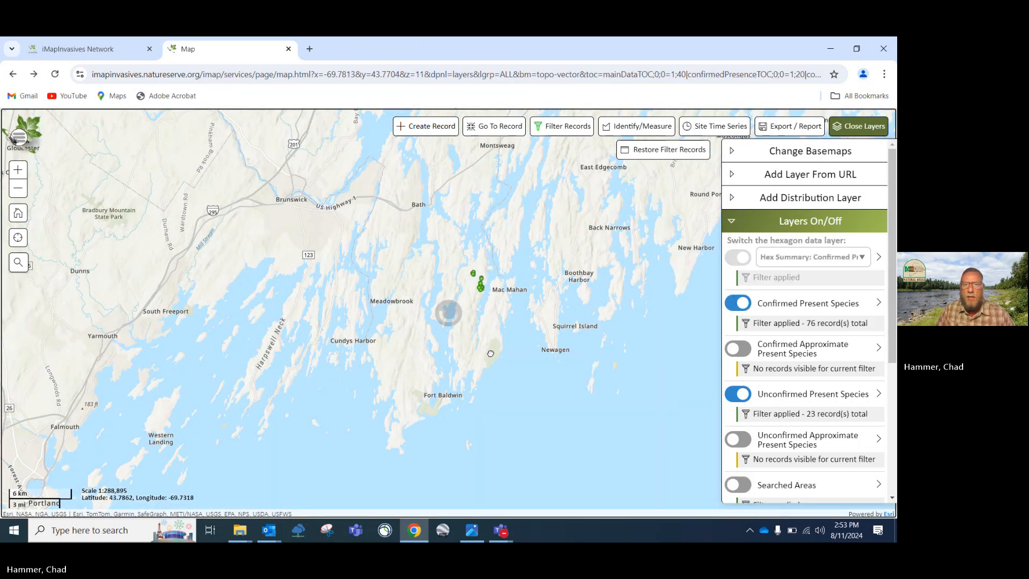
{"action": "scroll", "coordinate": [490, 348], "scroll_direction": "up", "scroll_amount": 1}
{"action": "left_click_drag", "start_coordinate": [503, 201], "coordinate": [500, 252]}
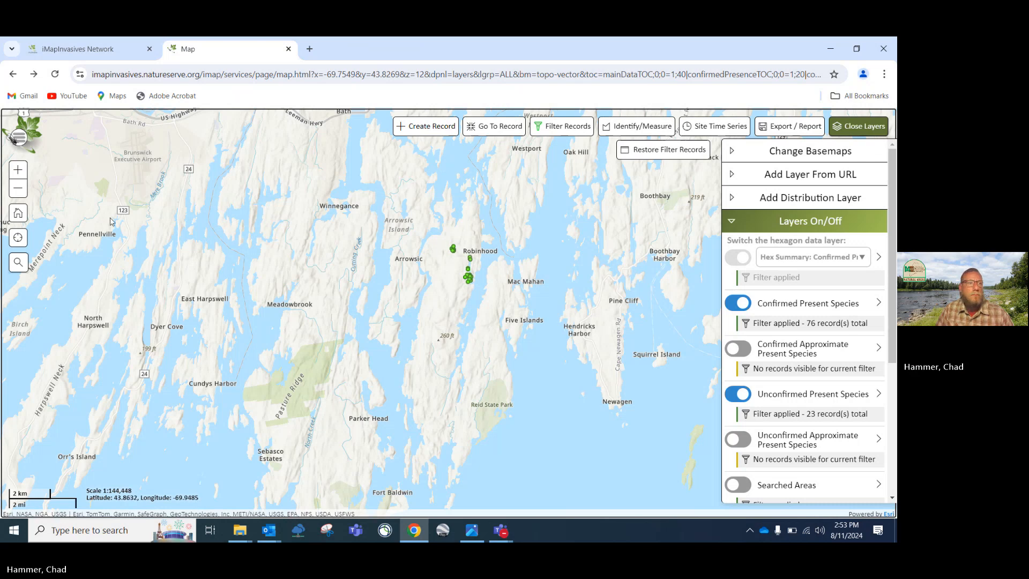
Search the map for 'augusta', go to Augusta, and reopen the record filter settings
{"action": "left_click", "coordinate": [18, 262]}
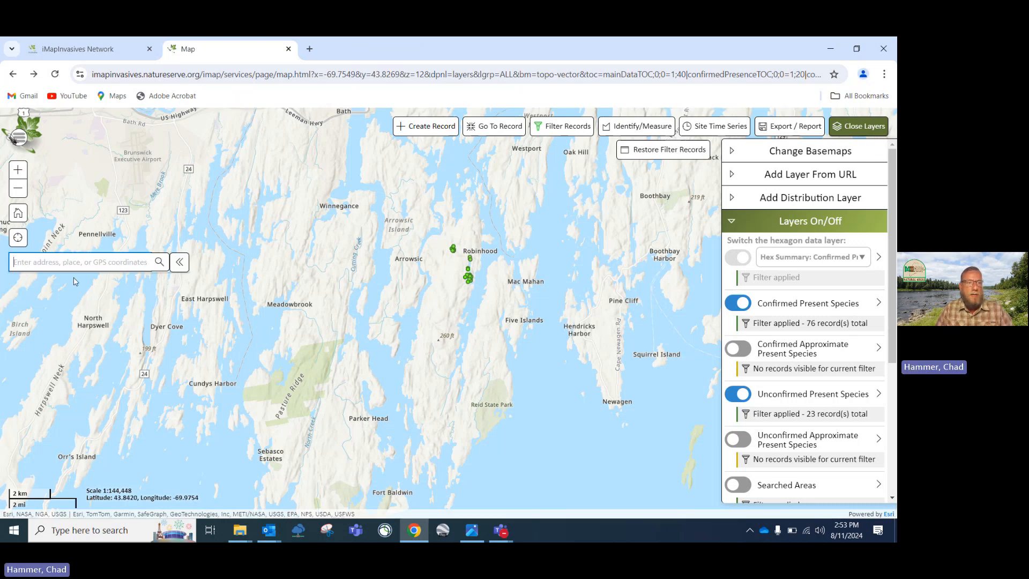
{"action": "type", "text": "aug"}
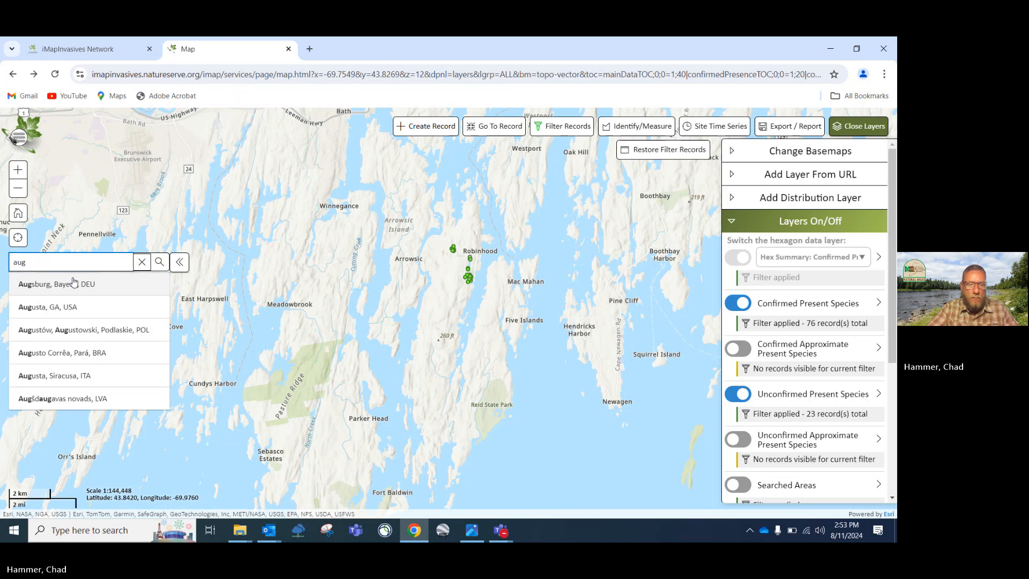
{"action": "type", "text": "usta"}
{"action": "left_click", "coordinate": [74, 283]}
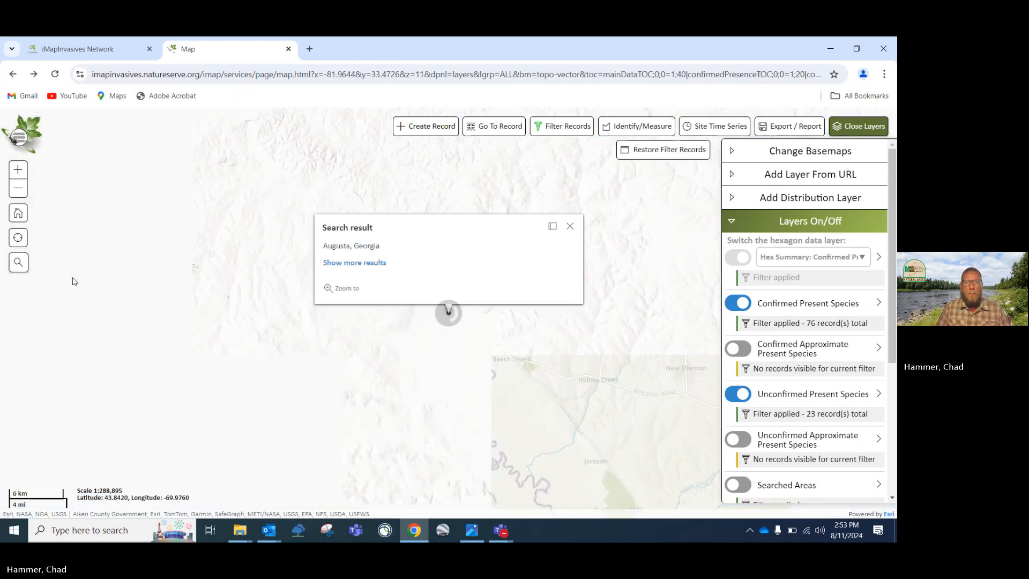
{"action": "left_click", "coordinate": [563, 126]}
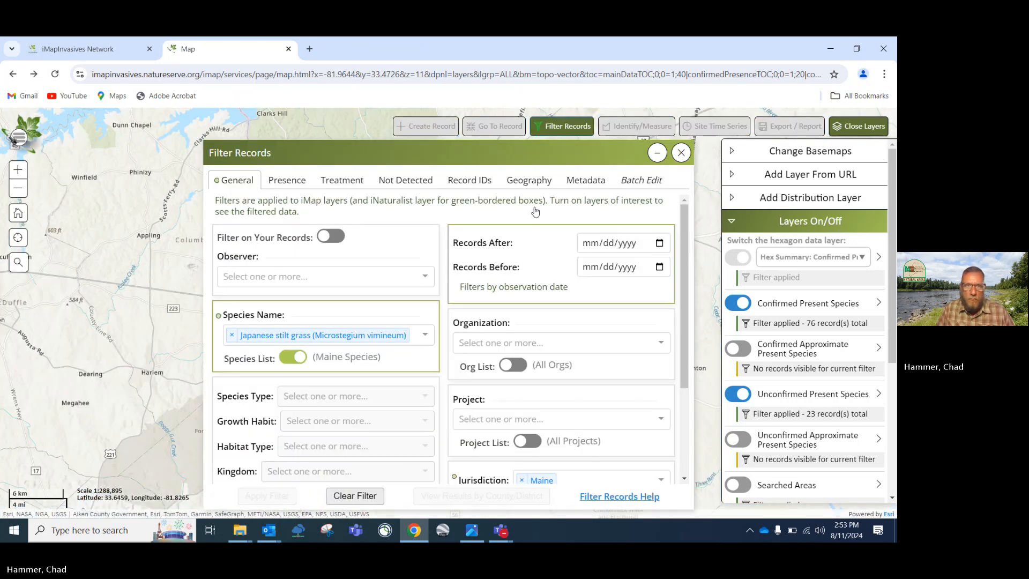
Swap Japanese stilt grass for European Barberry and Japanese Barberry in the species filter and apply it
{"action": "left_click", "coordinate": [233, 335]}
{"action": "left_click", "coordinate": [261, 335]}
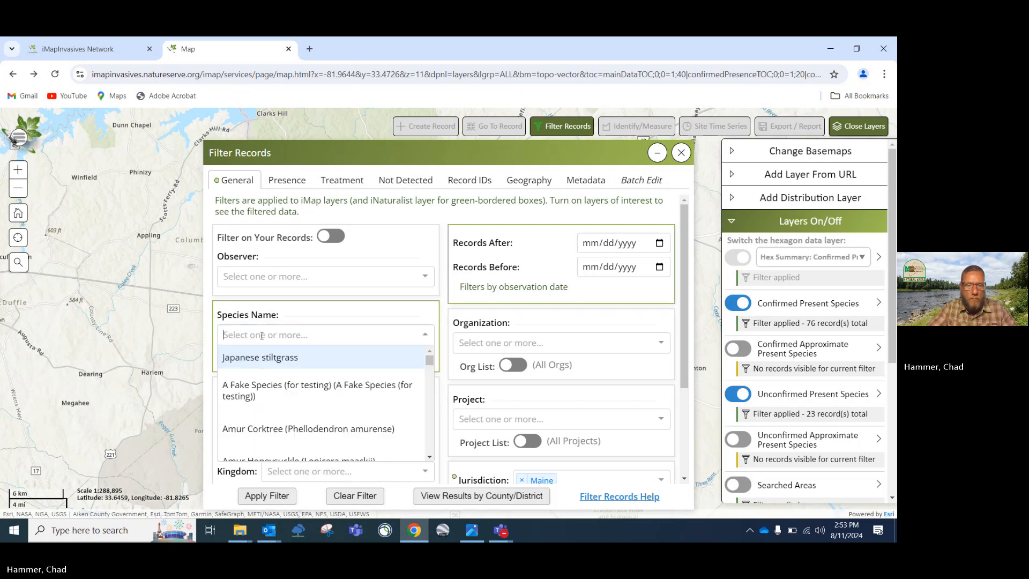
{"action": "type", "text": "europ"}
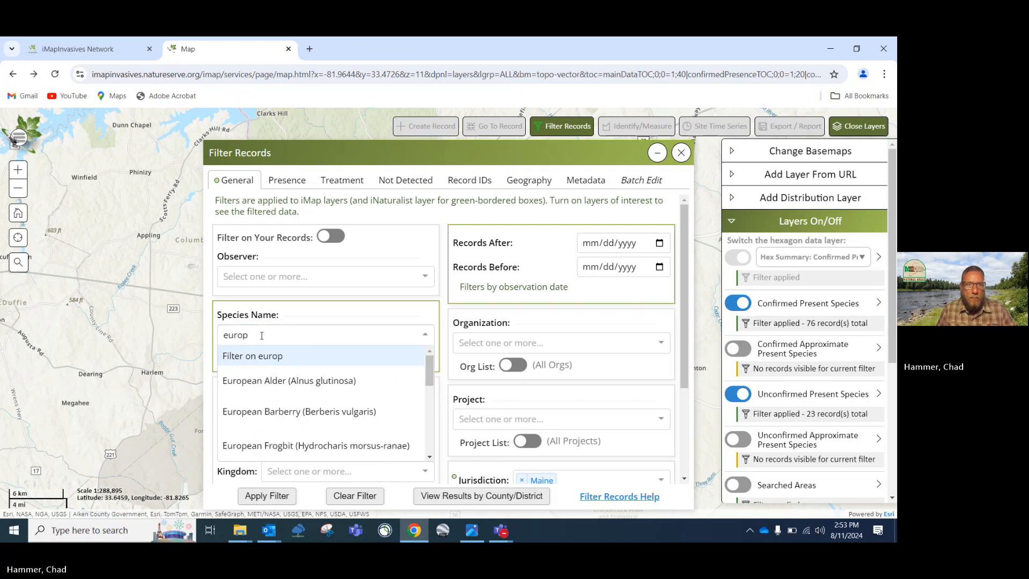
{"action": "left_click", "coordinate": [256, 412]}
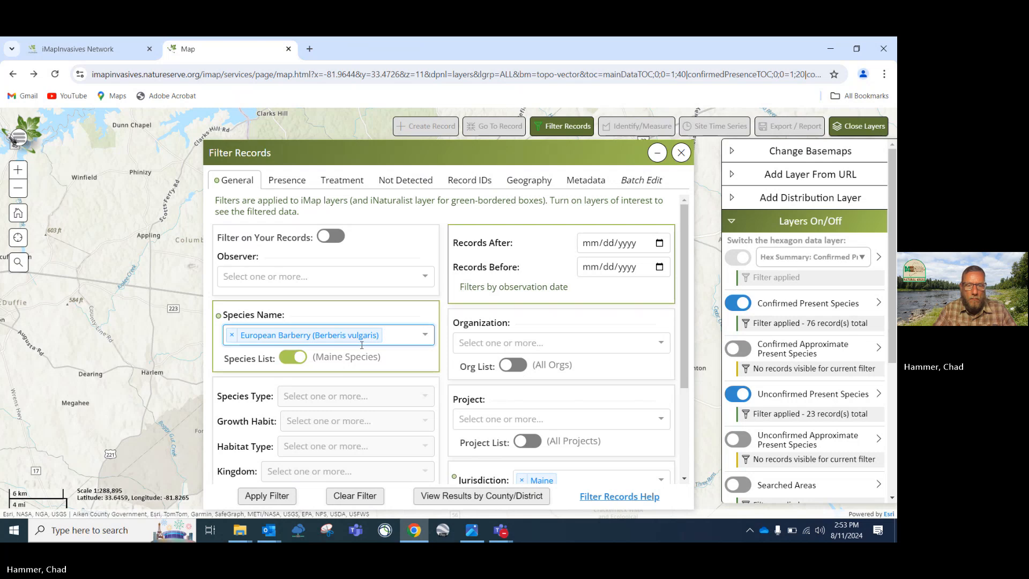
{"action": "type", "text": "japanese"}
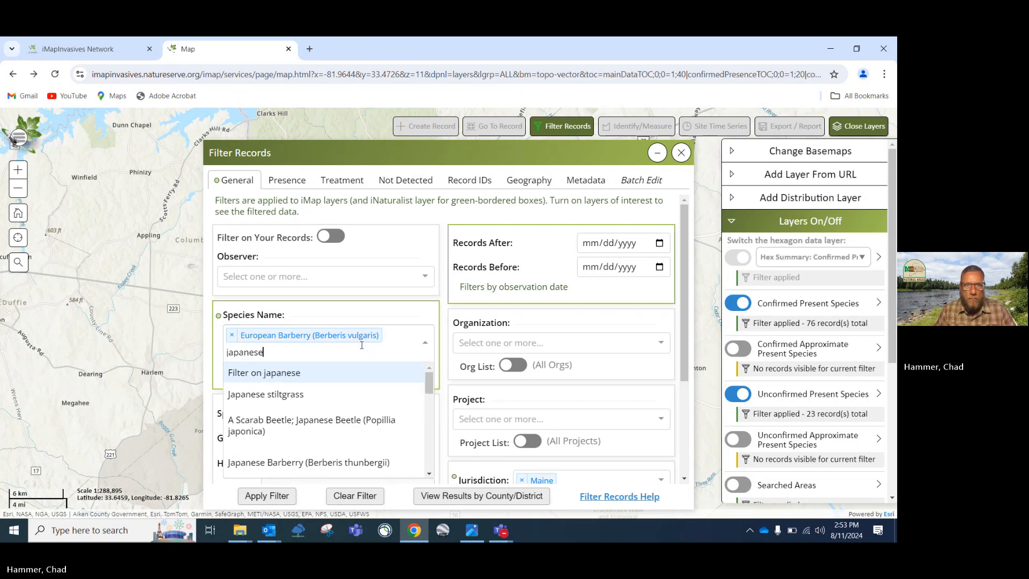
{"action": "left_click", "coordinate": [288, 464]}
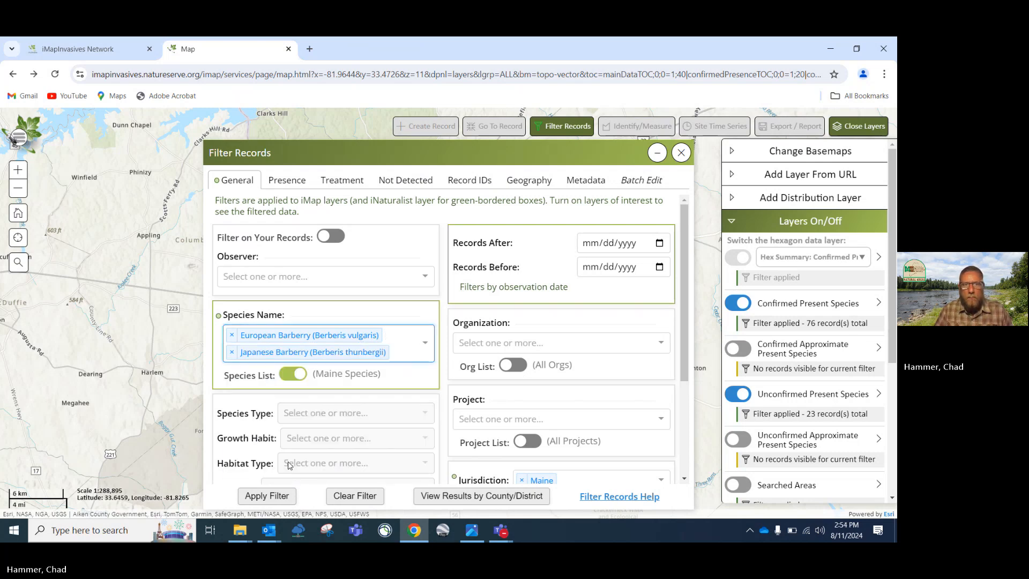
{"action": "left_click", "coordinate": [264, 497]}
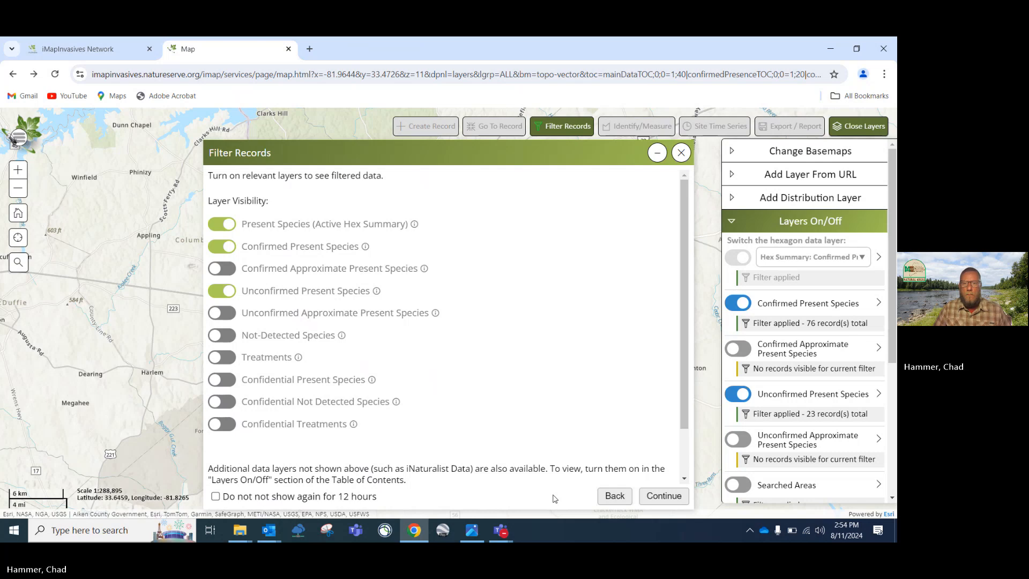
{"action": "left_click", "coordinate": [664, 495]}
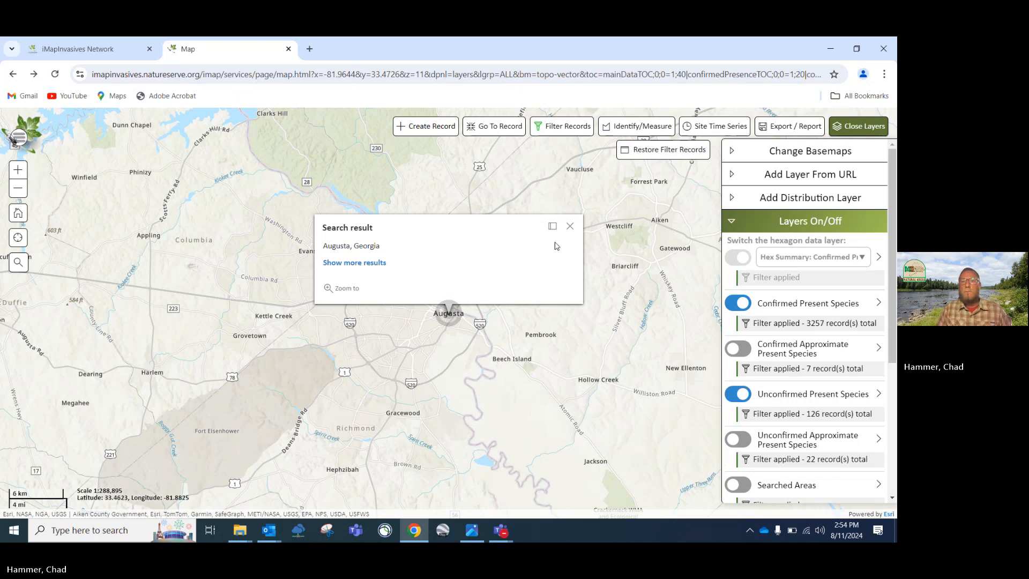
Dismiss the Augusta search result, then open and close Go To Record and Filter Records
{"action": "left_click", "coordinate": [569, 226]}
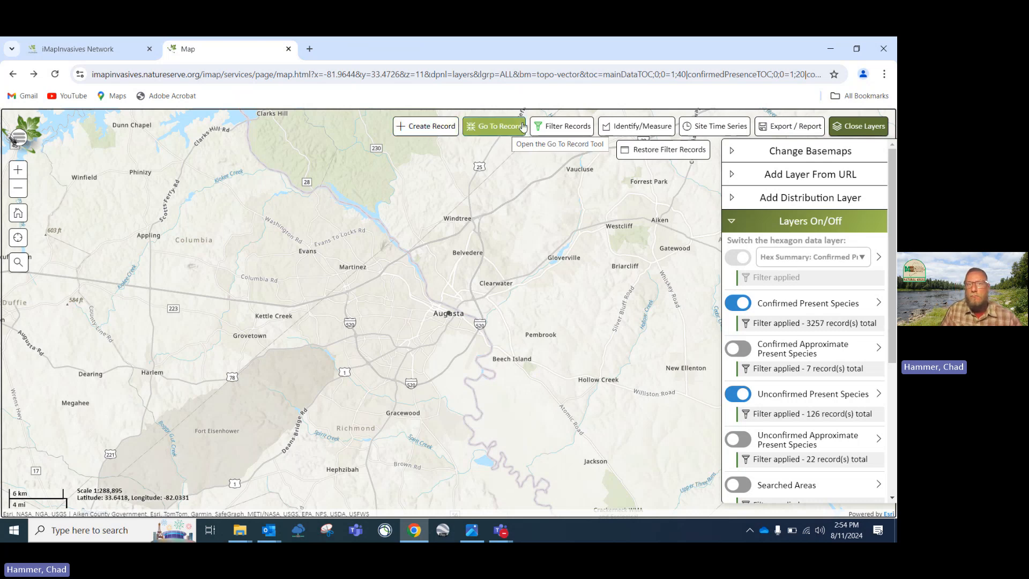
{"action": "left_click", "coordinate": [504, 127]}
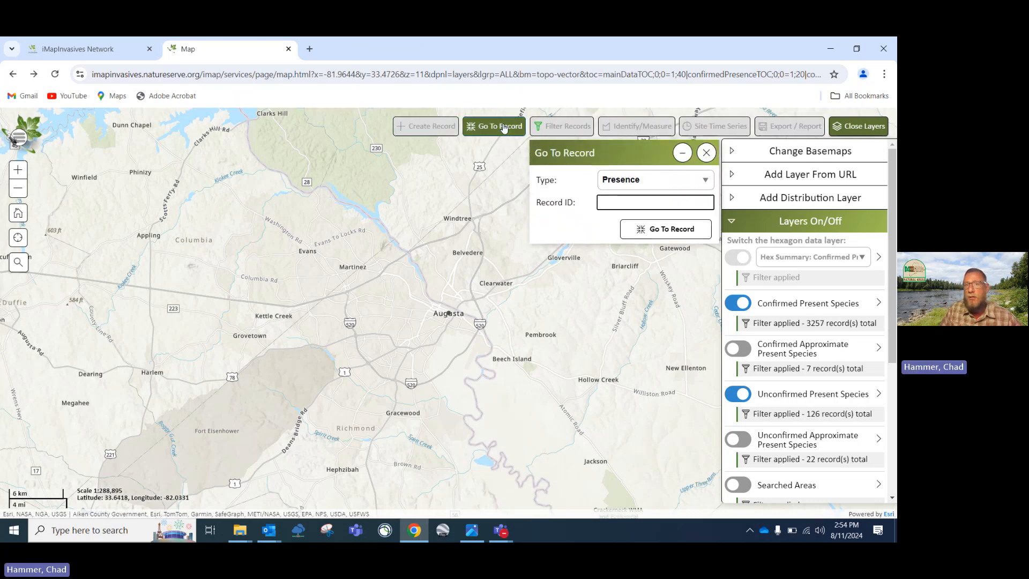
{"action": "left_click", "coordinate": [705, 153]}
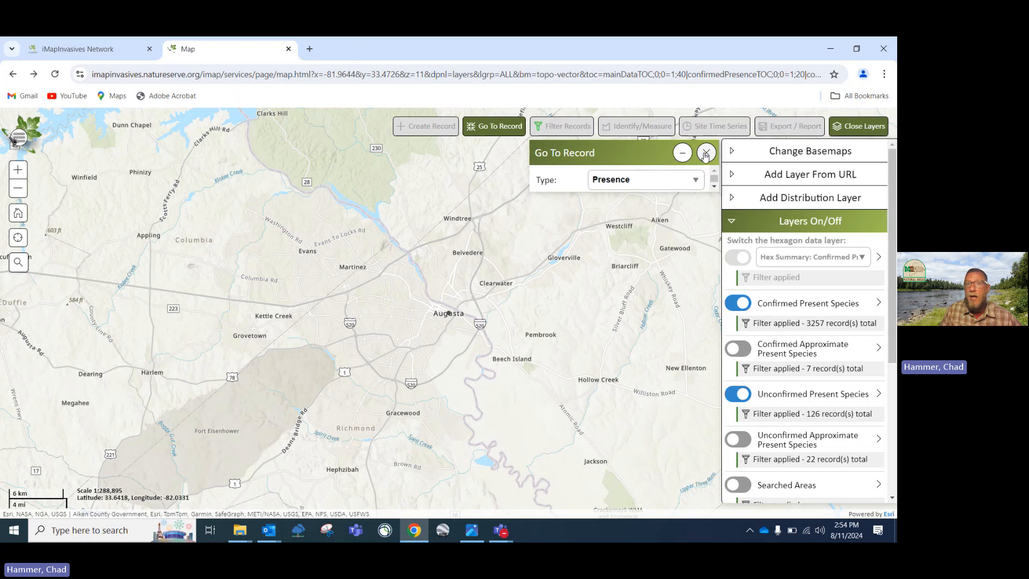
{"action": "left_click", "coordinate": [685, 149]}
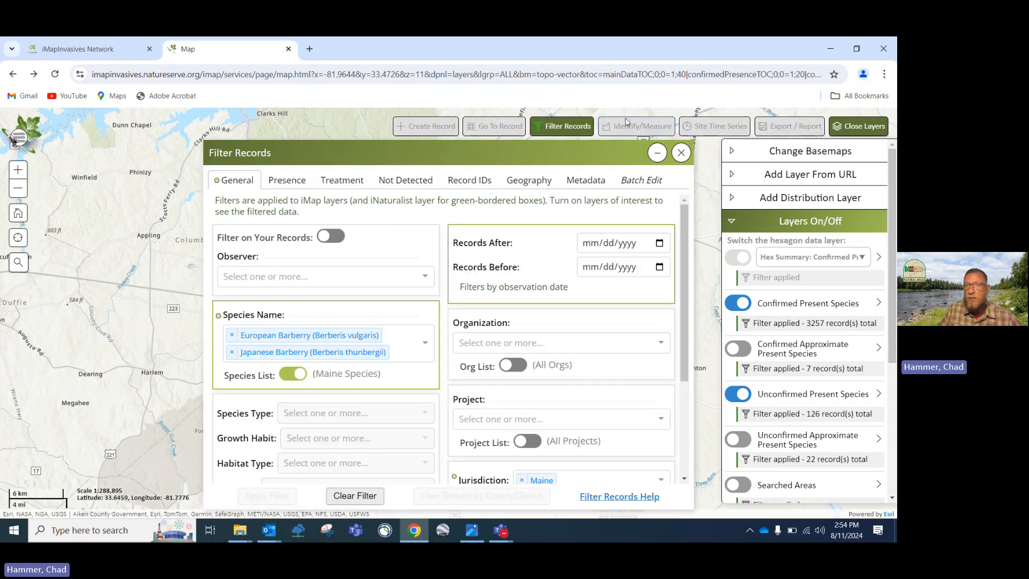
{"action": "left_click", "coordinate": [681, 152]}
Open and close Identify/Measure and Site Time Series, then hide the layers list
{"action": "left_click", "coordinate": [627, 129]}
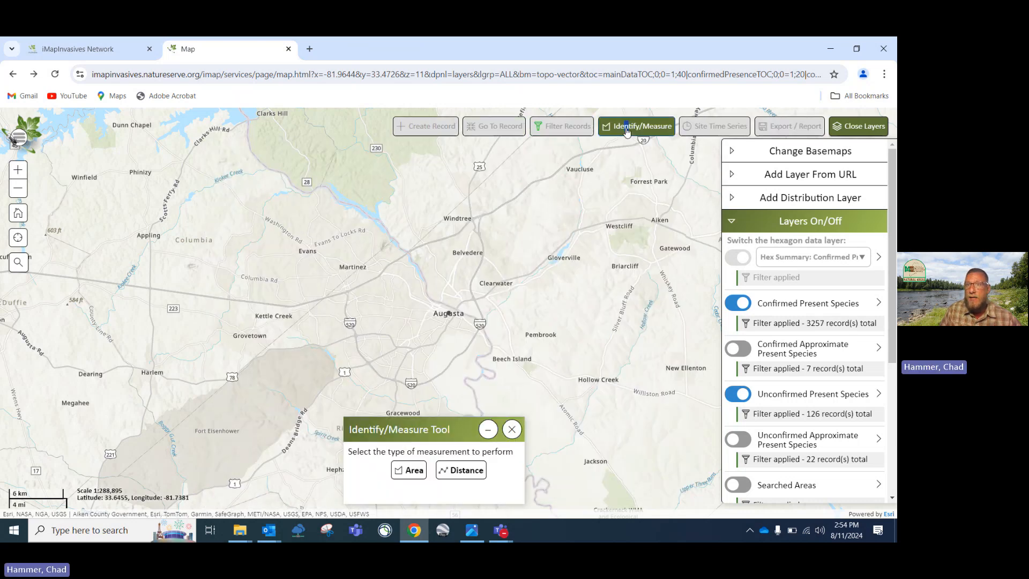
{"action": "left_click", "coordinate": [512, 429]}
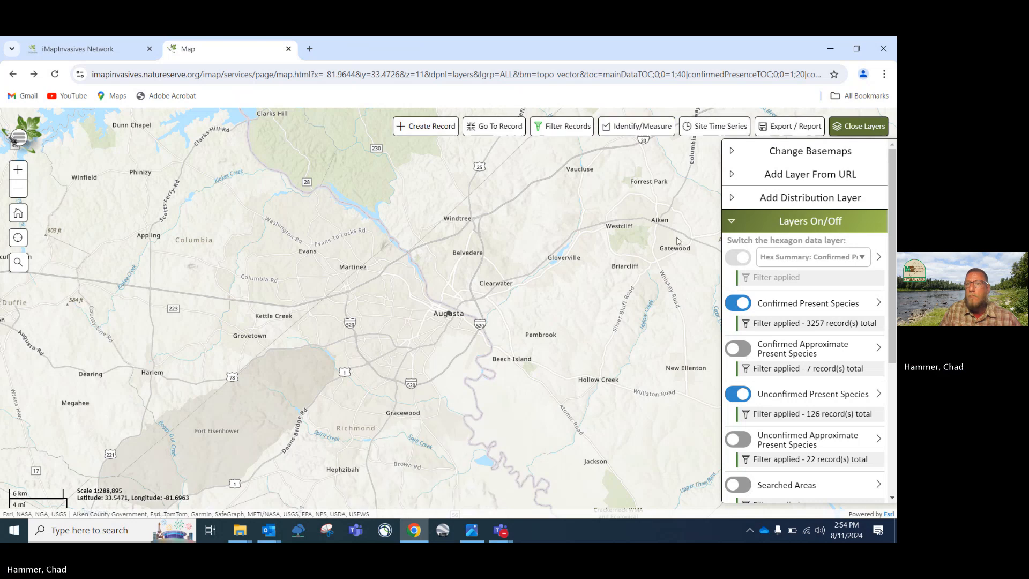
{"action": "left_click", "coordinate": [715, 126]}
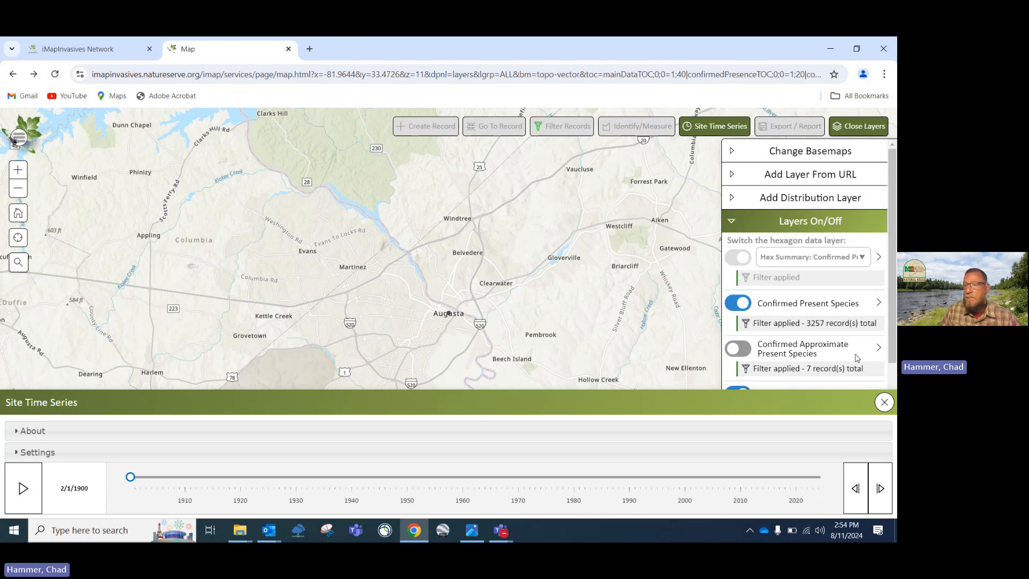
{"action": "left_click", "coordinate": [885, 403]}
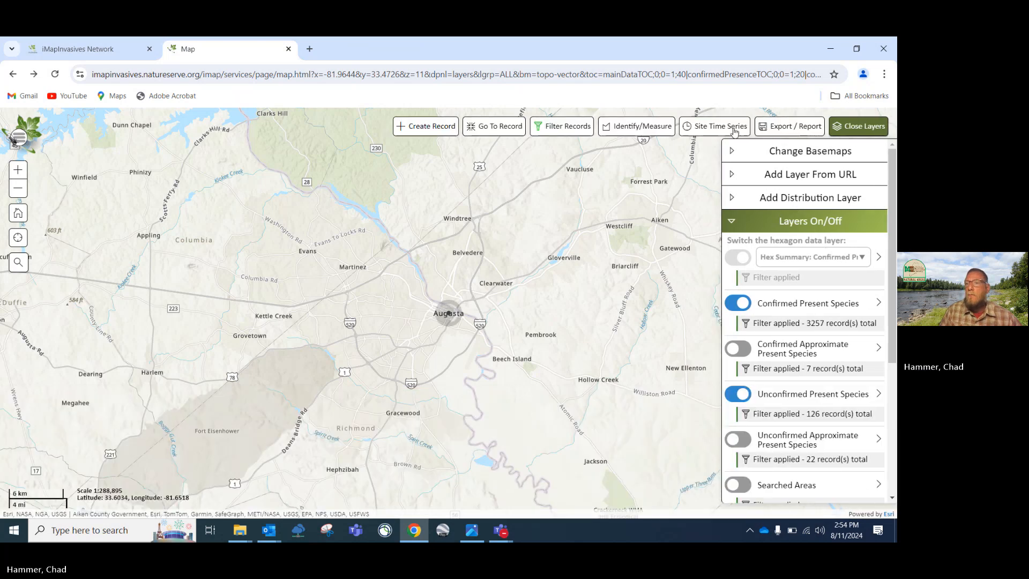
{"action": "left_click", "coordinate": [857, 127]}
{"action": "left_click", "coordinate": [791, 126]}
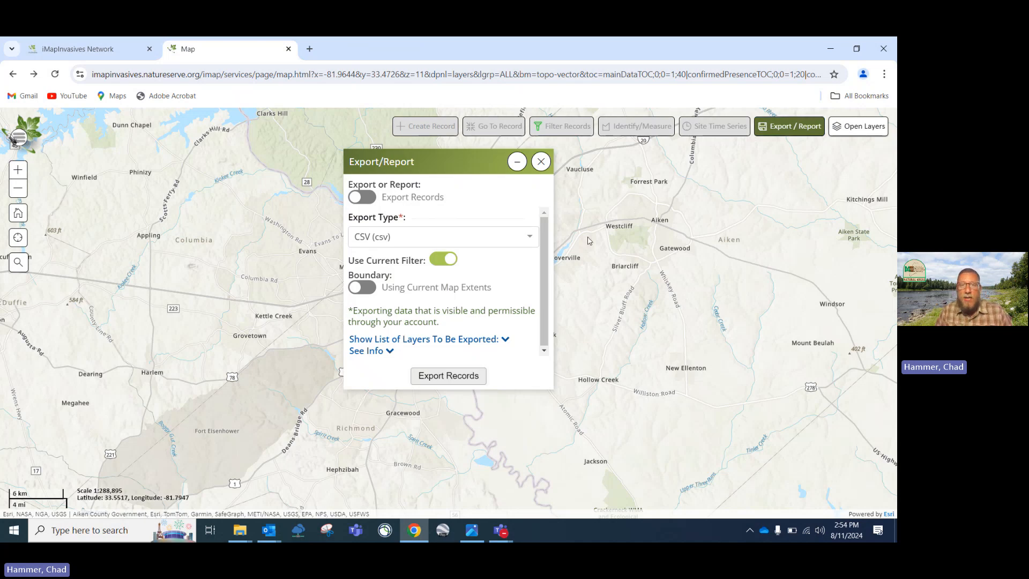
{"action": "left_click", "coordinate": [530, 238]}
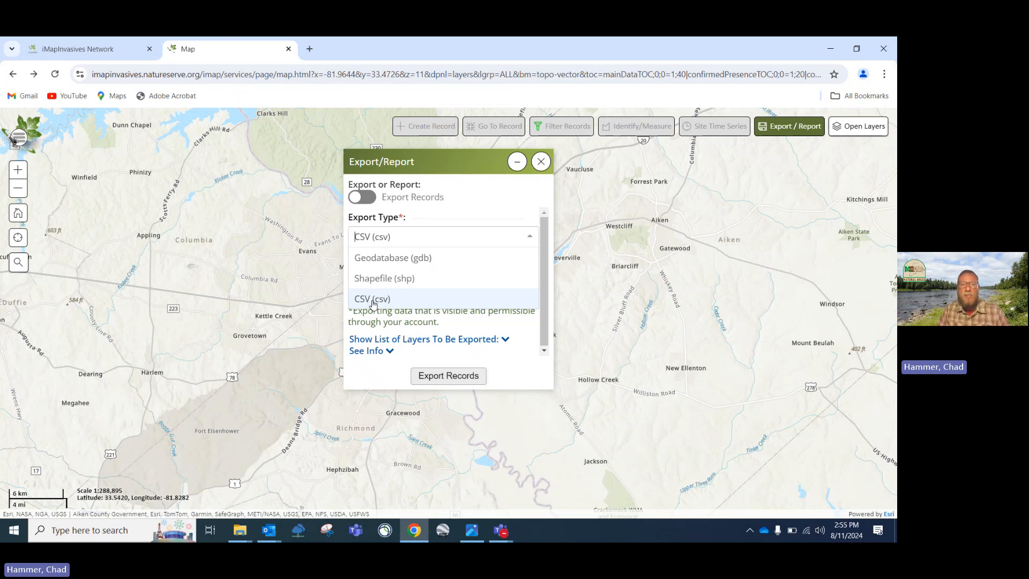
{"action": "left_click", "coordinate": [541, 162]}
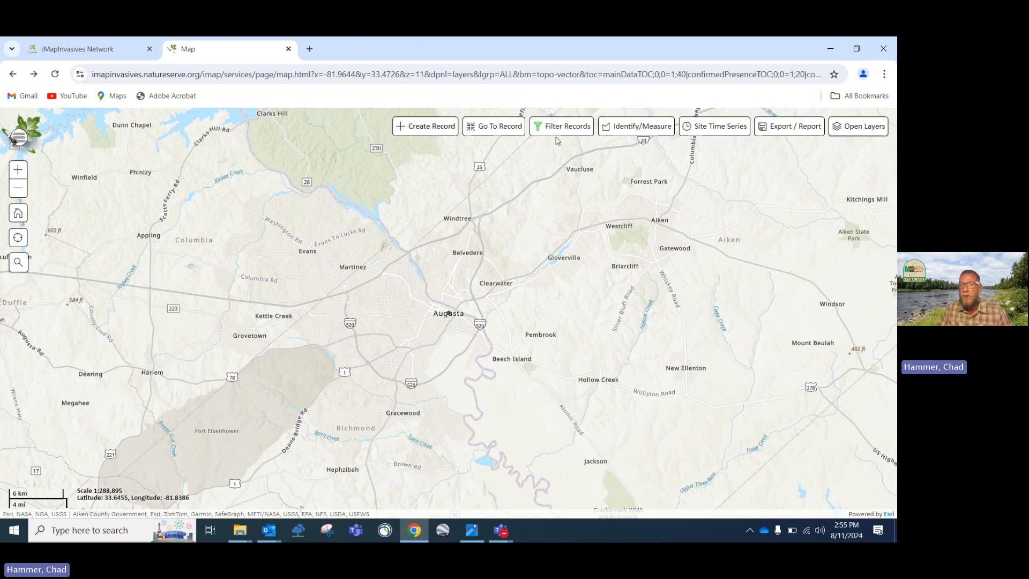
Zoom around Augusta, open and close the record filters, then reload the map page
{"action": "scroll", "coordinate": [503, 269], "scroll_direction": "down", "scroll_amount": 1}
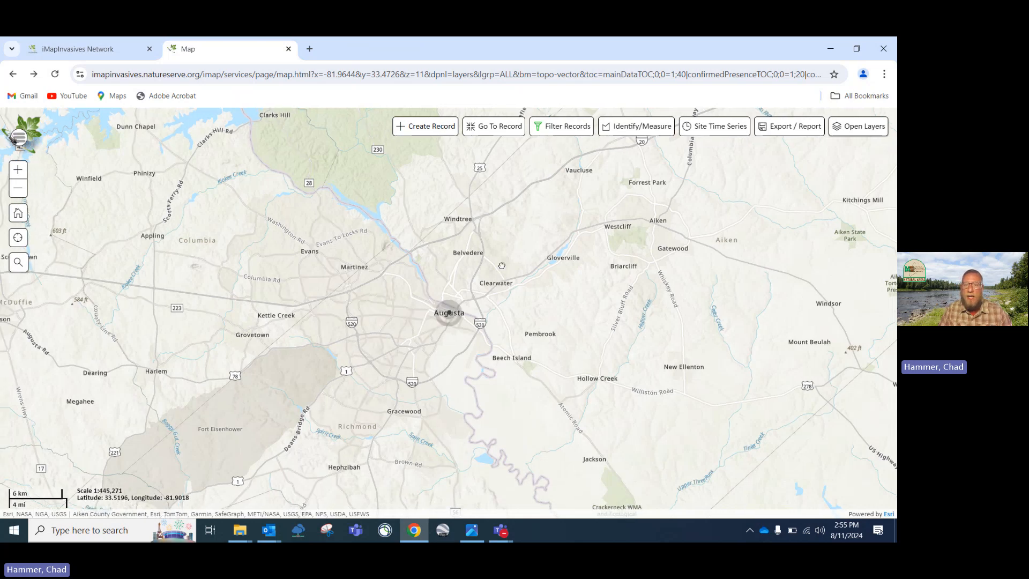
{"action": "scroll", "coordinate": [503, 268], "scroll_direction": "up", "scroll_amount": 1}
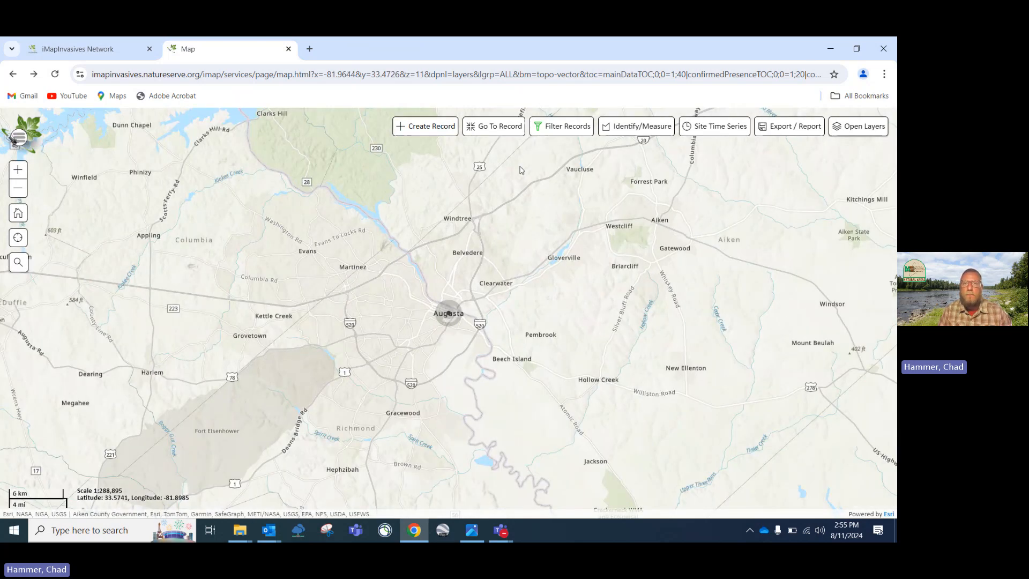
{"action": "left_click", "coordinate": [548, 132]}
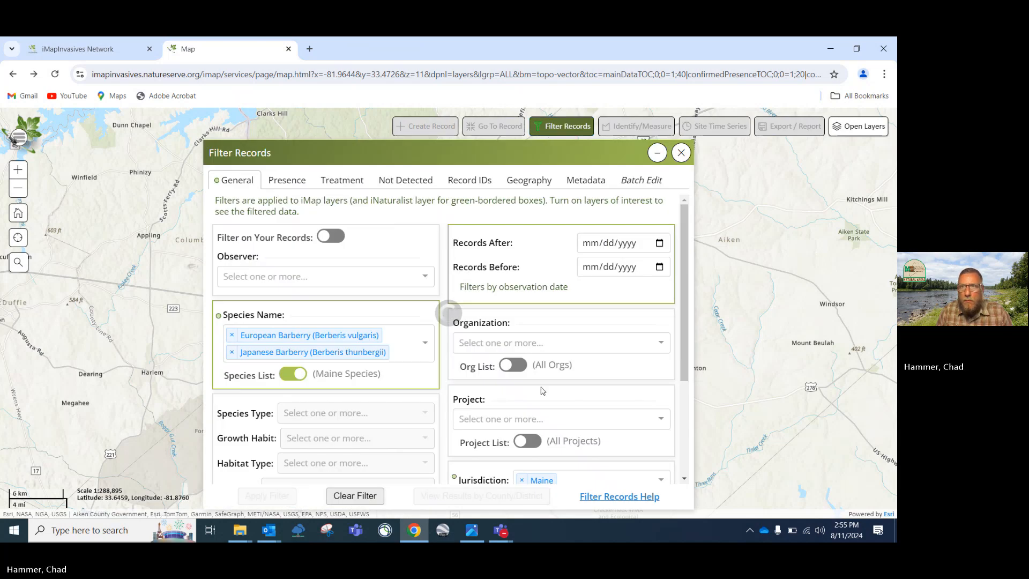
{"action": "left_click", "coordinate": [680, 154]}
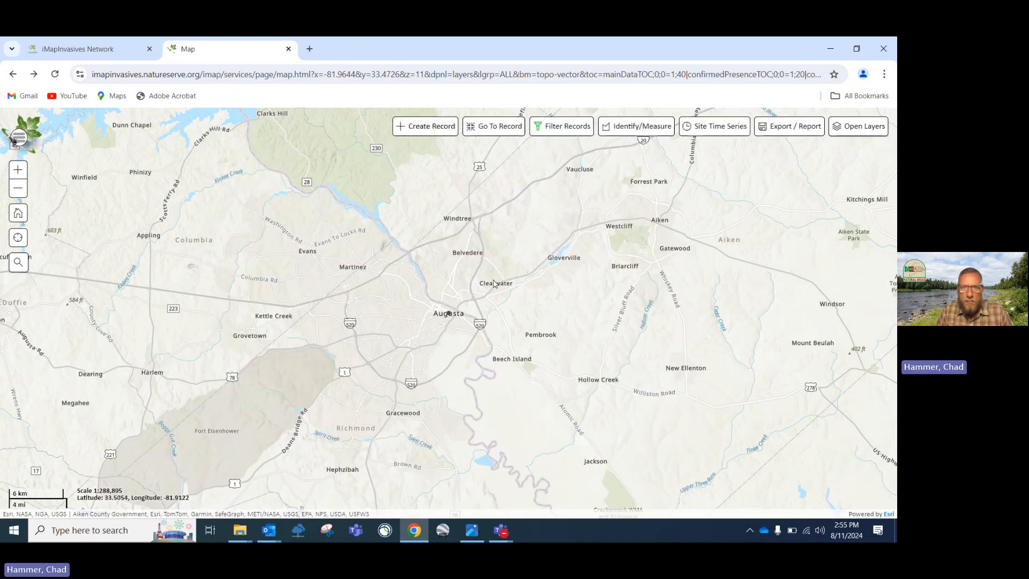
{"action": "scroll", "coordinate": [493, 280], "scroll_direction": "down", "scroll_amount": 2}
{"action": "scroll", "coordinate": [493, 280], "scroll_direction": "down", "scroll_amount": 1}
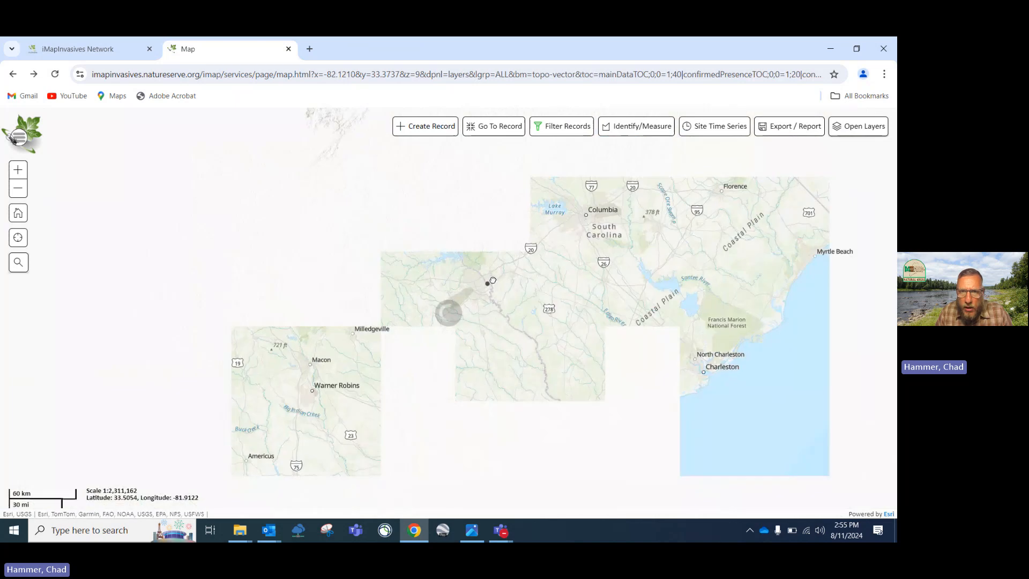
{"action": "scroll", "coordinate": [493, 281], "scroll_direction": "up", "scroll_amount": 2}
{"action": "scroll", "coordinate": [493, 281], "scroll_direction": "up", "scroll_amount": 2}
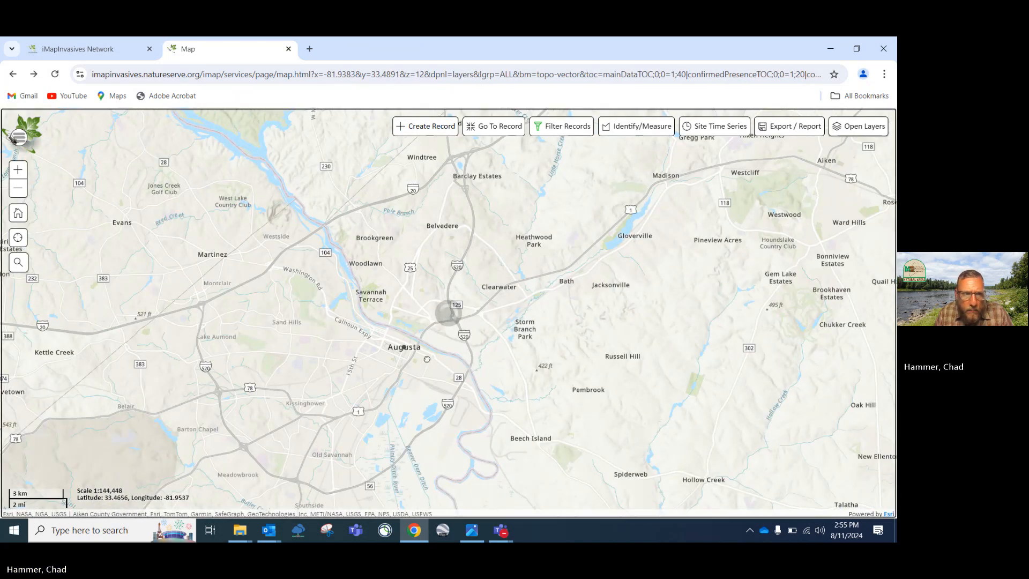
{"action": "left_click_drag", "start_coordinate": [423, 366], "coordinate": [467, 345]}
{"action": "scroll", "coordinate": [467, 345], "scroll_direction": "up", "scroll_amount": 3}
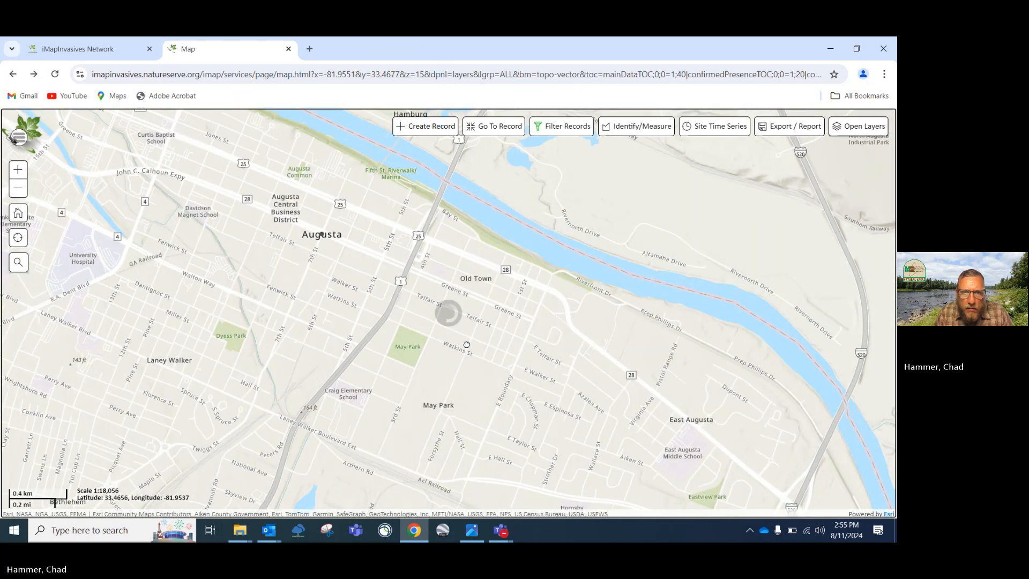
{"action": "scroll", "coordinate": [468, 348], "scroll_direction": "down", "scroll_amount": 3}
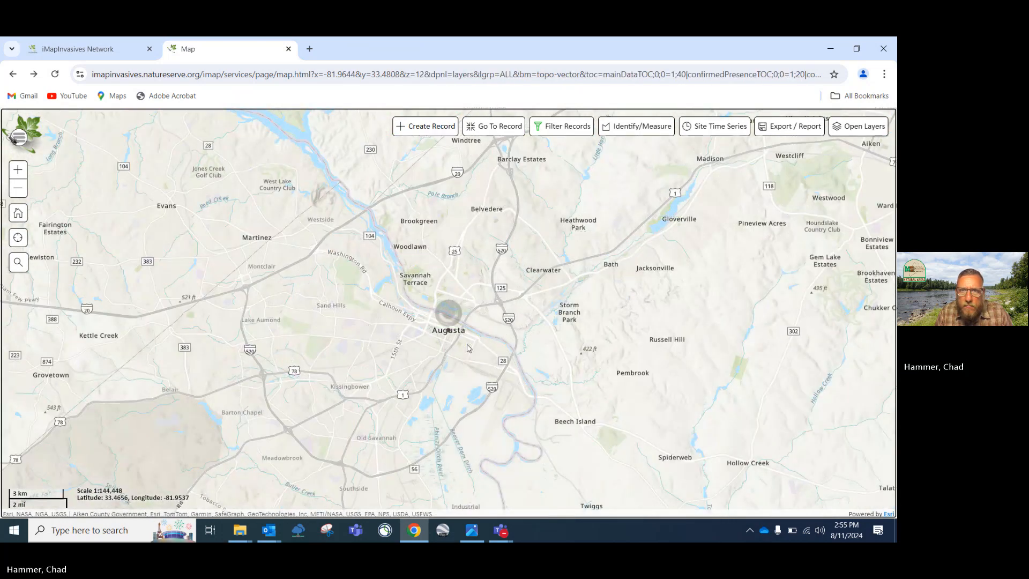
{"action": "scroll", "coordinate": [466, 346], "scroll_direction": "down", "scroll_amount": 1}
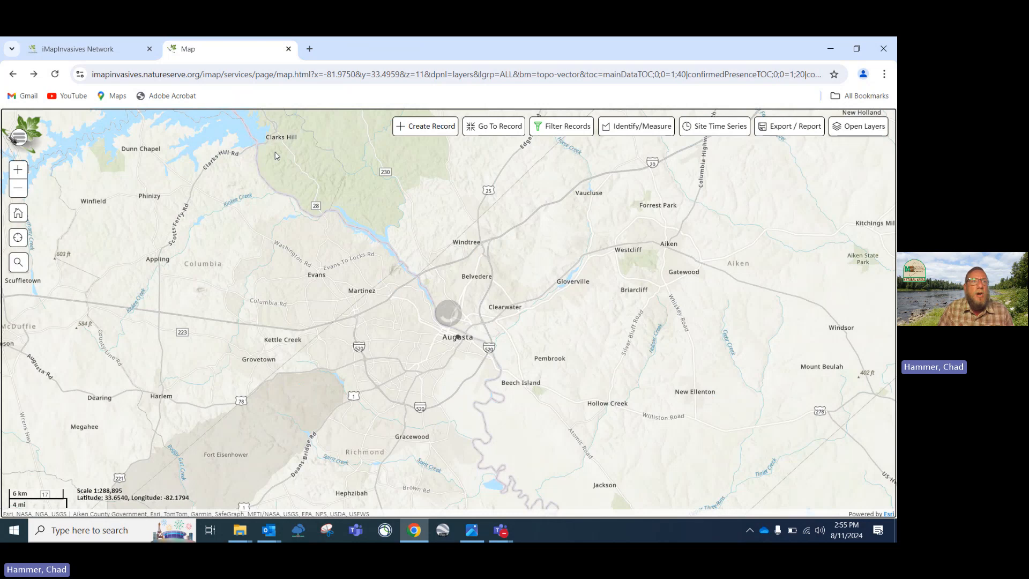
{"action": "left_click", "coordinate": [54, 75]}
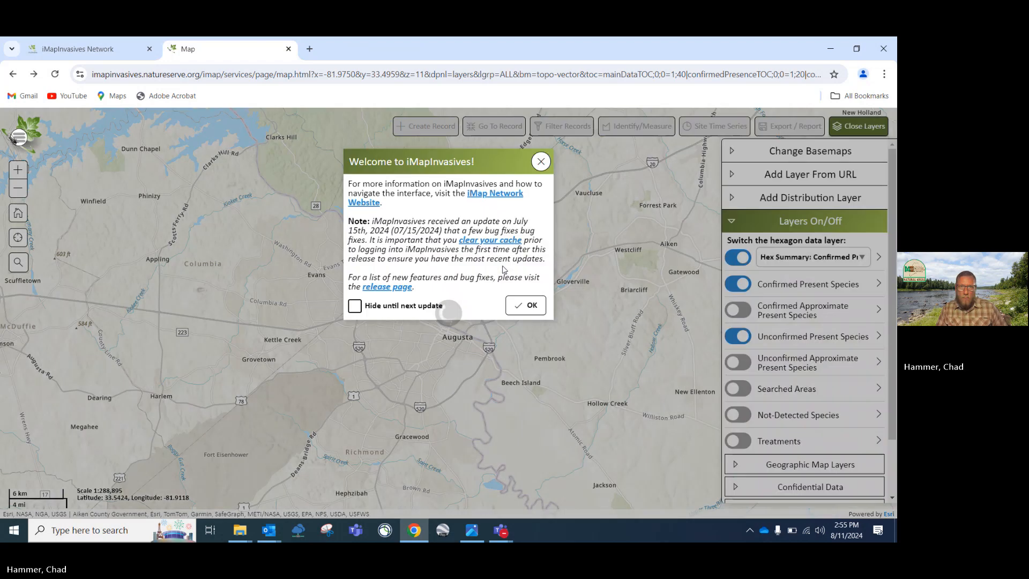
Dismiss the welcome notice, open and close Filter Records, and zoom out toward Athens
{"action": "left_click", "coordinate": [536, 311]}
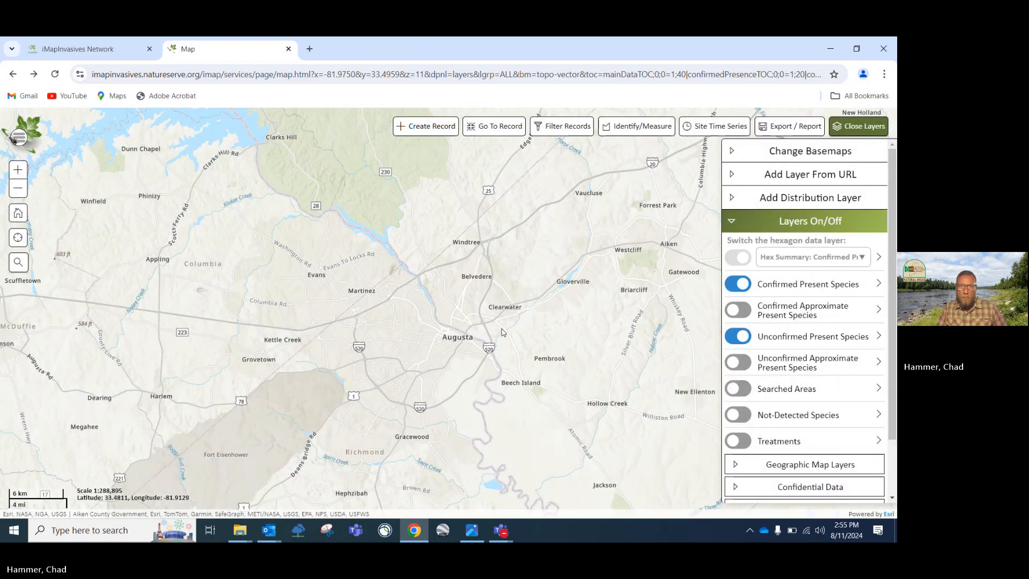
{"action": "left_click", "coordinate": [562, 129]}
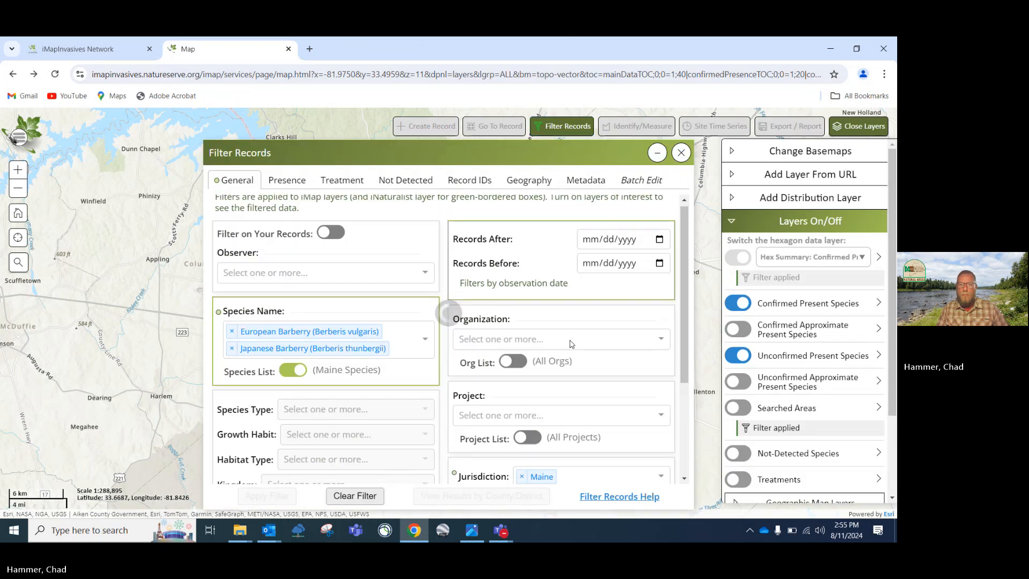
{"action": "scroll", "coordinate": [289, 268], "scroll_direction": "down", "scroll_amount": 1}
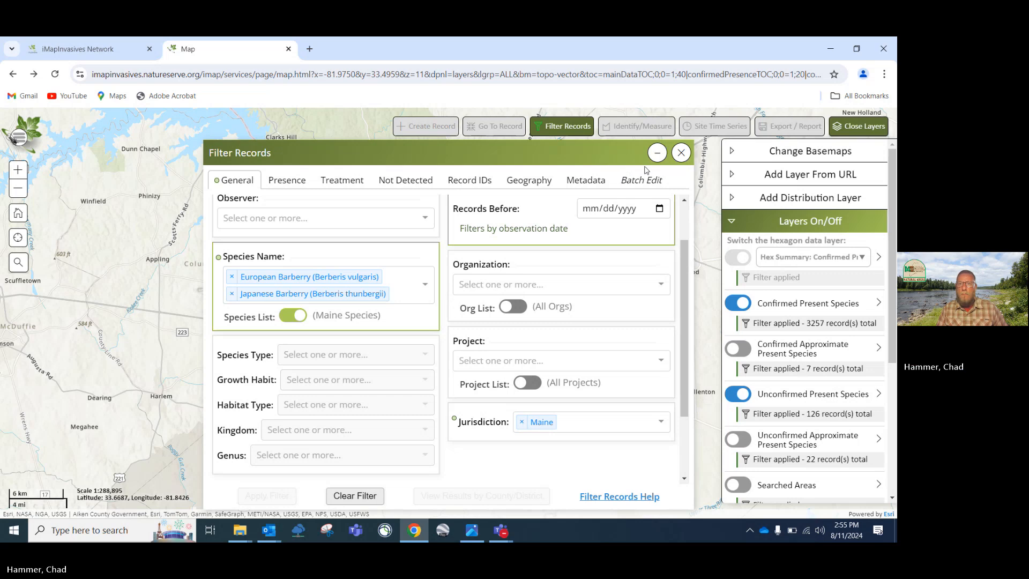
{"action": "left_click", "coordinate": [680, 154]}
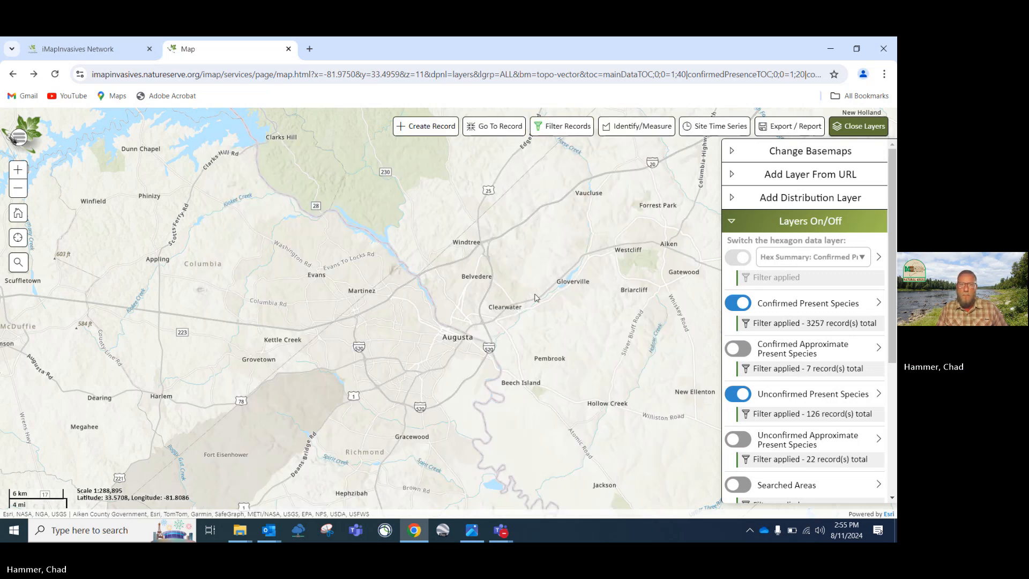
{"action": "scroll", "coordinate": [534, 294], "scroll_direction": "down", "scroll_amount": 2}
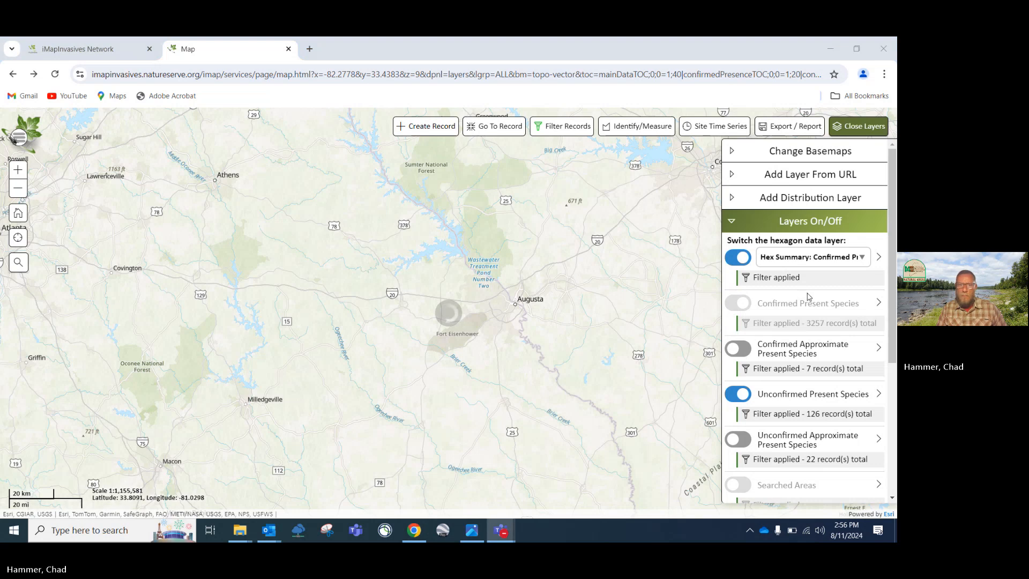
Zoom out and pan from Georgia through Virginia and New England into central Maine
{"action": "scroll", "coordinate": [565, 279], "scroll_direction": "down", "scroll_amount": 1}
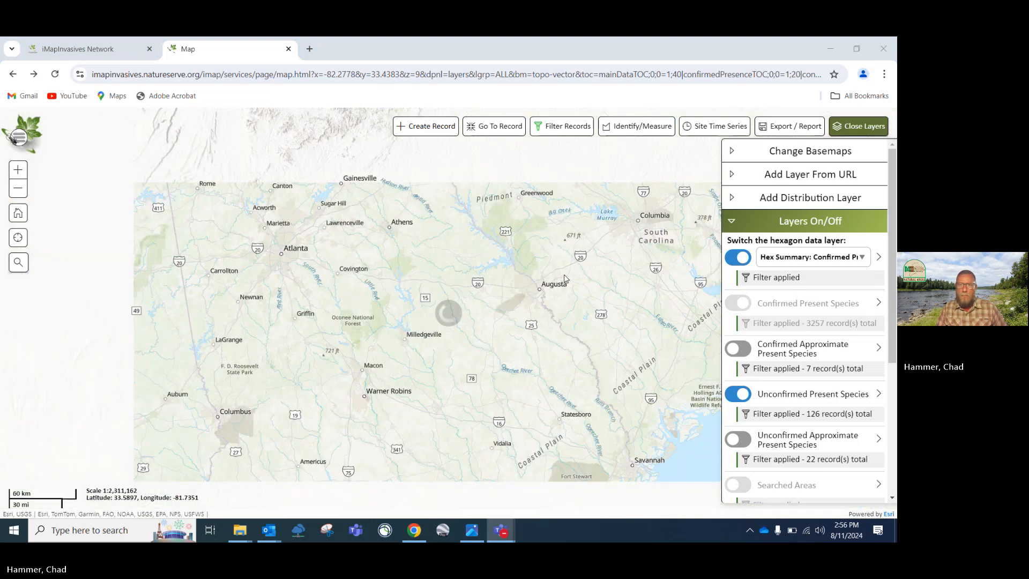
{"action": "scroll", "coordinate": [564, 279], "scroll_direction": "down", "scroll_amount": 2}
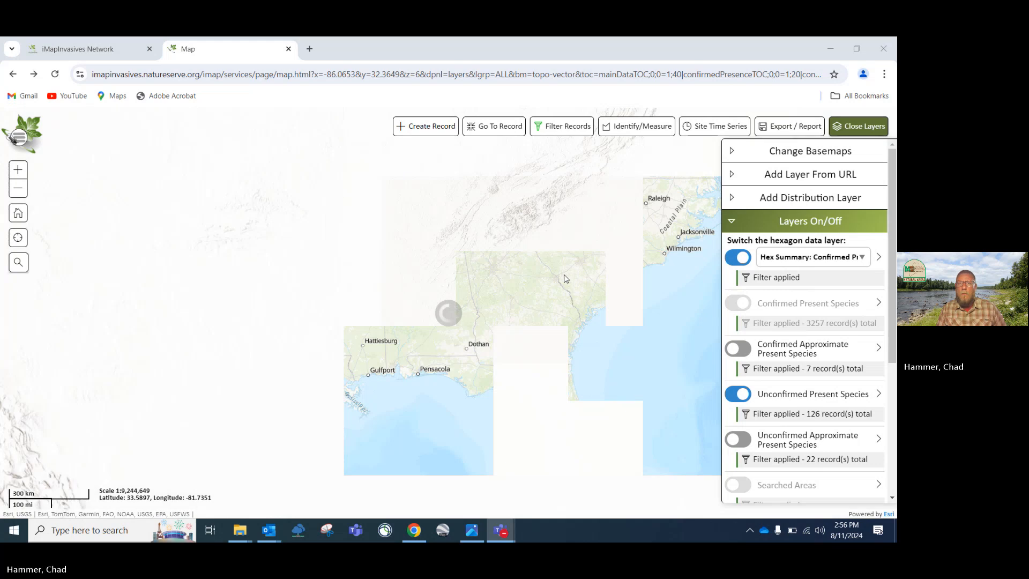
{"action": "left_click", "coordinate": [637, 126]}
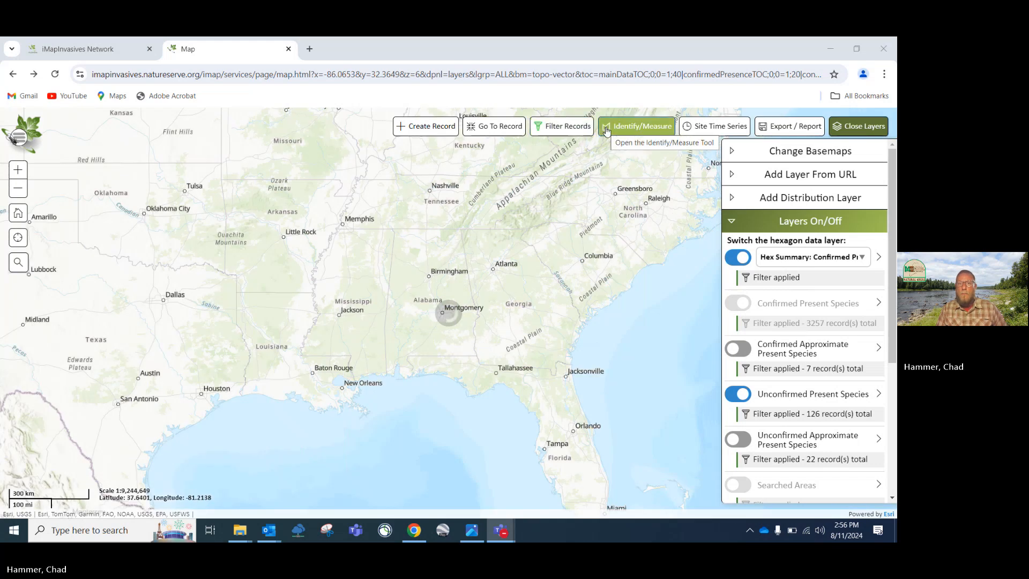
{"action": "left_click_drag", "start_coordinate": [548, 243], "coordinate": [413, 354]}
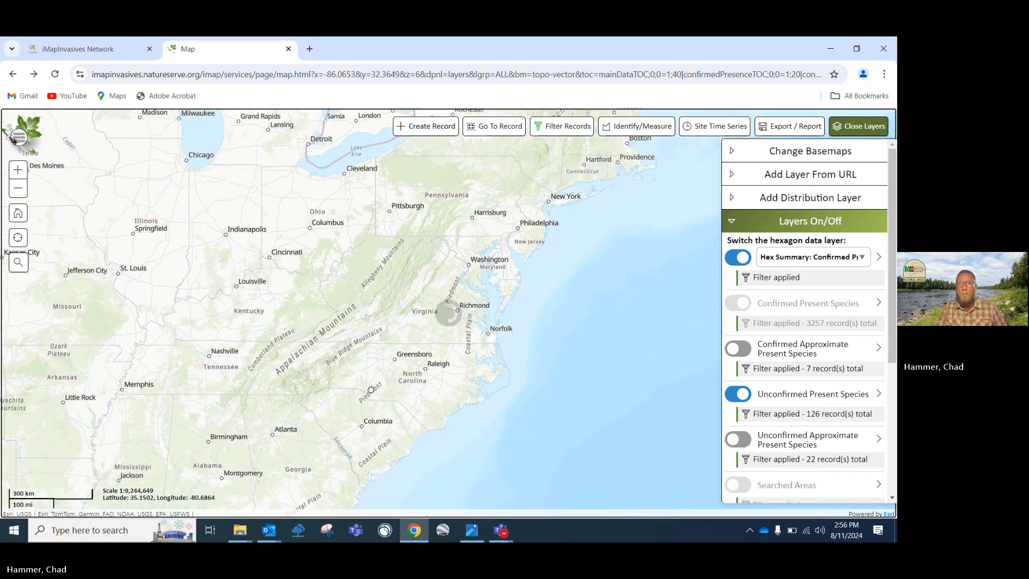
{"action": "left_click_drag", "start_coordinate": [453, 382], "coordinate": [432, 422]}
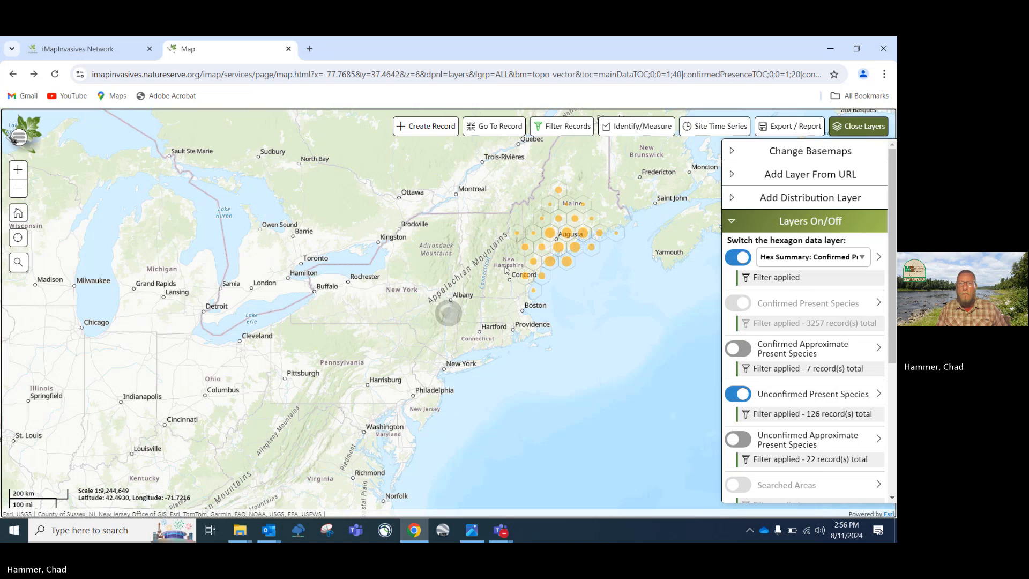
{"action": "left_click_drag", "start_coordinate": [583, 224], "coordinate": [535, 352]}
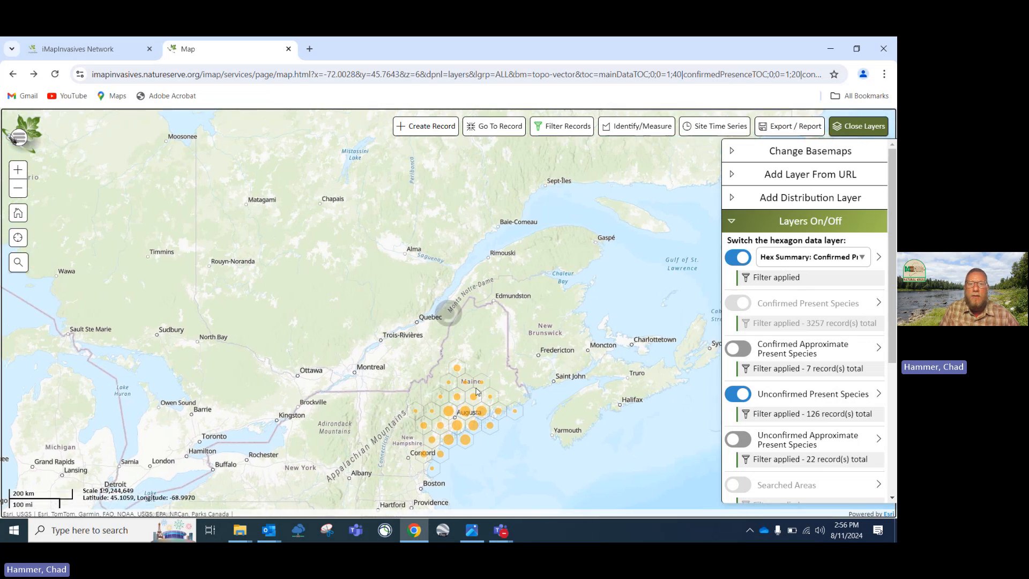
{"action": "scroll", "coordinate": [475, 388], "scroll_direction": "up", "scroll_amount": 3}
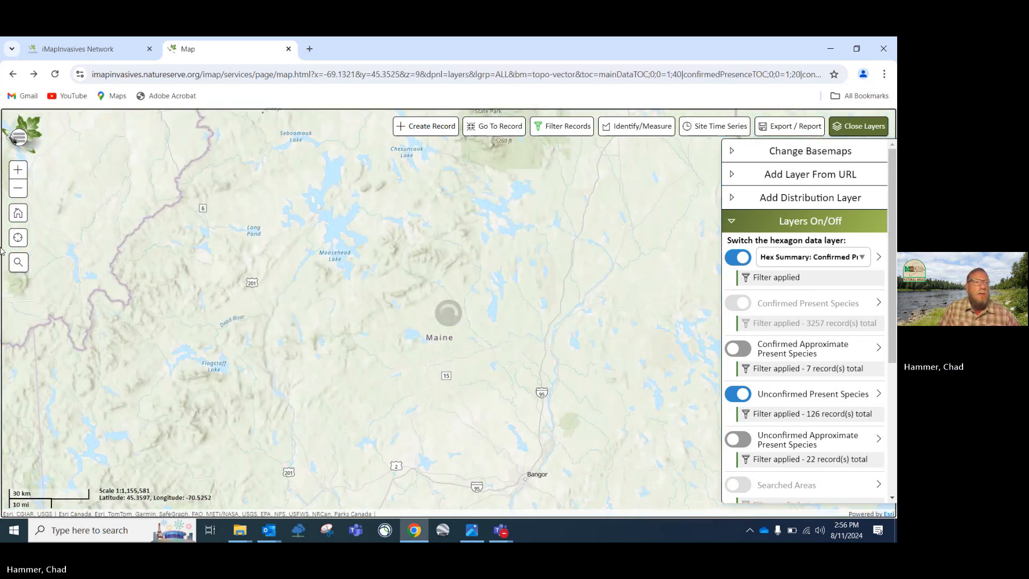
Search 'Augusta mai', go to Augusta, Maine, and dismiss the result popup
{"action": "left_click", "coordinate": [18, 262]}
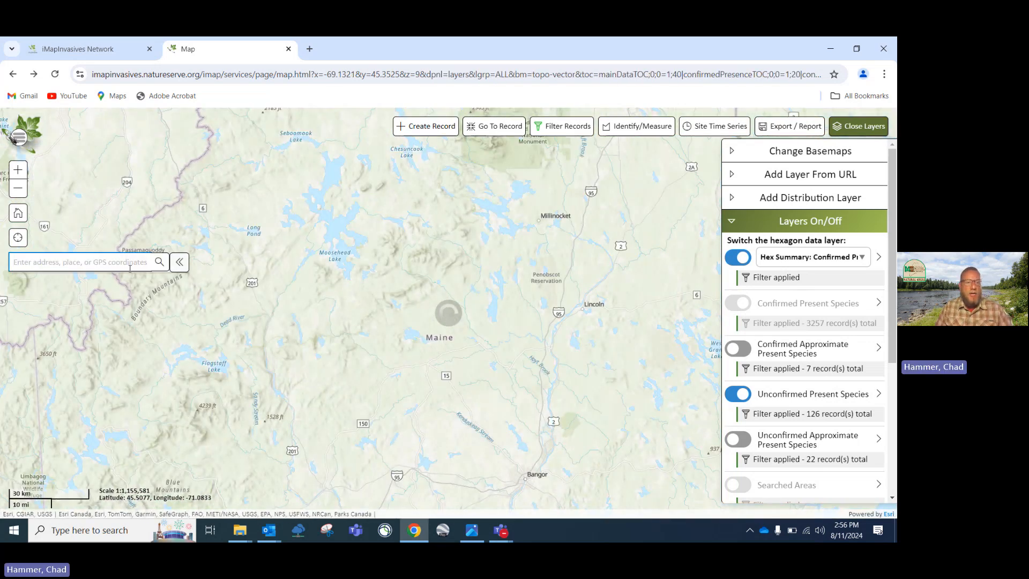
{"action": "type", "text": "Aug"}
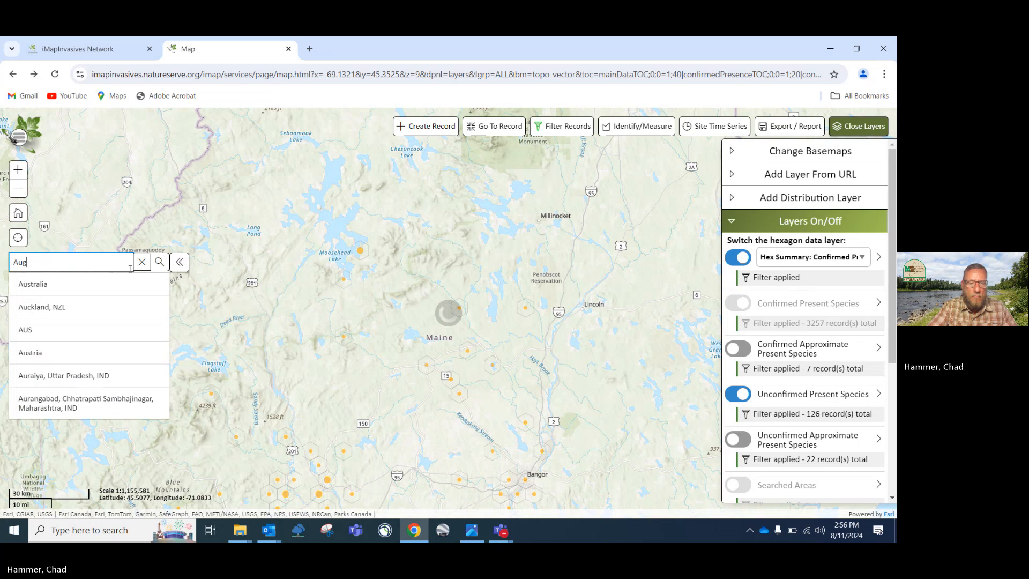
{"action": "type", "text": "usta maine"}
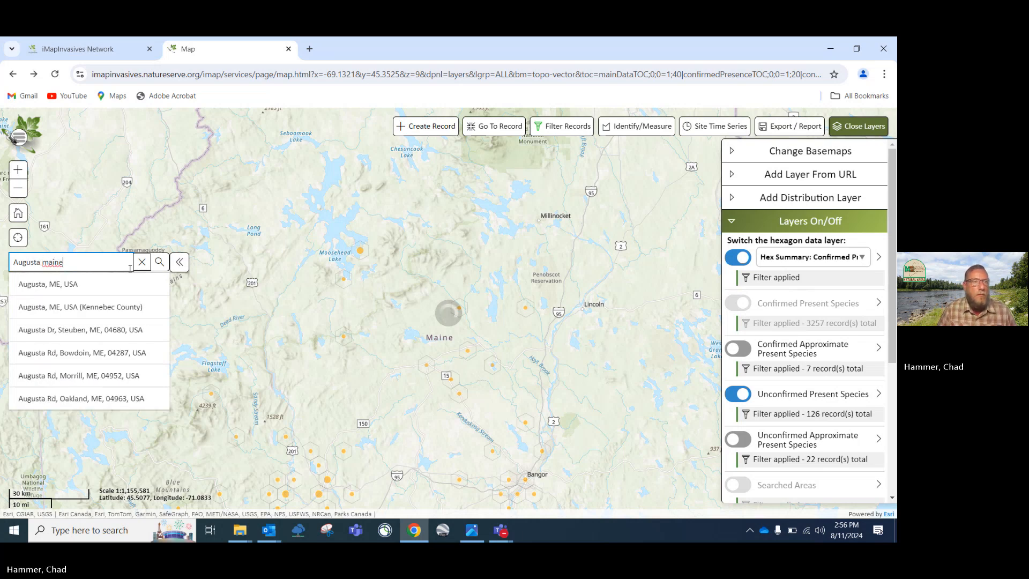
{"action": "left_click", "coordinate": [69, 286]}
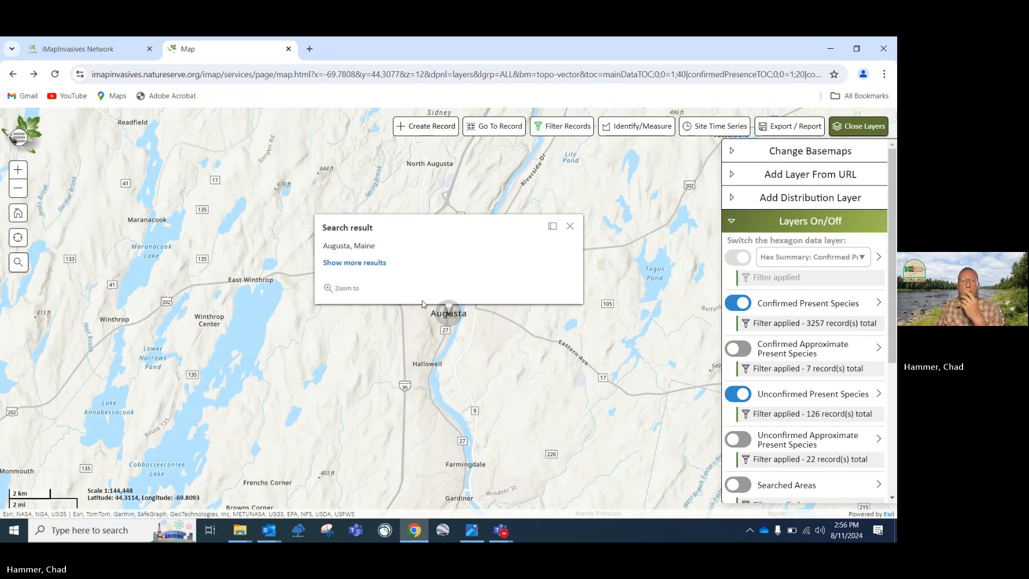
{"action": "left_click", "coordinate": [570, 225]}
Zoom and recentre on the Augusta–Hallowell records, hiding and reopening the layers panel
{"action": "scroll", "coordinate": [538, 298], "scroll_direction": "down", "scroll_amount": 1}
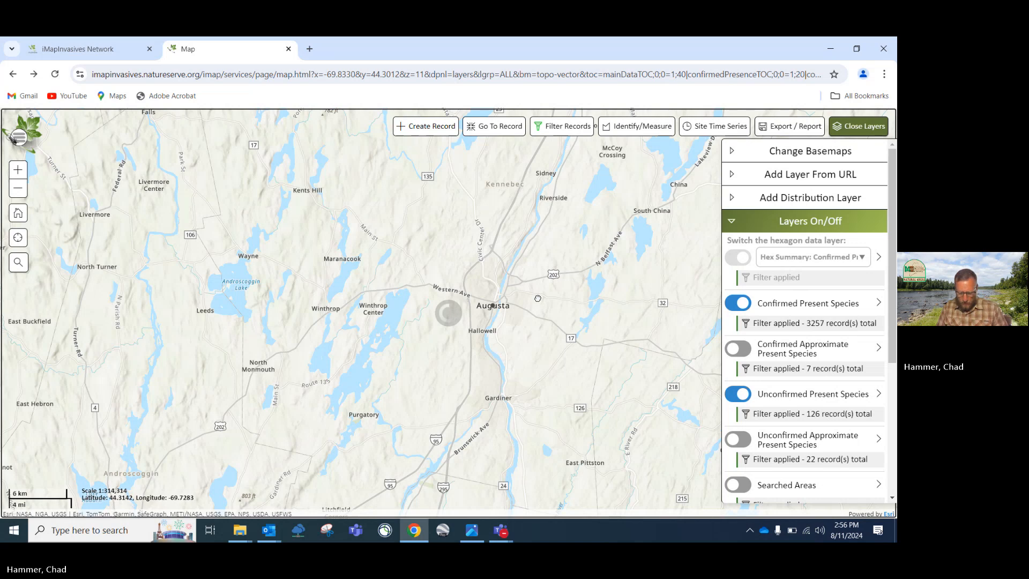
{"action": "scroll", "coordinate": [539, 302], "scroll_direction": "down", "scroll_amount": 1}
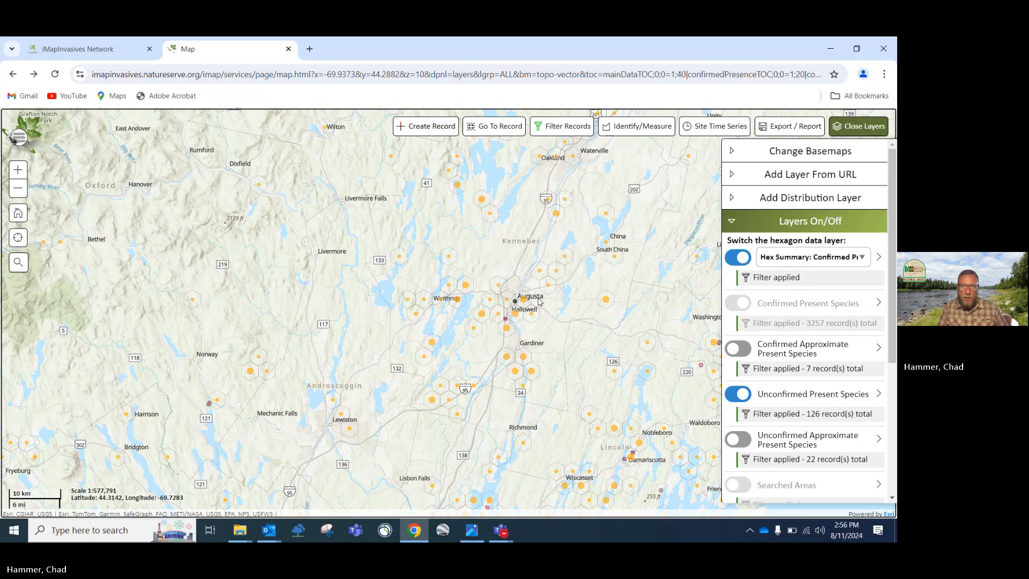
{"action": "scroll", "coordinate": [539, 301], "scroll_direction": "up", "scroll_amount": 2}
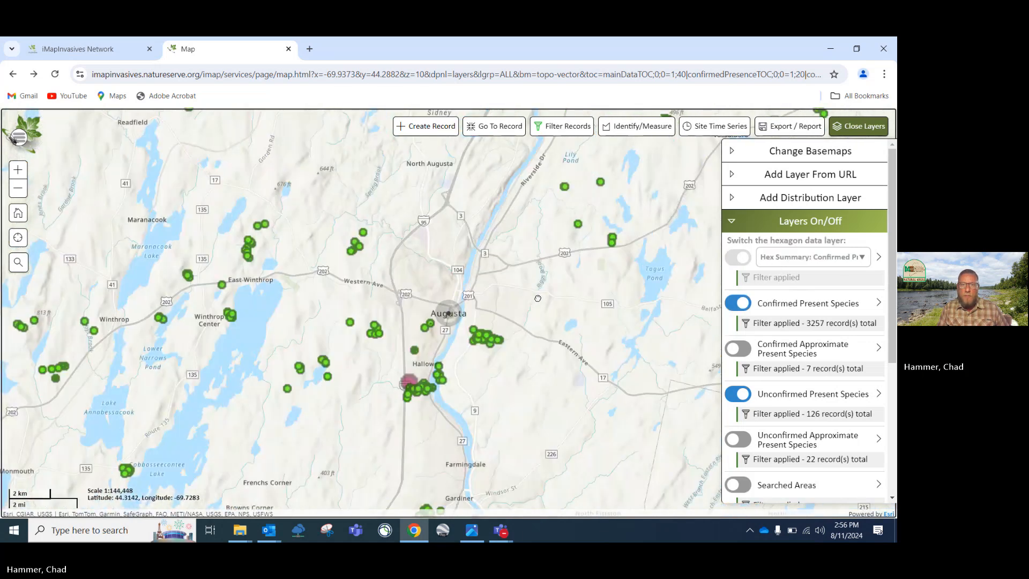
{"action": "left_click_drag", "start_coordinate": [509, 390], "coordinate": [545, 354]}
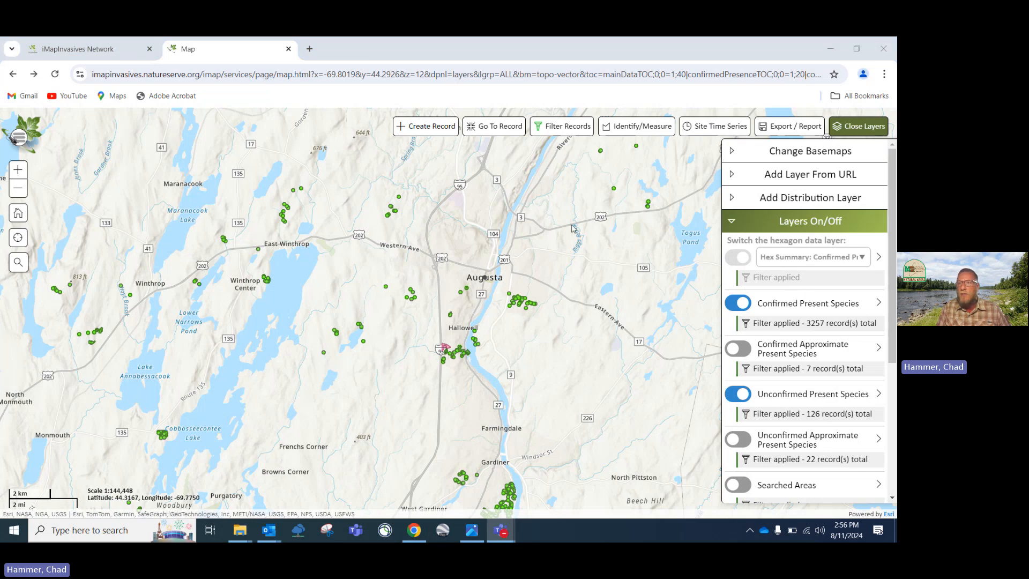
{"action": "left_click", "coordinate": [842, 127]}
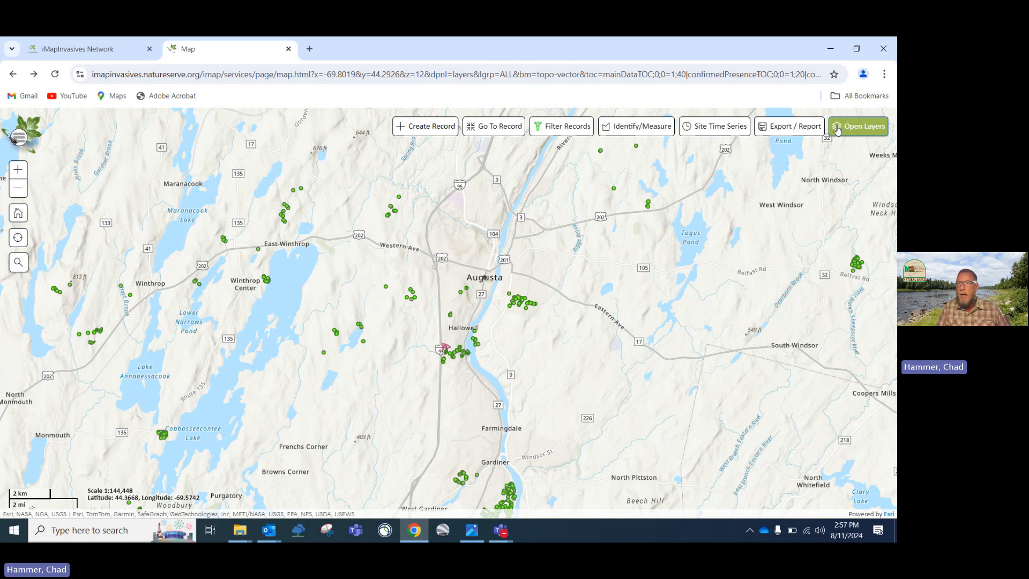
{"action": "left_click", "coordinate": [839, 129]}
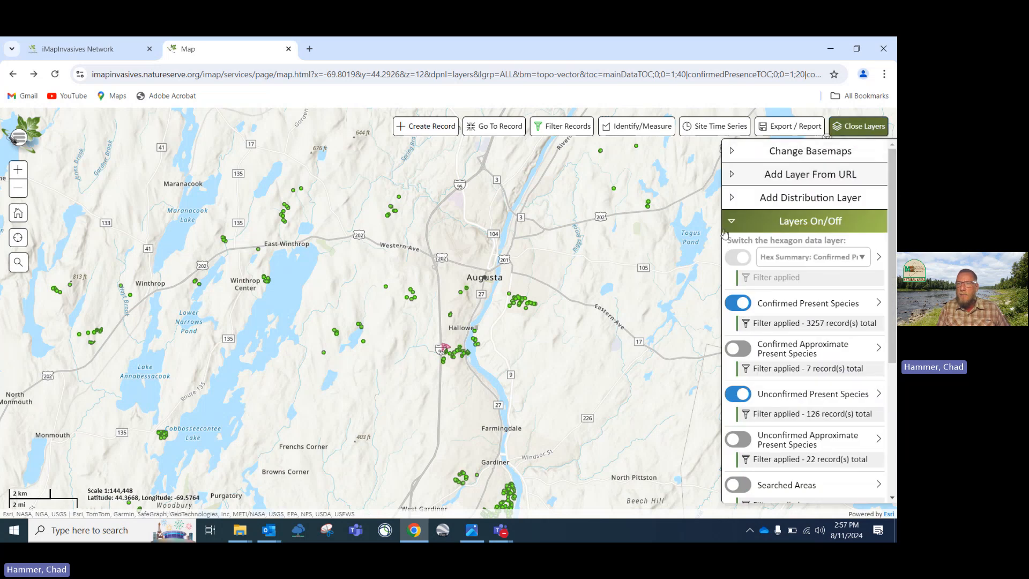
Collapse the layer toggles, peek at the legend, and choose the Satellite basemap
{"action": "left_click", "coordinate": [761, 221]}
{"action": "left_click", "coordinate": [734, 249]}
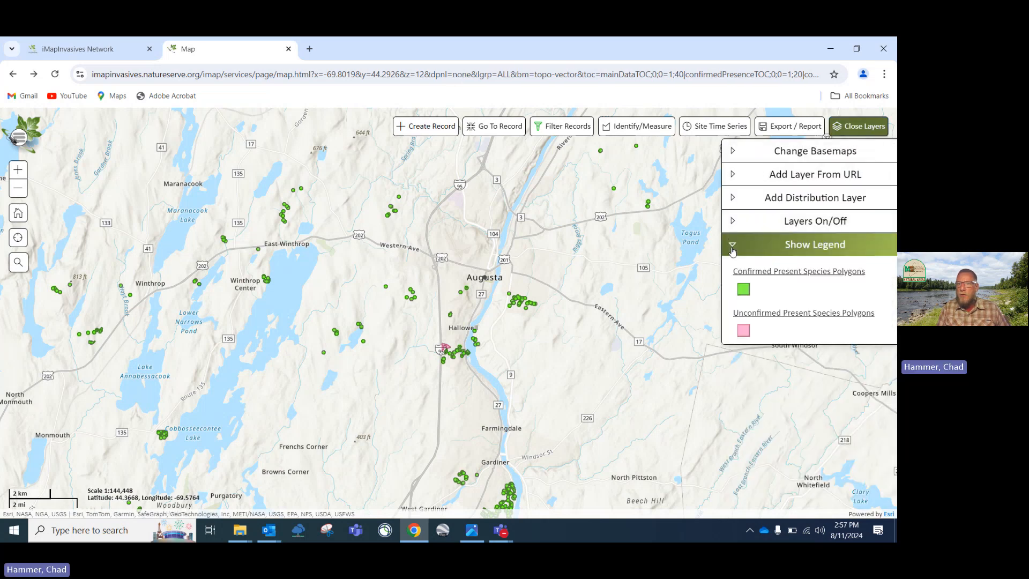
{"action": "left_click", "coordinate": [733, 245]}
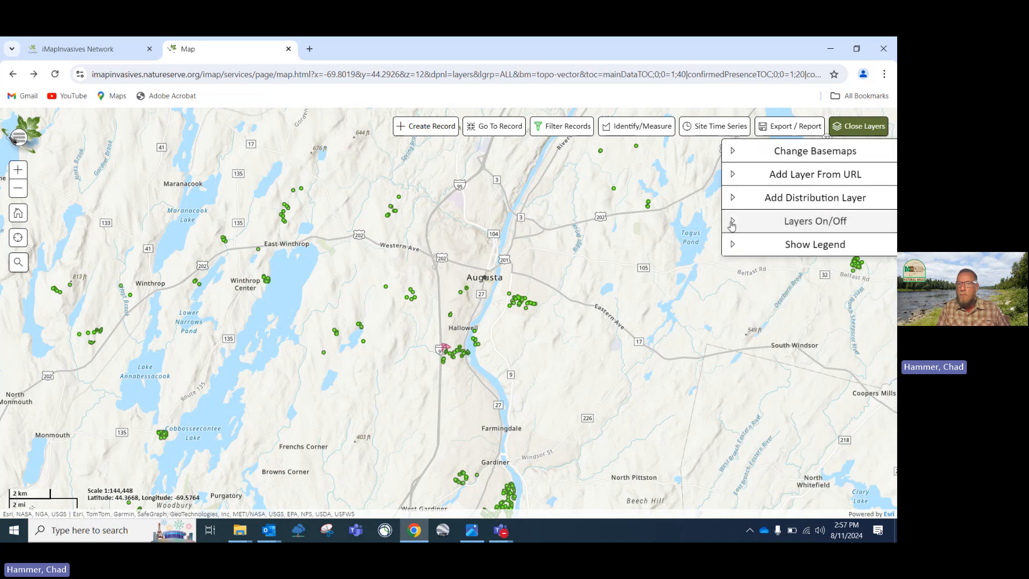
{"action": "left_click", "coordinate": [730, 151]}
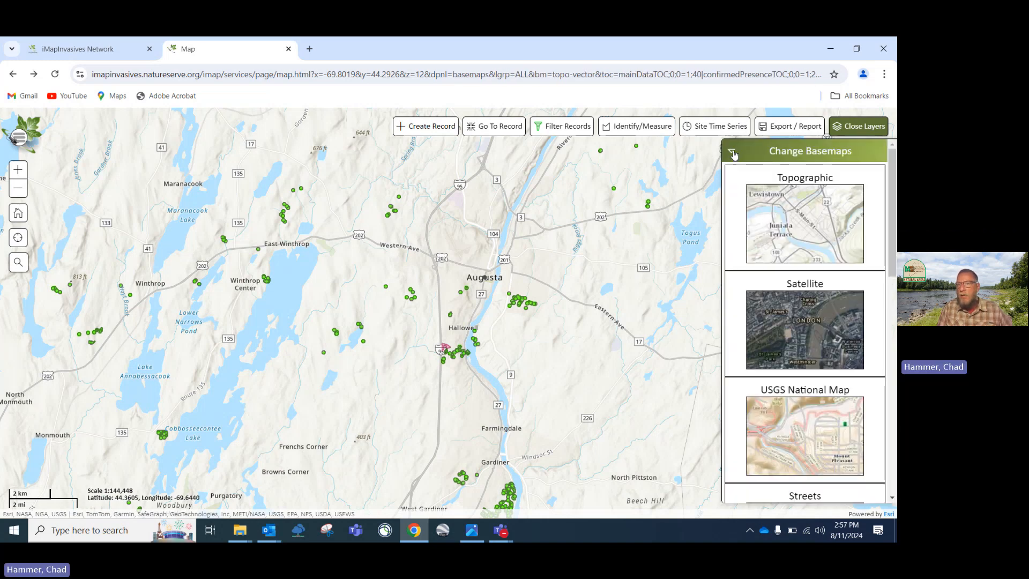
{"action": "left_click", "coordinate": [793, 313]}
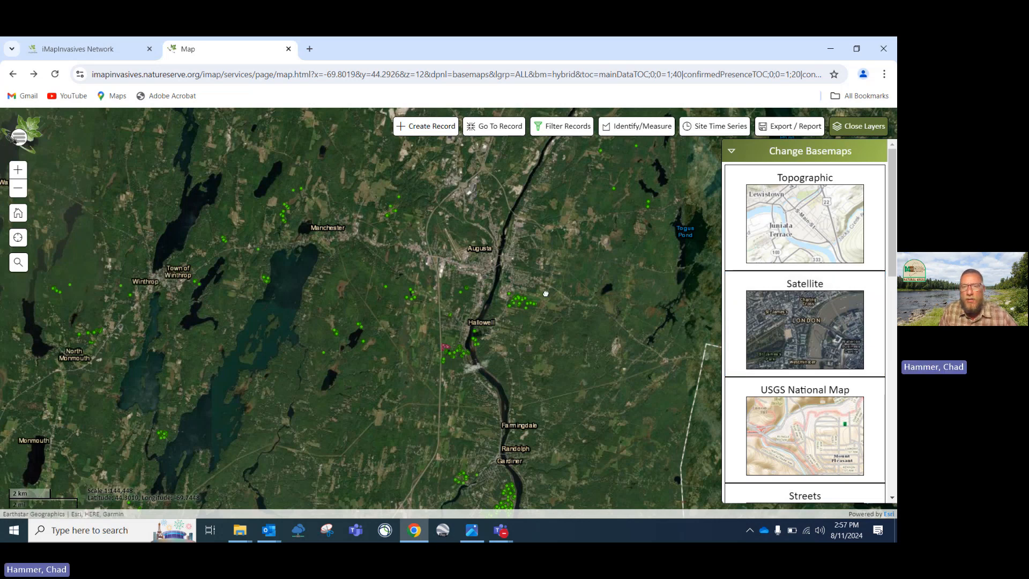
Zoom in and centre the dense cluster of green records around Augusta and Hallowell
{"action": "scroll", "coordinate": [546, 293], "scroll_direction": "up", "scroll_amount": 2}
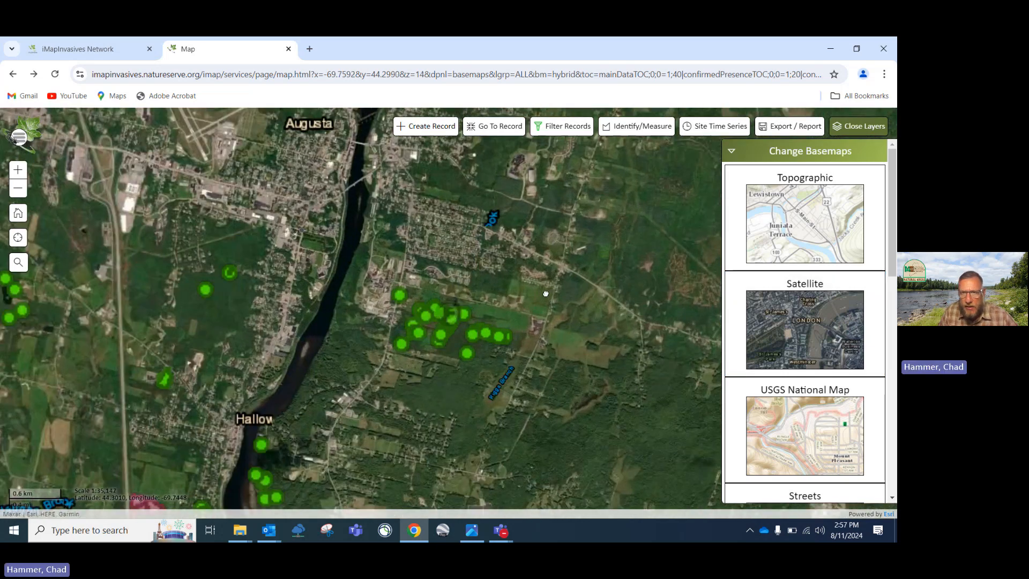
{"action": "scroll", "coordinate": [546, 293], "scroll_direction": "up", "scroll_amount": 1}
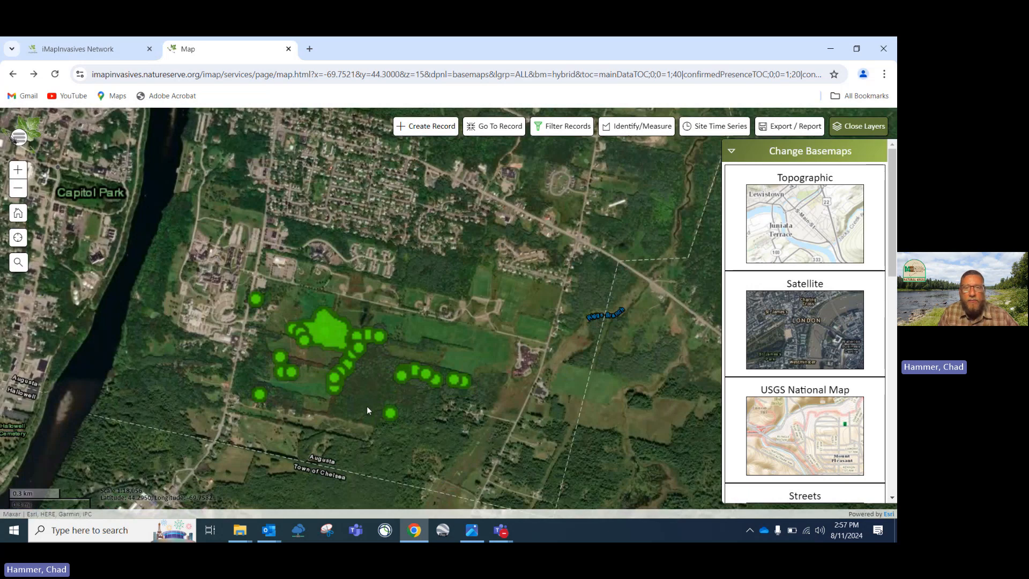
{"action": "left_click_drag", "start_coordinate": [366, 410], "coordinate": [418, 355]}
{"action": "scroll", "coordinate": [418, 355], "scroll_direction": "up", "scroll_amount": 1}
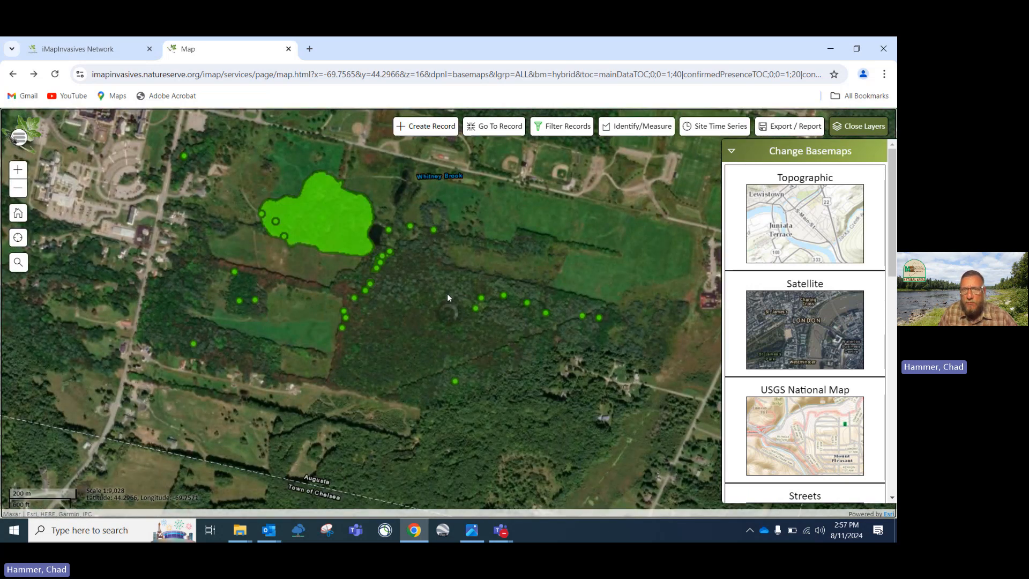
{"action": "scroll", "coordinate": [465, 279], "scroll_direction": "down", "scroll_amount": 3}
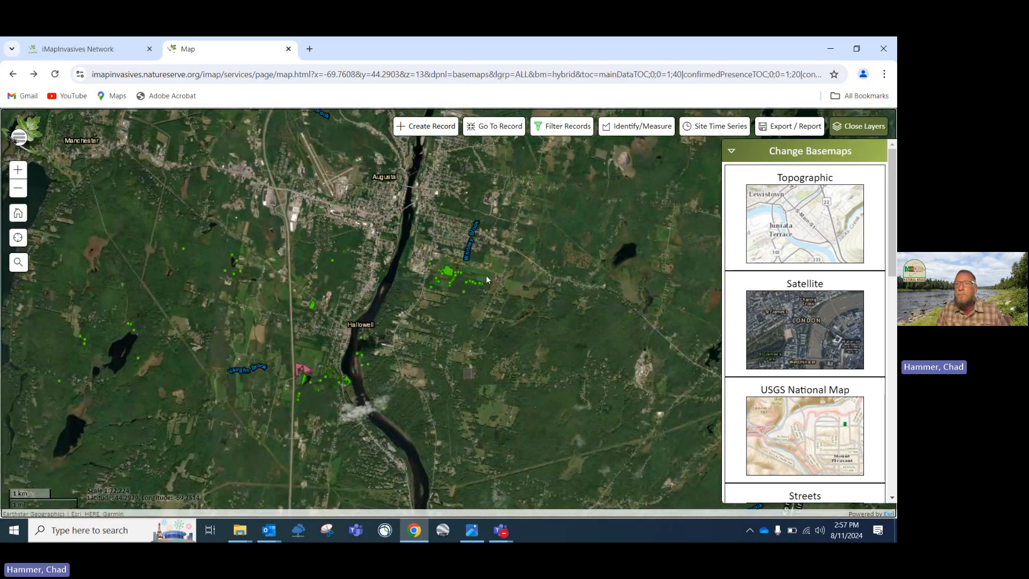
Collapse the basemap choices and close the add-layer-from-URL form without adding a layer
{"action": "left_click", "coordinate": [732, 151]}
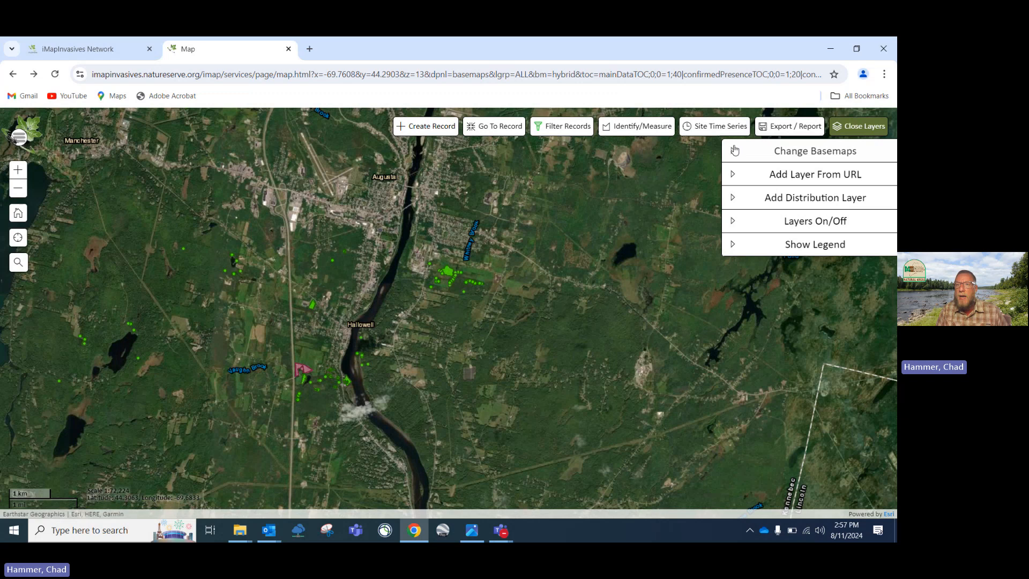
{"action": "left_click", "coordinate": [733, 177]}
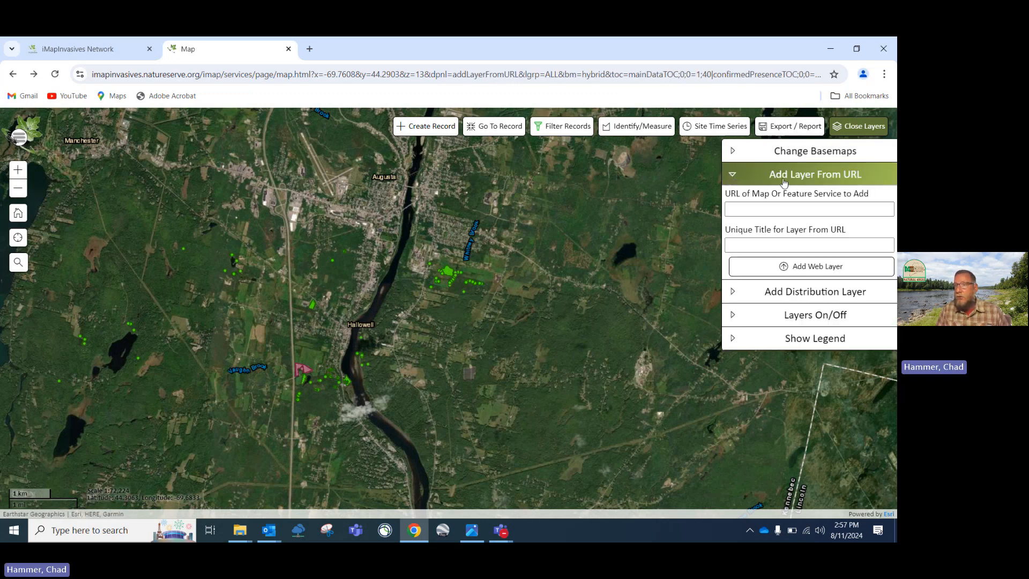
{"action": "left_click", "coordinate": [733, 176]}
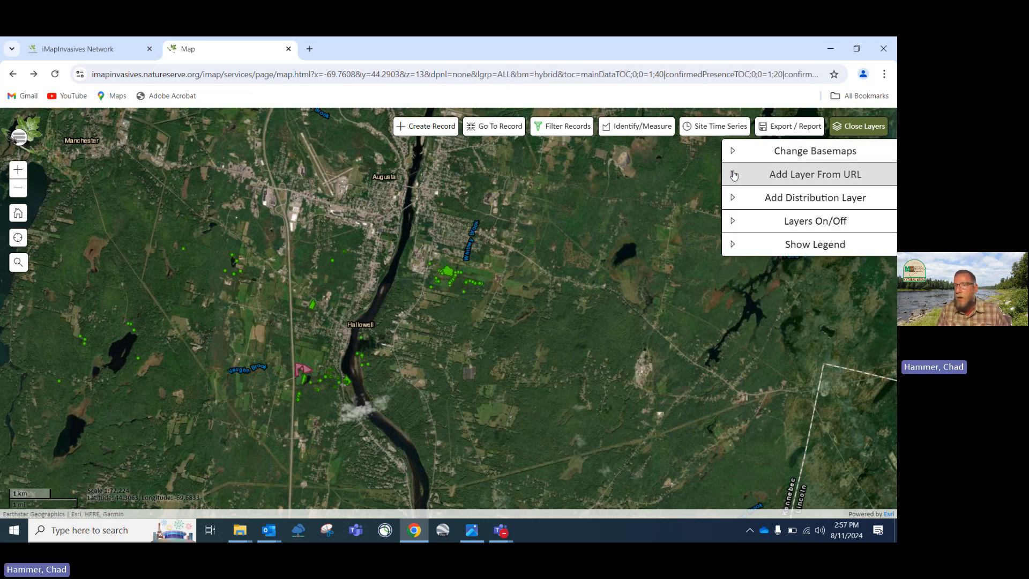
Leave the distribution geography on Counties/Districts and collapse the Add Distribution Layer settings
{"action": "left_click", "coordinate": [733, 199]}
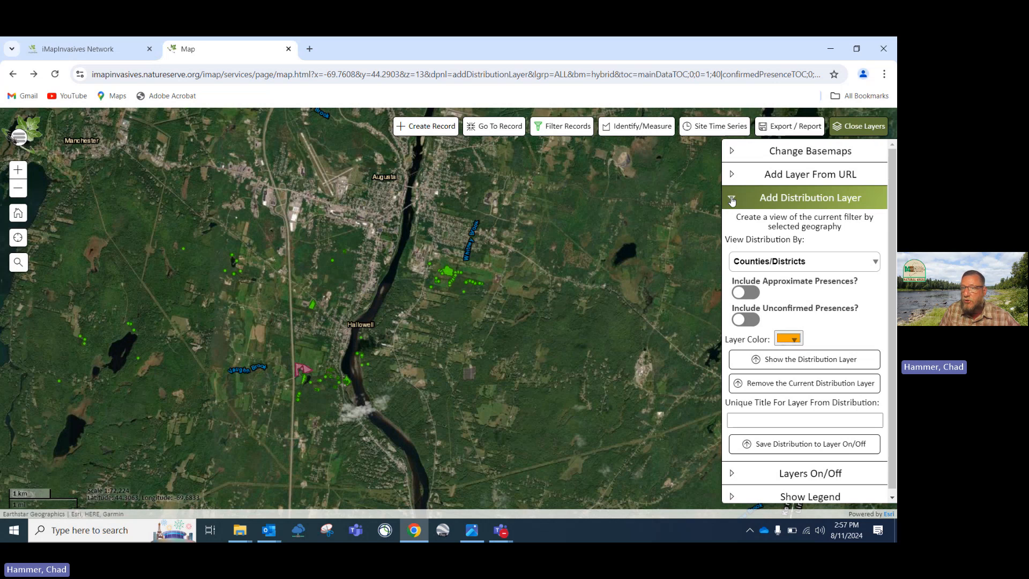
{"action": "left_click", "coordinate": [876, 262]}
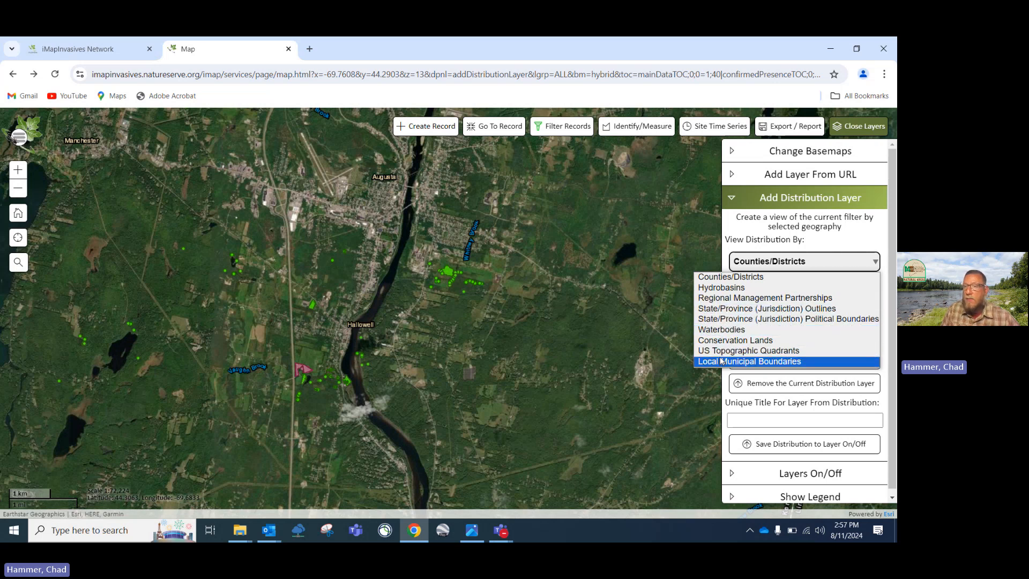
{"action": "left_click", "coordinate": [875, 262]}
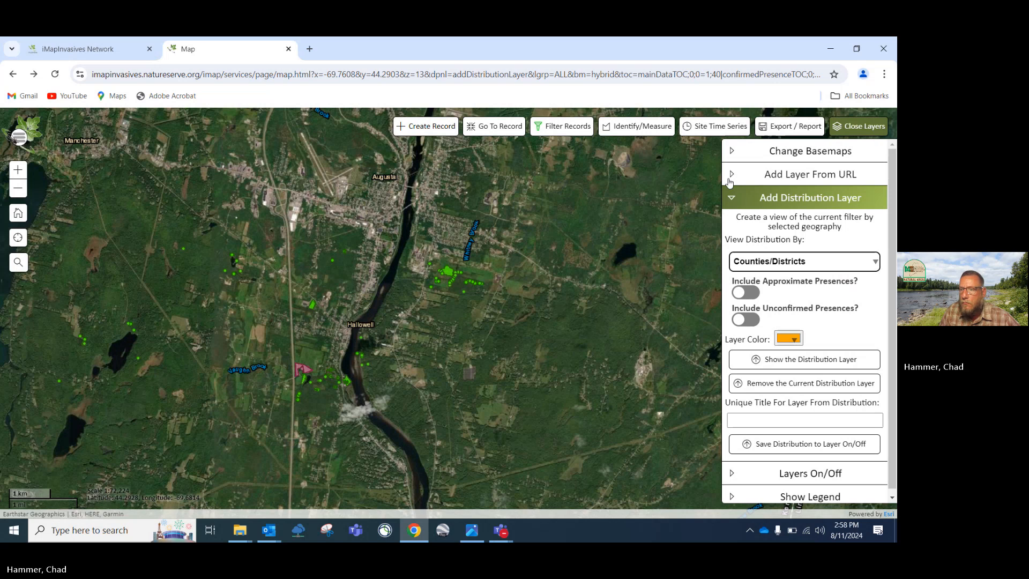
{"action": "scroll", "coordinate": [776, 357], "scroll_direction": "down", "scroll_amount": 1}
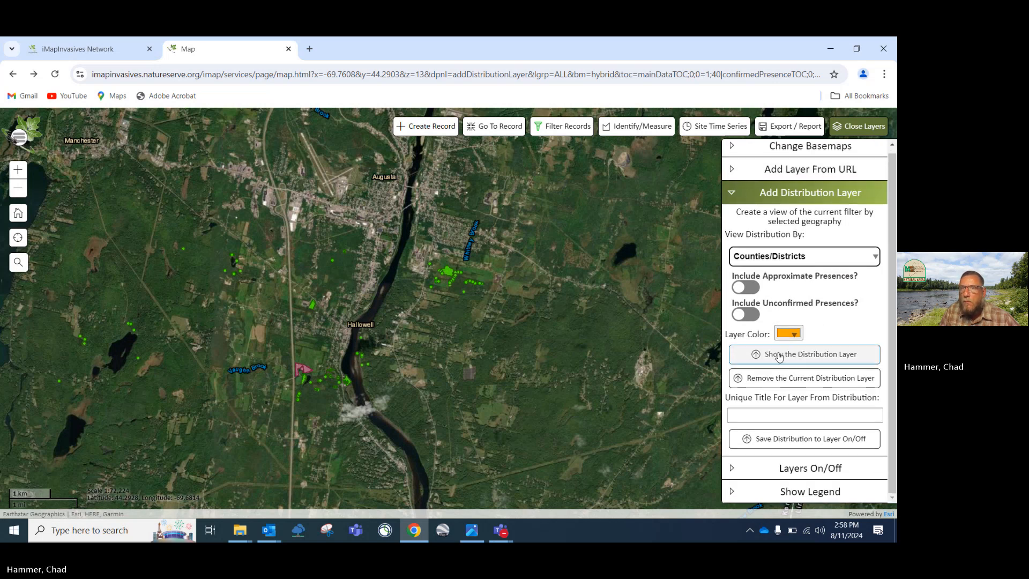
{"action": "left_click", "coordinate": [732, 193]}
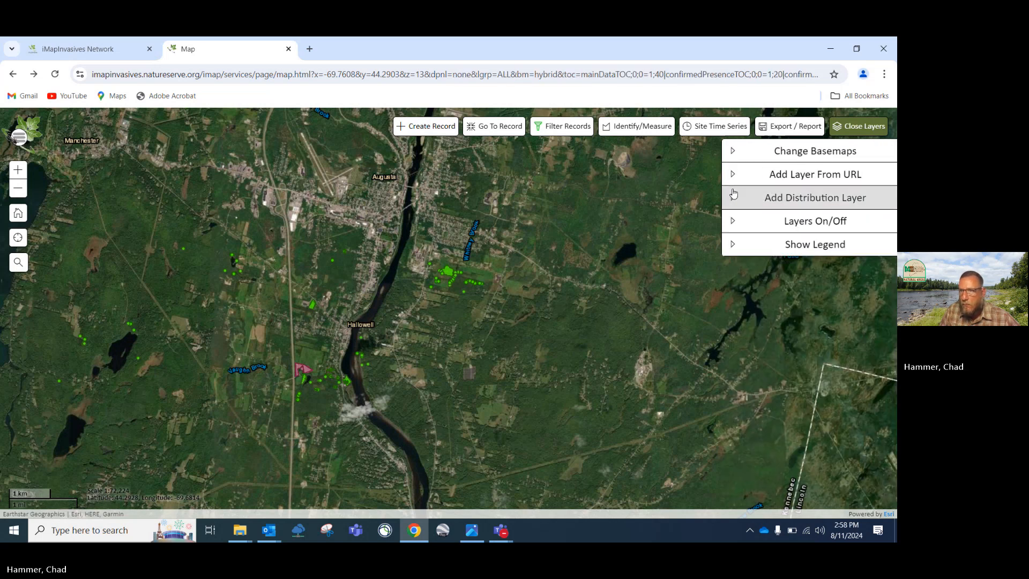
Switch off the Unconfirmed Present Species layer under Layers On/Off
{"action": "left_click", "coordinate": [731, 223]}
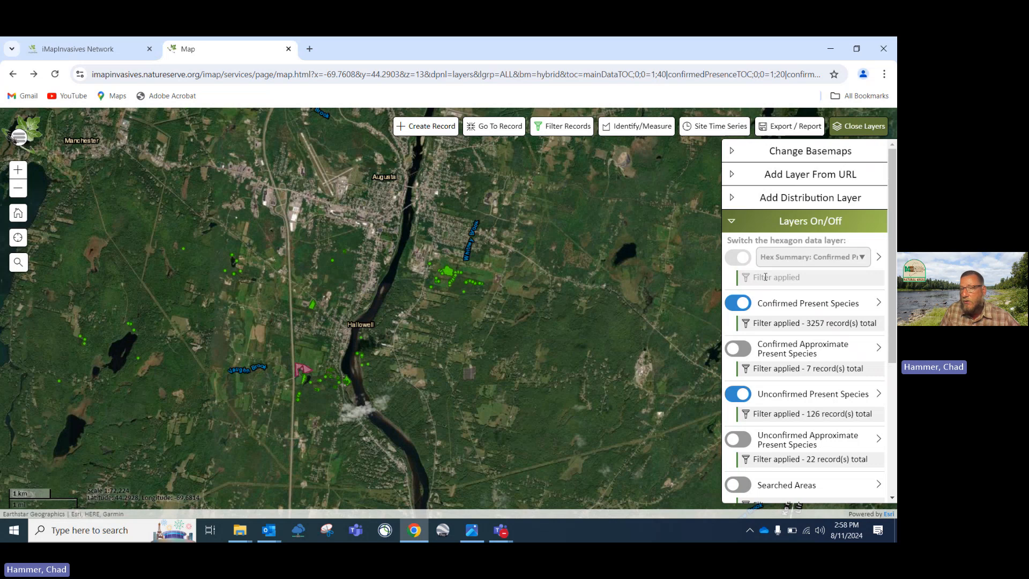
{"action": "scroll", "coordinate": [766, 295], "scroll_direction": "down", "scroll_amount": 3}
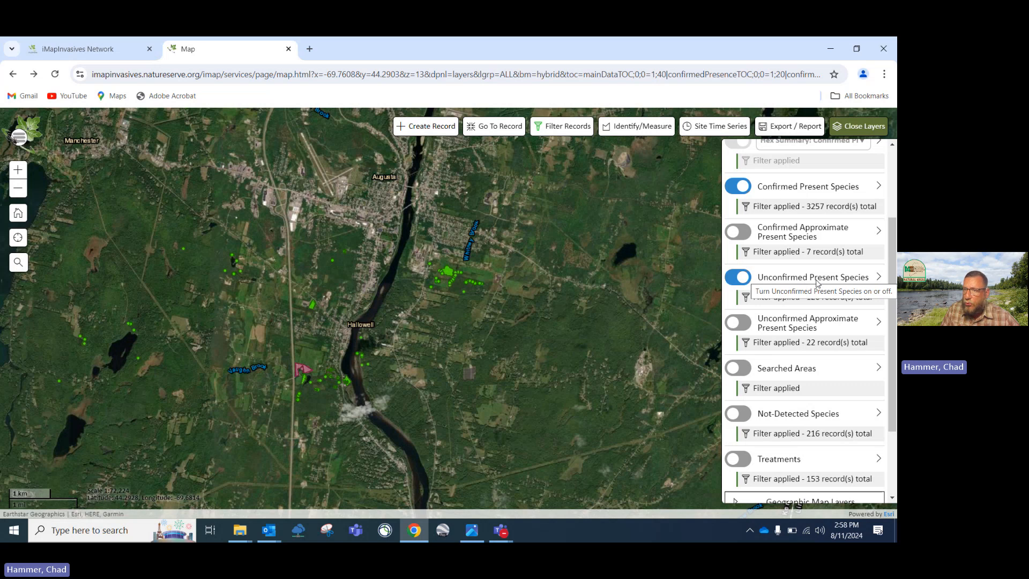
{"action": "left_click", "coordinate": [732, 278]}
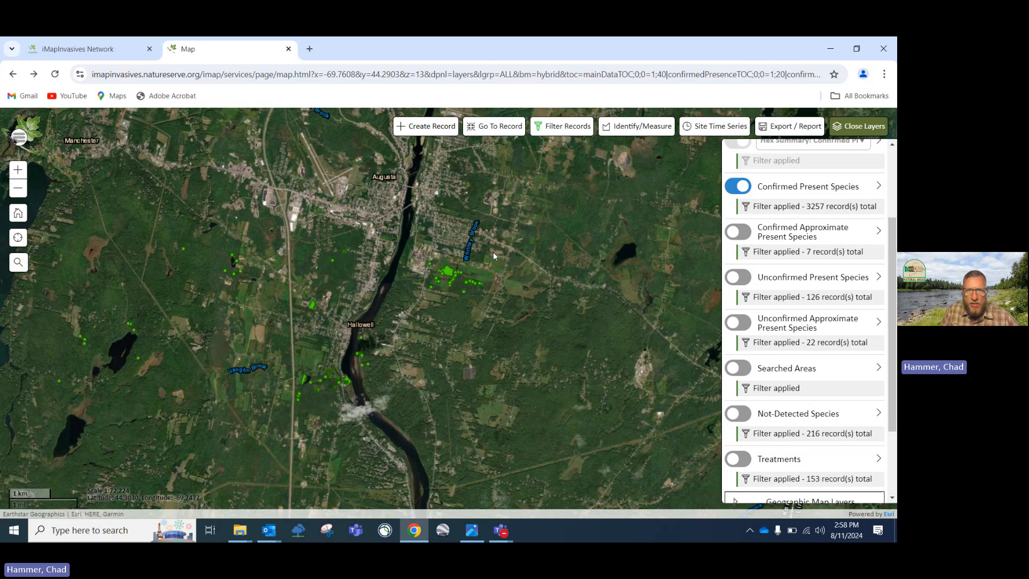
{"action": "scroll", "coordinate": [451, 297], "scroll_direction": "up", "scroll_amount": 1}
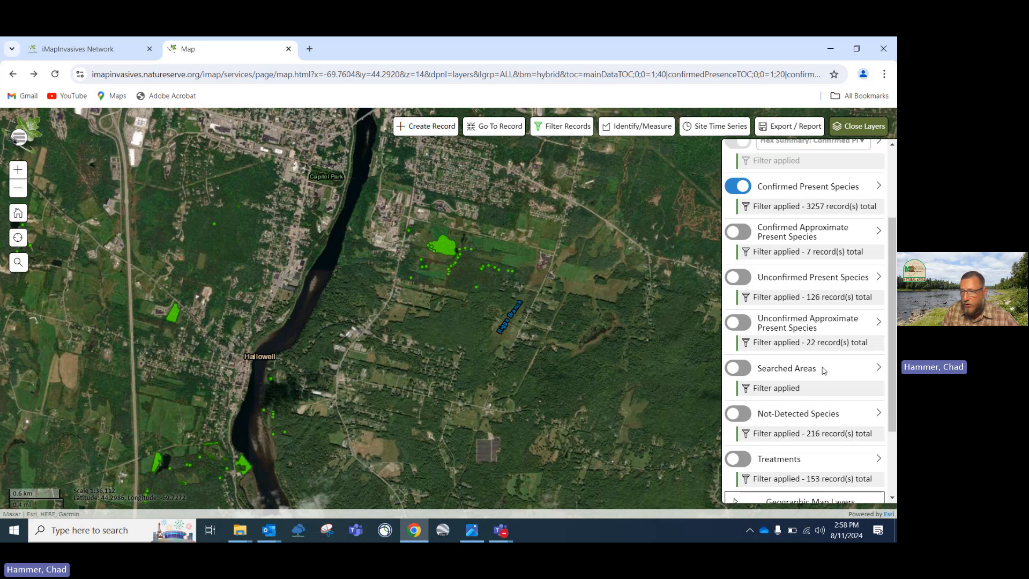
{"action": "scroll", "coordinate": [799, 421], "scroll_direction": "down", "scroll_amount": 1}
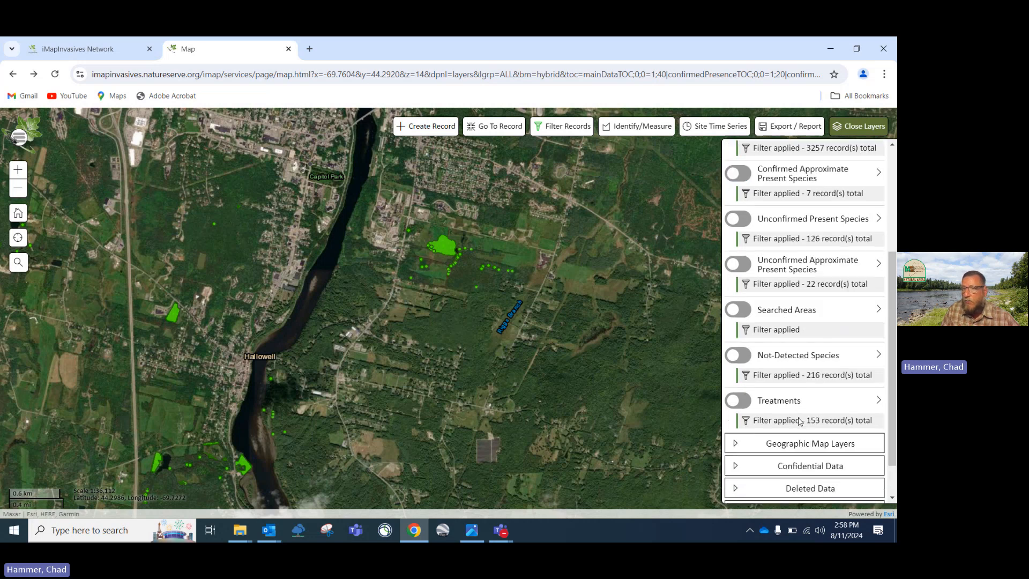
{"action": "scroll", "coordinate": [788, 412], "scroll_direction": "down", "scroll_amount": 1}
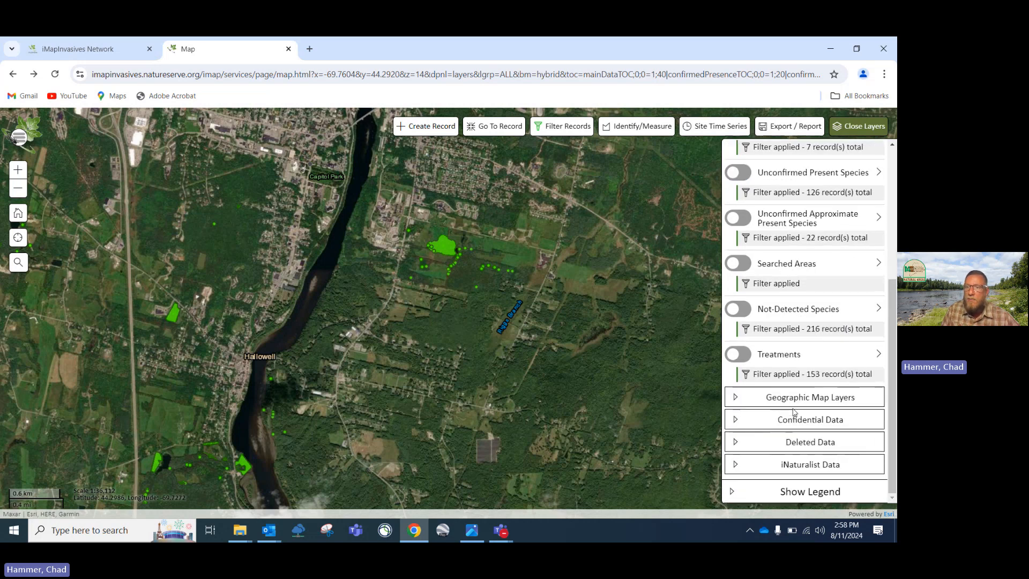
Browse the Geographic Map Layers and Confidential Data groups, then pan back to Augusta
{"action": "left_click", "coordinate": [737, 401]}
{"action": "left_click", "coordinate": [737, 401]}
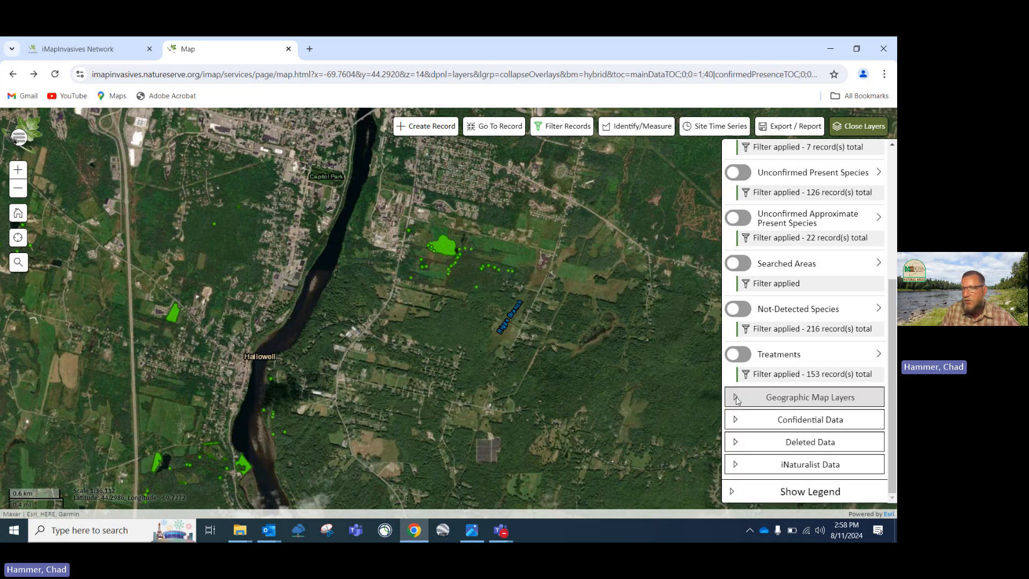
{"action": "left_click", "coordinate": [736, 422]}
{"action": "left_click", "coordinate": [736, 421]}
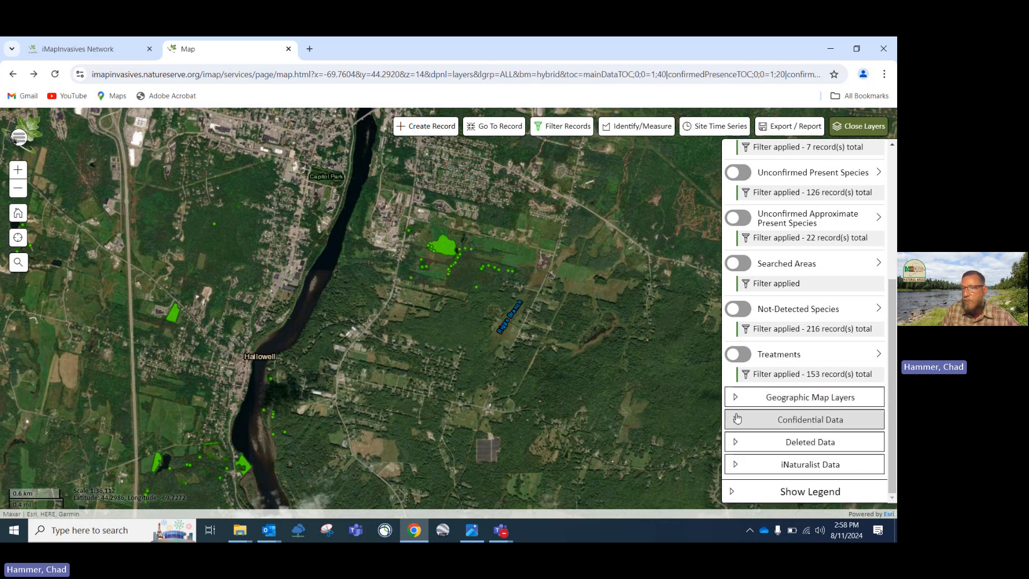
{"action": "scroll", "coordinate": [747, 432], "scroll_direction": "up", "scroll_amount": 1}
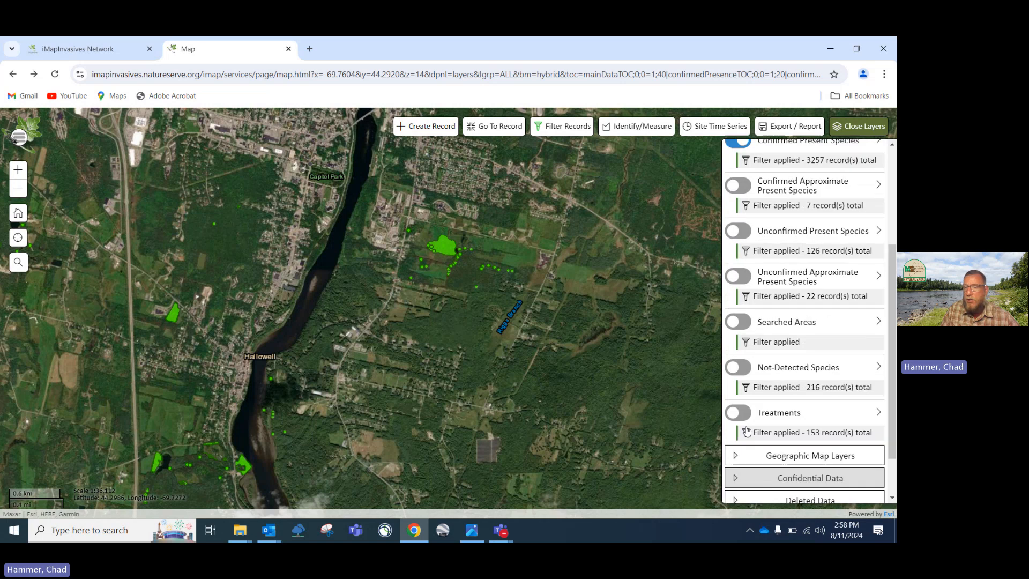
{"action": "scroll", "coordinate": [748, 434], "scroll_direction": "down", "scroll_amount": 1}
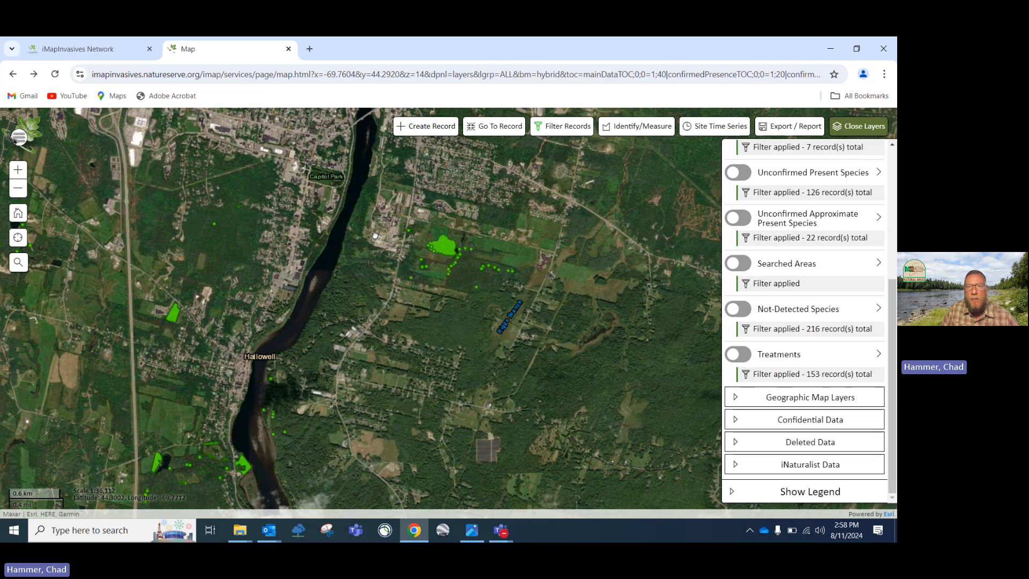
{"action": "scroll", "coordinate": [375, 235], "scroll_direction": "down", "scroll_amount": 2}
{"action": "left_click_drag", "start_coordinate": [425, 234], "coordinate": [452, 314]}
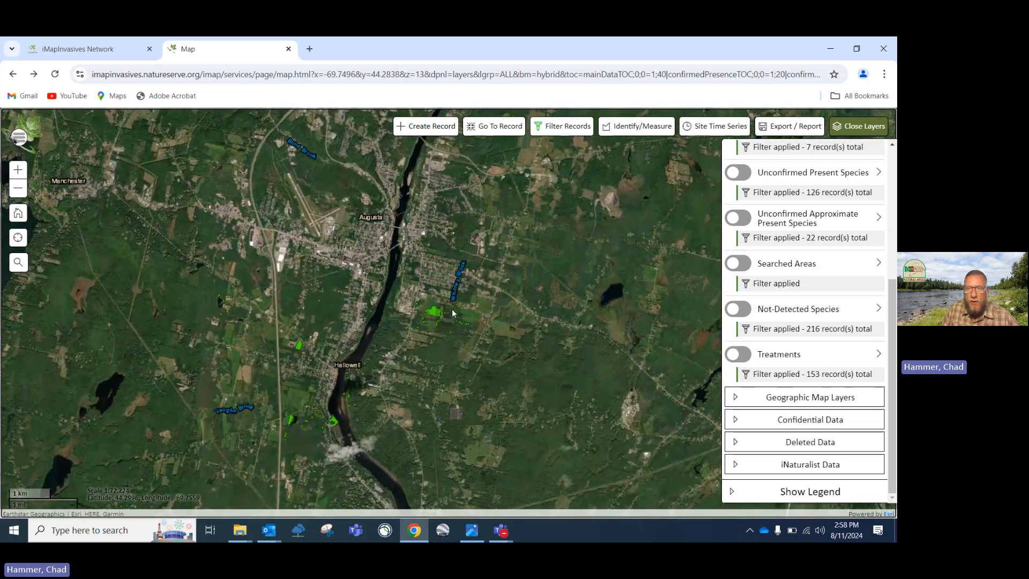
Turn on iNaturalist Observations (previous 5 years) and zoom out across New England
{"action": "left_click", "coordinate": [737, 465]}
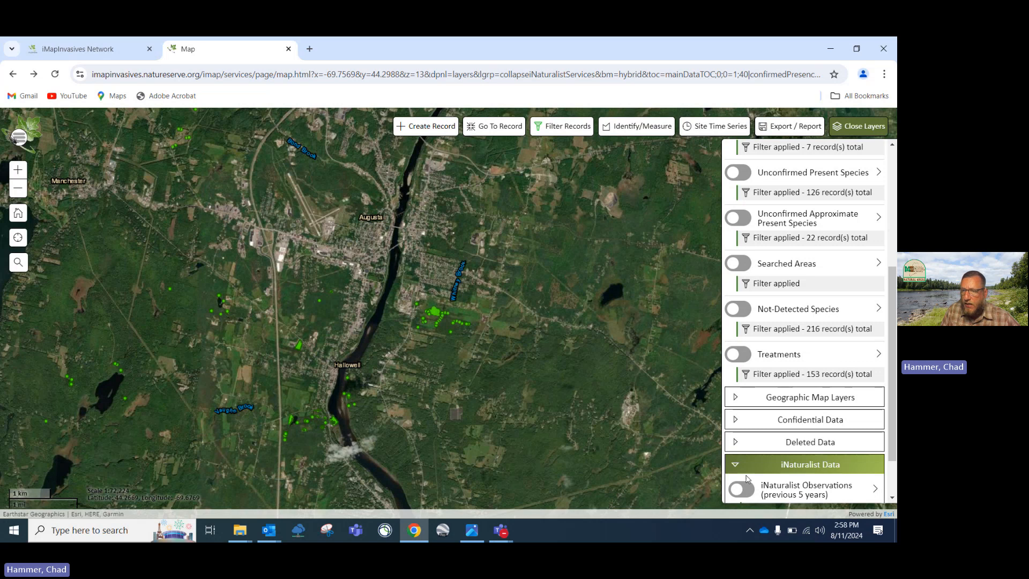
{"action": "scroll", "coordinate": [748, 478], "scroll_direction": "down", "scroll_amount": 1}
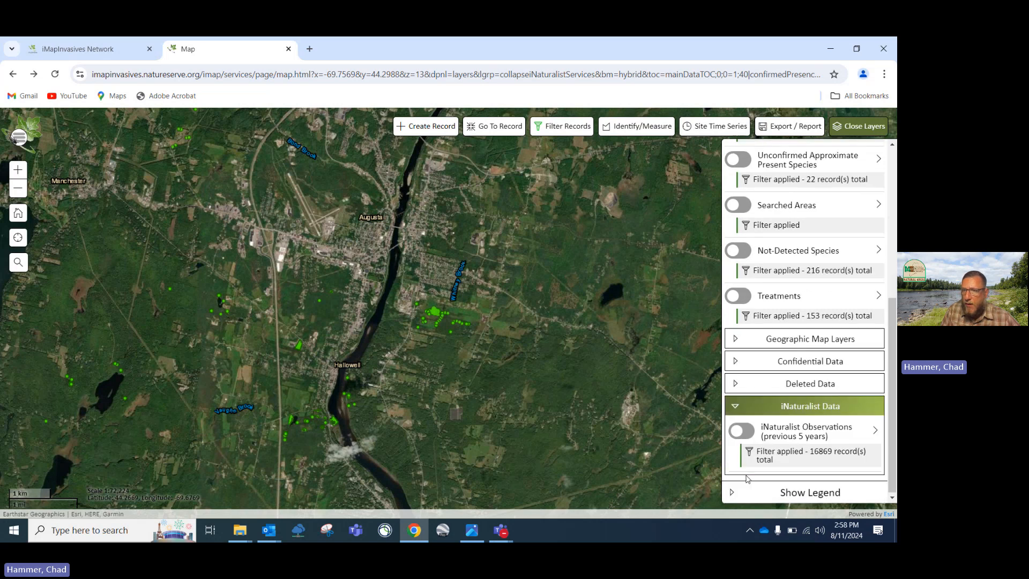
{"action": "left_click", "coordinate": [743, 430]}
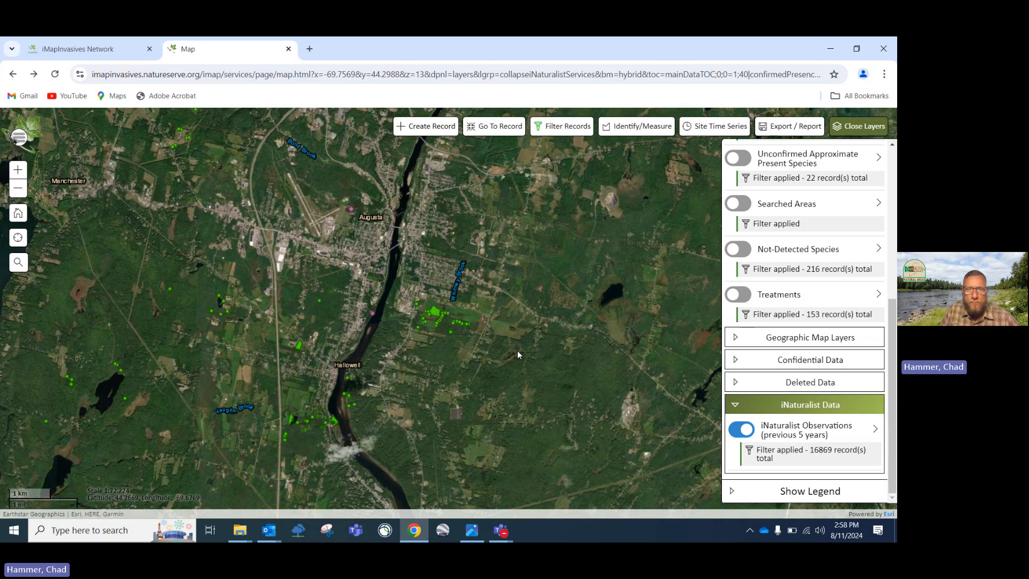
{"action": "scroll", "coordinate": [516, 351], "scroll_direction": "down", "scroll_amount": 1}
{"action": "scroll", "coordinate": [517, 351], "scroll_direction": "down", "scroll_amount": 4}
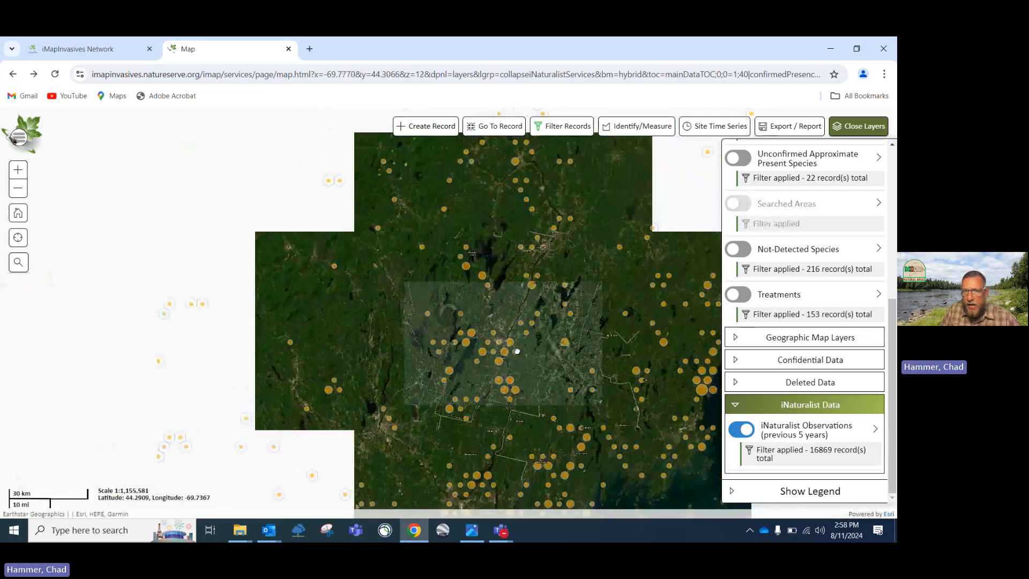
{"action": "scroll", "coordinate": [516, 351], "scroll_direction": "down", "scroll_amount": 1}
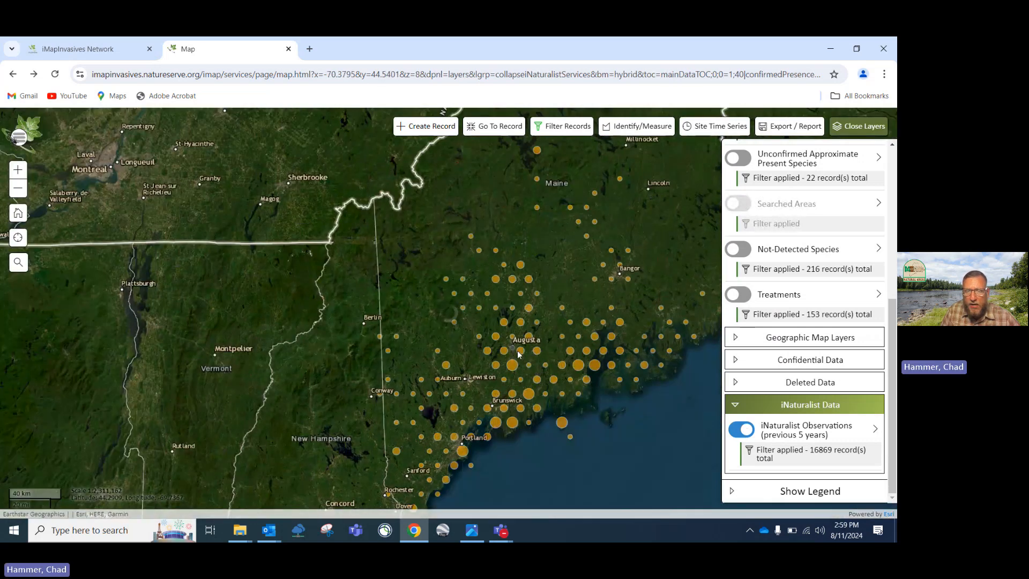
{"action": "scroll", "coordinate": [558, 317], "scroll_direction": "down", "scroll_amount": 1}
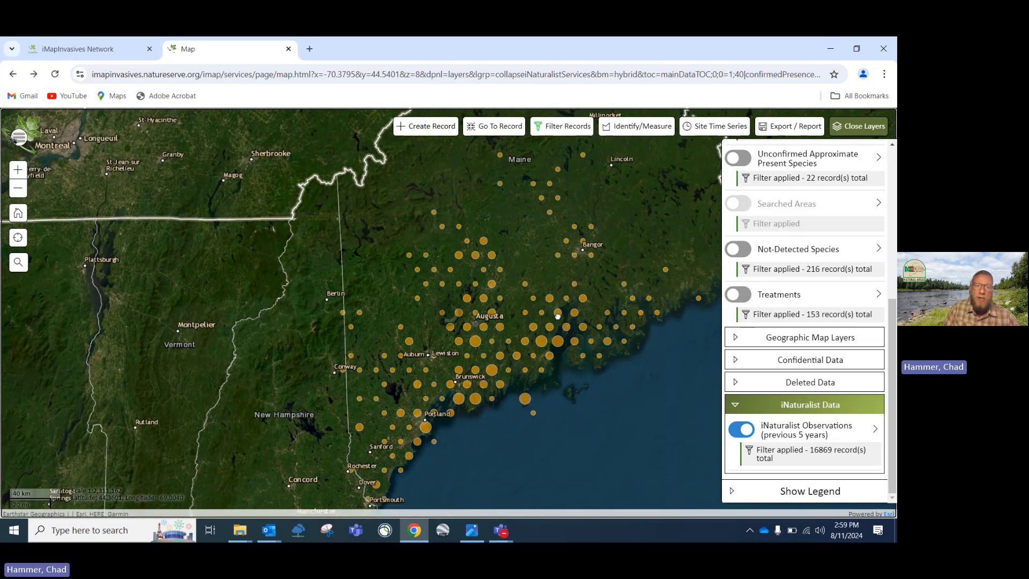
Zoom back into midcoast Maine around Augusta to view the pink iNaturalist points
{"action": "left_click_drag", "start_coordinate": [564, 374], "coordinate": [550, 350]}
{"action": "scroll", "coordinate": [549, 350], "scroll_direction": "down", "scroll_amount": 1}
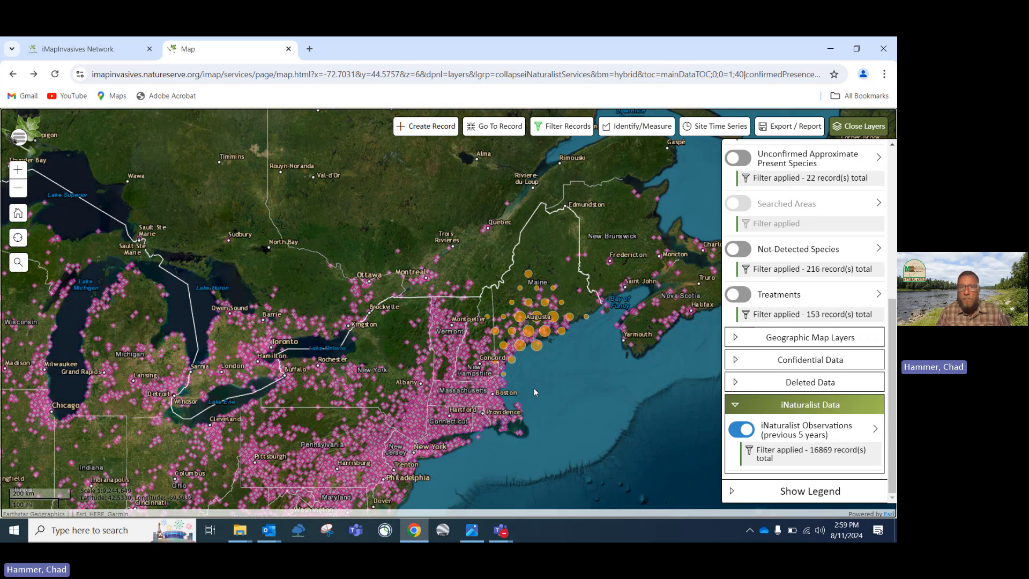
{"action": "scroll", "coordinate": [534, 392], "scroll_direction": "up", "scroll_amount": 1}
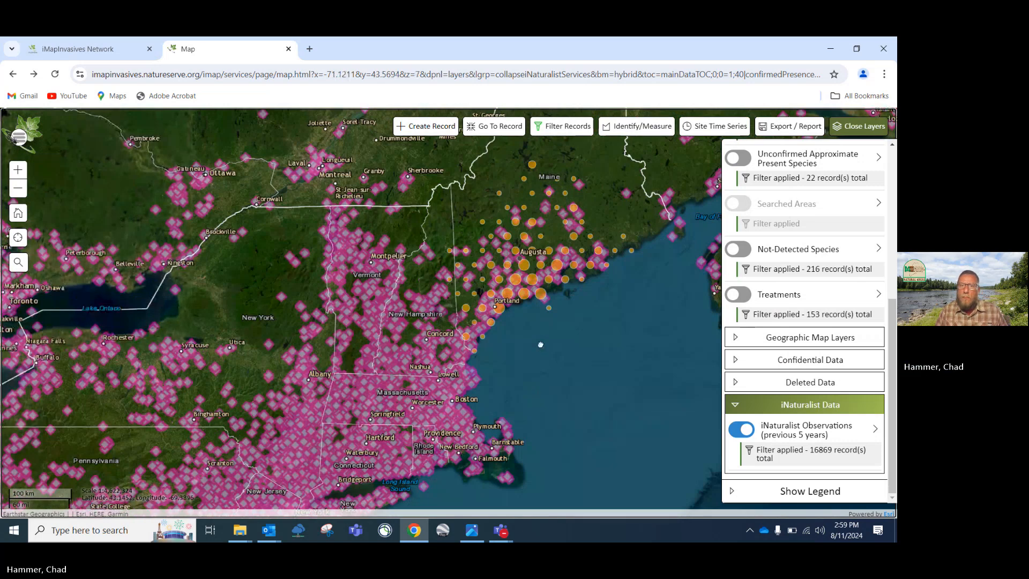
{"action": "scroll", "coordinate": [541, 344], "scroll_direction": "up", "scroll_amount": 1}
{"action": "left_click_drag", "start_coordinate": [639, 306], "coordinate": [584, 409]}
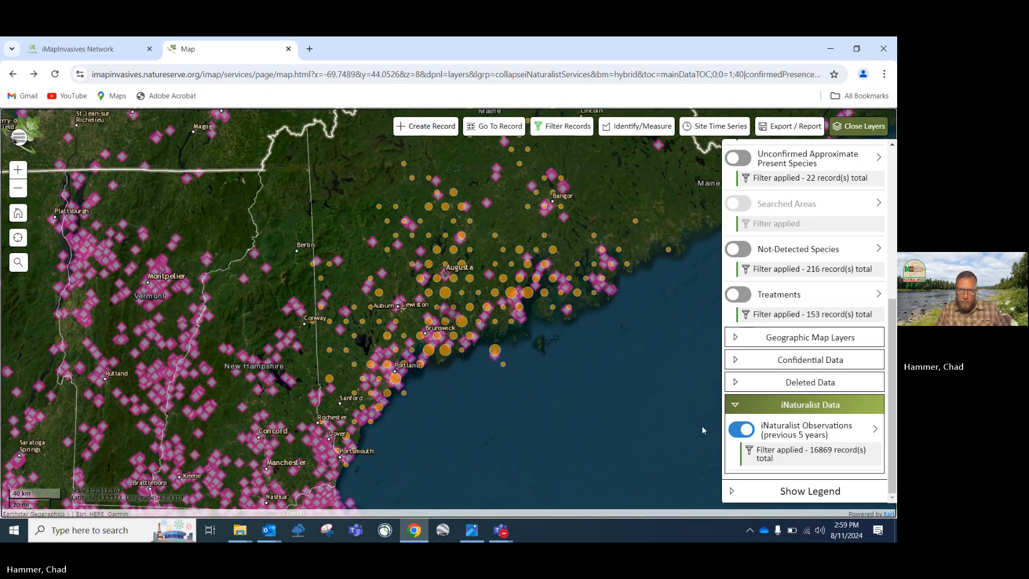
{"action": "scroll", "coordinate": [651, 385], "scroll_direction": "up", "scroll_amount": 1}
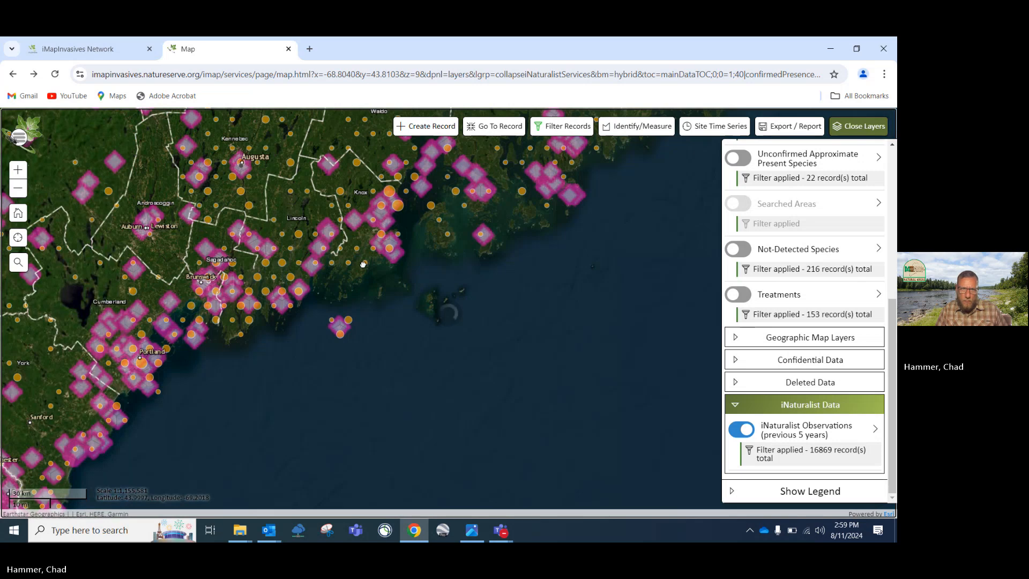
{"action": "left_click_drag", "start_coordinate": [455, 328], "coordinate": [490, 379]}
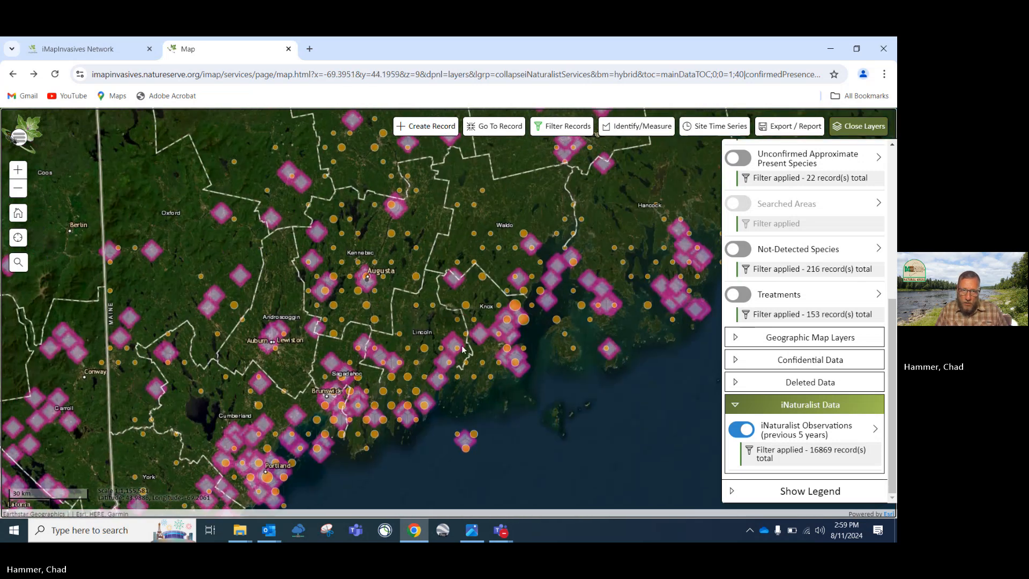
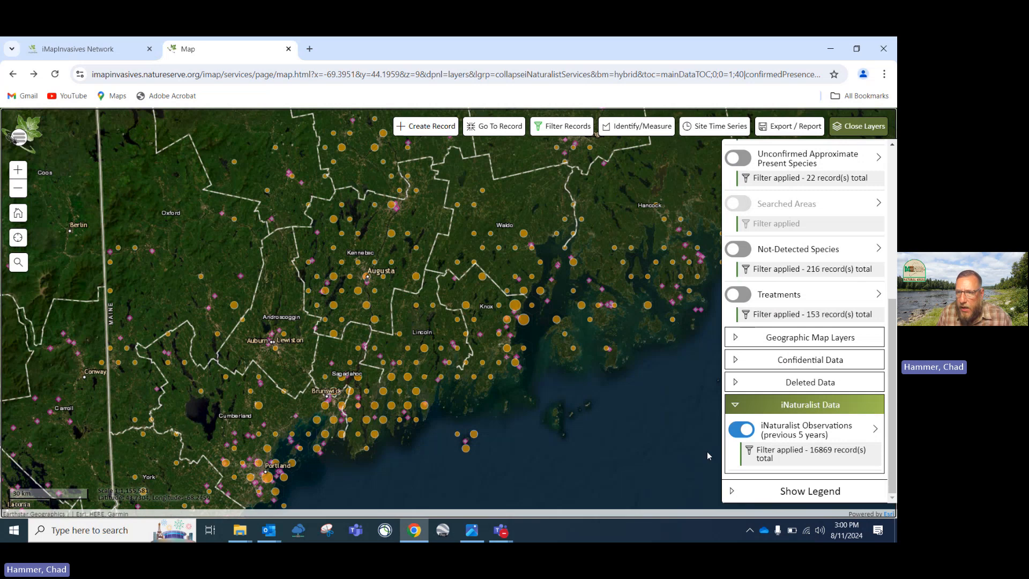
Hide the iNaturalist Observations layer and zoom out to show all of Maine
{"action": "left_click", "coordinate": [734, 432]}
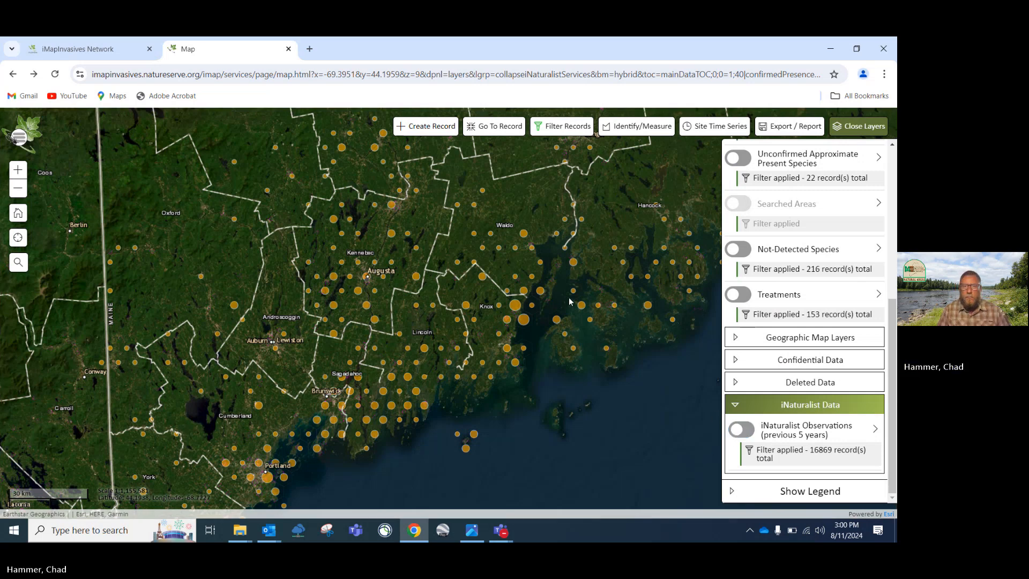
{"action": "scroll", "coordinate": [389, 264], "scroll_direction": "down", "scroll_amount": 1}
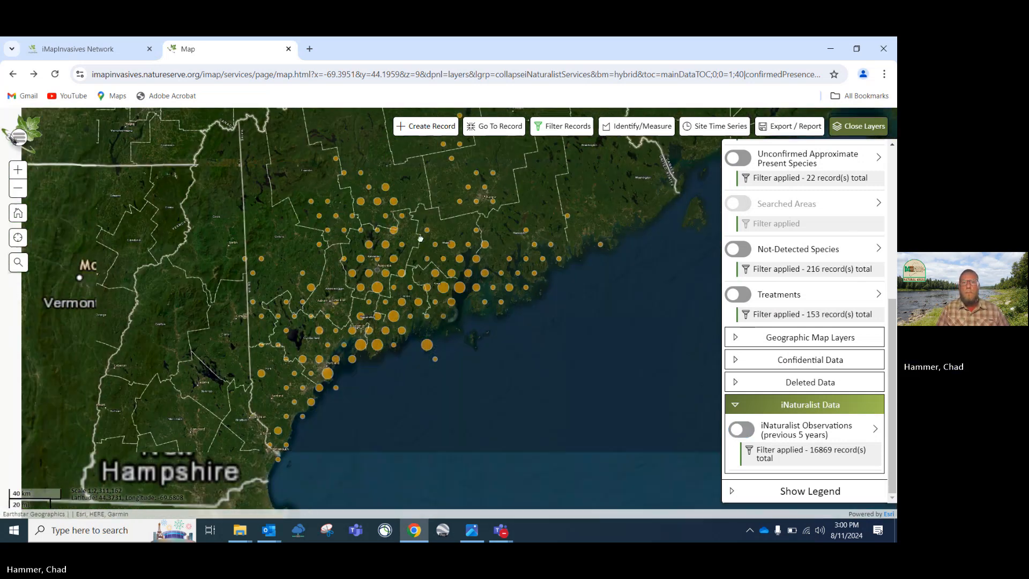
{"action": "left_click_drag", "start_coordinate": [420, 239], "coordinate": [408, 352]}
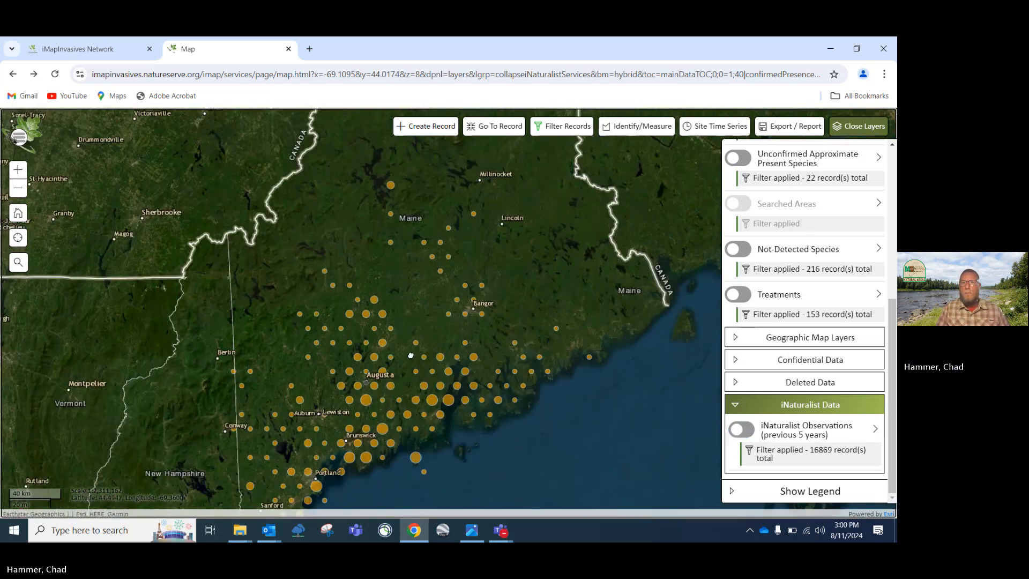
Collapse the iNaturalist Data group, close the layers panel, and switch to the meeting app
{"action": "left_click", "coordinate": [737, 406]}
{"action": "left_click", "coordinate": [838, 129]}
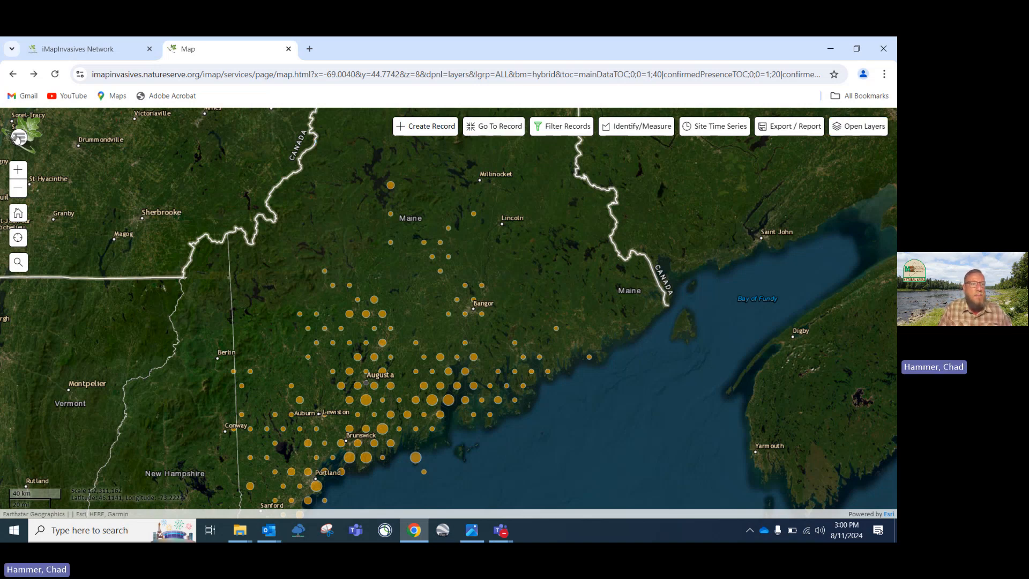
{"action": "left_click", "coordinate": [63, 368]}
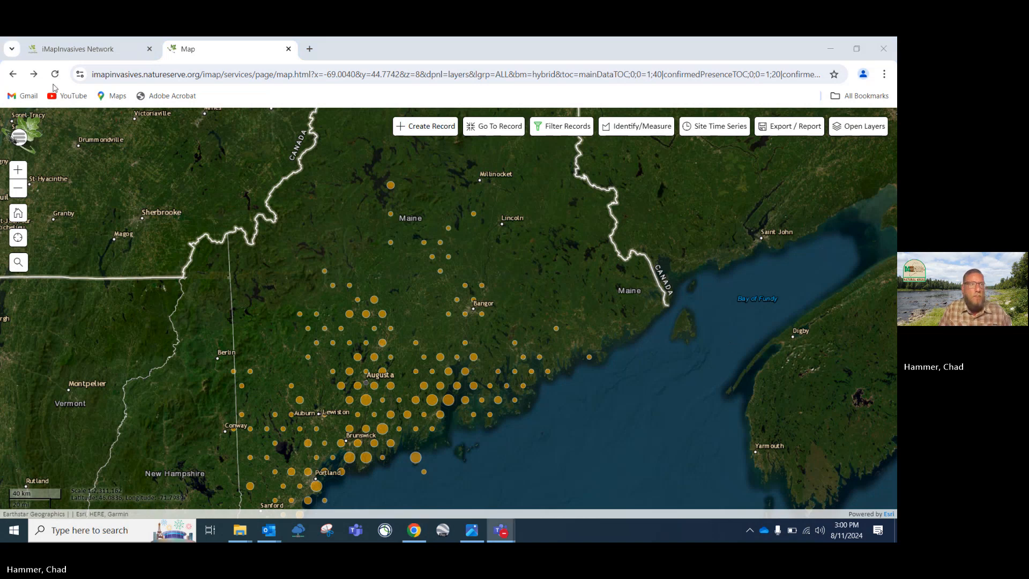
Open Projects from the navigation menu and scroll the 184 active Maine projects
{"action": "left_click", "coordinate": [19, 137]}
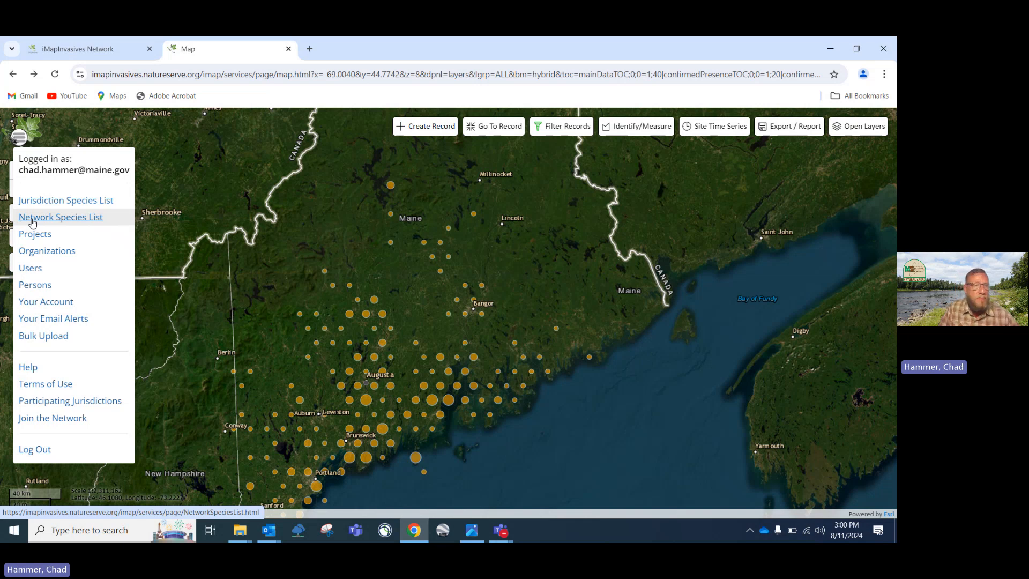
{"action": "left_click", "coordinate": [31, 235]}
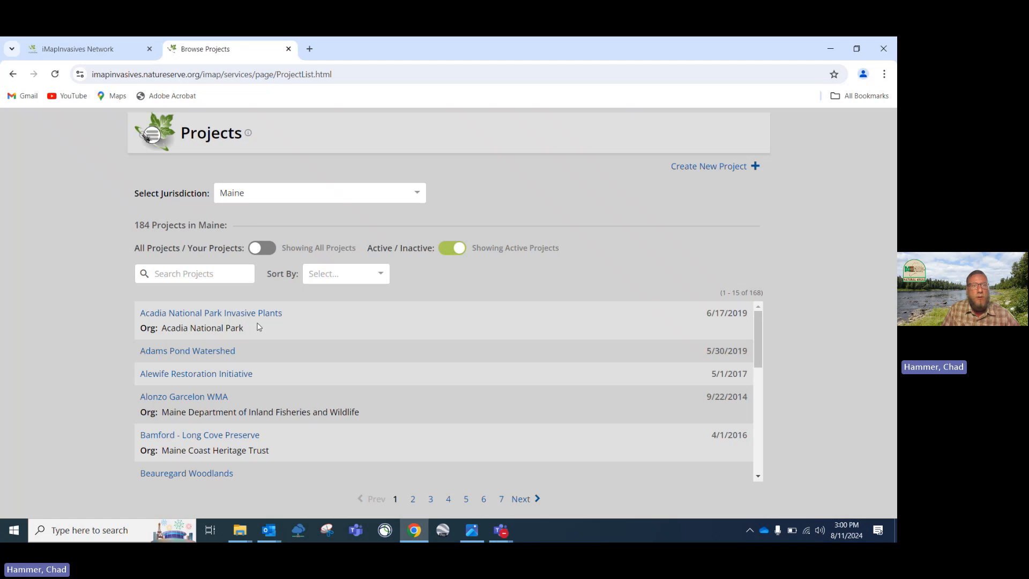
{"action": "scroll", "coordinate": [209, 368], "scroll_direction": "down", "scroll_amount": 8}
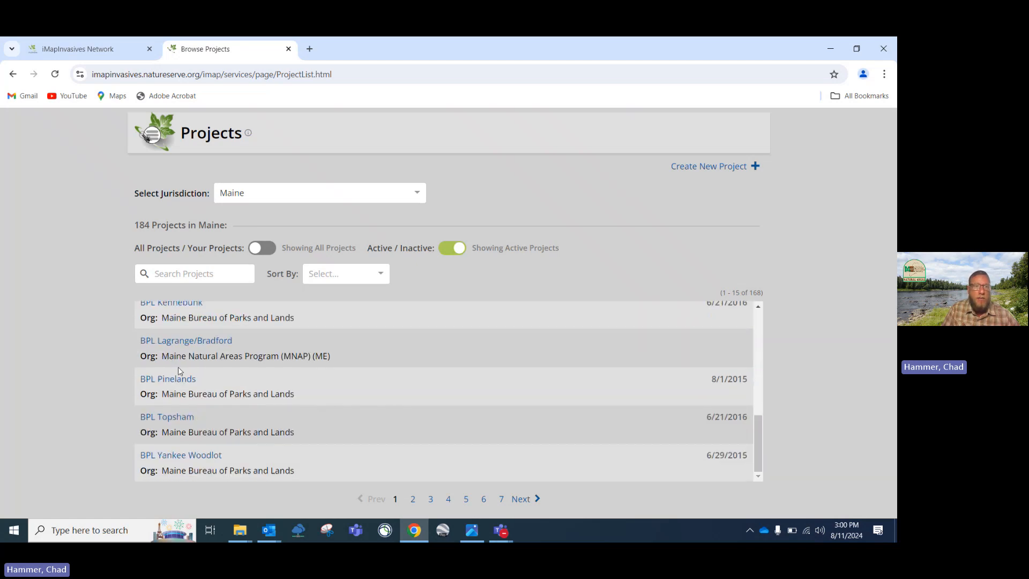
{"action": "scroll", "coordinate": [178, 367], "scroll_direction": "up", "scroll_amount": 1}
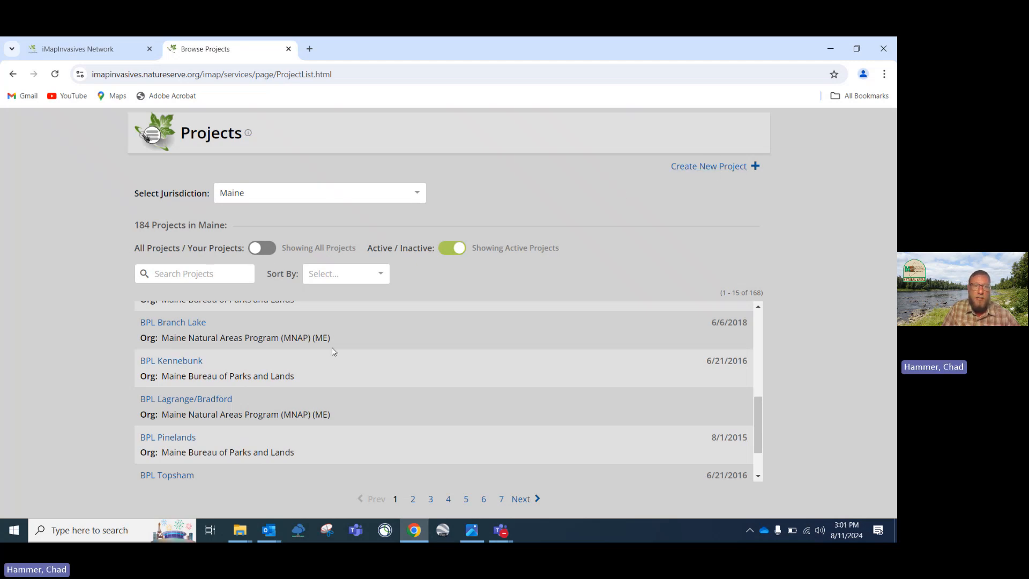
{"action": "left_click", "coordinate": [163, 361]}
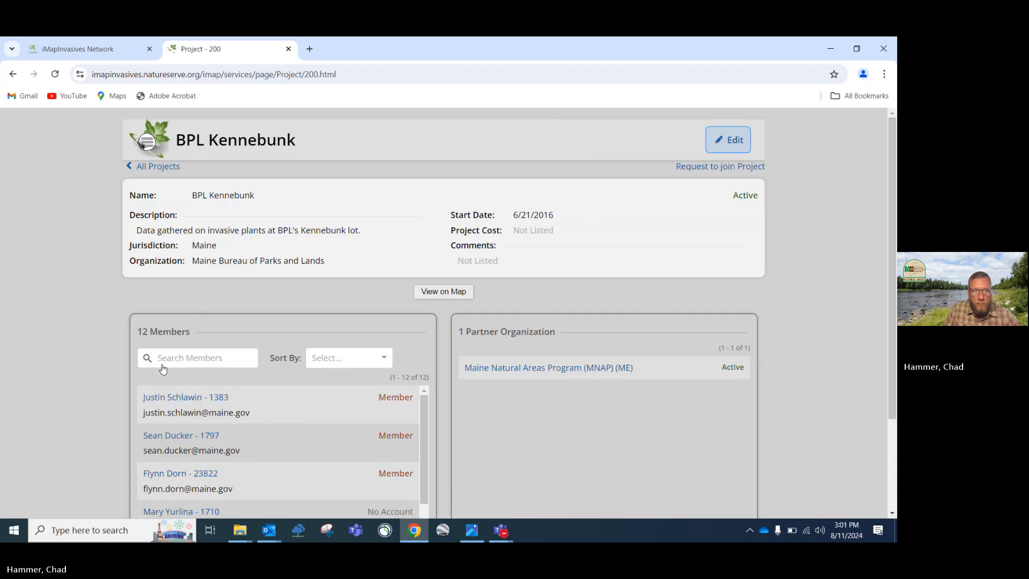
{"action": "scroll", "coordinate": [268, 355], "scroll_direction": "down", "scroll_amount": 2}
{"action": "scroll", "coordinate": [267, 356], "scroll_direction": "down", "scroll_amount": 3}
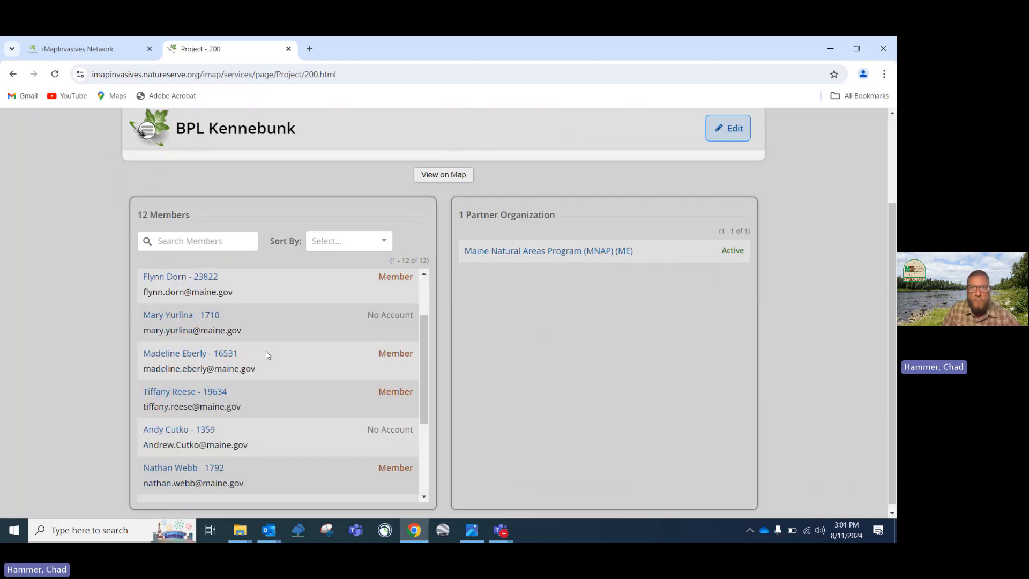
{"action": "scroll", "coordinate": [266, 356], "scroll_direction": "up", "scroll_amount": 3}
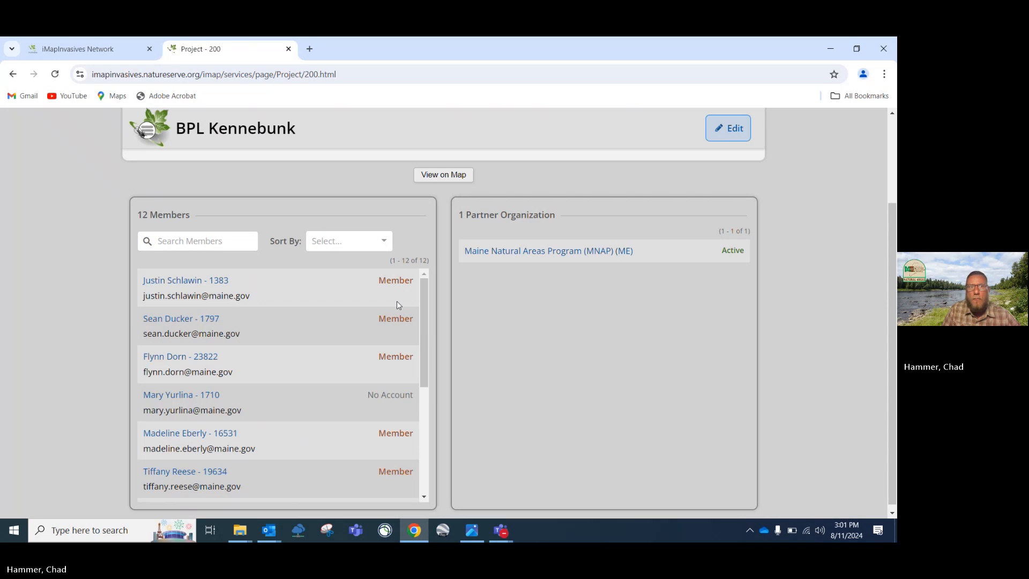
{"action": "scroll", "coordinate": [396, 302], "scroll_direction": "up", "scroll_amount": 2}
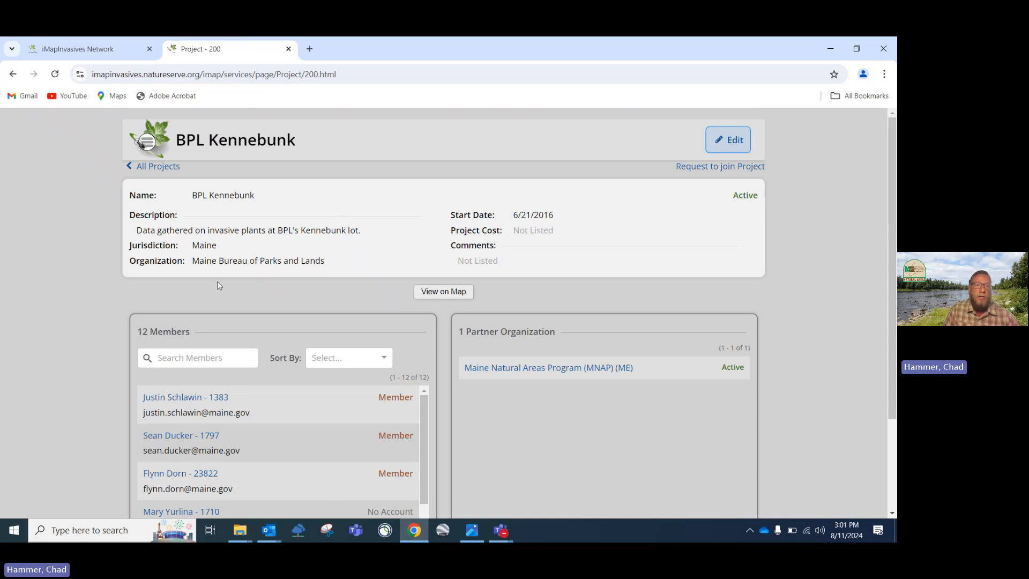
{"action": "scroll", "coordinate": [219, 288], "scroll_direction": "down", "scroll_amount": 2}
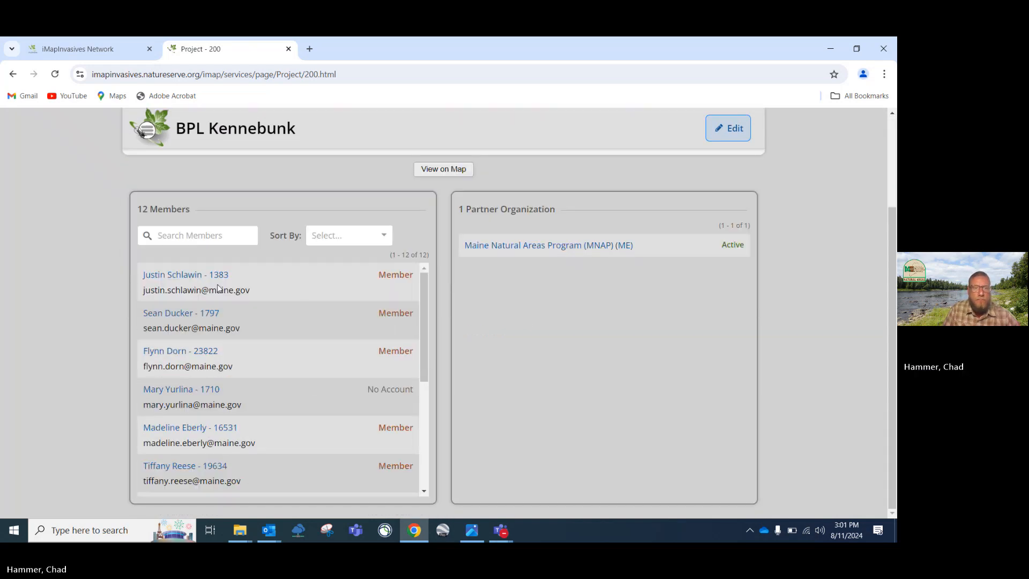
{"action": "scroll", "coordinate": [218, 288], "scroll_direction": "up", "scroll_amount": 2}
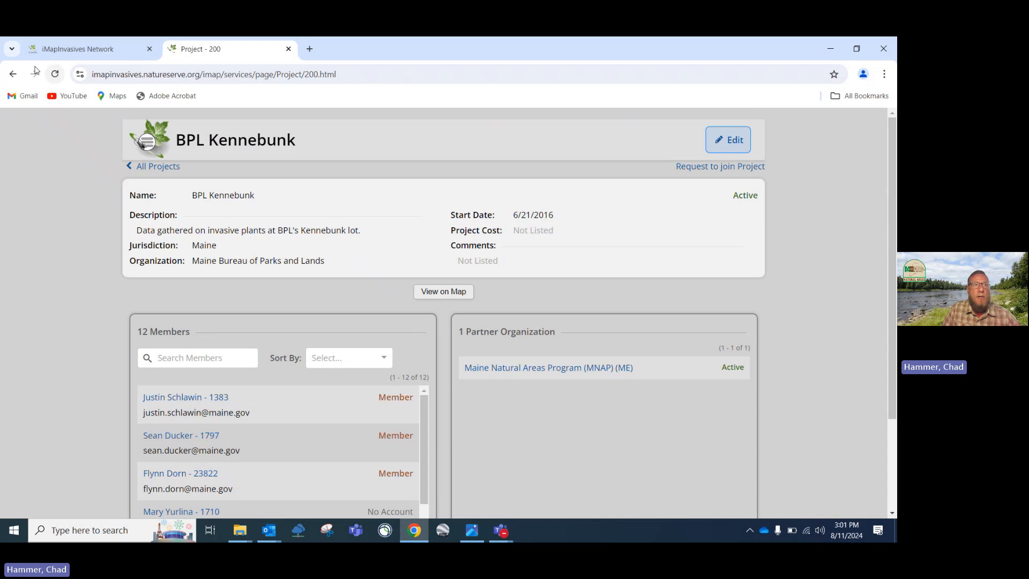
{"action": "left_click", "coordinate": [11, 76]}
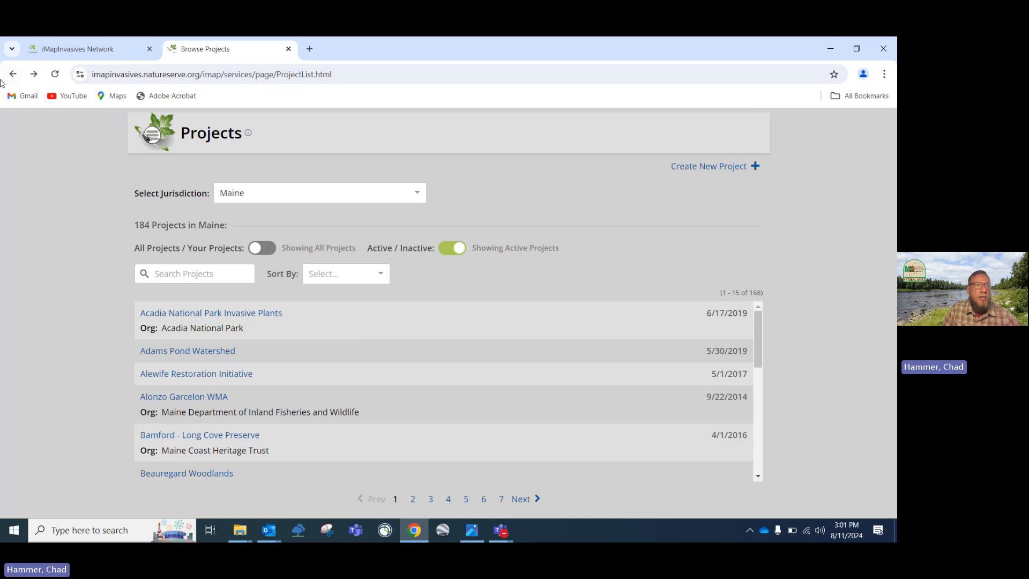
From the map, list the 214 Maine organizations, view Androscoggin Land Trust, then return to the list
{"action": "left_click", "coordinate": [13, 76]}
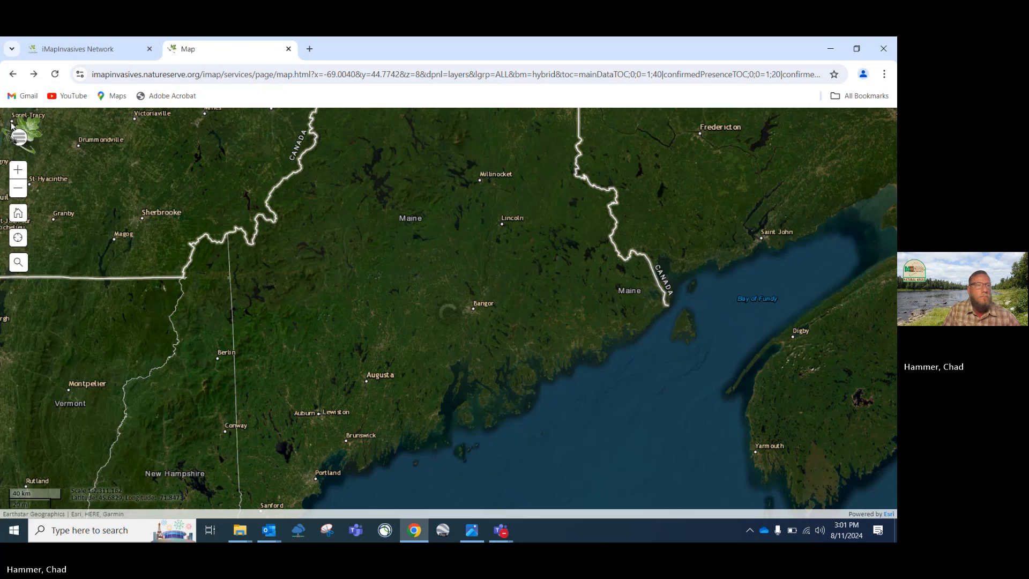
{"action": "left_click", "coordinate": [24, 139]}
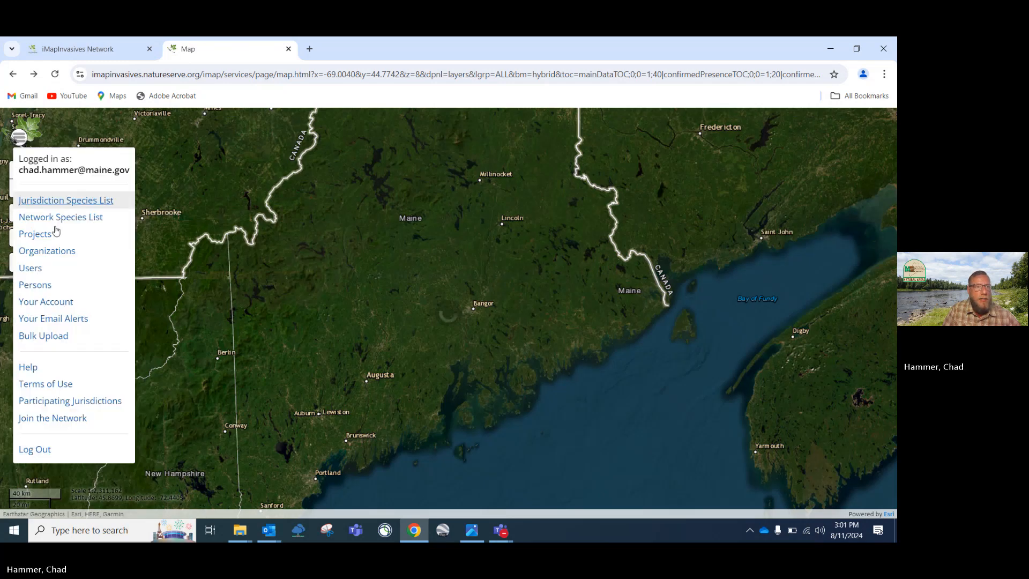
{"action": "left_click", "coordinate": [54, 252]}
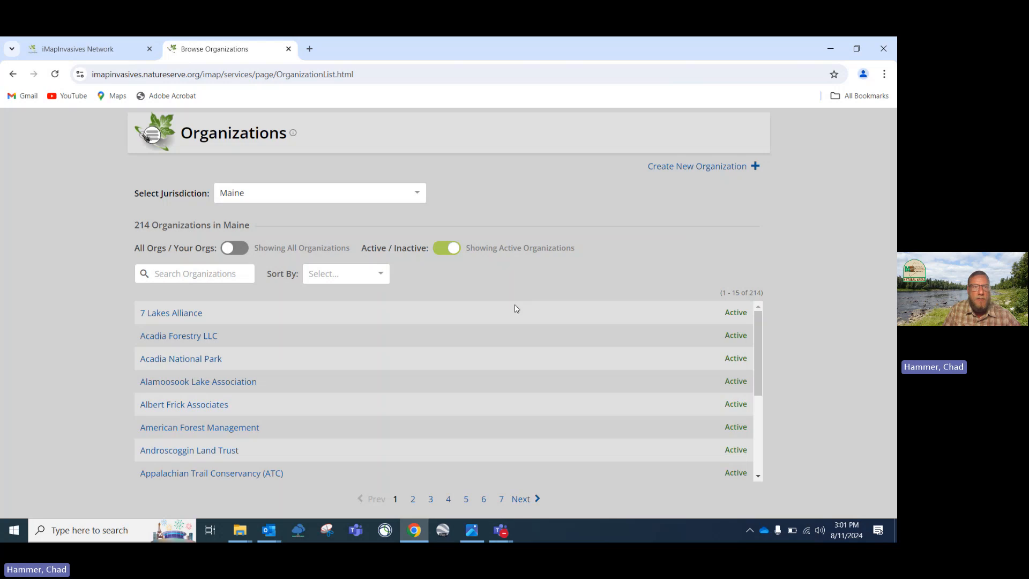
{"action": "scroll", "coordinate": [234, 326], "scroll_direction": "down", "scroll_amount": 2}
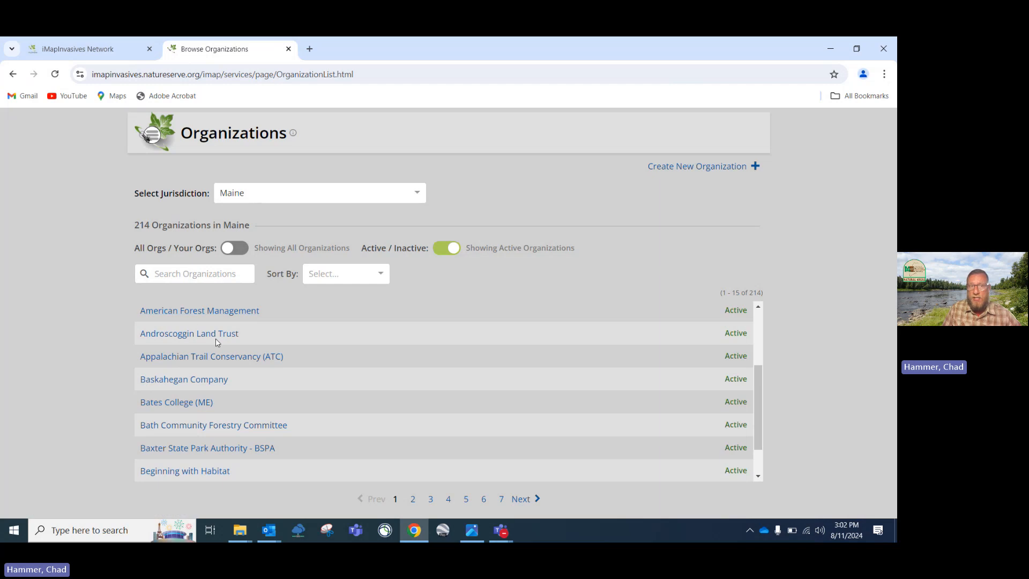
{"action": "left_click", "coordinate": [173, 335]}
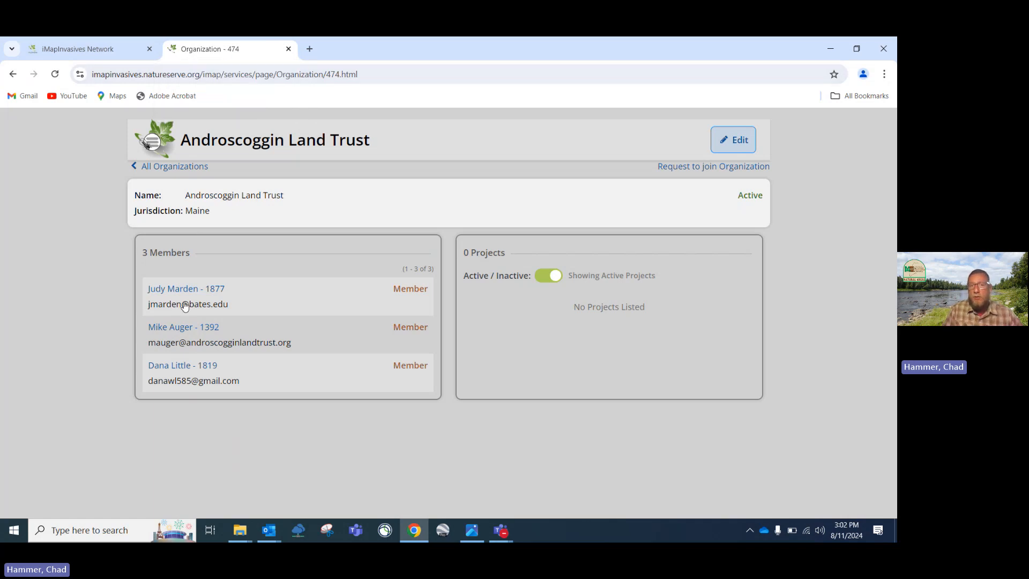
{"action": "left_click", "coordinate": [12, 75]}
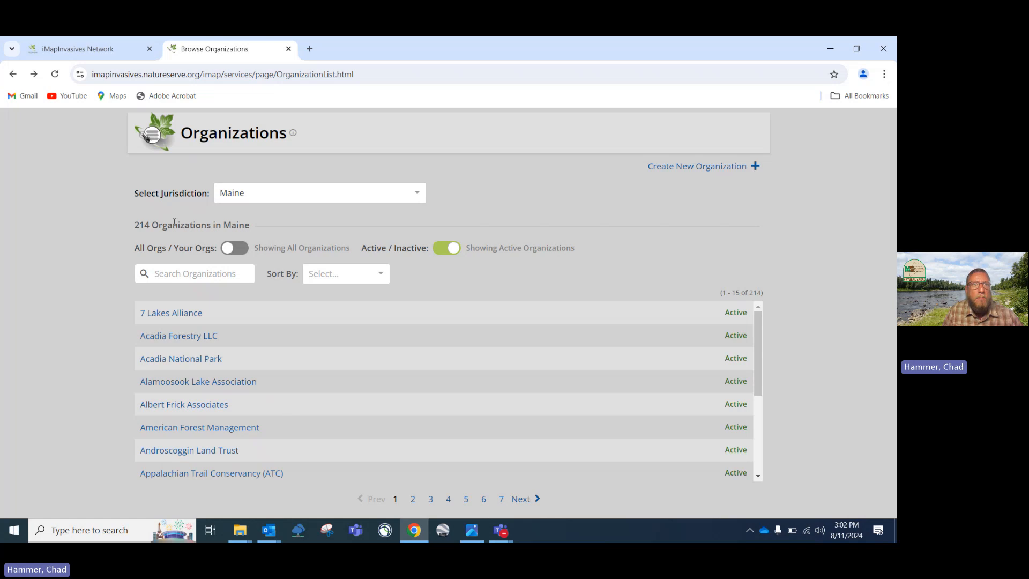
Return to the statewide map, dismiss the Welcome notice, and bring up the navigation menu
{"action": "left_click", "coordinate": [14, 74]}
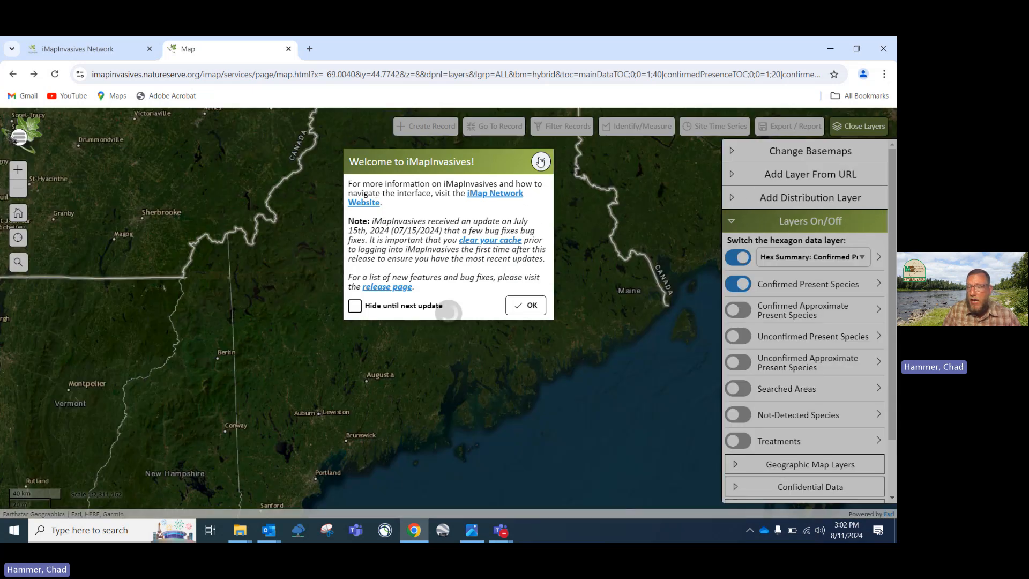
{"action": "left_click", "coordinate": [541, 161]}
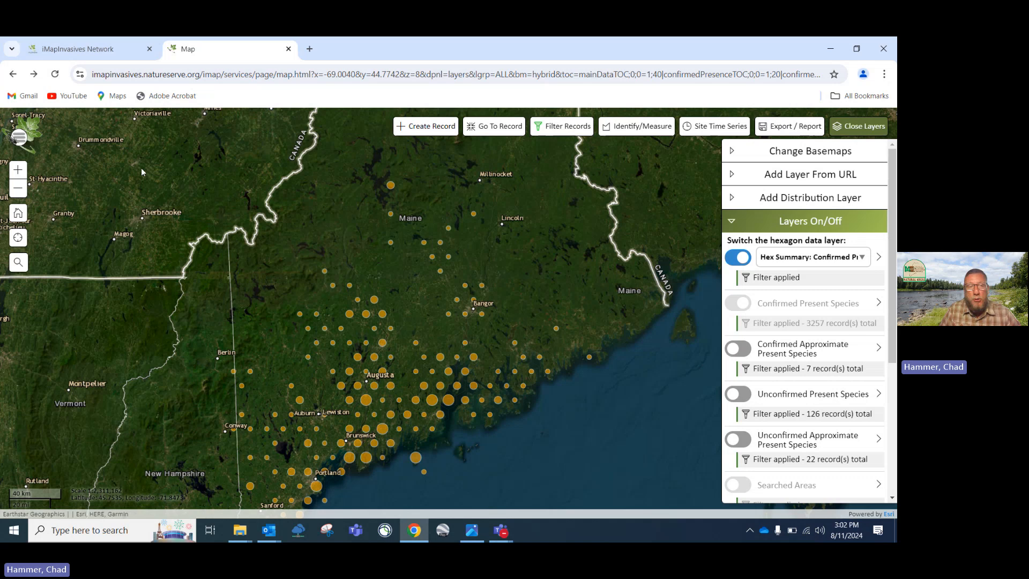
{"action": "left_click", "coordinate": [19, 139]}
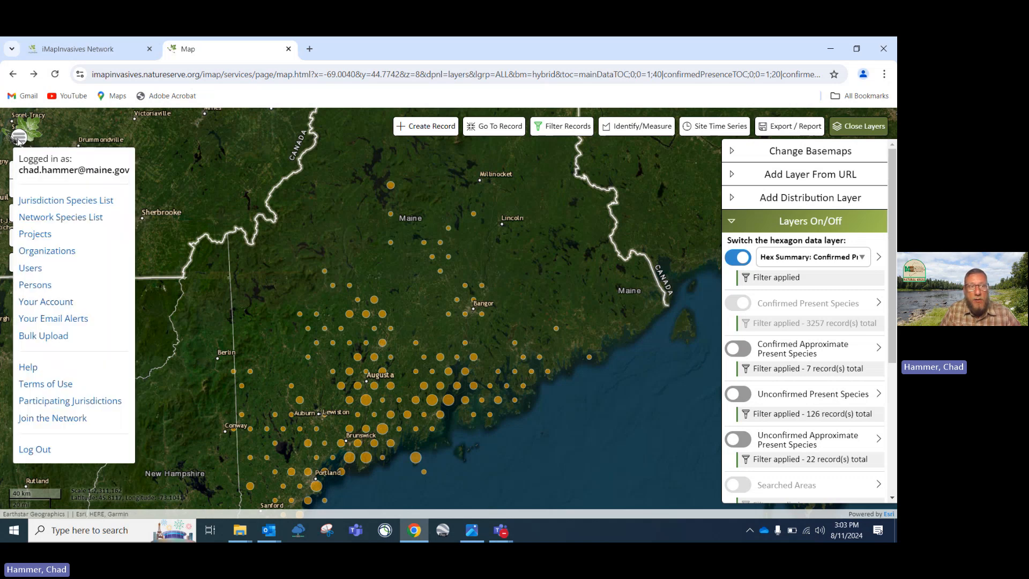
Search the 36917-entry Persons list for a user by name, view their record, then go back
{"action": "left_click", "coordinate": [38, 290]}
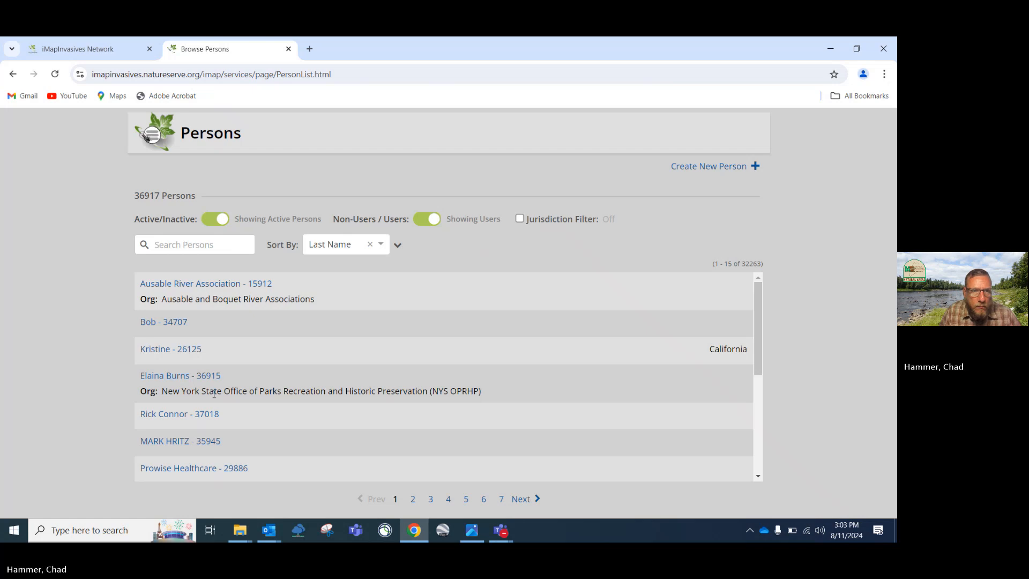
{"action": "scroll", "coordinate": [213, 394], "scroll_direction": "down", "scroll_amount": 3}
{"action": "scroll", "coordinate": [207, 399], "scroll_direction": "up", "scroll_amount": 3}
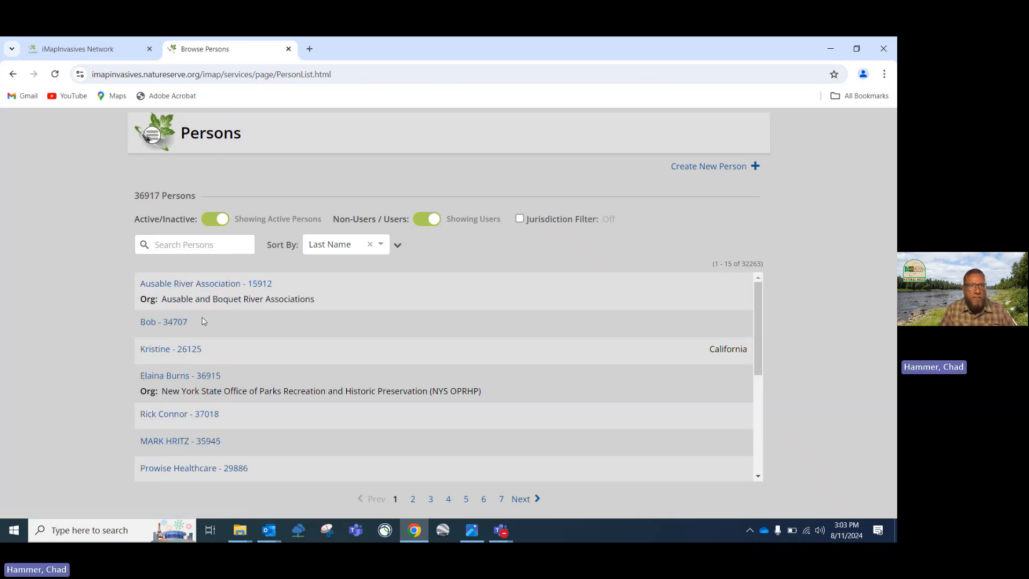
{"action": "left_click", "coordinate": [181, 246]}
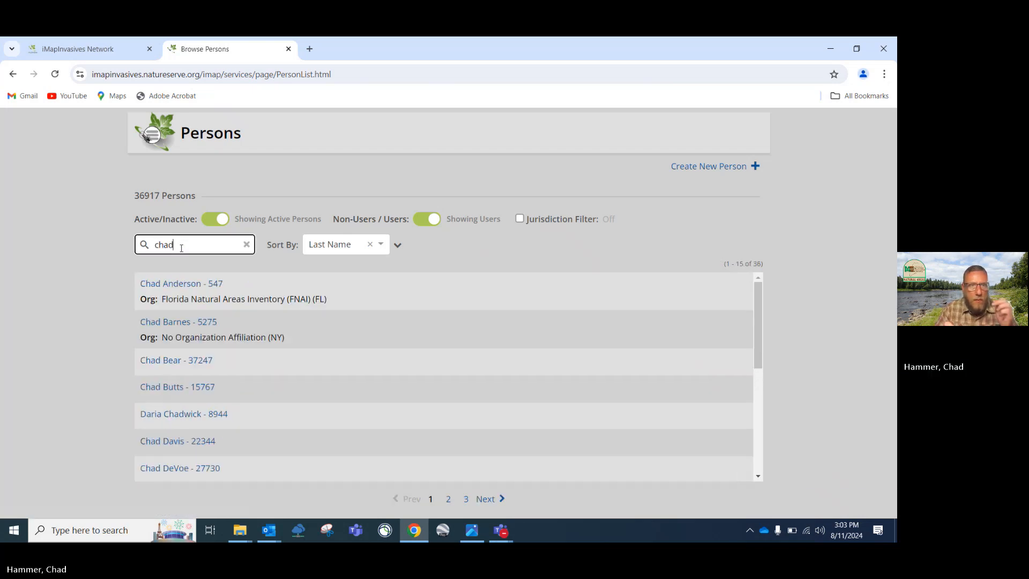
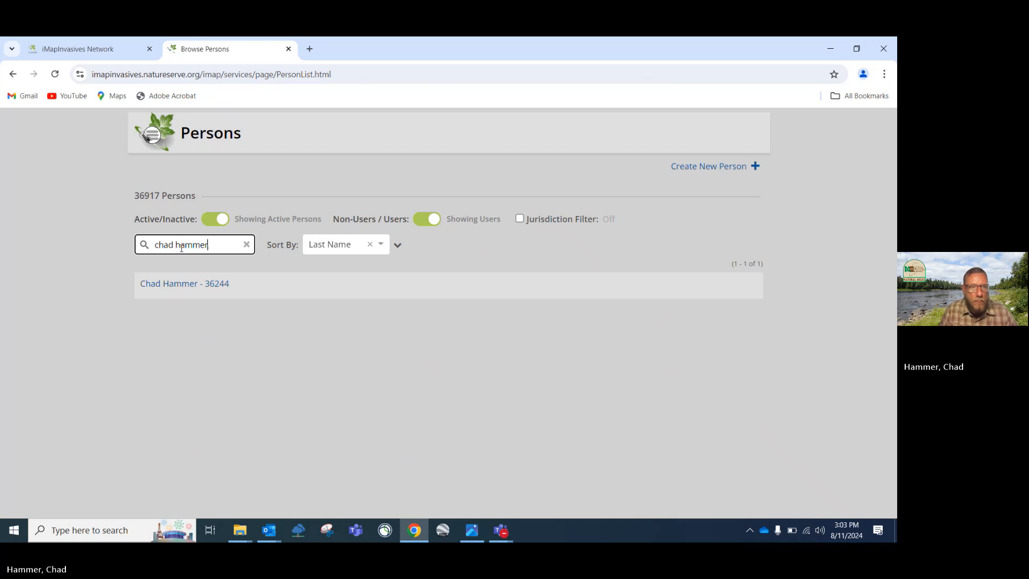
{"action": "left_click", "coordinate": [176, 288]}
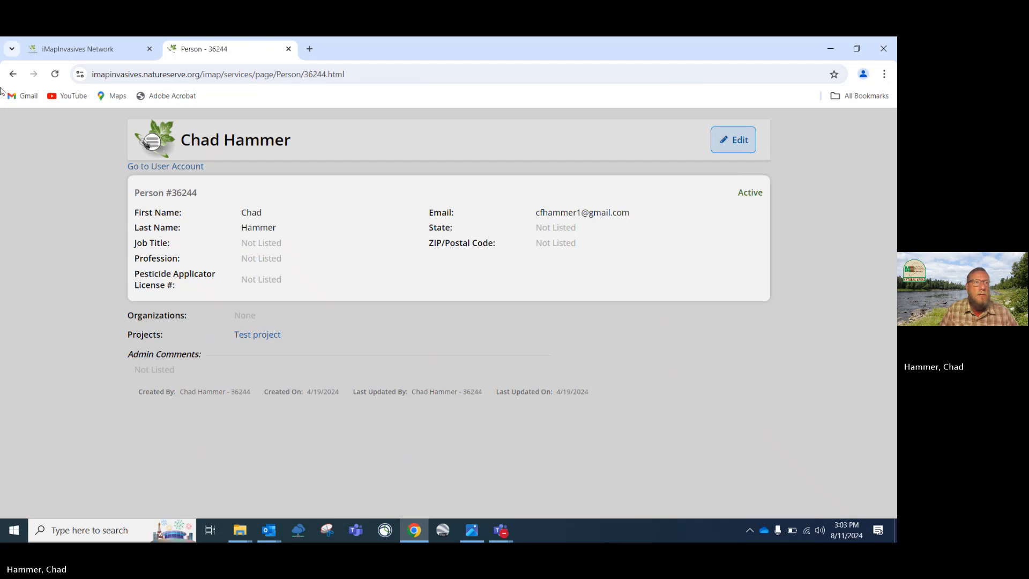
{"action": "left_click", "coordinate": [13, 75]}
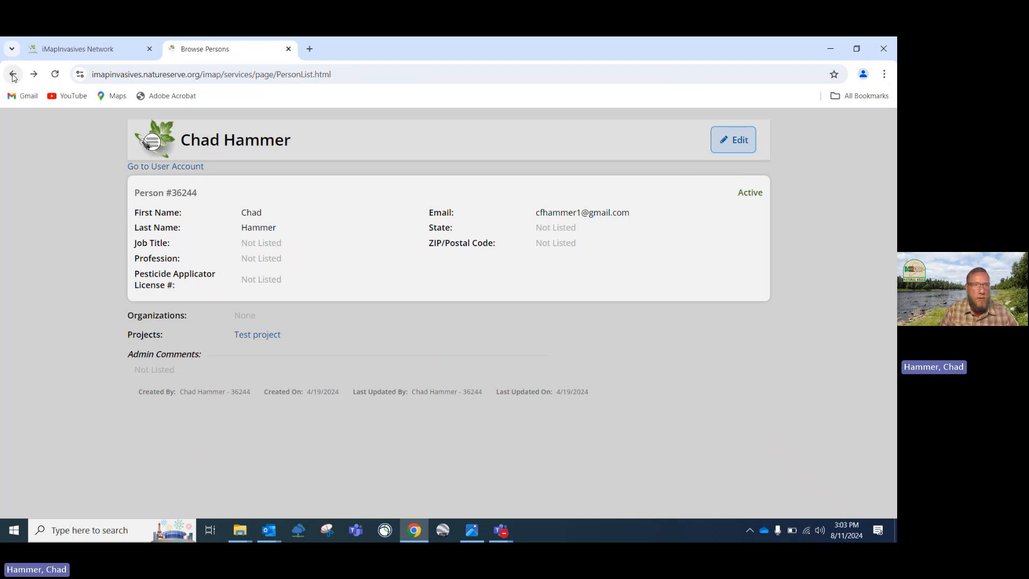
Return to the map, dismiss the Welcome notice, and bring up the account menu
{"action": "left_click", "coordinate": [13, 75]}
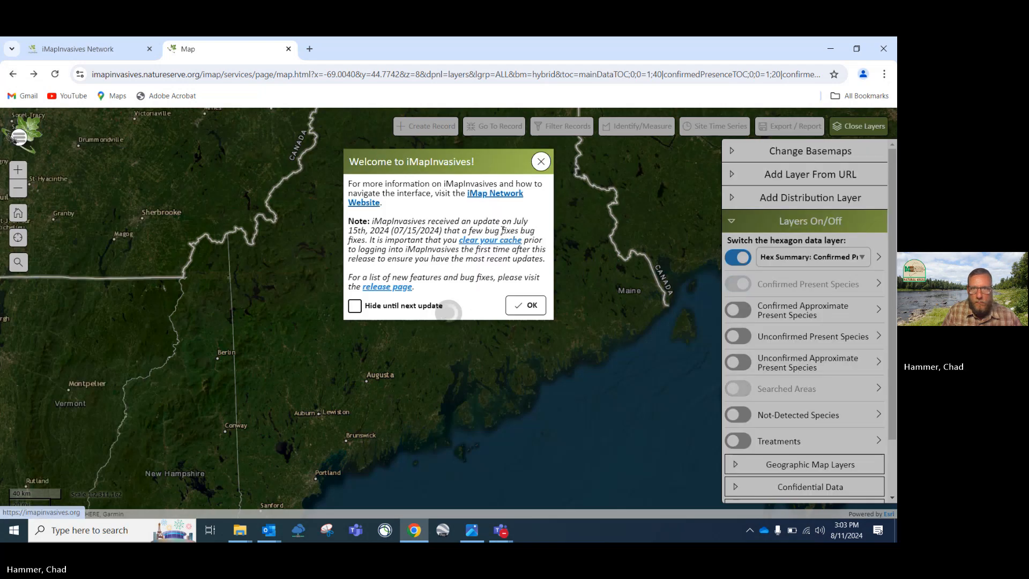
{"action": "left_click", "coordinate": [526, 305]}
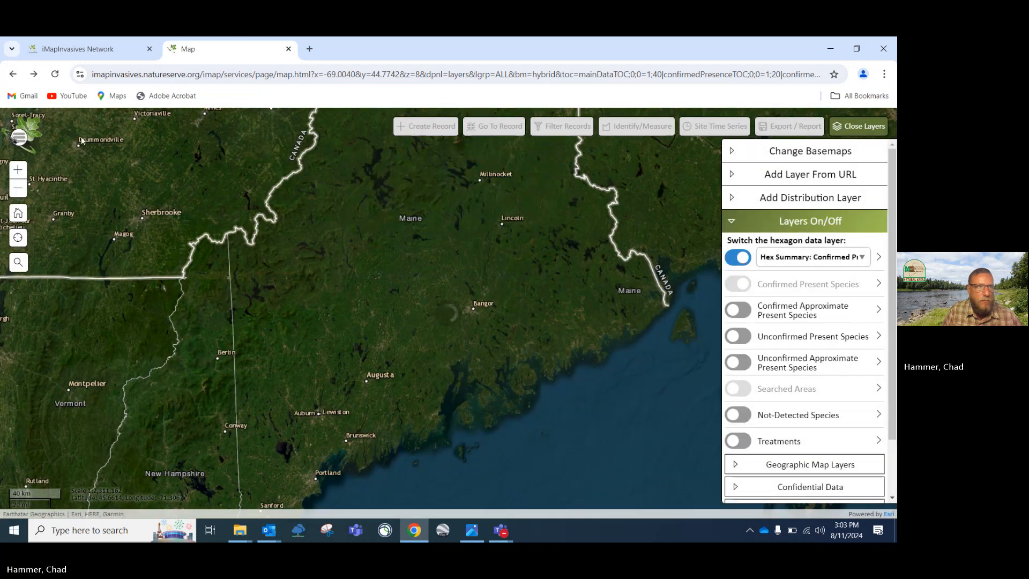
{"action": "left_click", "coordinate": [19, 137]}
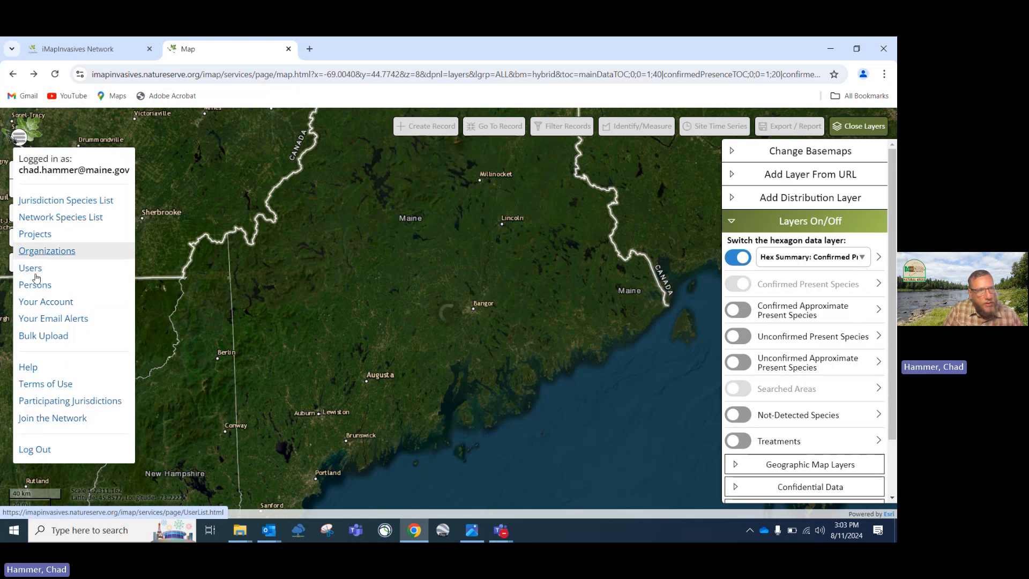
Review Your Account: confidential viewer, 0 projects, Admin for one organization and Maine
{"action": "left_click", "coordinate": [37, 301]}
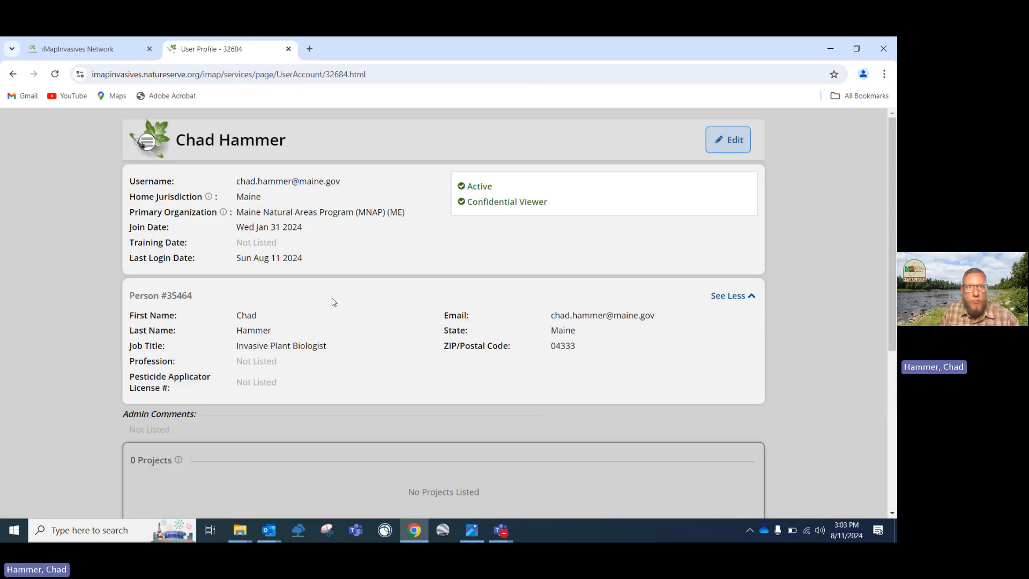
{"action": "scroll", "coordinate": [332, 302], "scroll_direction": "down", "scroll_amount": 1}
{"action": "scroll", "coordinate": [333, 301], "scroll_direction": "up", "scroll_amount": 1}
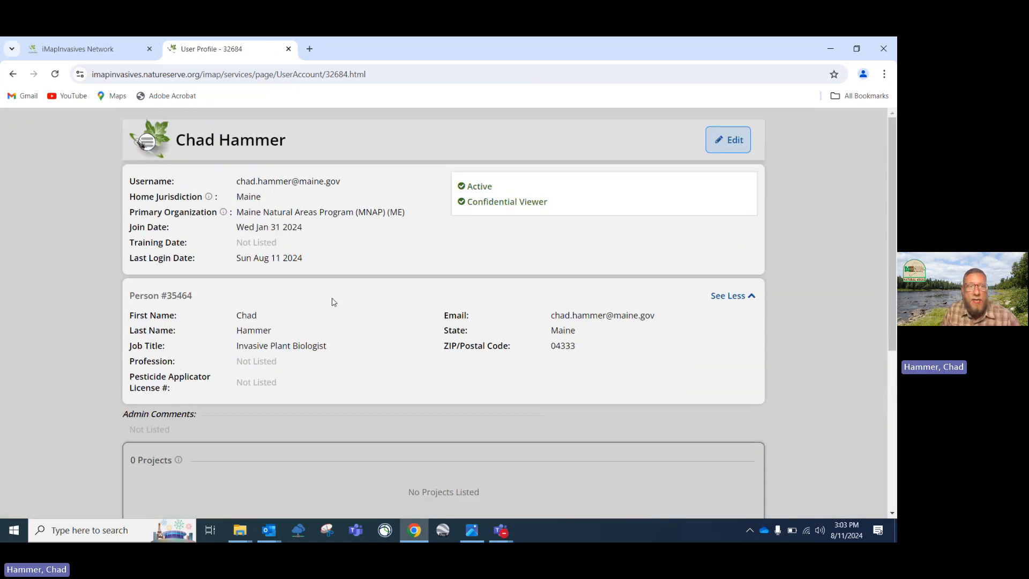
{"action": "scroll", "coordinate": [332, 302], "scroll_direction": "down", "scroll_amount": 2}
{"action": "scroll", "coordinate": [332, 302], "scroll_direction": "up", "scroll_amount": 2}
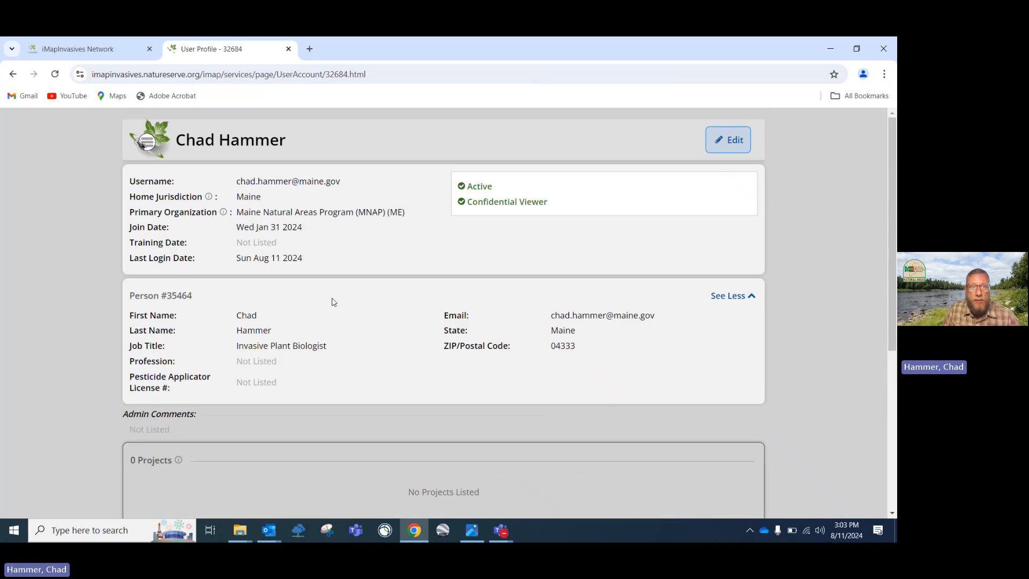
{"action": "scroll", "coordinate": [332, 302], "scroll_direction": "down", "scroll_amount": 5}
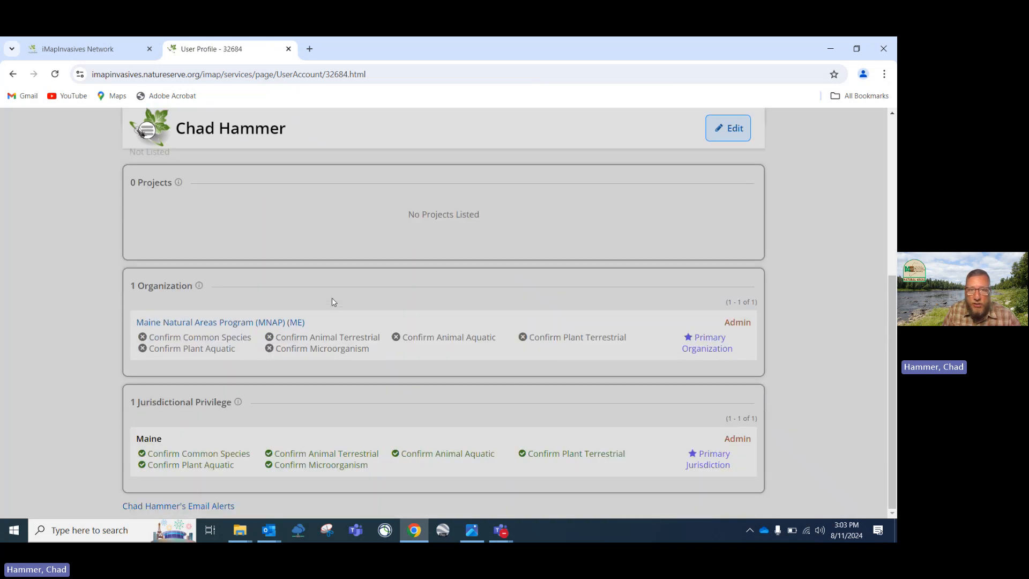
{"action": "scroll", "coordinate": [332, 302], "scroll_direction": "up", "scroll_amount": 4}
{"action": "scroll", "coordinate": [333, 302], "scroll_direction": "down", "scroll_amount": 4}
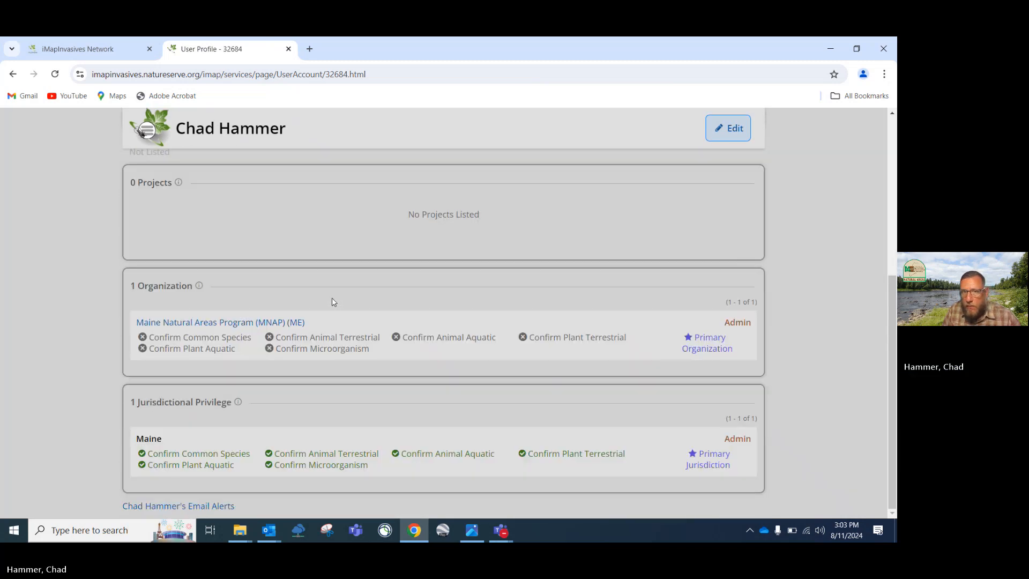
{"action": "scroll", "coordinate": [332, 301], "scroll_direction": "up", "scroll_amount": 4}
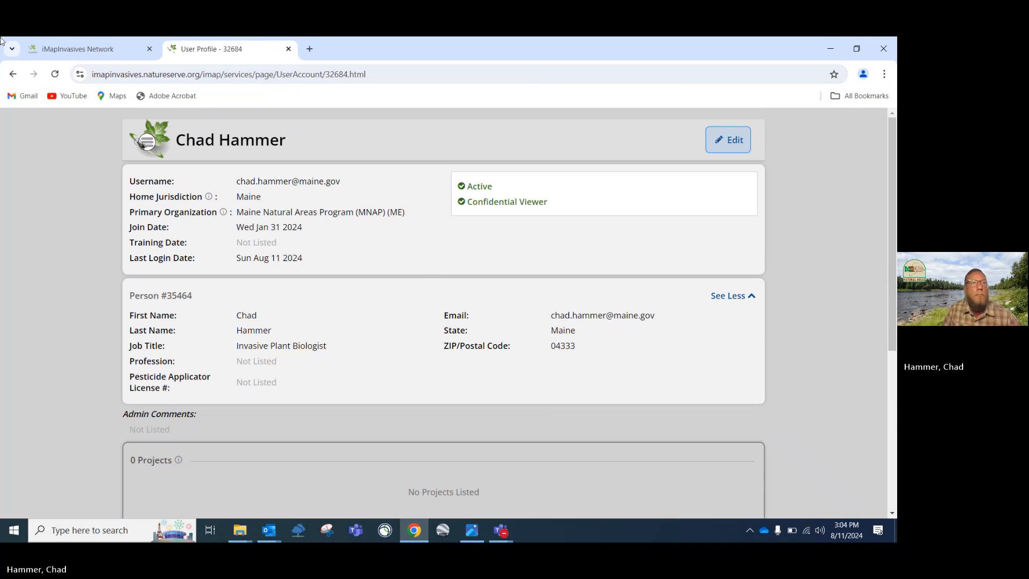
Go back to the filtered statewide map, clear the Welcome notice, and bring up the account menu
{"action": "left_click", "coordinate": [15, 75]}
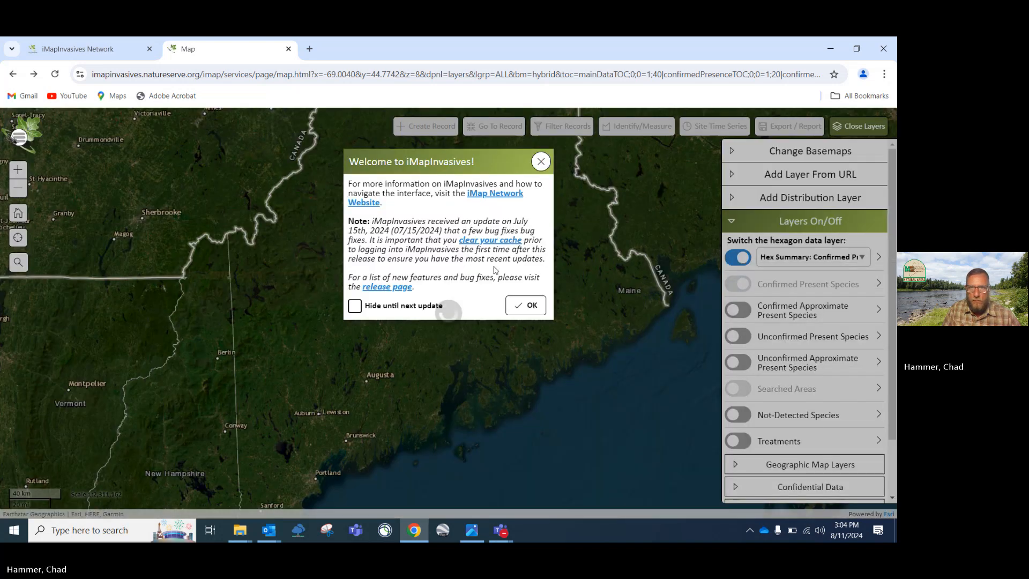
{"action": "left_click", "coordinate": [526, 308]}
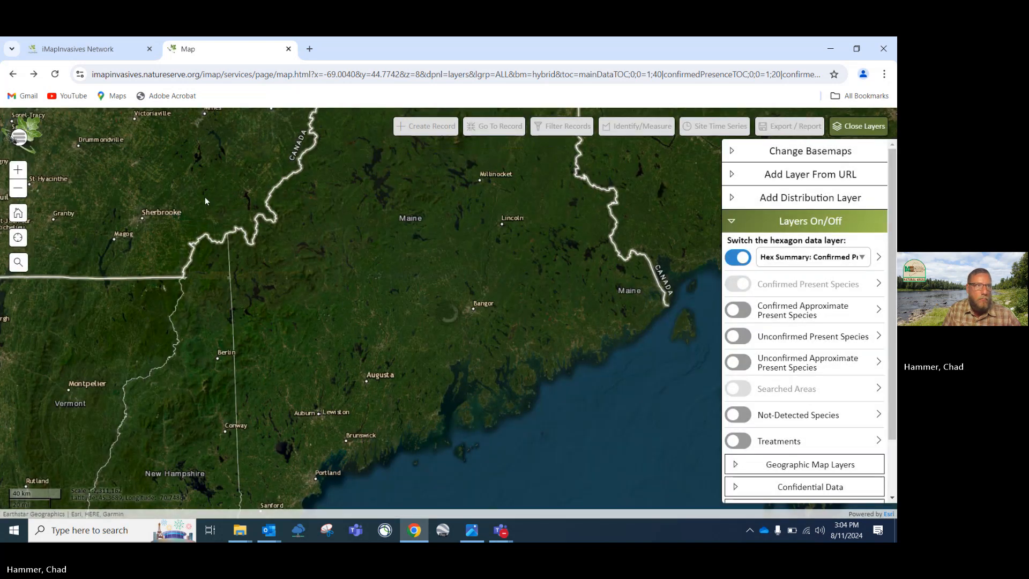
{"action": "left_click", "coordinate": [20, 138]}
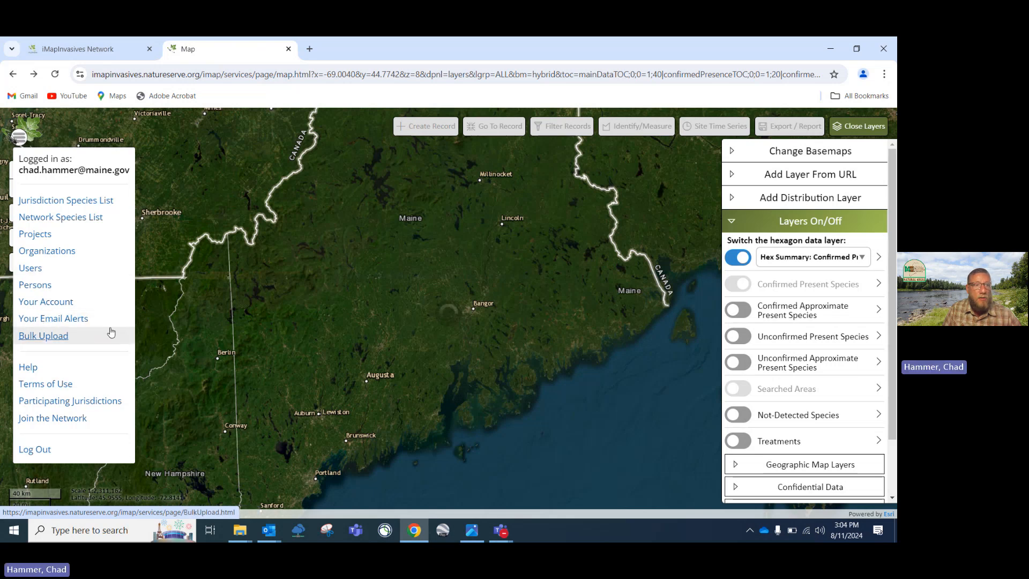
{"action": "left_click", "coordinate": [67, 320]}
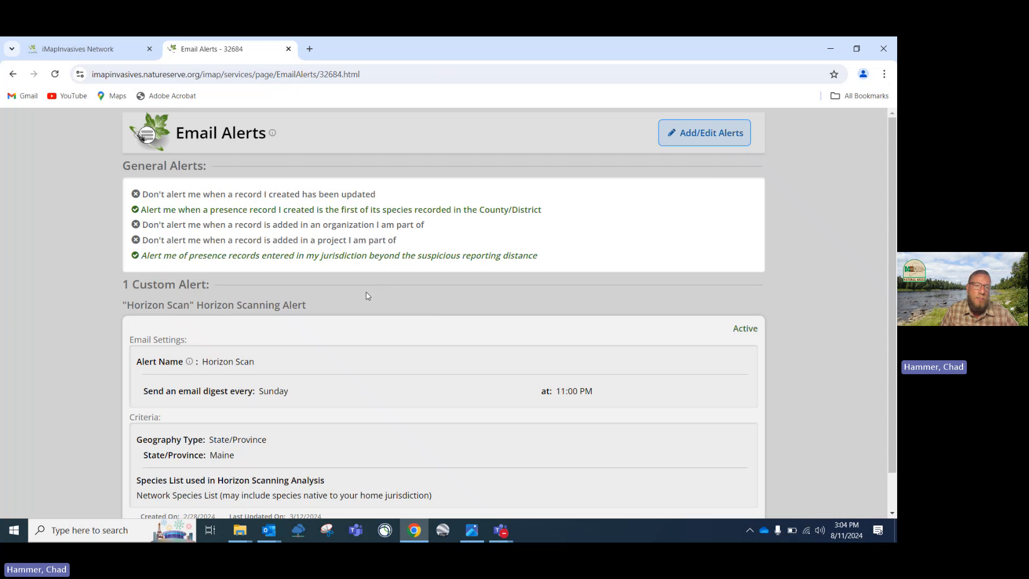
{"action": "scroll", "coordinate": [368, 296], "scroll_direction": "down", "scroll_amount": 1}
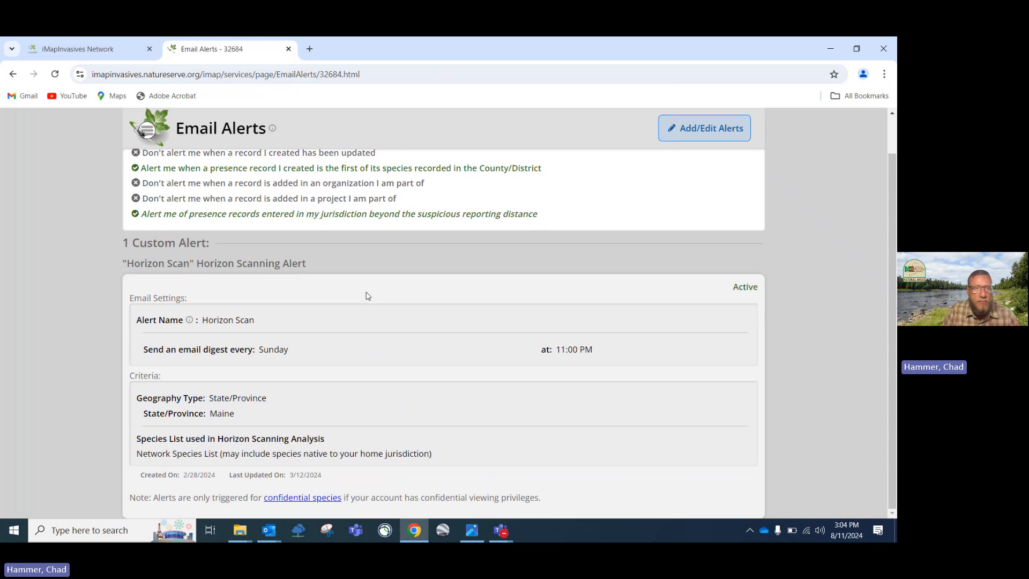
{"action": "scroll", "coordinate": [368, 296], "scroll_direction": "up", "scroll_amount": 1}
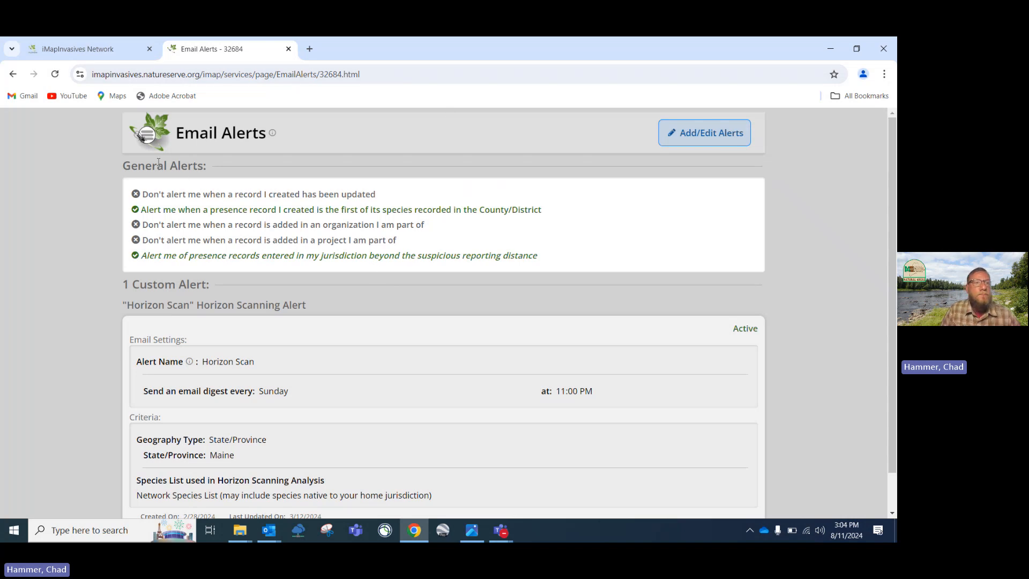
{"action": "left_click", "coordinate": [13, 76]}
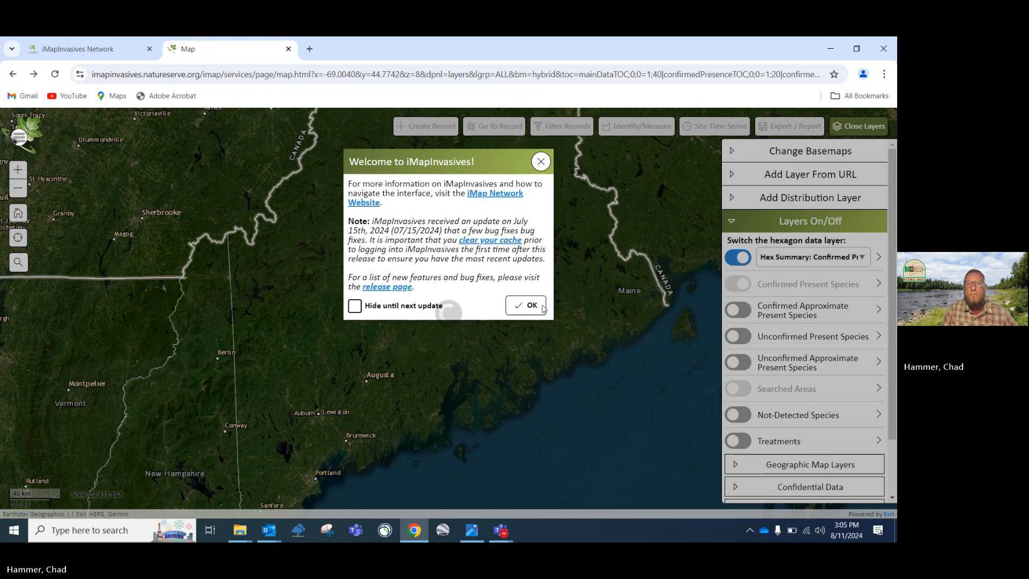
Clear the Welcome notice, then zoom in on central Maine around Augusta and Bangor
{"action": "left_click", "coordinate": [526, 305]}
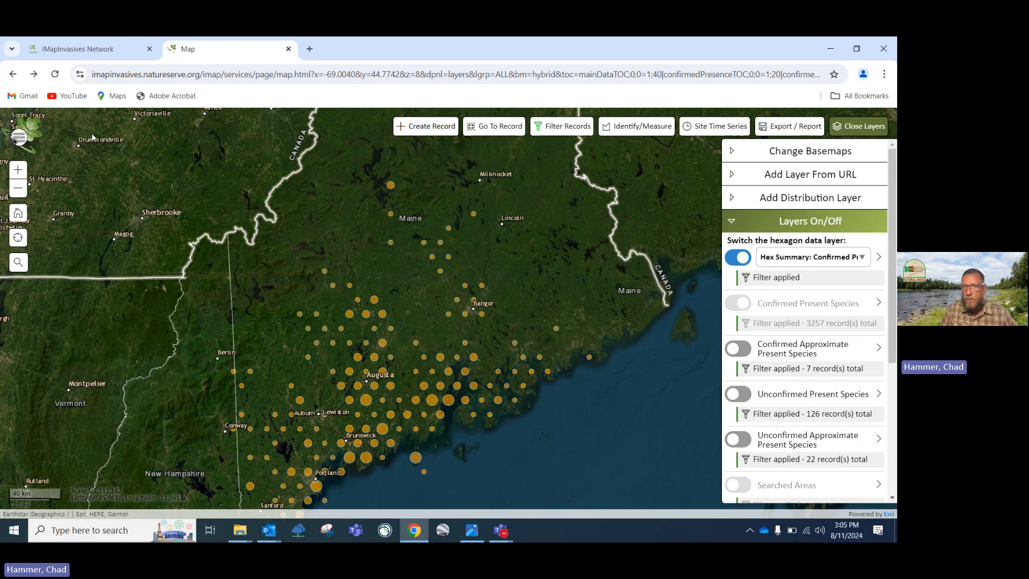
{"action": "left_click", "coordinate": [20, 137]}
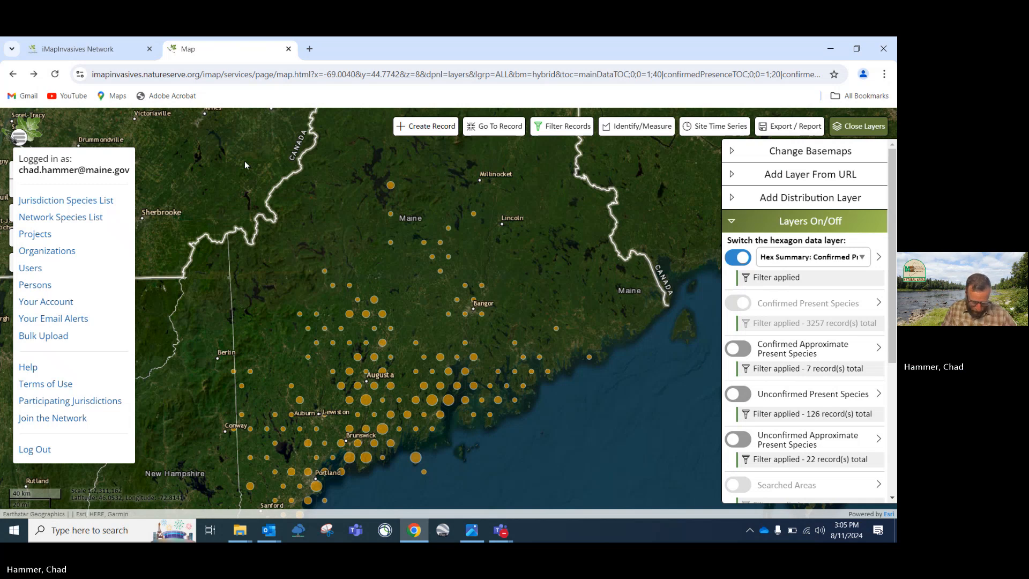
{"action": "left_click", "coordinate": [217, 162]}
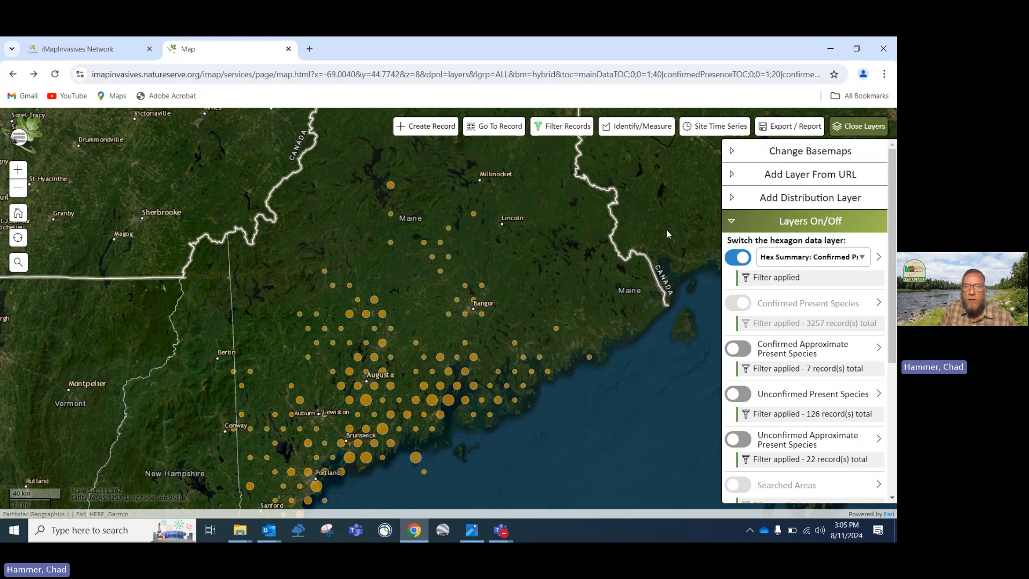
{"action": "scroll", "coordinate": [391, 329], "scroll_direction": "up", "scroll_amount": 1}
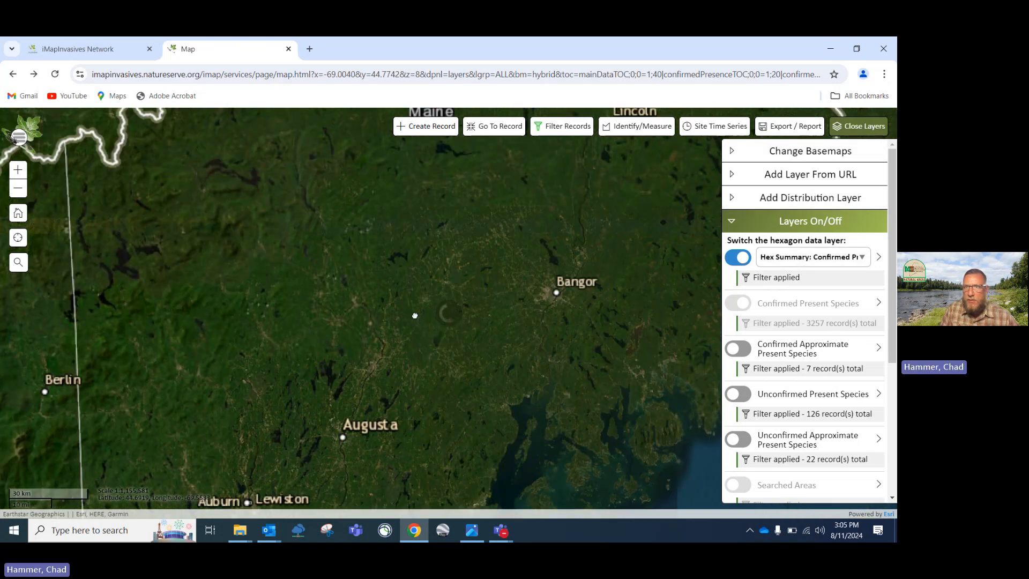
Switch to the Topographic basemap and move the map to the Skowhegan–Canaan area
{"action": "left_click", "coordinate": [740, 151]}
{"action": "left_click", "coordinate": [758, 266]}
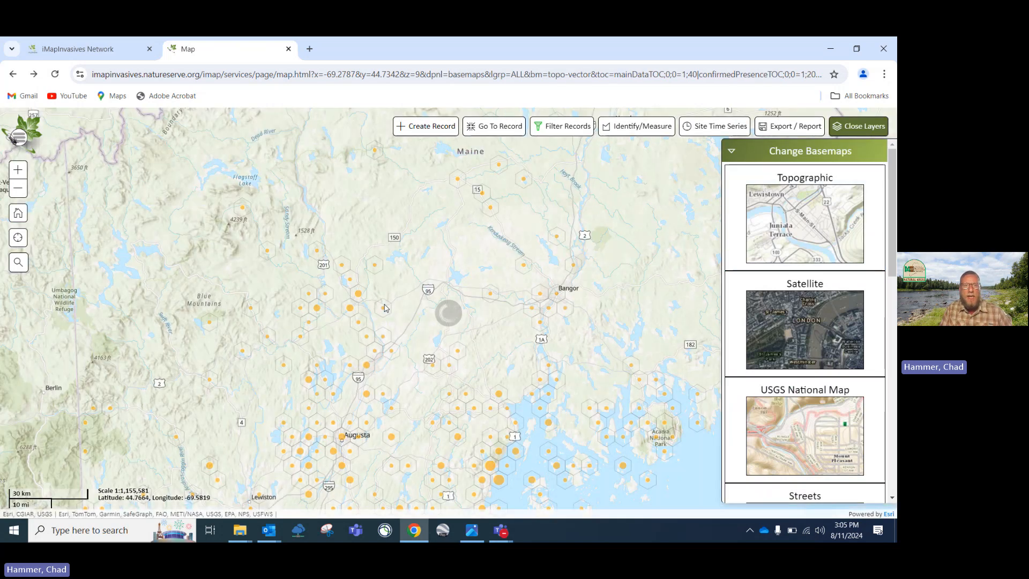
{"action": "scroll", "coordinate": [384, 304], "scroll_direction": "up", "scroll_amount": 3}
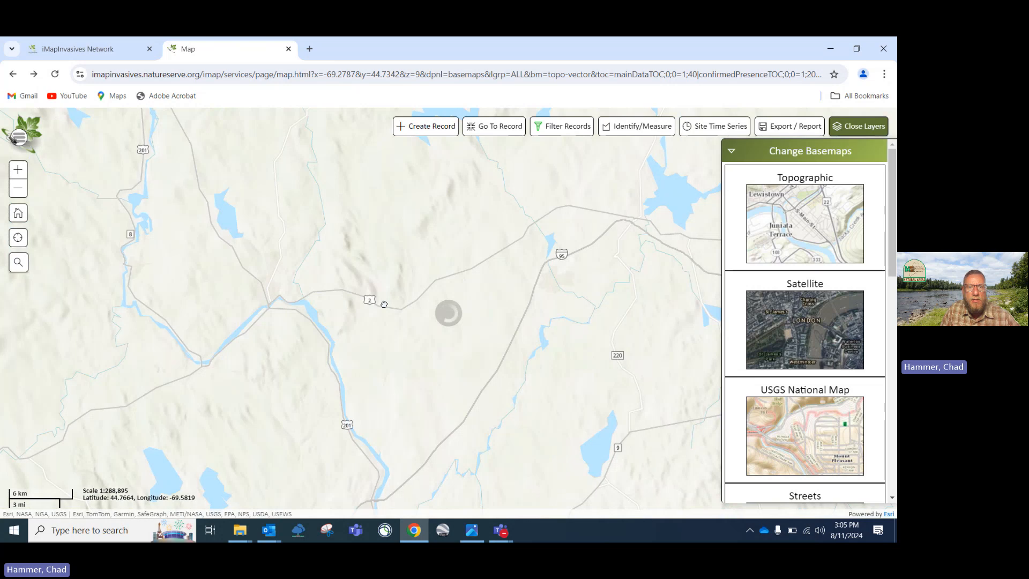
{"action": "left_click_drag", "start_coordinate": [271, 256], "coordinate": [349, 294]}
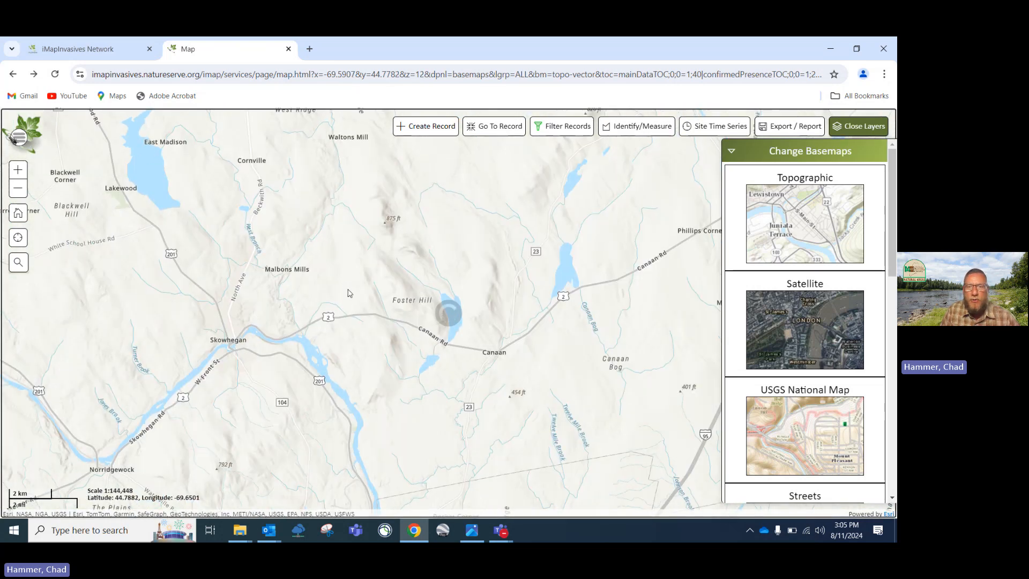
{"action": "scroll", "coordinate": [414, 305], "scroll_direction": "down", "scroll_amount": 1}
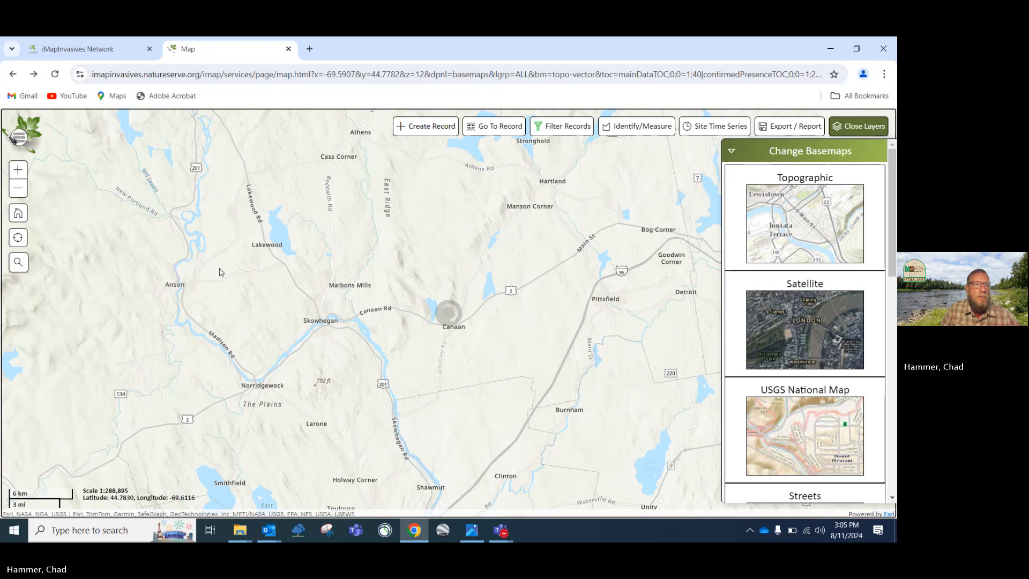
{"action": "left_click", "coordinate": [18, 263]}
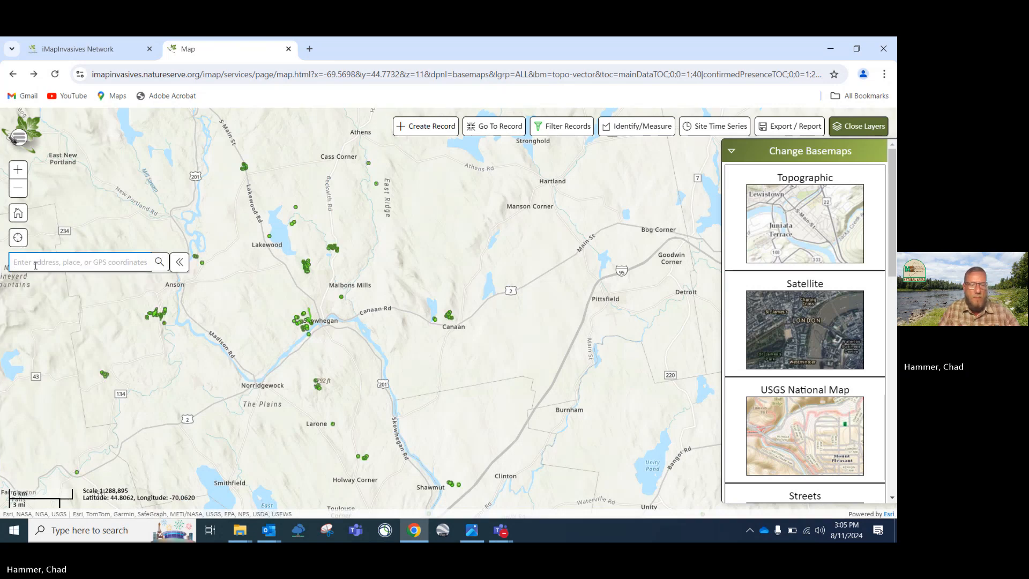
Search 'augusta maine' to center the map on Augusta–Hallowell, then collapse the basemap list
{"action": "type", "text": "augusta"}
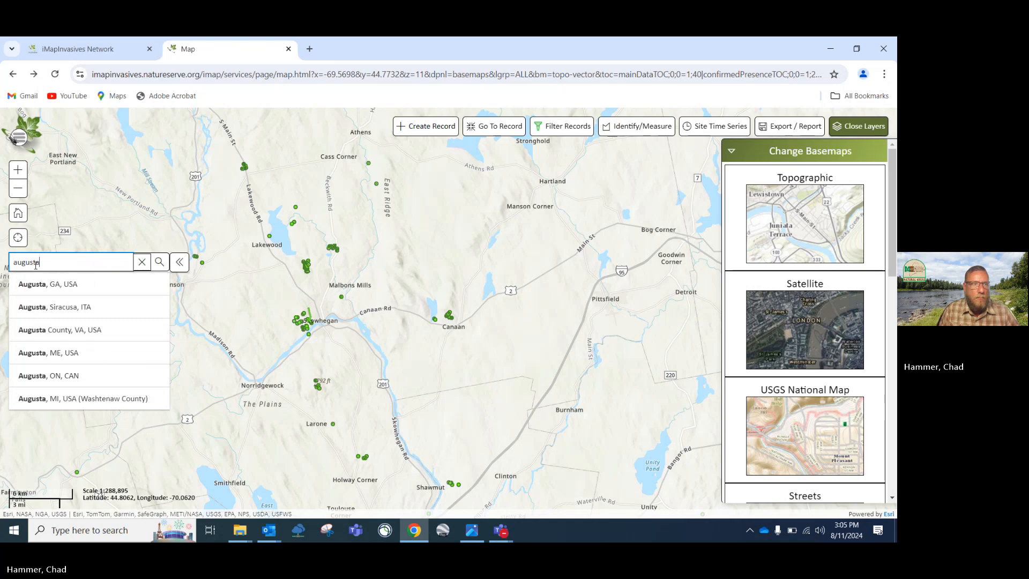
{"action": "type", "text": " maine"}
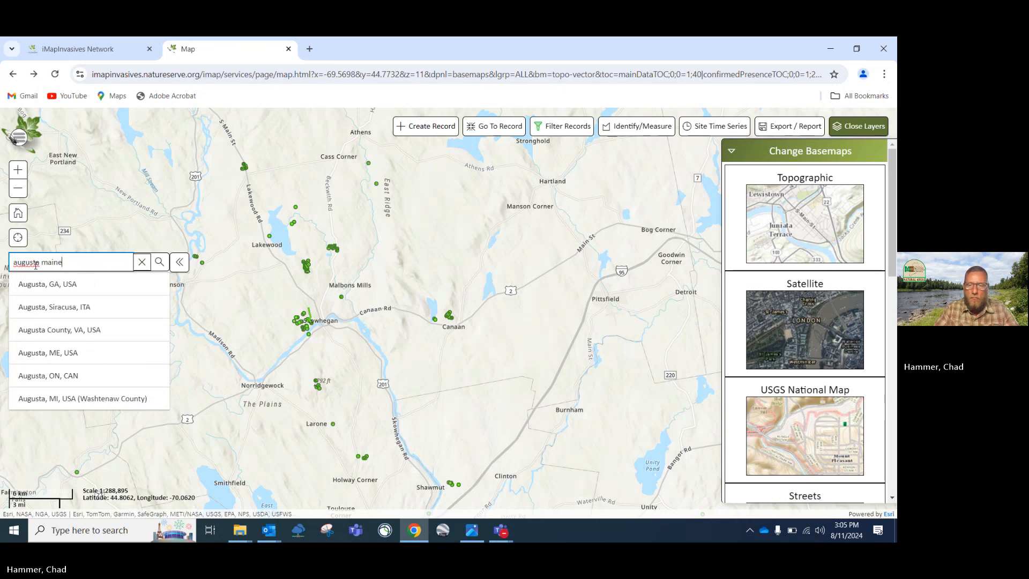
{"action": "key", "text": "Return"}
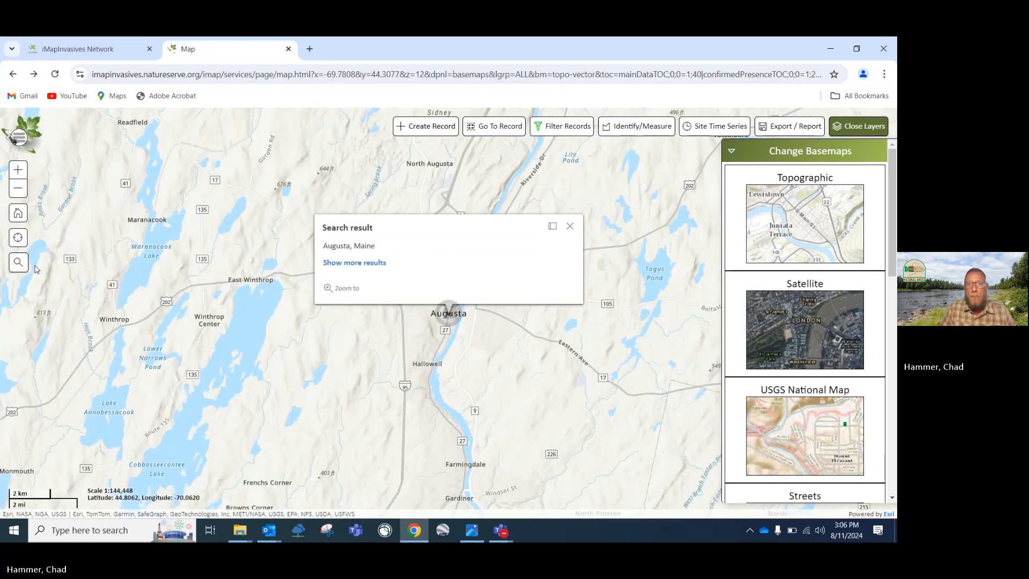
{"action": "left_click", "coordinate": [569, 226]}
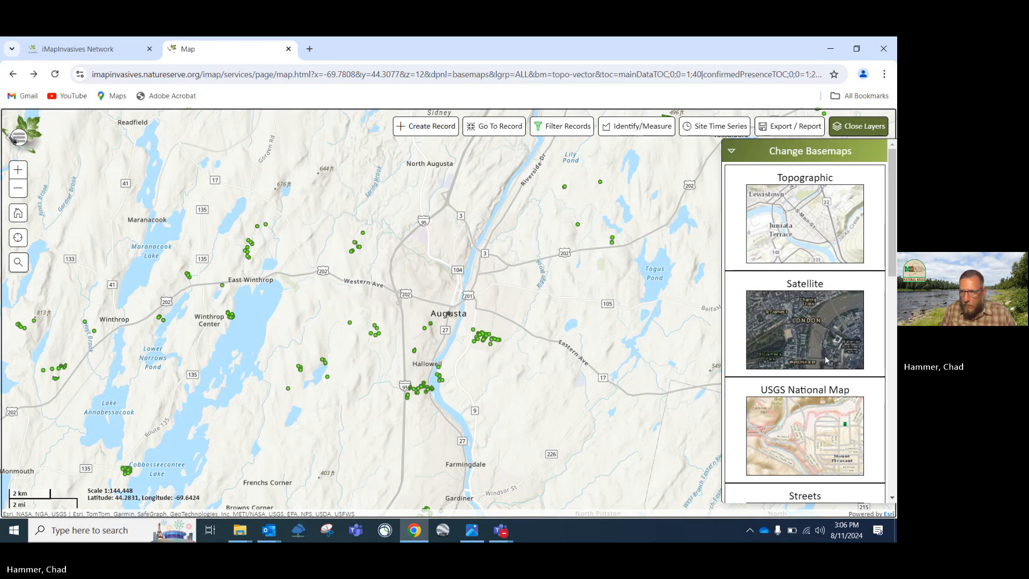
{"action": "left_click", "coordinate": [730, 154]}
Close the layers panel, open the New Record chooser and move the map to the Freeport–Brunswick coast
{"action": "left_click", "coordinate": [838, 132]}
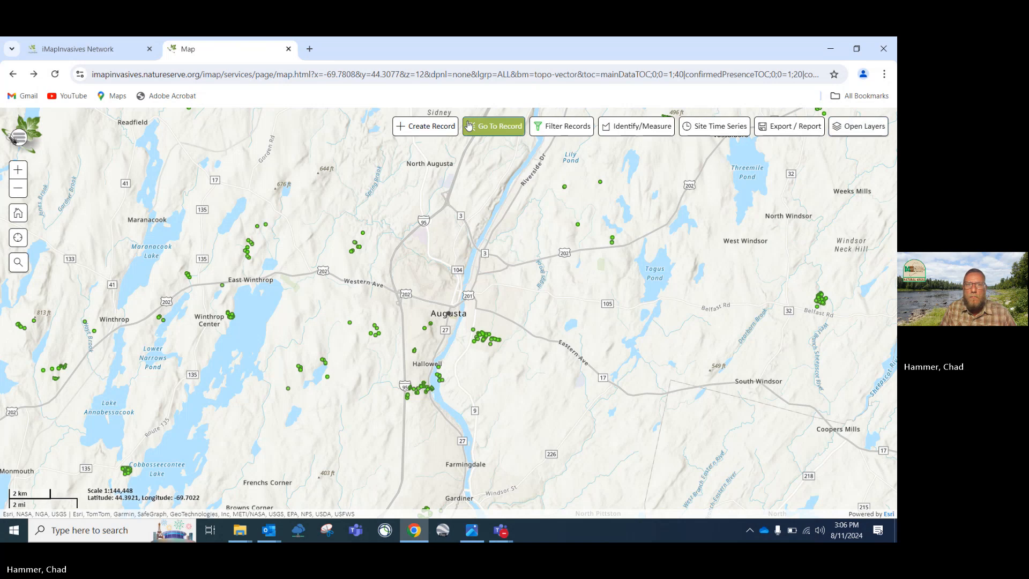
{"action": "left_click", "coordinate": [445, 126]}
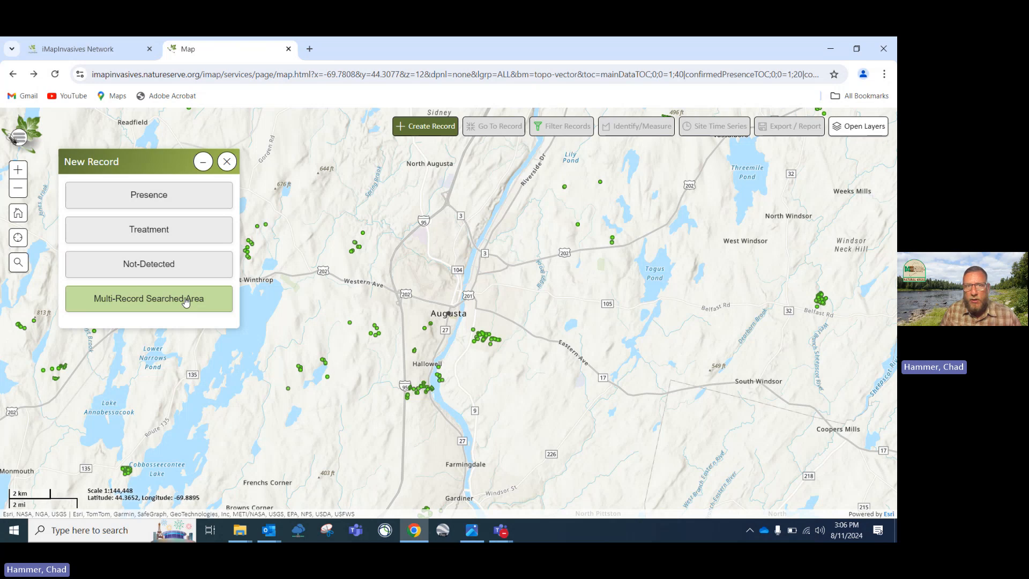
{"action": "scroll", "coordinate": [366, 323], "scroll_direction": "down", "scroll_amount": 1}
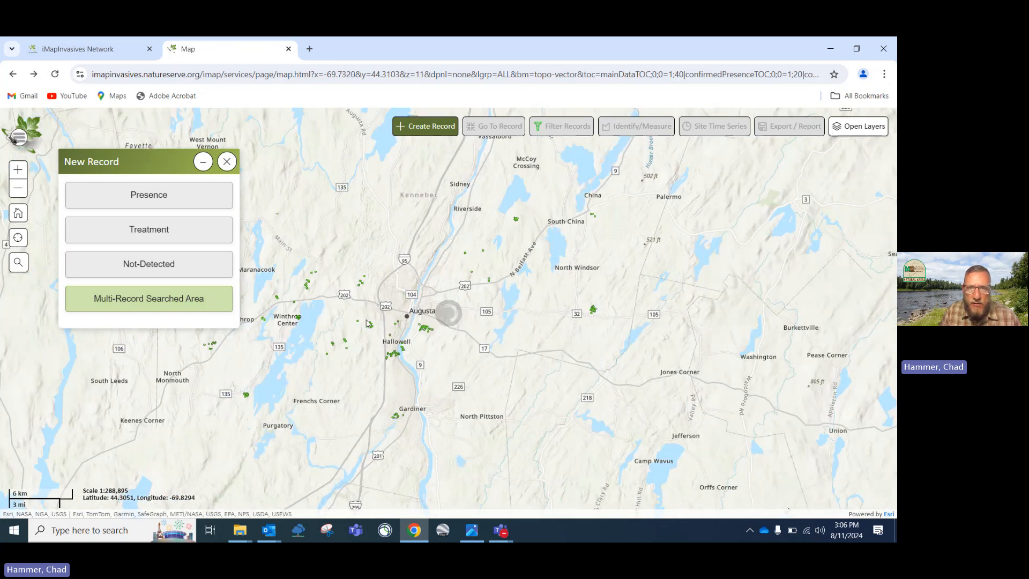
{"action": "scroll", "coordinate": [396, 311], "scroll_direction": "down", "scroll_amount": 1}
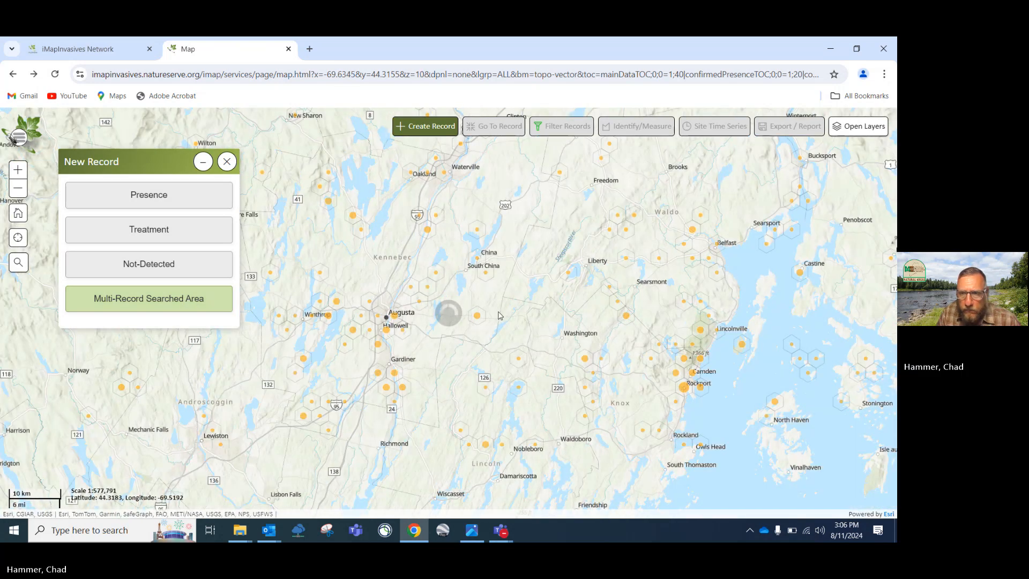
{"action": "scroll", "coordinate": [499, 314], "scroll_direction": "down", "scroll_amount": 1}
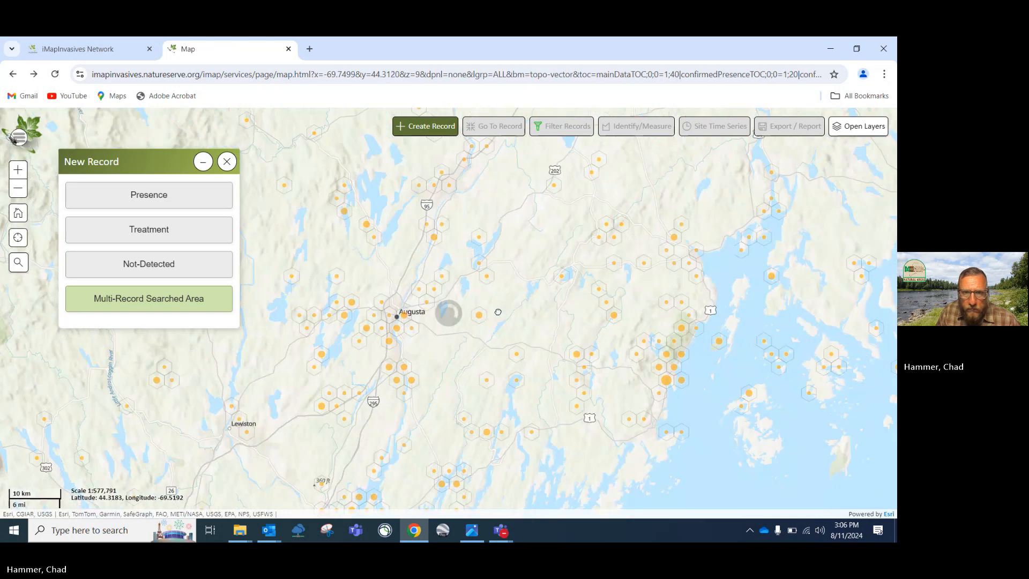
{"action": "scroll", "coordinate": [498, 312], "scroll_direction": "up", "scroll_amount": 1}
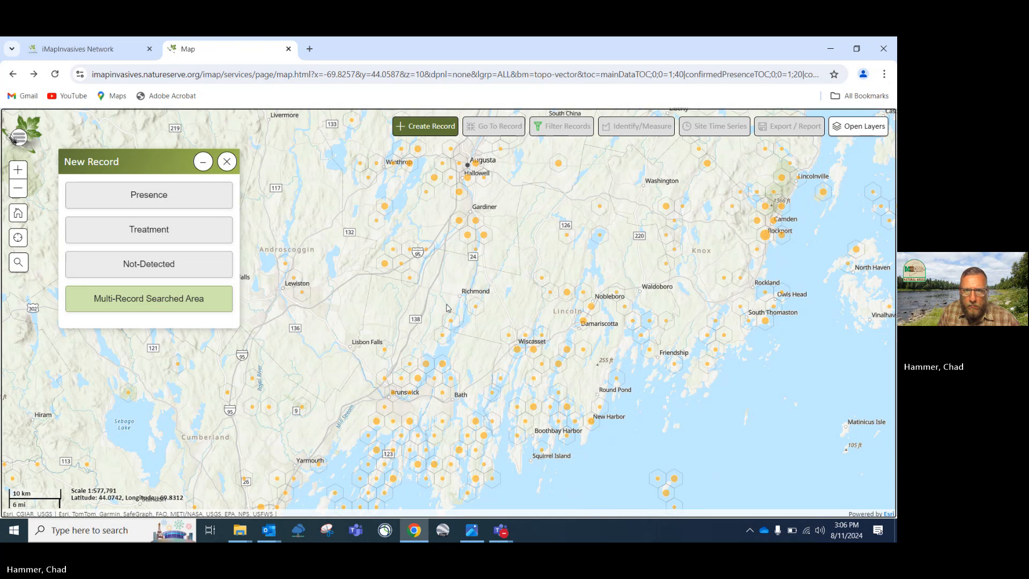
{"action": "scroll", "coordinate": [432, 349], "scroll_direction": "up", "scroll_amount": 1}
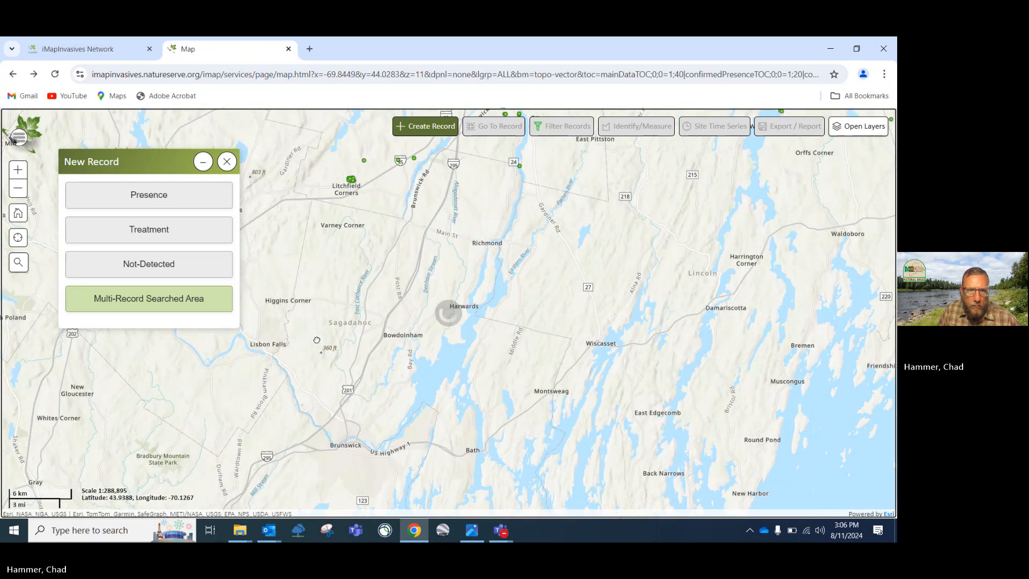
{"action": "left_click_drag", "start_coordinate": [210, 422], "coordinate": [465, 186]}
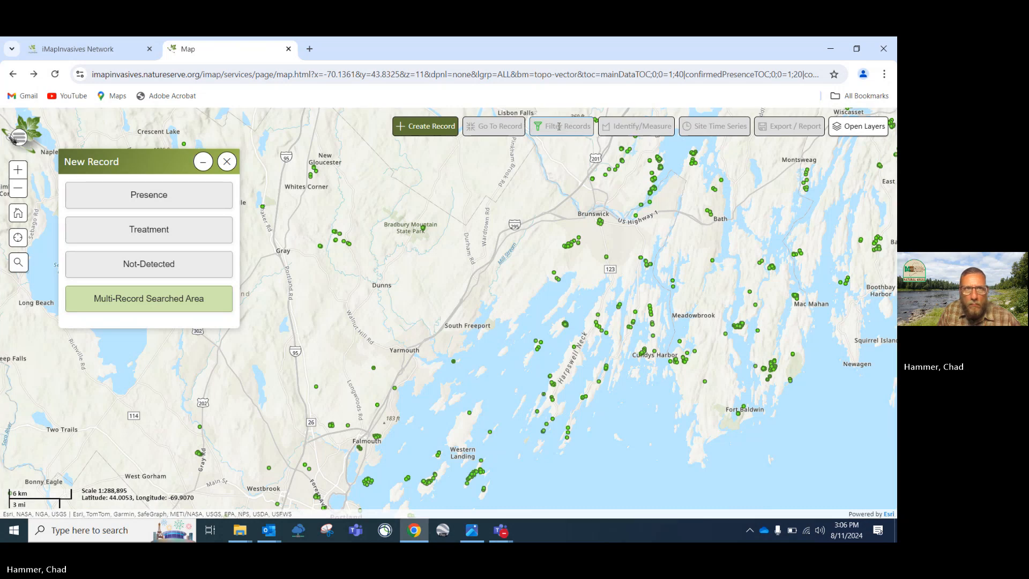
Remove the European and Japanese Barberry species filters and turn on Unconfirmed Present Species
{"action": "left_click", "coordinate": [234, 162]}
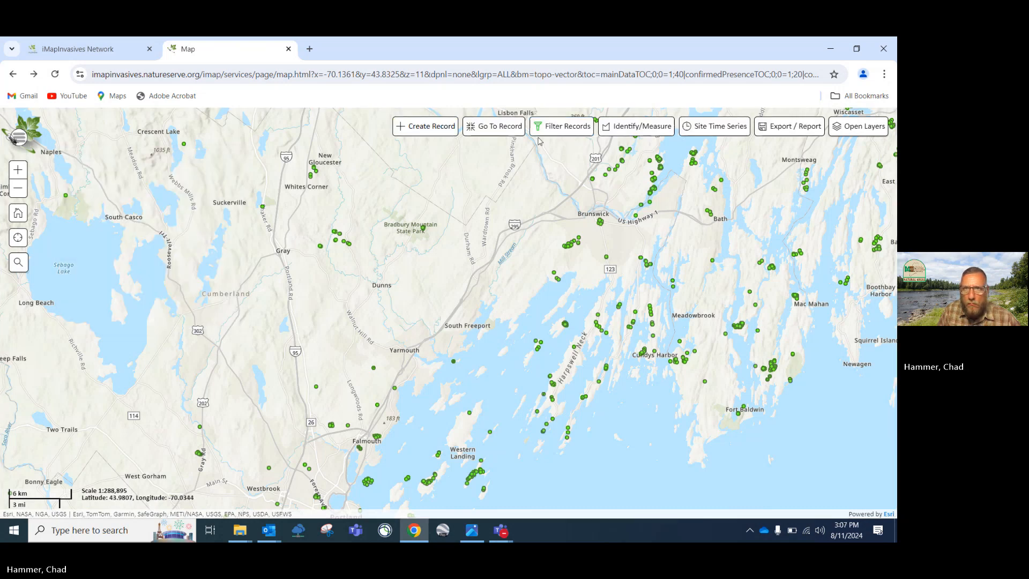
{"action": "left_click", "coordinate": [562, 126]}
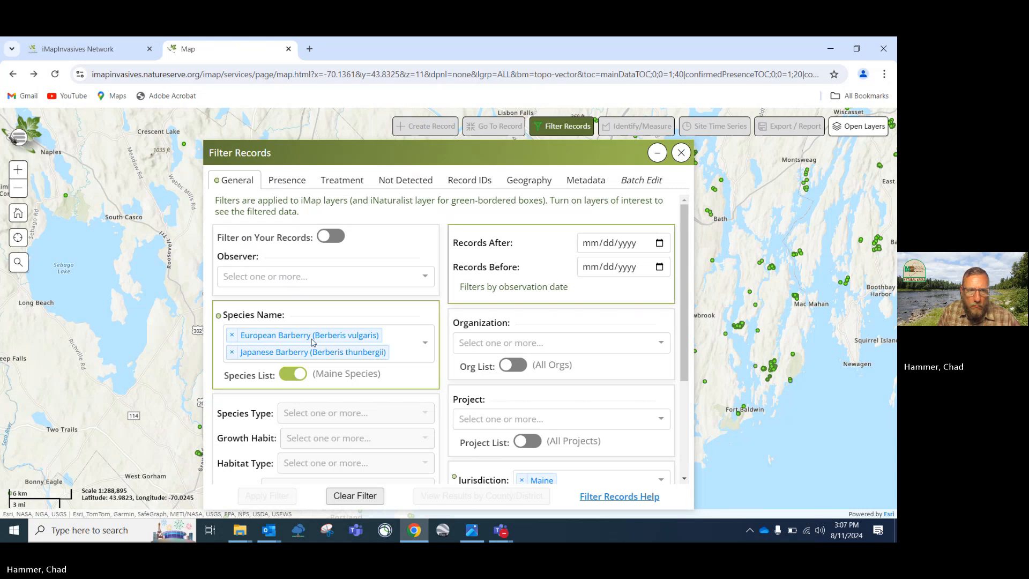
{"action": "left_click", "coordinate": [231, 335]}
{"action": "left_click", "coordinate": [232, 335]}
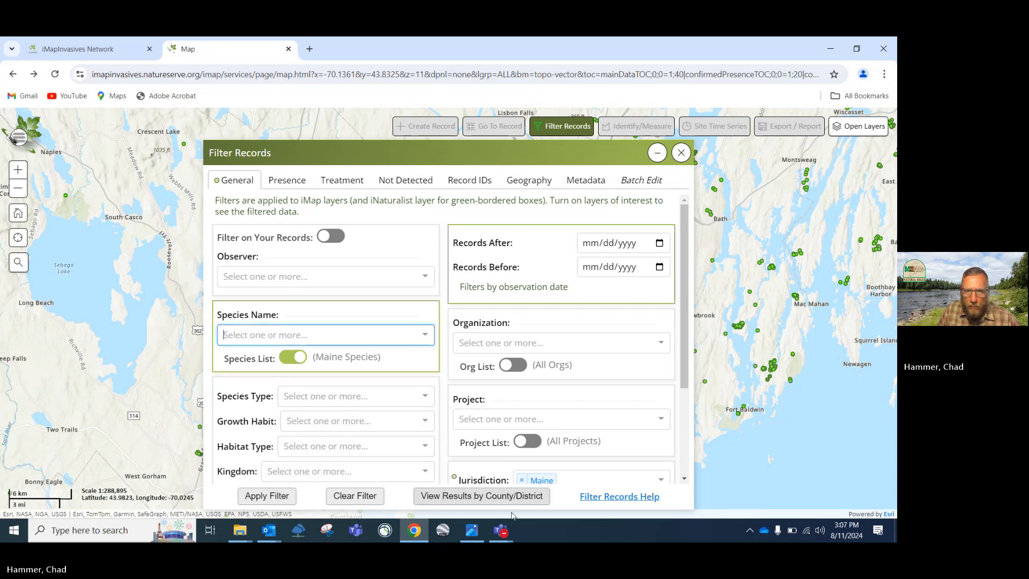
{"action": "left_click", "coordinate": [286, 497]}
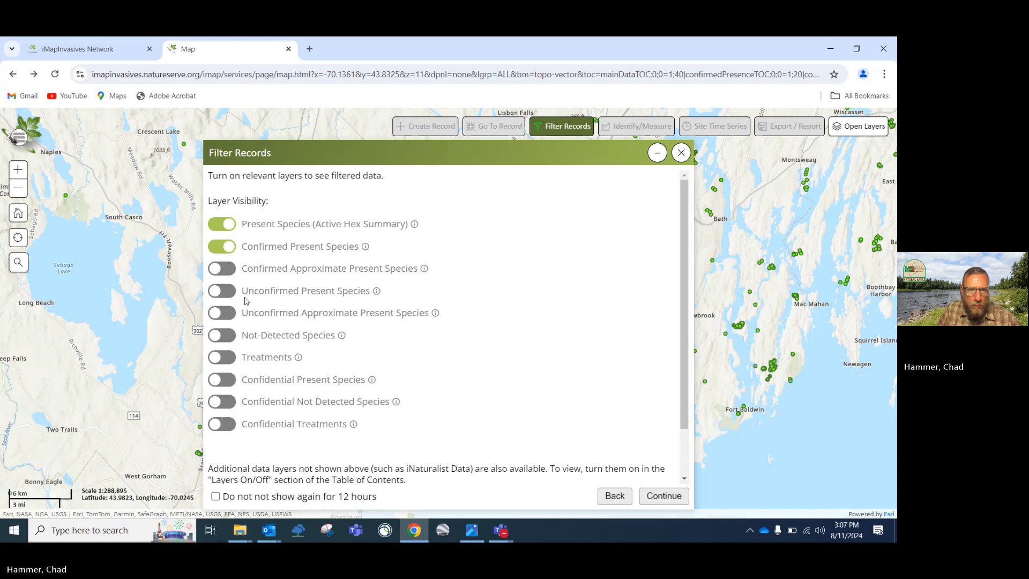
{"action": "left_click", "coordinate": [222, 291]}
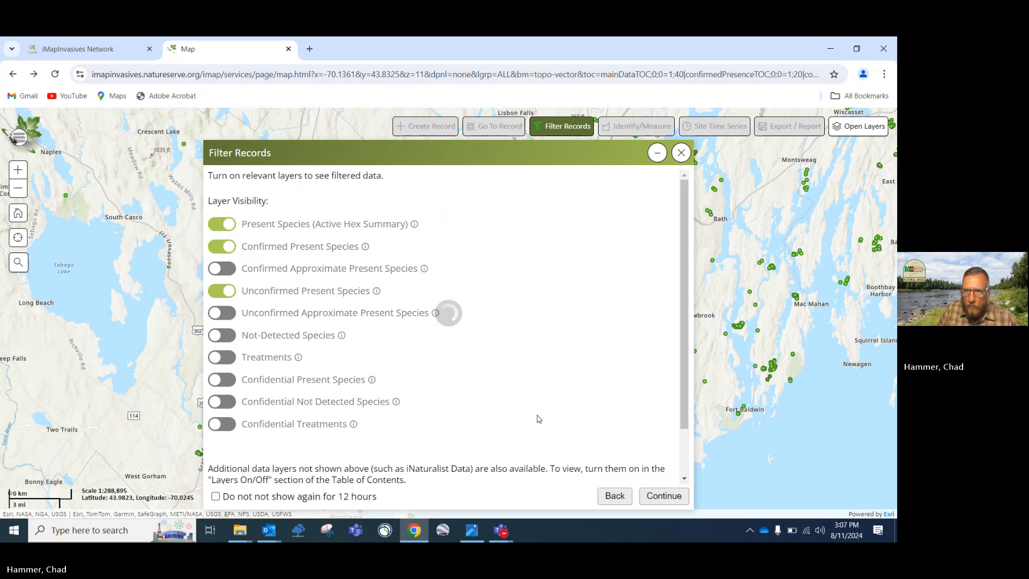
{"action": "left_click", "coordinate": [664, 496]}
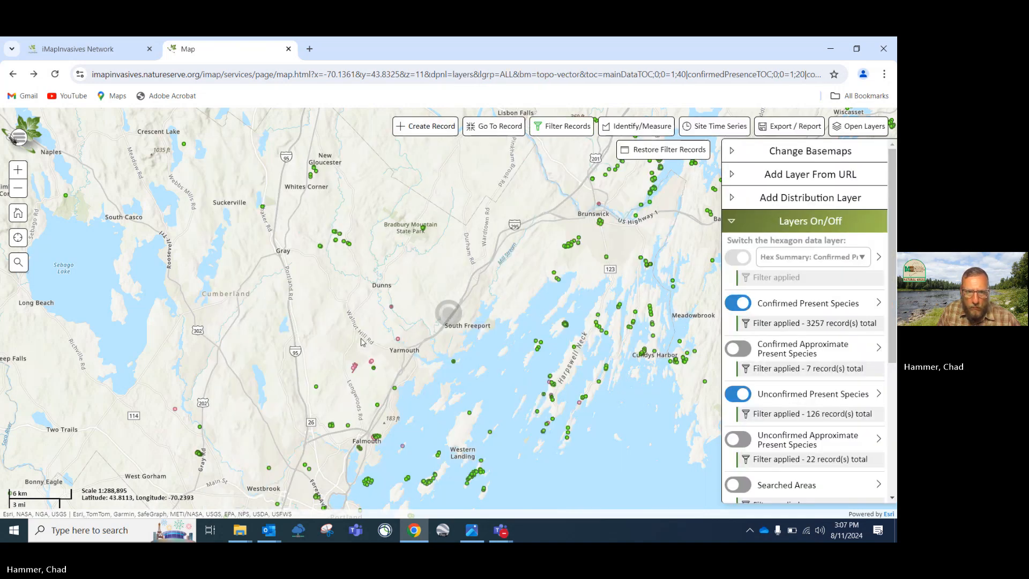
Zoom and pan from Portland past Falmouth until the Cumberland Center polygons show
{"action": "scroll", "coordinate": [361, 341], "scroll_direction": "down", "scroll_amount": 2}
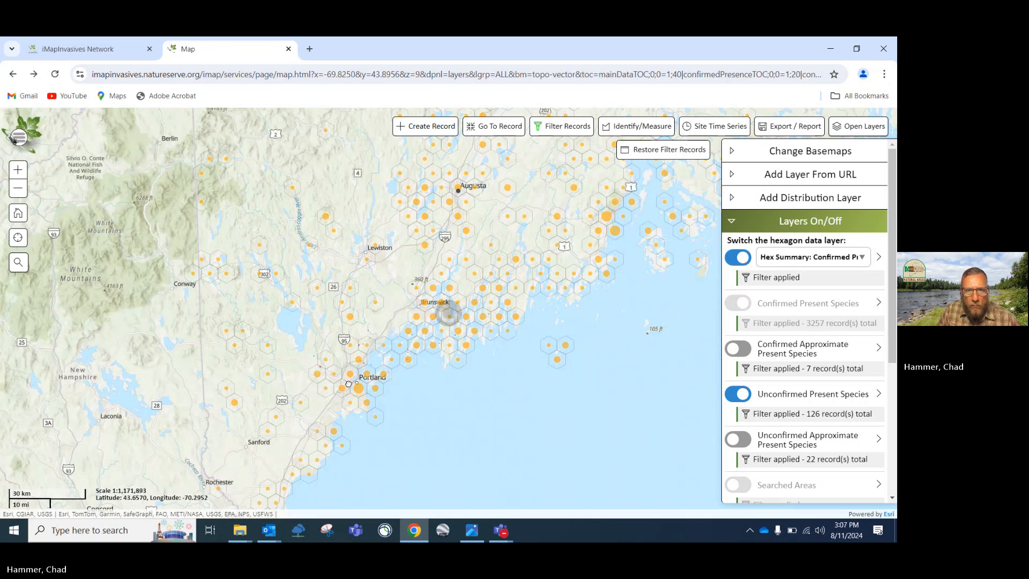
{"action": "scroll", "coordinate": [348, 384], "scroll_direction": "down", "scroll_amount": 1}
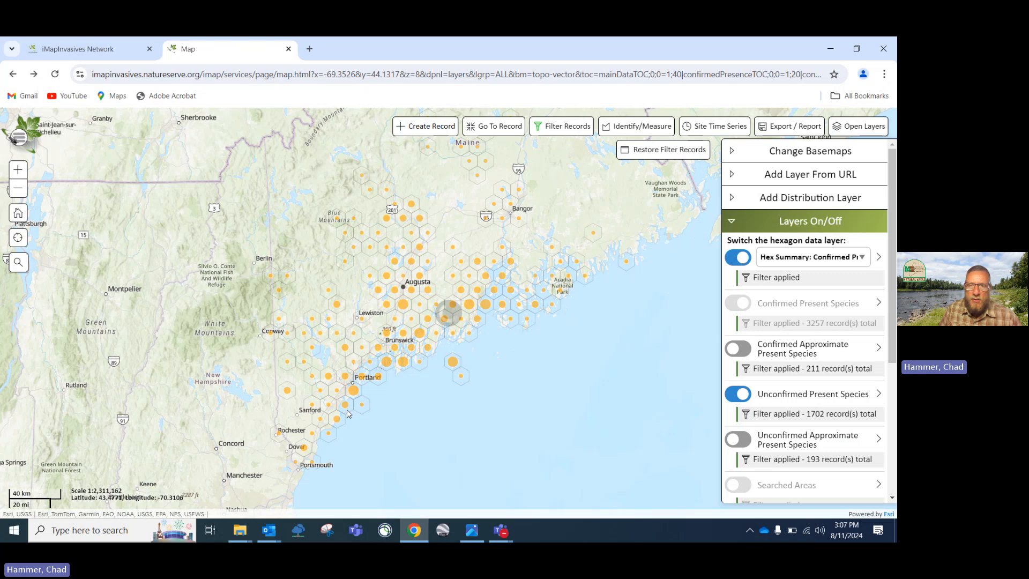
{"action": "scroll", "coordinate": [360, 404], "scroll_direction": "up", "scroll_amount": 2}
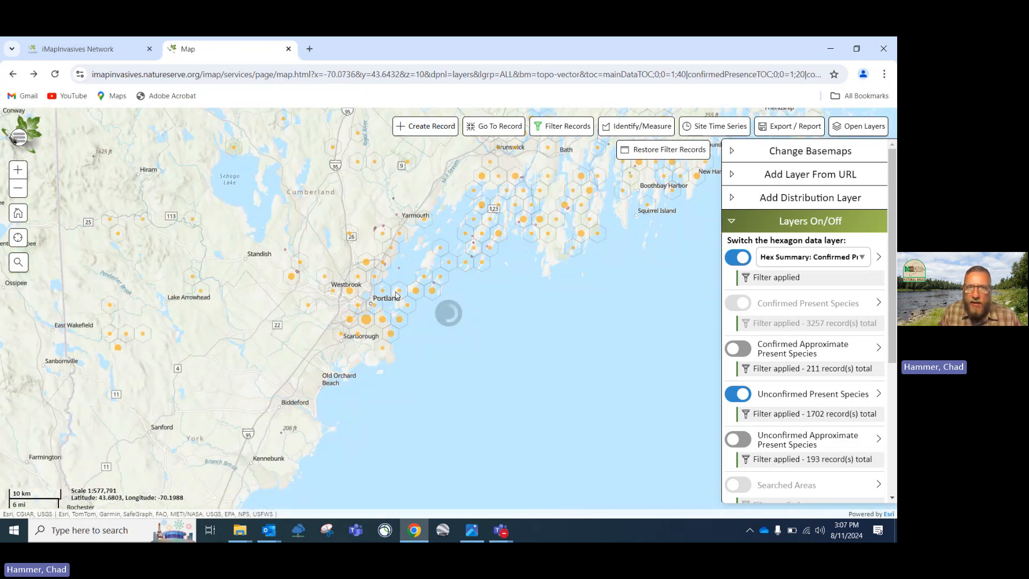
{"action": "left_click_drag", "start_coordinate": [348, 318], "coordinate": [362, 300]}
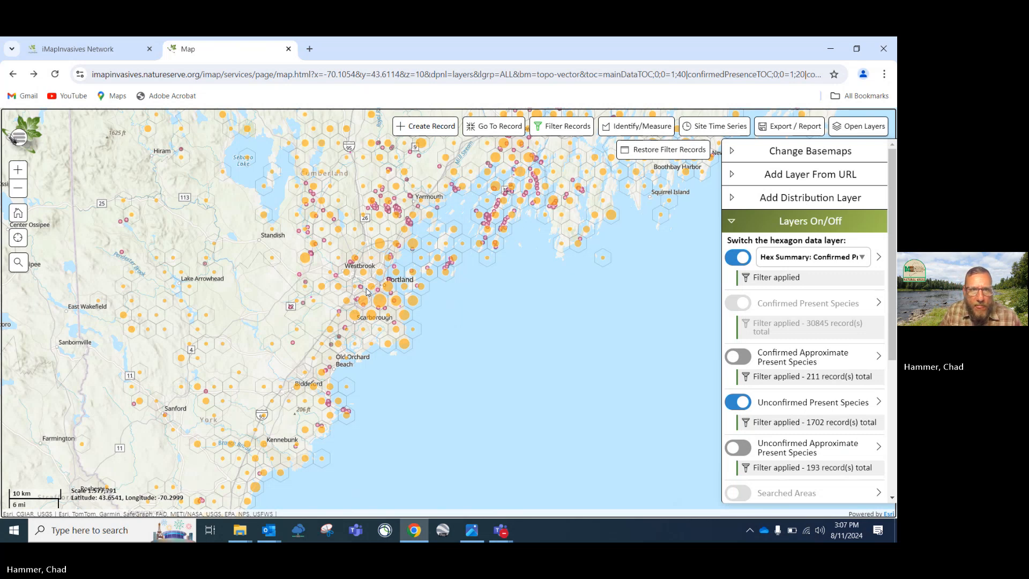
{"action": "scroll", "coordinate": [366, 290], "scroll_direction": "up", "scroll_amount": 3}
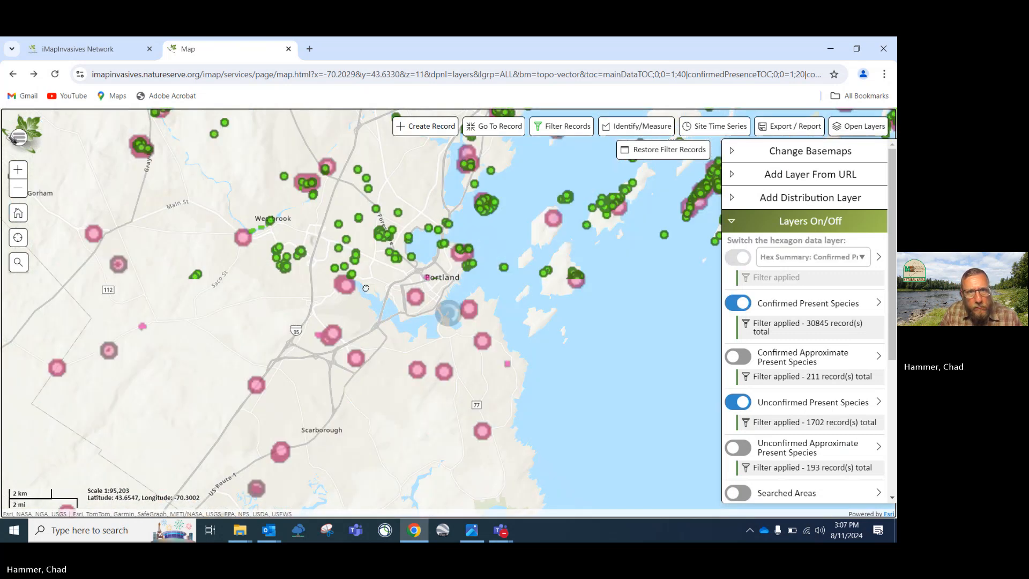
{"action": "scroll", "coordinate": [366, 288], "scroll_direction": "up", "scroll_amount": 2}
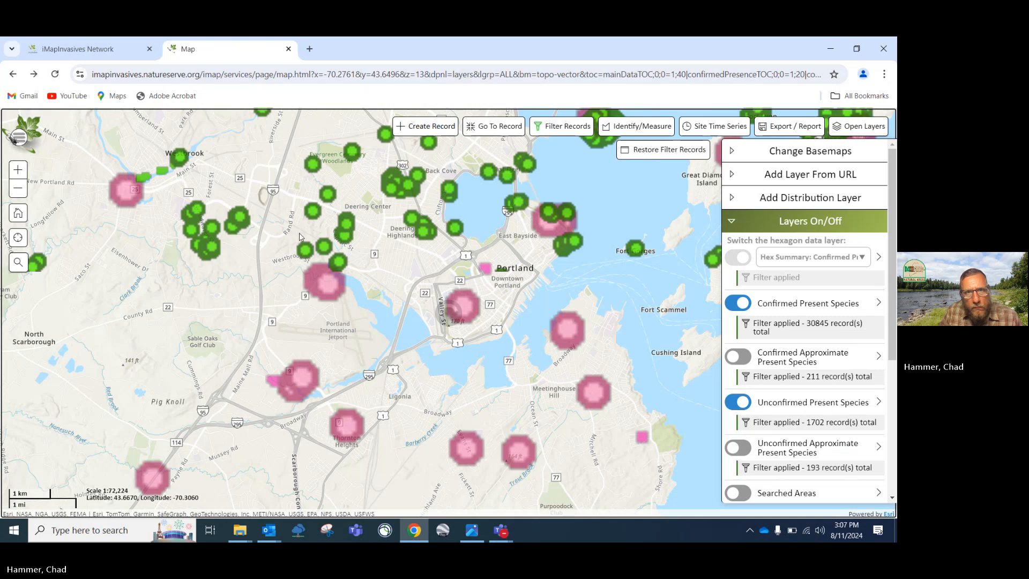
{"action": "scroll", "coordinate": [278, 231], "scroll_direction": "down", "scroll_amount": 2}
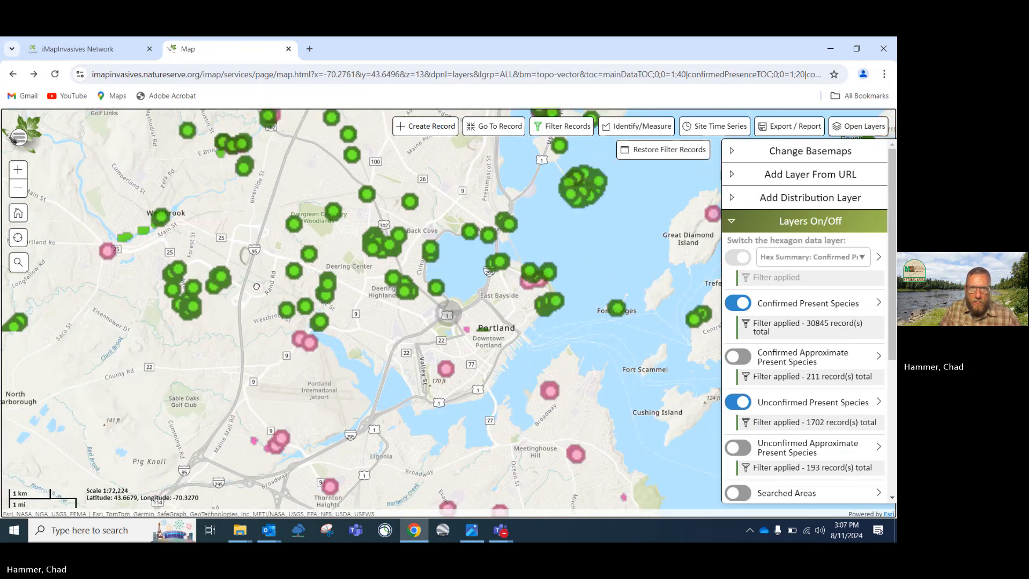
{"action": "left_click_drag", "start_coordinate": [261, 281], "coordinate": [394, 400]}
{"action": "left_click_drag", "start_coordinate": [261, 229], "coordinate": [349, 360]}
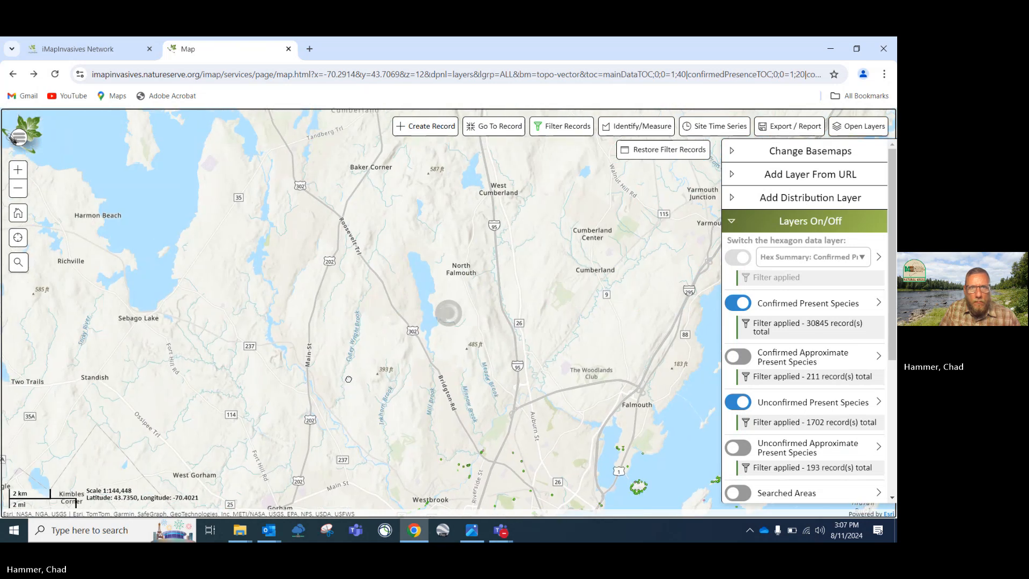
{"action": "scroll", "coordinate": [348, 379], "scroll_direction": "down", "scroll_amount": 2}
{"action": "scroll", "coordinate": [453, 315], "scroll_direction": "up", "scroll_amount": 2}
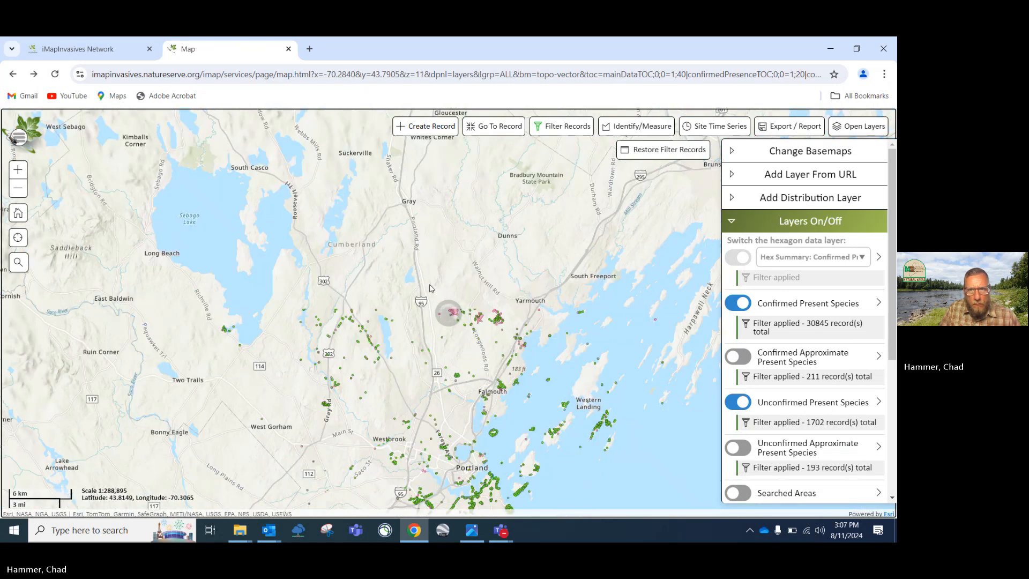
{"action": "scroll", "coordinate": [462, 321], "scroll_direction": "up", "scroll_amount": 3}
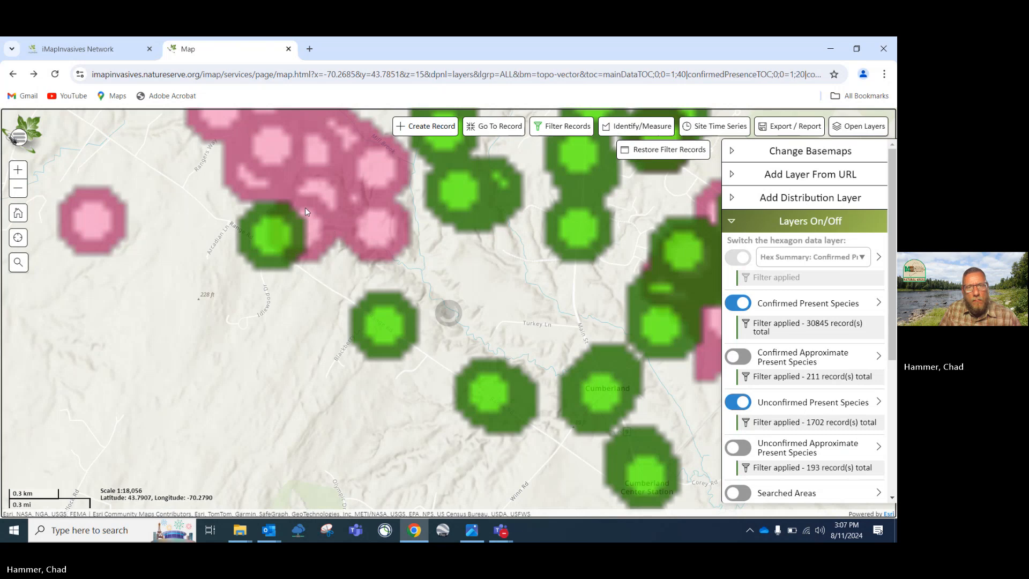
{"action": "left_click_drag", "start_coordinate": [305, 207], "coordinate": [328, 330]}
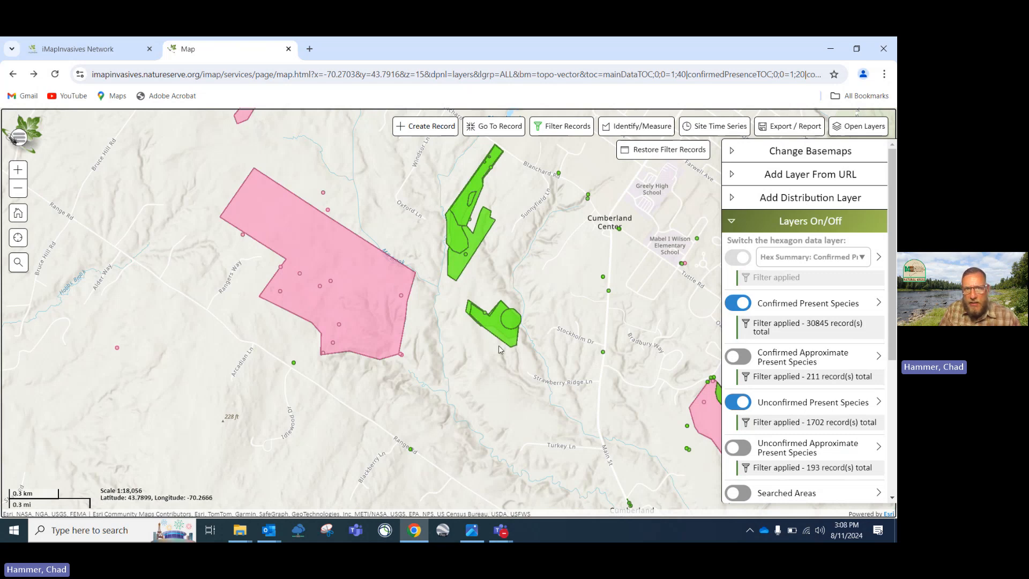
{"action": "left_click_drag", "start_coordinate": [520, 387], "coordinate": [371, 326]}
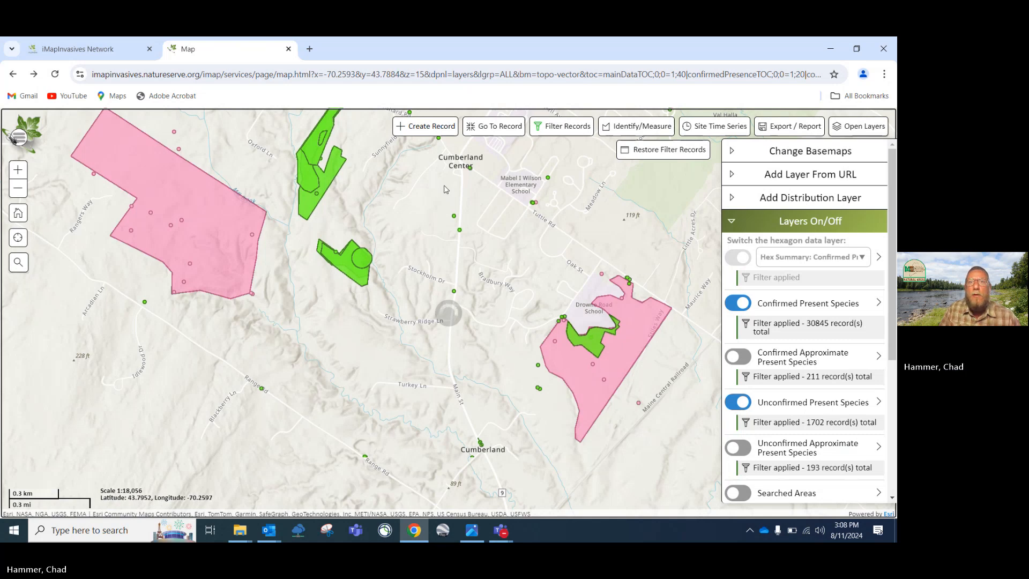
{"action": "left_click", "coordinate": [427, 127]}
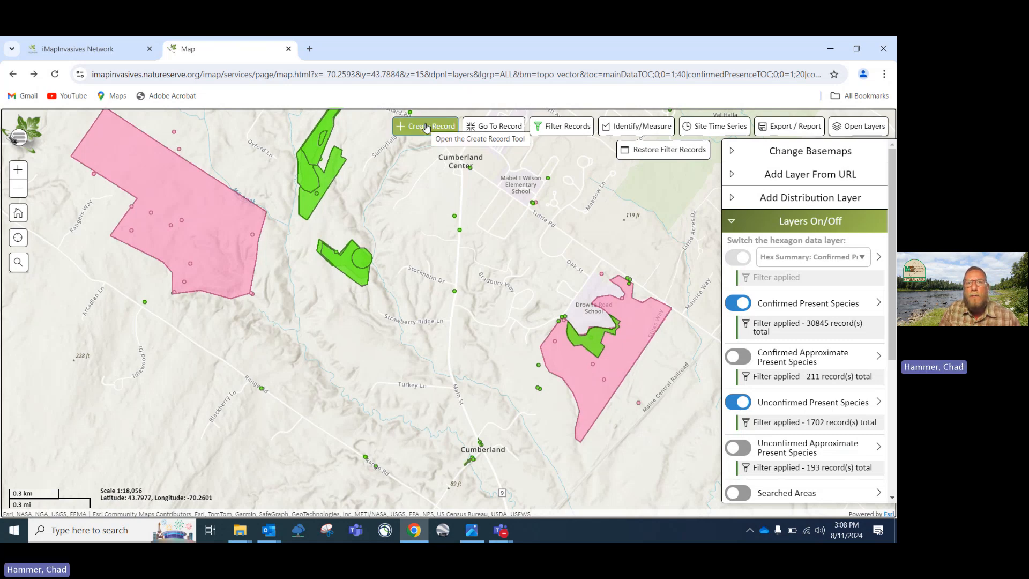
{"action": "left_click", "coordinate": [427, 126]}
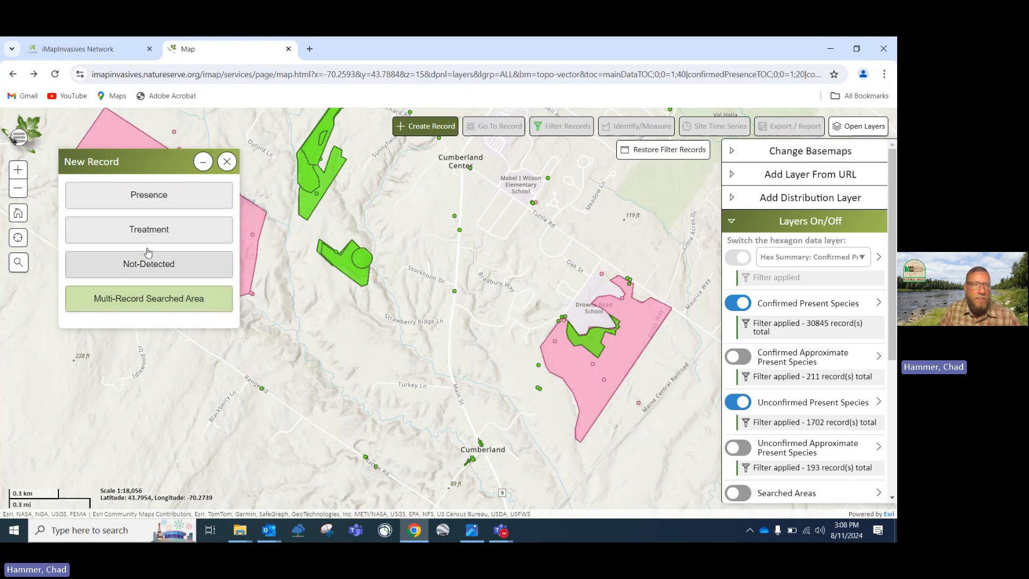
{"action": "left_click", "coordinate": [152, 198]}
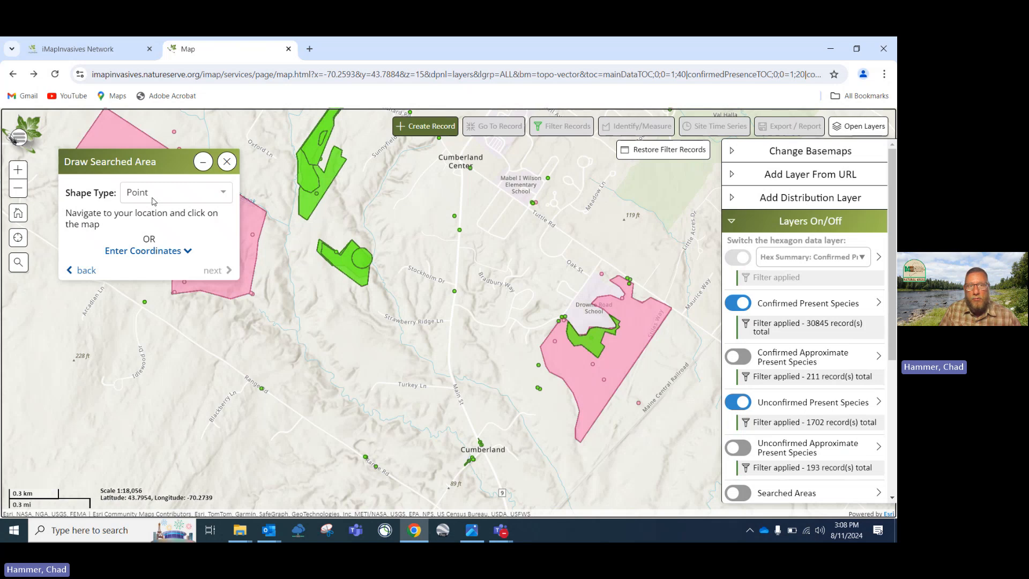
{"action": "left_click", "coordinate": [224, 196]}
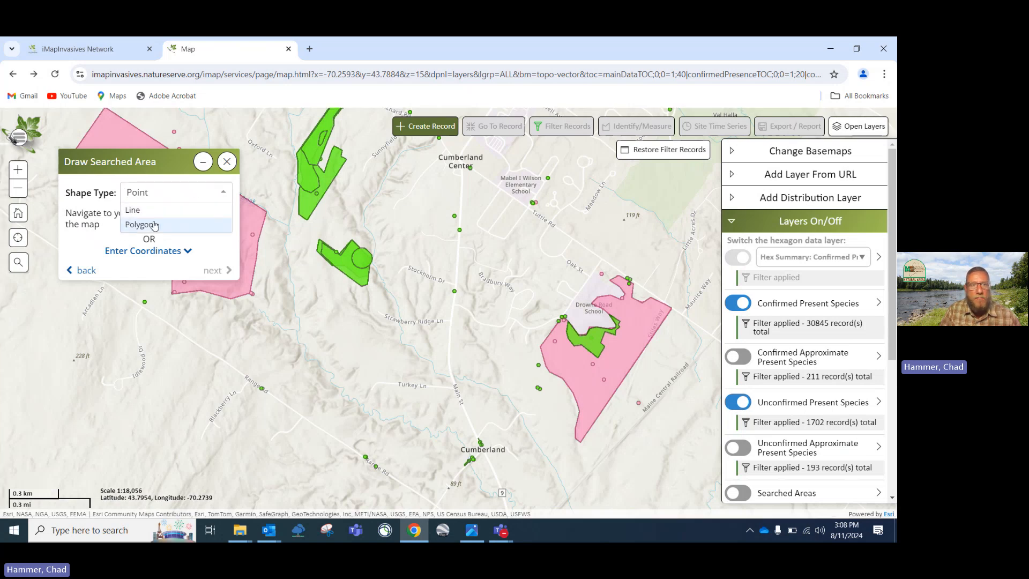
{"action": "left_click", "coordinate": [229, 169]}
Cancel the new record and move the map from Cumberland past Brunswick to Bowdoinham
{"action": "left_click", "coordinate": [227, 162]}
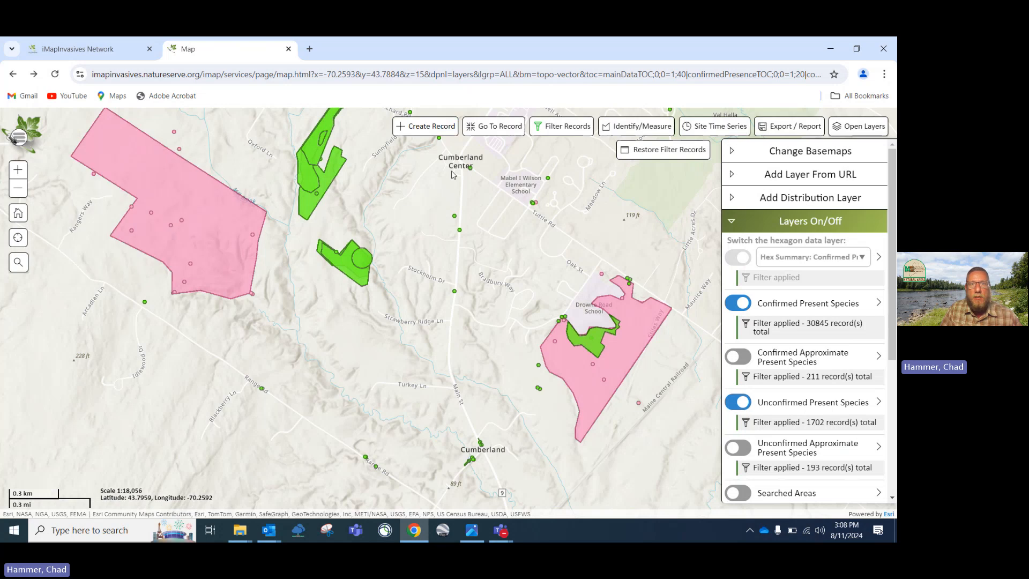
{"action": "scroll", "coordinate": [408, 240], "scroll_direction": "down", "scroll_amount": 2}
{"action": "scroll", "coordinate": [407, 240], "scroll_direction": "down", "scroll_amount": 1}
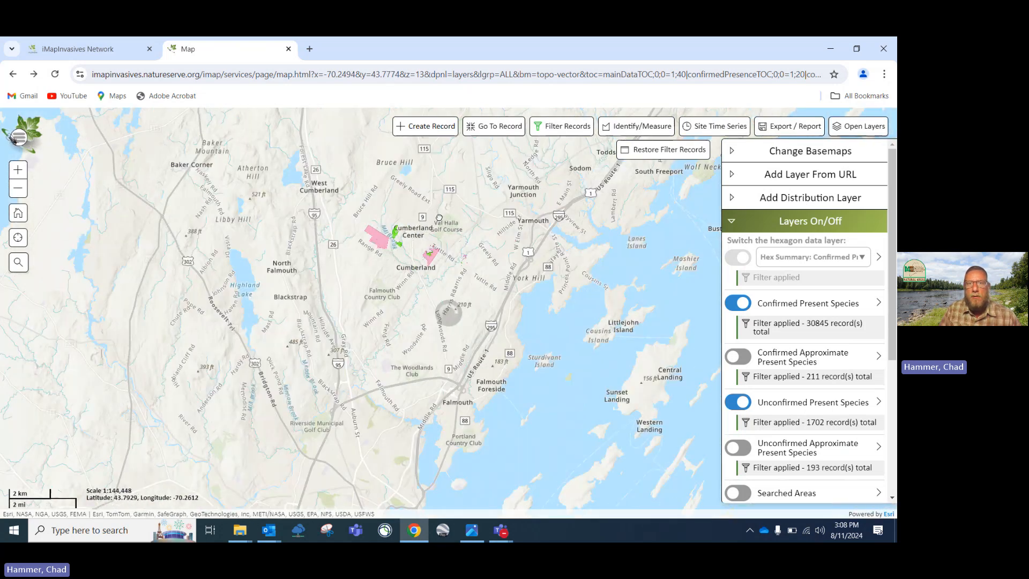
{"action": "left_click_drag", "start_coordinate": [407, 240], "coordinate": [300, 365]}
{"action": "left_click_drag", "start_coordinate": [571, 244], "coordinate": [290, 399]}
{"action": "left_click_drag", "start_coordinate": [373, 187], "coordinate": [363, 346]}
Continue past Gardiner and Richmond, then zoom in to centre Capitol Park in Augusta
{"action": "scroll", "coordinate": [364, 346], "scroll_direction": "down", "scroll_amount": 1}
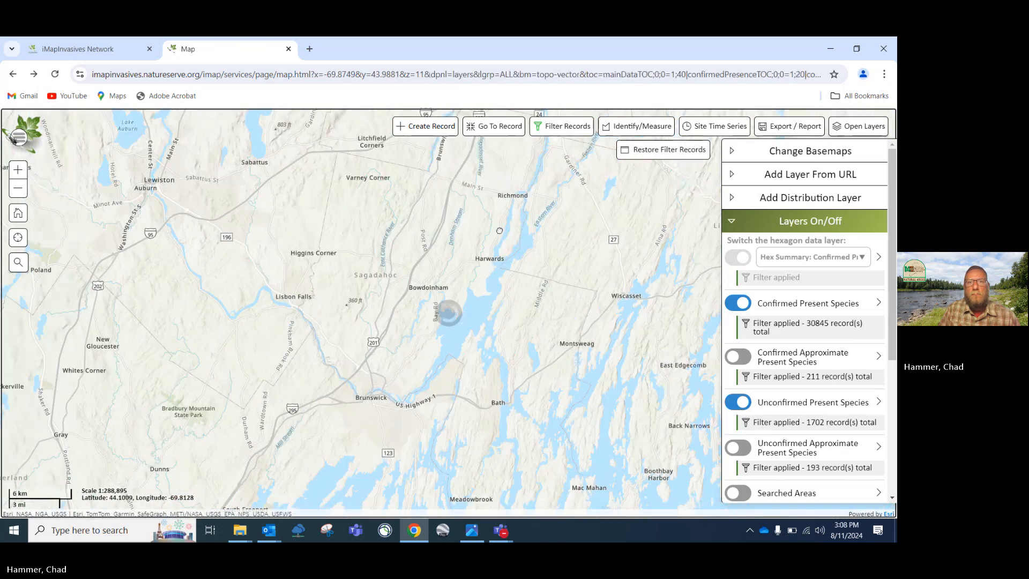
{"action": "left_click_drag", "start_coordinate": [501, 205], "coordinate": [463, 350]}
{"action": "scroll", "coordinate": [523, 312], "scroll_direction": "down", "scroll_amount": 2}
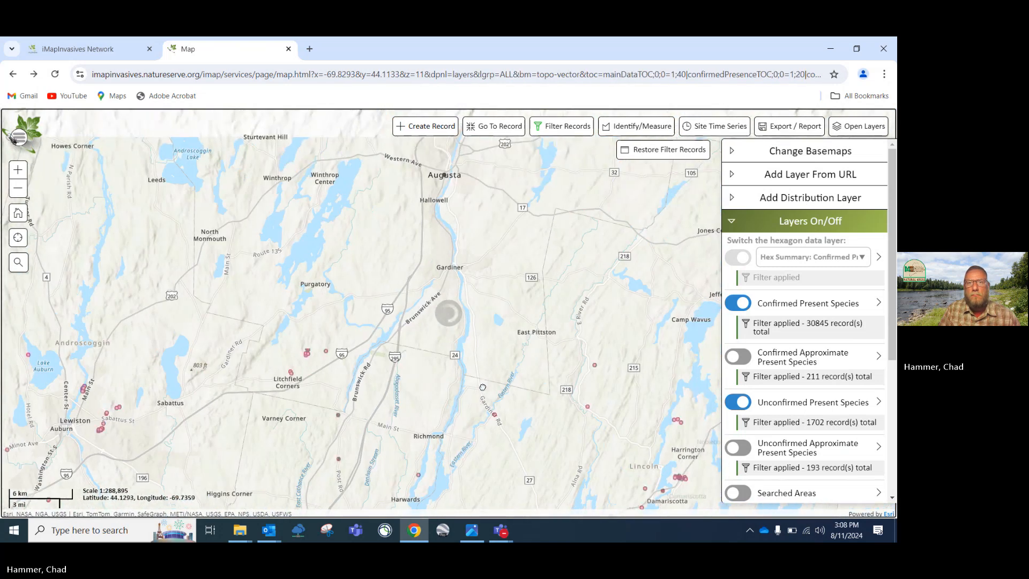
{"action": "scroll", "coordinate": [482, 314], "scroll_direction": "up", "scroll_amount": 3}
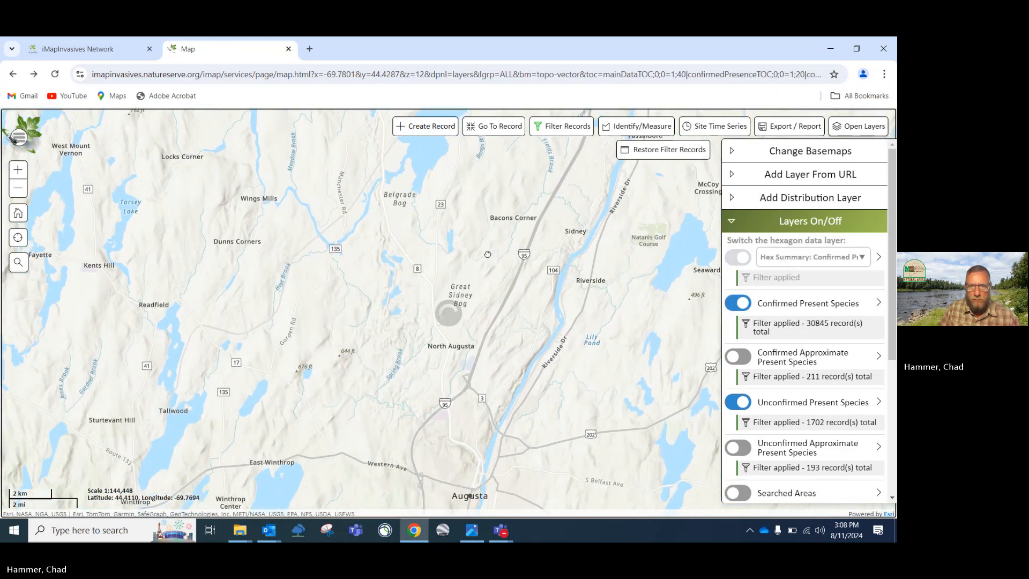
{"action": "left_click_drag", "start_coordinate": [472, 412], "coordinate": [490, 292]}
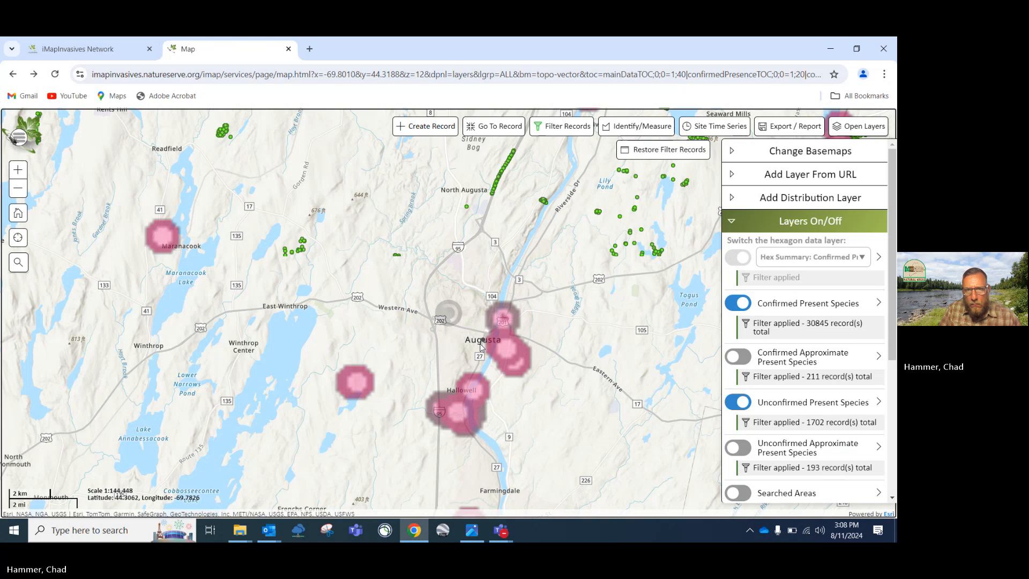
{"action": "scroll", "coordinate": [480, 344], "scroll_direction": "up", "scroll_amount": 2}
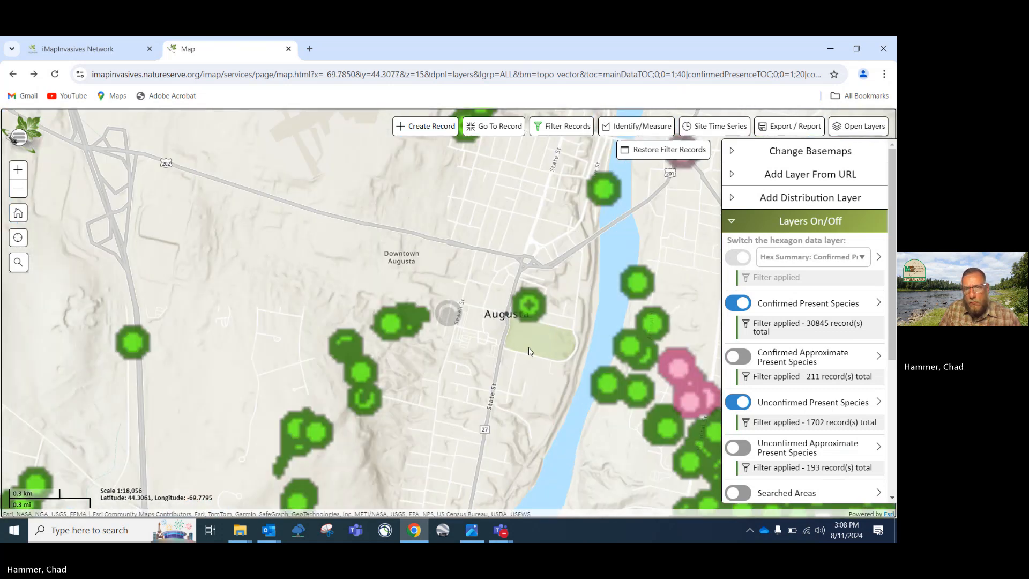
{"action": "scroll", "coordinate": [481, 339], "scroll_direction": "up", "scroll_amount": 1}
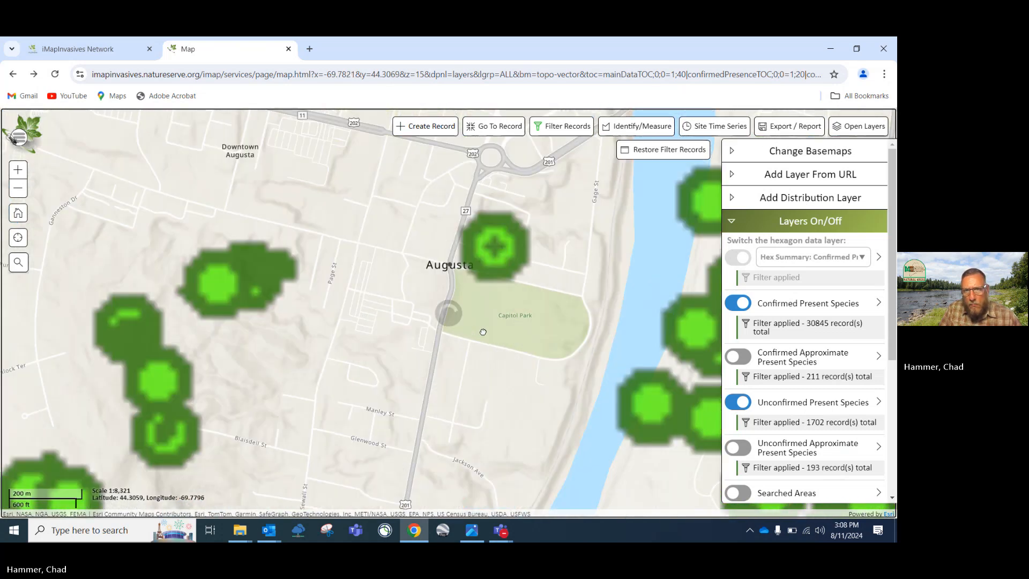
{"action": "scroll", "coordinate": [493, 339], "scroll_direction": "up", "scroll_amount": 2}
{"action": "left_click_drag", "start_coordinate": [547, 317], "coordinate": [489, 313]}
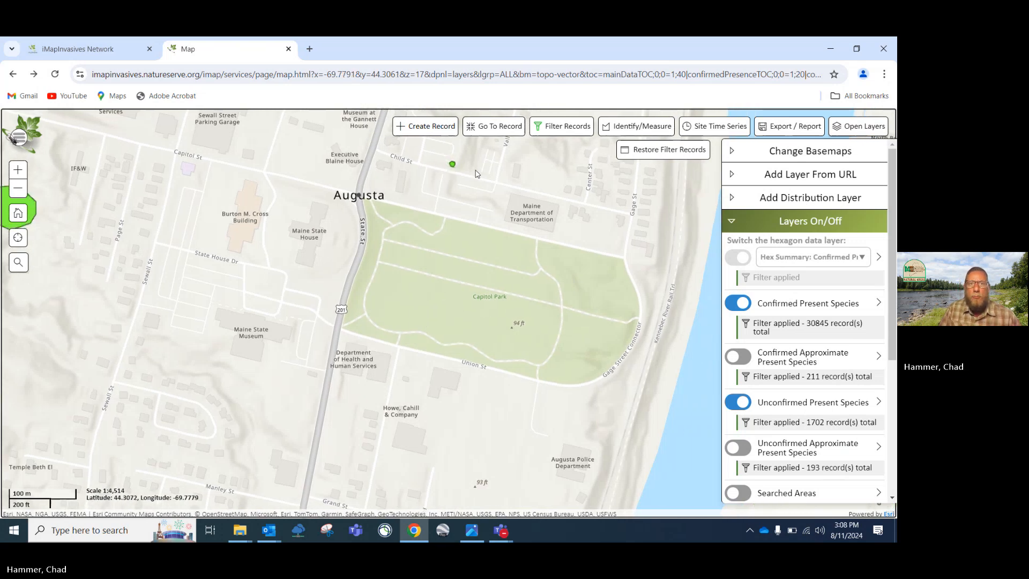
Start a new Presence searched-area record with Polygon as the shape type
{"action": "left_click", "coordinate": [429, 127]}
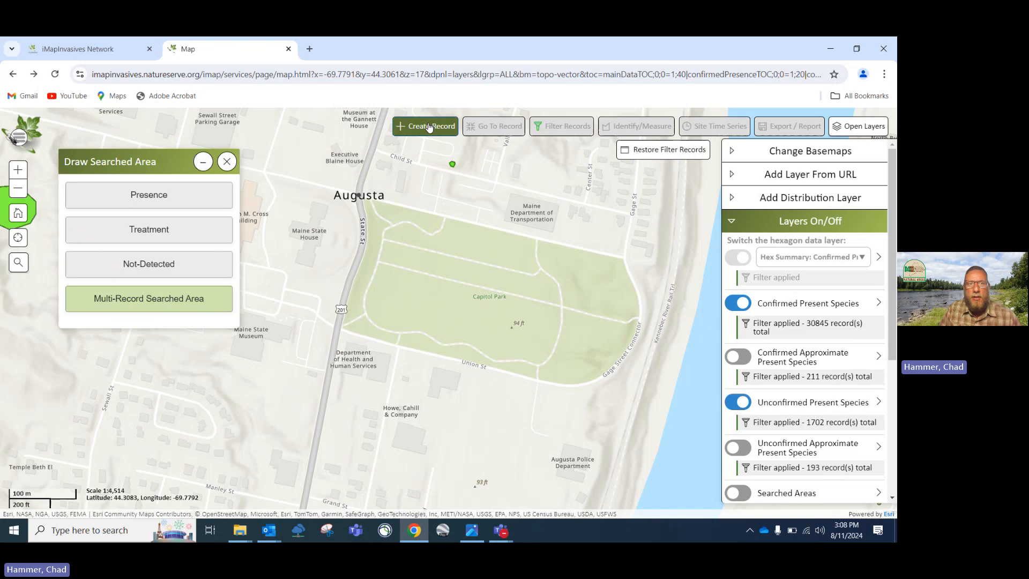
{"action": "left_click", "coordinate": [159, 194]}
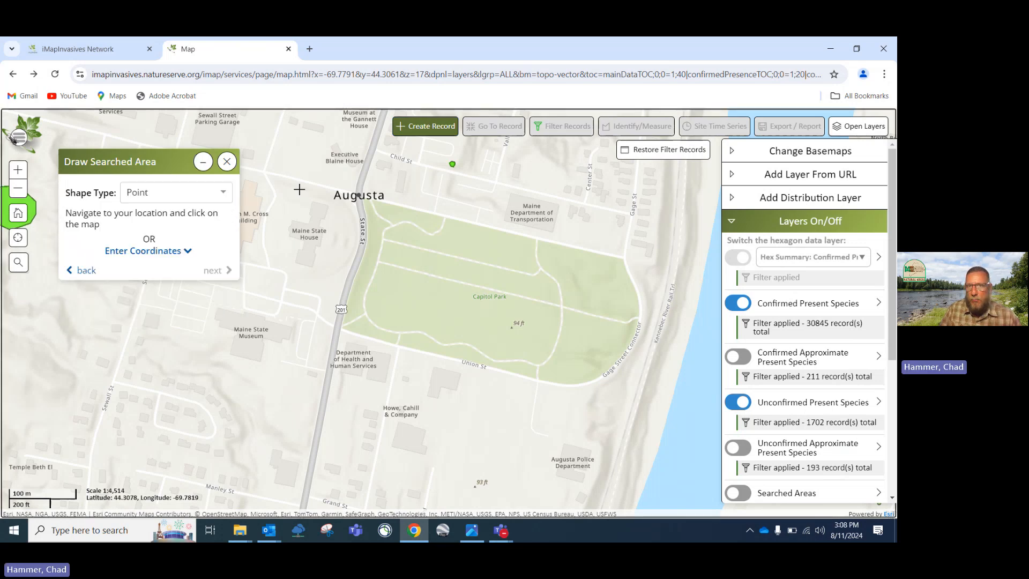
{"action": "left_click", "coordinate": [222, 194]}
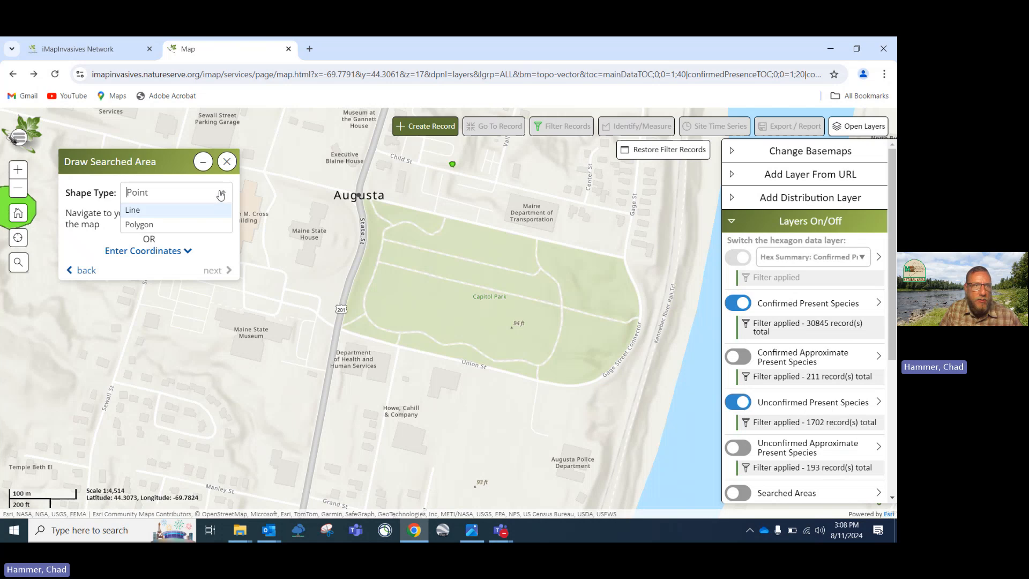
{"action": "left_click", "coordinate": [139, 225]}
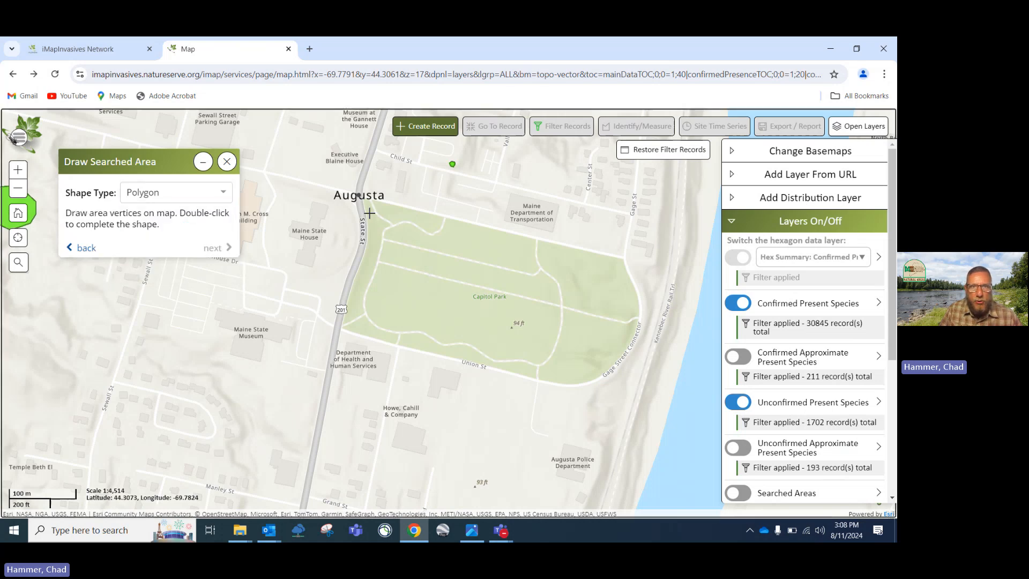
Draw the triangle along State St and Capitol St over Capitol Park's northwest corner
{"action": "left_click", "coordinate": [360, 199]}
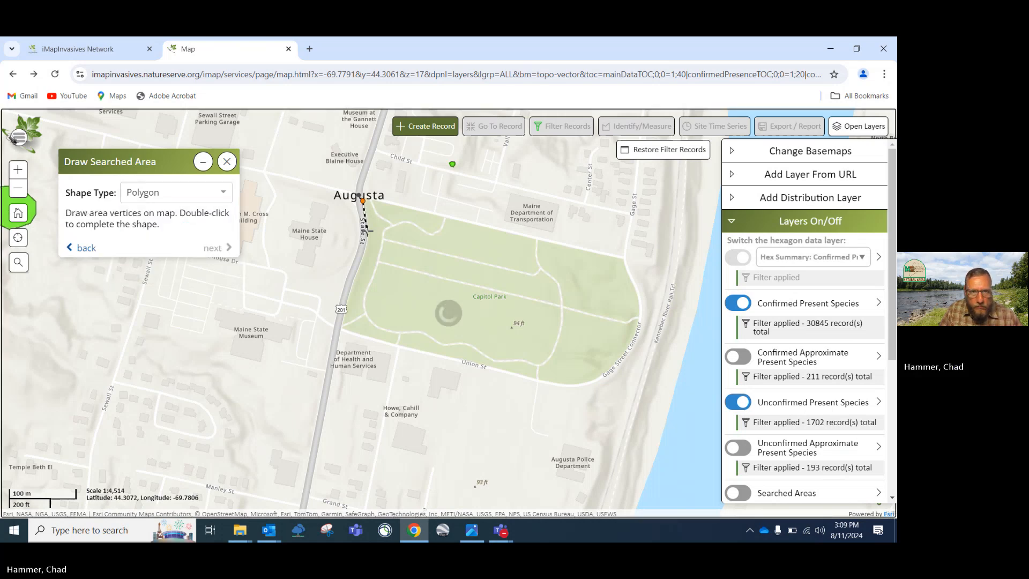
{"action": "left_click", "coordinate": [368, 231]}
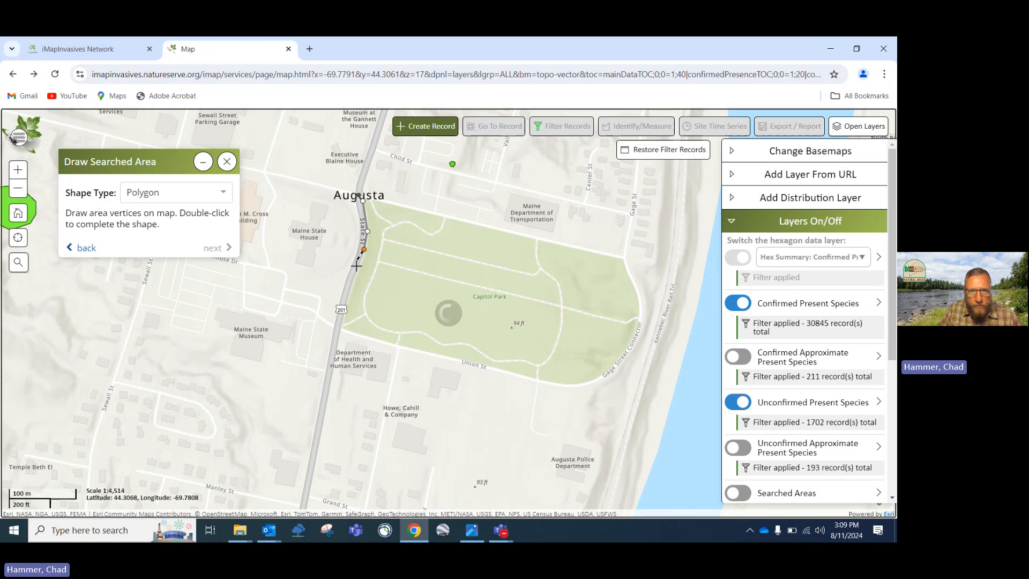
{"action": "left_click", "coordinate": [358, 268]}
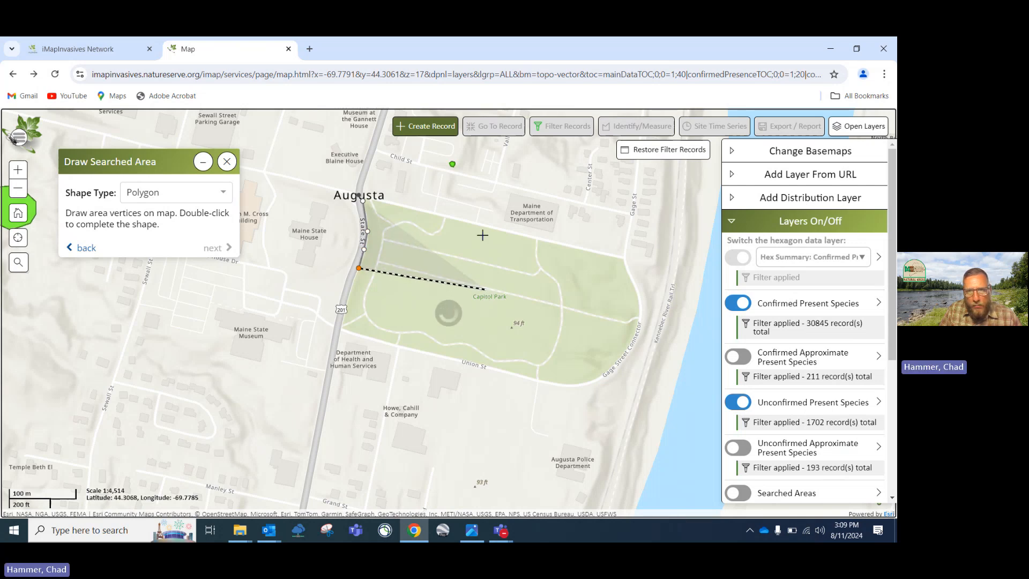
{"action": "left_click", "coordinate": [499, 232]}
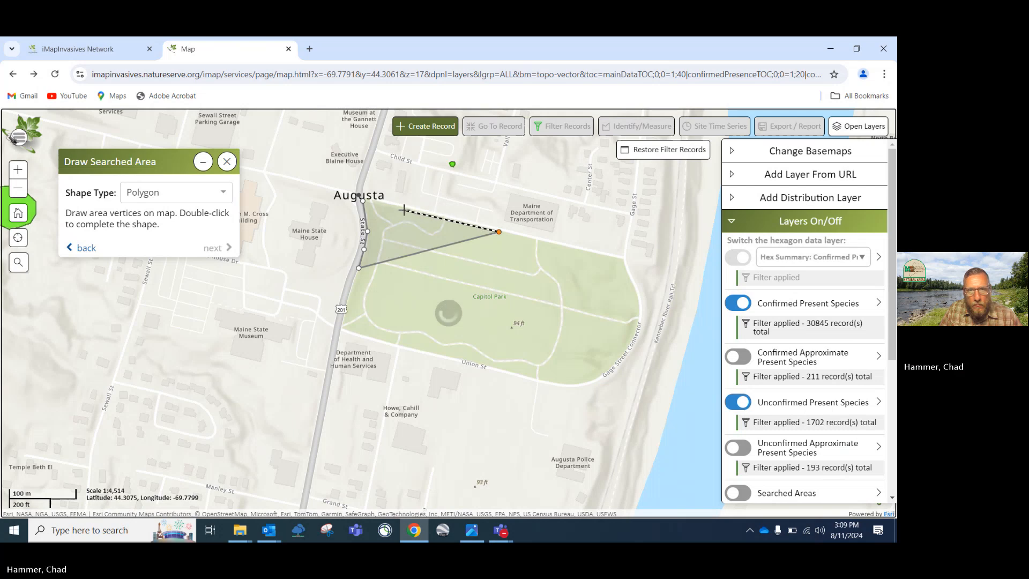
{"action": "double_click", "coordinate": [404, 211]}
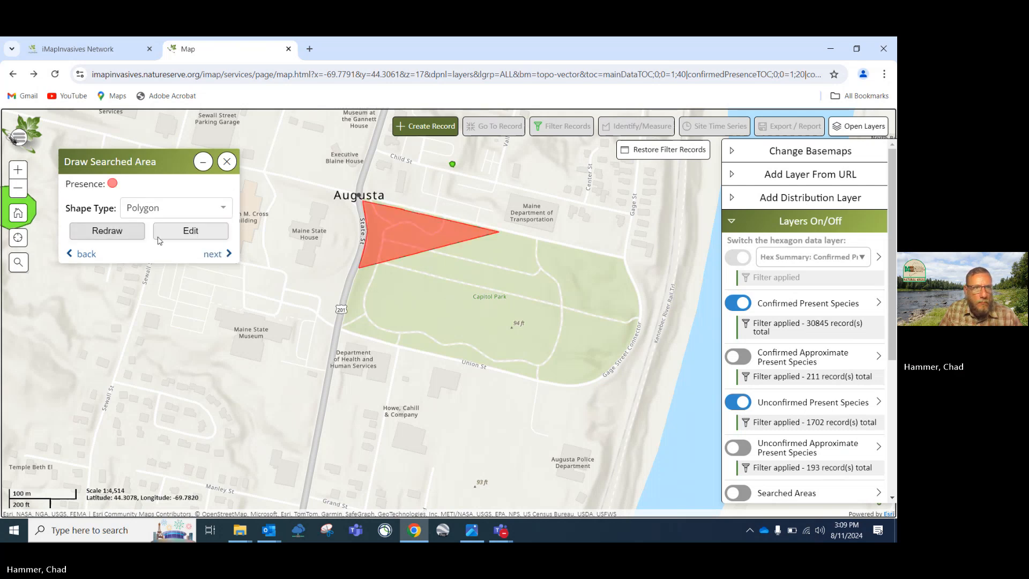
Record A Fake Species (for testing) as present, leaving tagged projects empty
{"action": "left_click", "coordinate": [213, 255]}
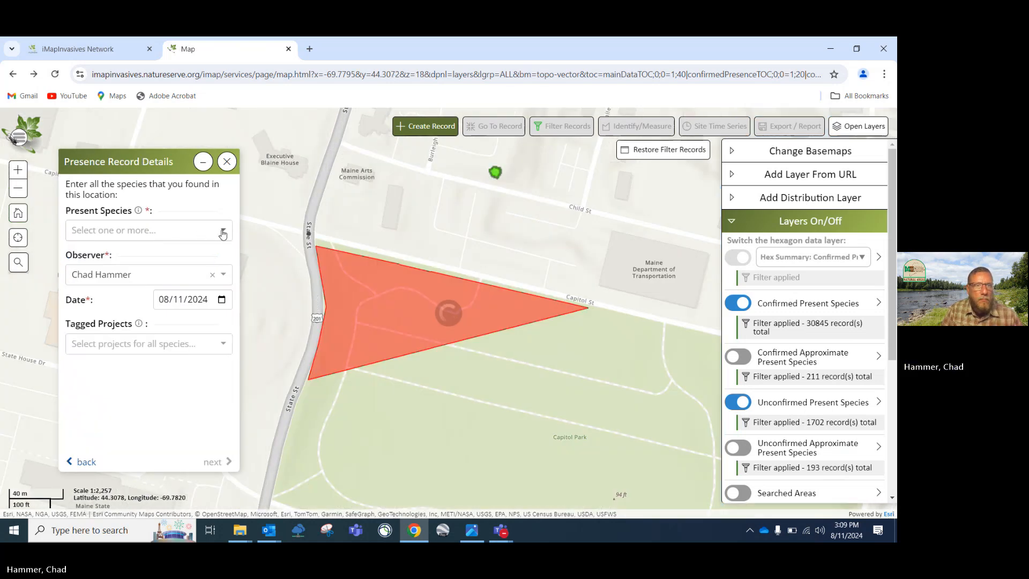
{"action": "left_click", "coordinate": [201, 234]}
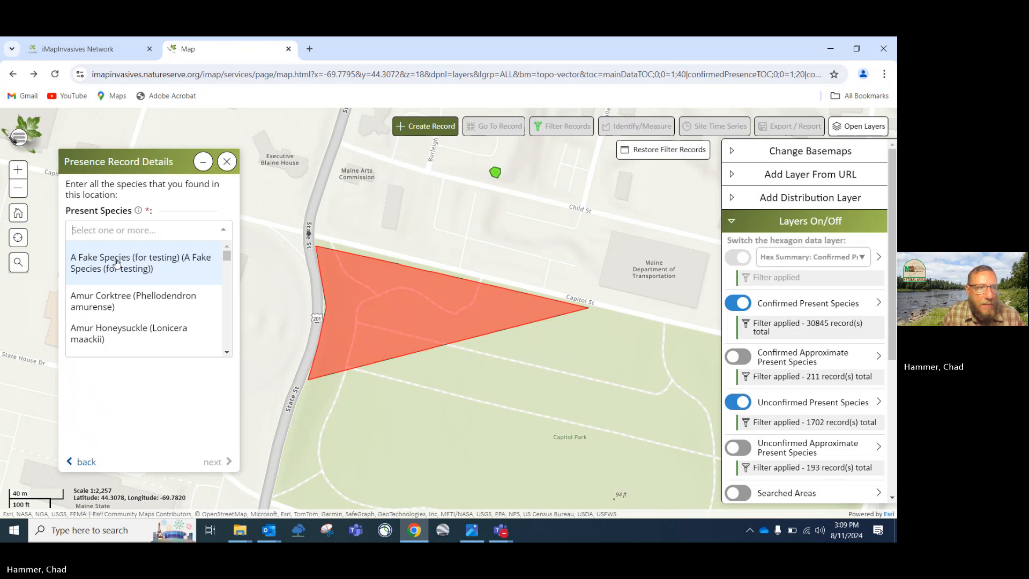
{"action": "left_click", "coordinate": [116, 262]}
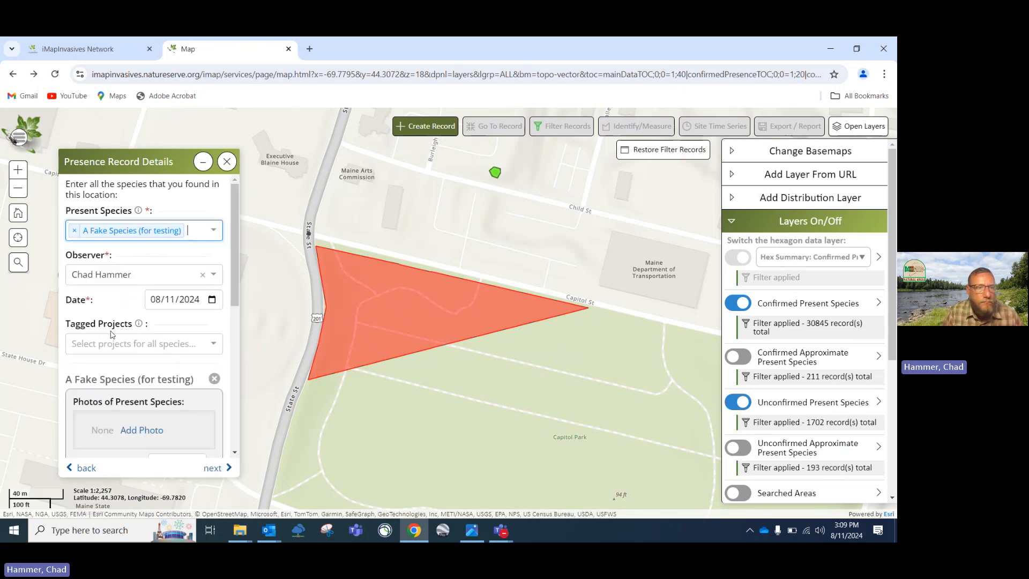
{"action": "left_click", "coordinate": [215, 345]}
{"action": "left_click", "coordinate": [215, 344]}
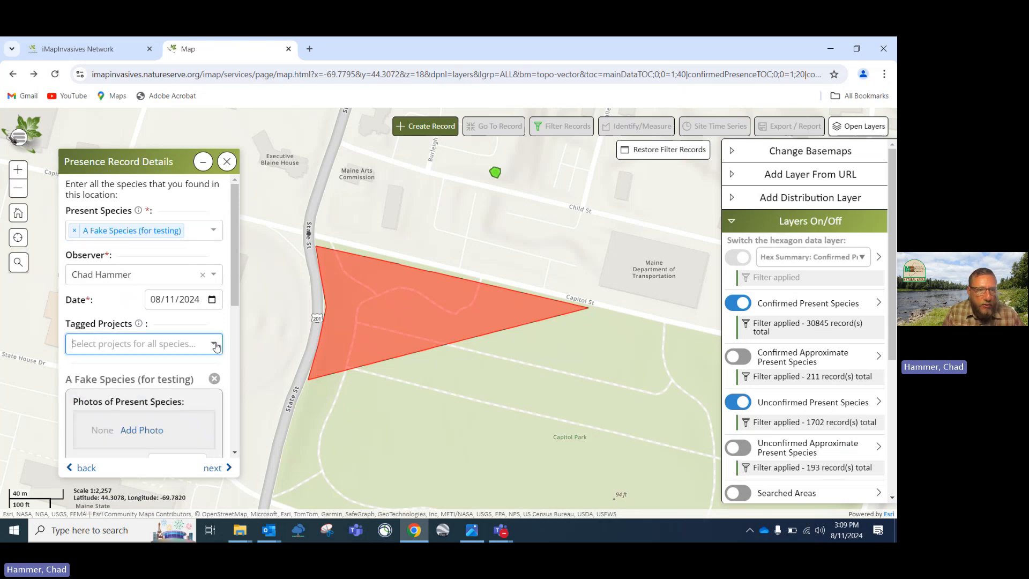
Look over the Distribution and Percent Cover options without choosing any
{"action": "scroll", "coordinate": [150, 338], "scroll_direction": "down", "scroll_amount": 2}
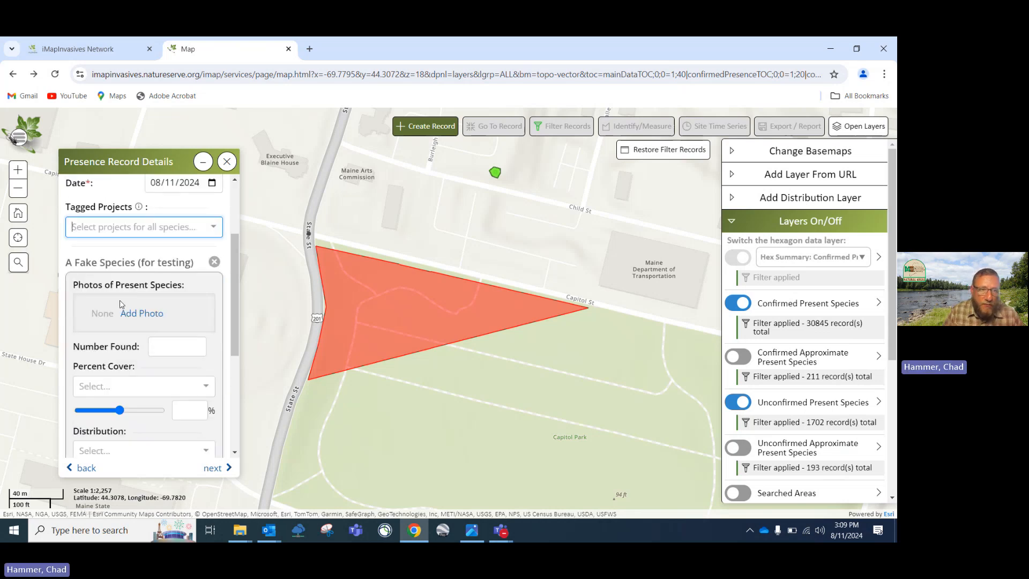
{"action": "scroll", "coordinate": [121, 304], "scroll_direction": "down", "scroll_amount": 1}
{"action": "scroll", "coordinate": [150, 307], "scroll_direction": "down", "scroll_amount": 2}
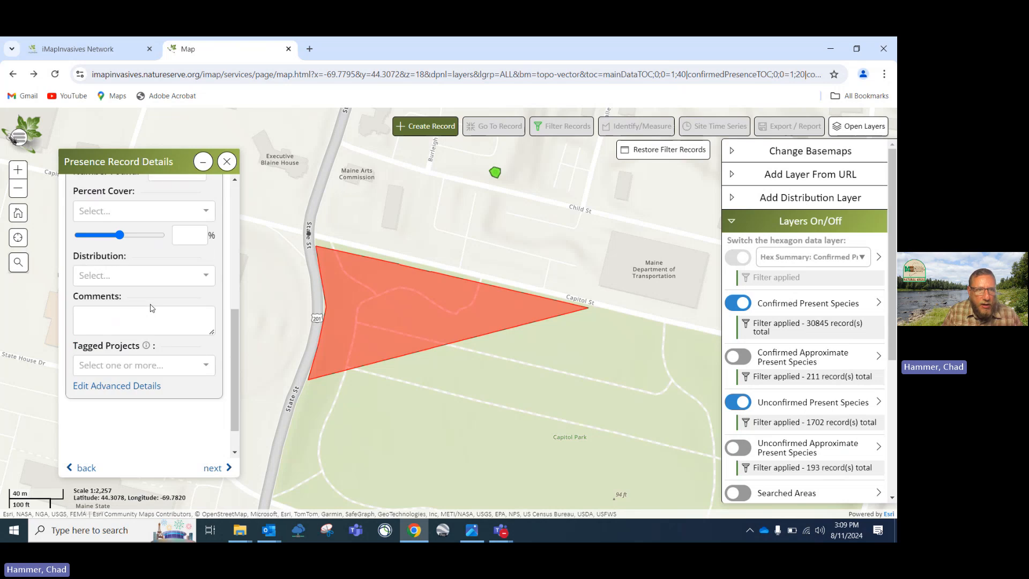
{"action": "scroll", "coordinate": [152, 308], "scroll_direction": "up", "scroll_amount": 1}
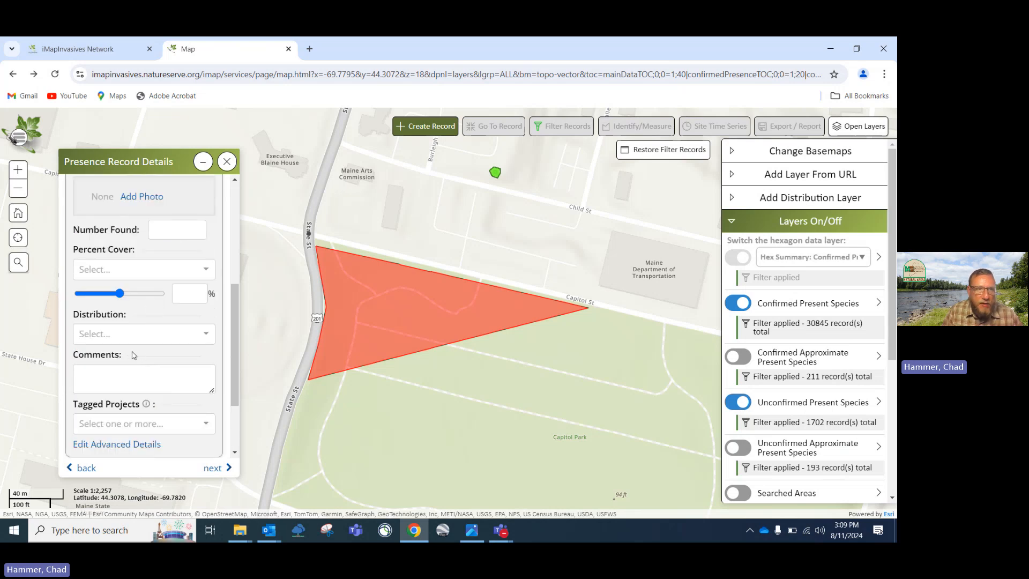
{"action": "left_click", "coordinate": [211, 336]}
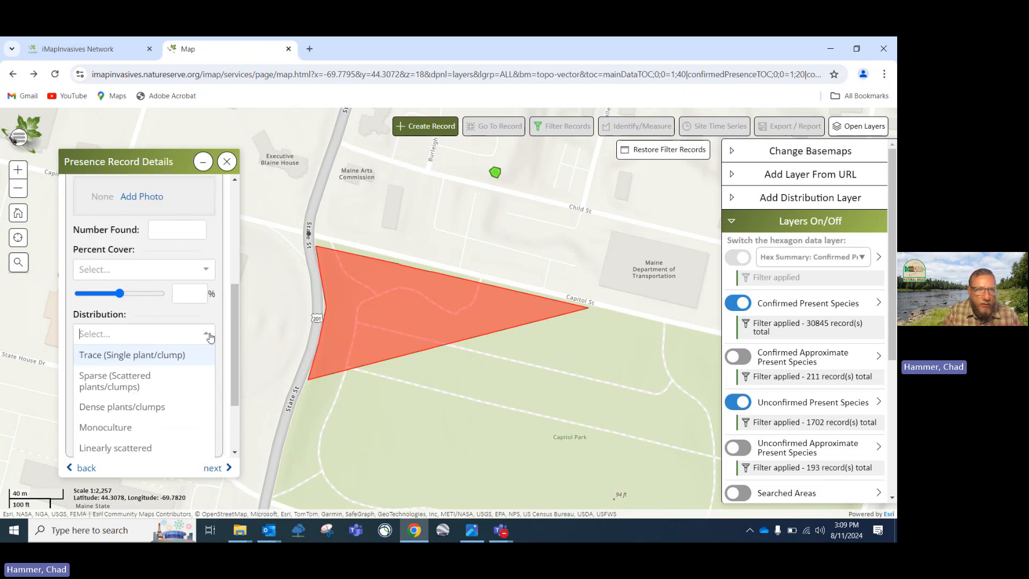
{"action": "scroll", "coordinate": [166, 365], "scroll_direction": "down", "scroll_amount": 2}
{"action": "scroll", "coordinate": [168, 366], "scroll_direction": "up", "scroll_amount": 4}
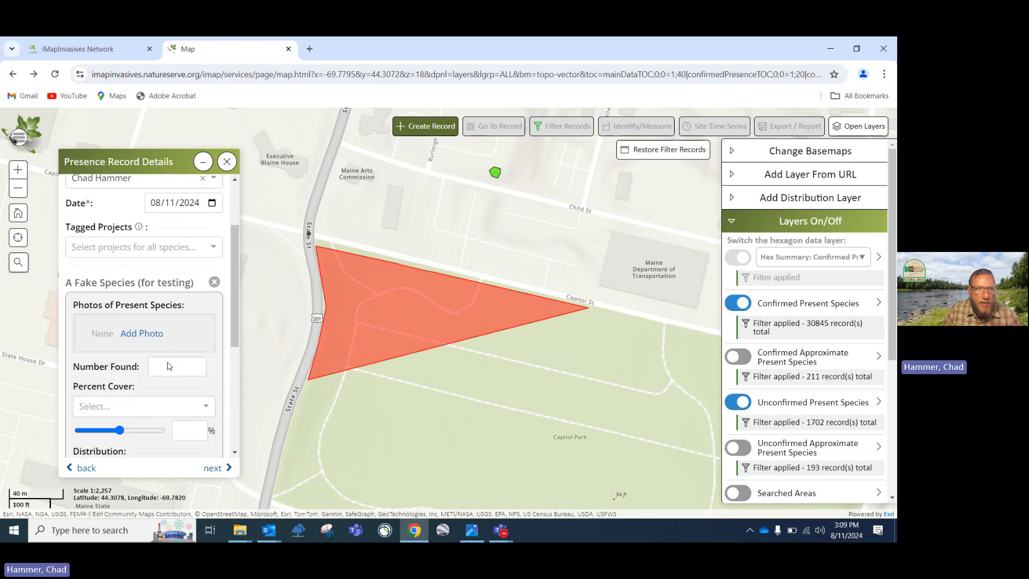
{"action": "left_click", "coordinate": [207, 412]}
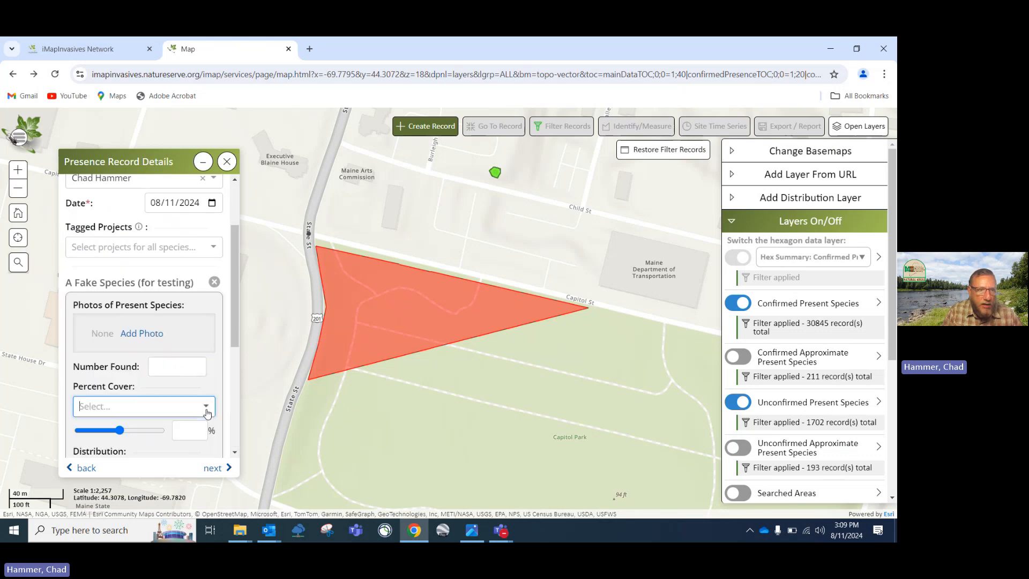
{"action": "scroll", "coordinate": [207, 418], "scroll_direction": "down", "scroll_amount": 5}
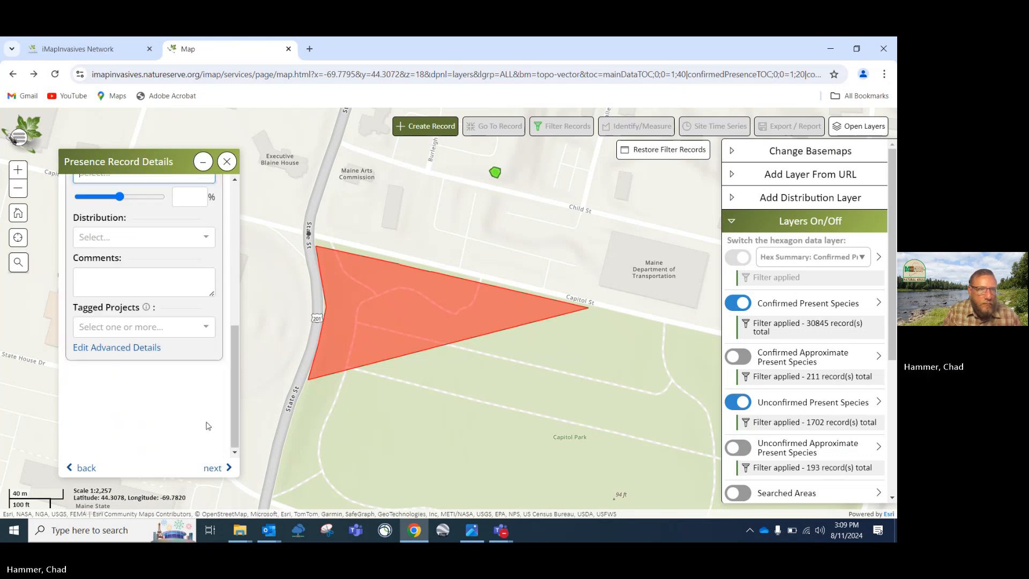
Review the advanced presence details and advance to the record summary
{"action": "left_click", "coordinate": [98, 347]}
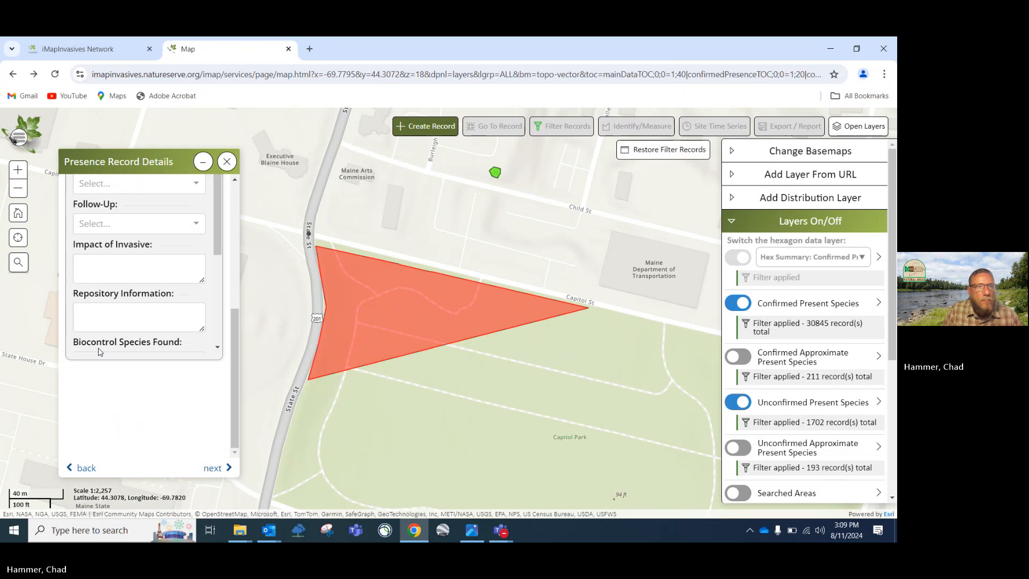
{"action": "scroll", "coordinate": [128, 309], "scroll_direction": "down", "scroll_amount": 2}
{"action": "scroll", "coordinate": [128, 310], "scroll_direction": "up", "scroll_amount": 2}
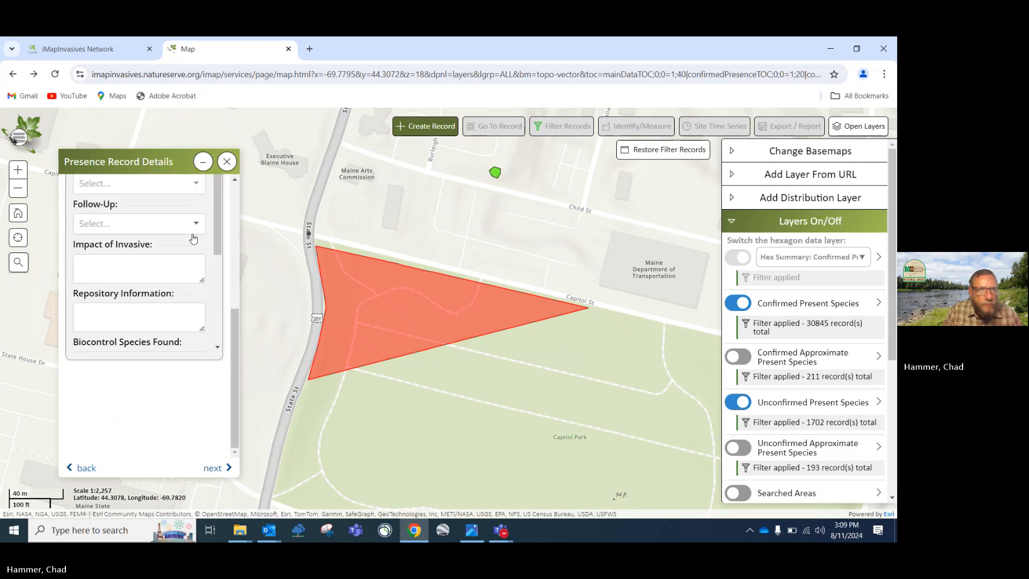
{"action": "scroll", "coordinate": [194, 239], "scroll_direction": "up", "scroll_amount": 5}
{"action": "scroll", "coordinate": [194, 238], "scroll_direction": "down", "scroll_amount": 5}
{"action": "scroll", "coordinate": [193, 238], "scroll_direction": "up", "scroll_amount": 1}
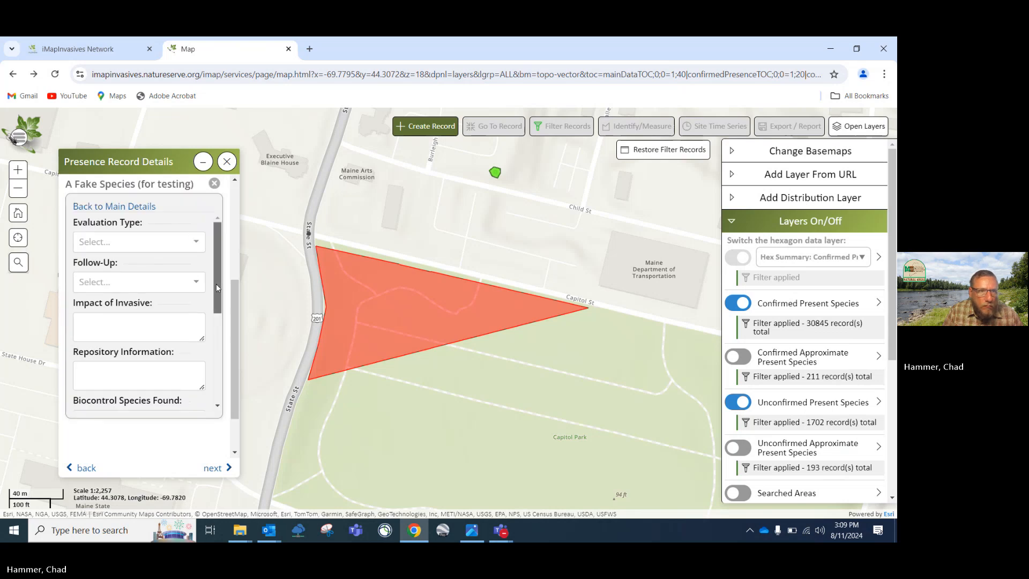
{"action": "left_click_drag", "start_coordinate": [217, 288], "coordinate": [218, 407]}
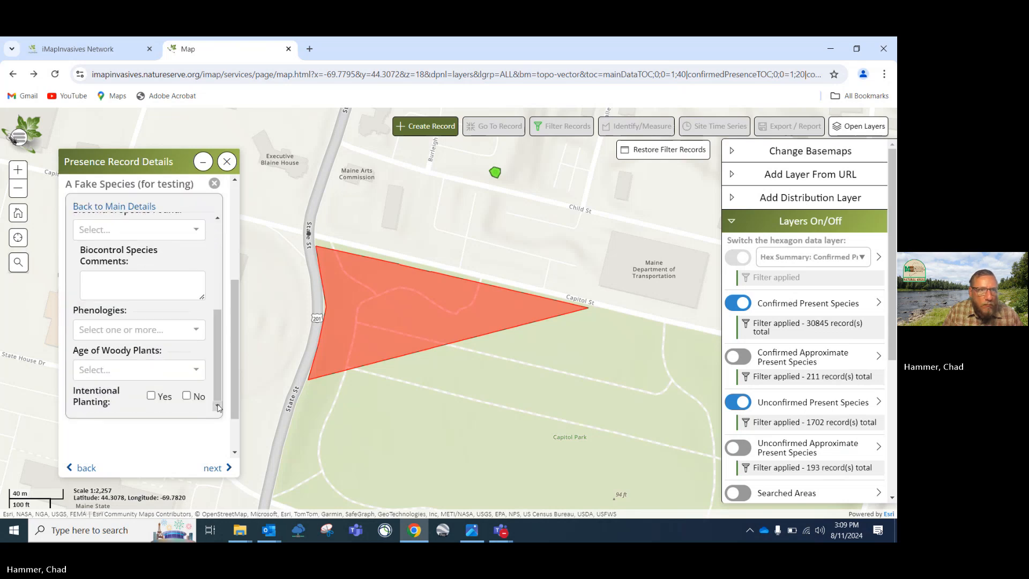
{"action": "left_click", "coordinate": [212, 469]}
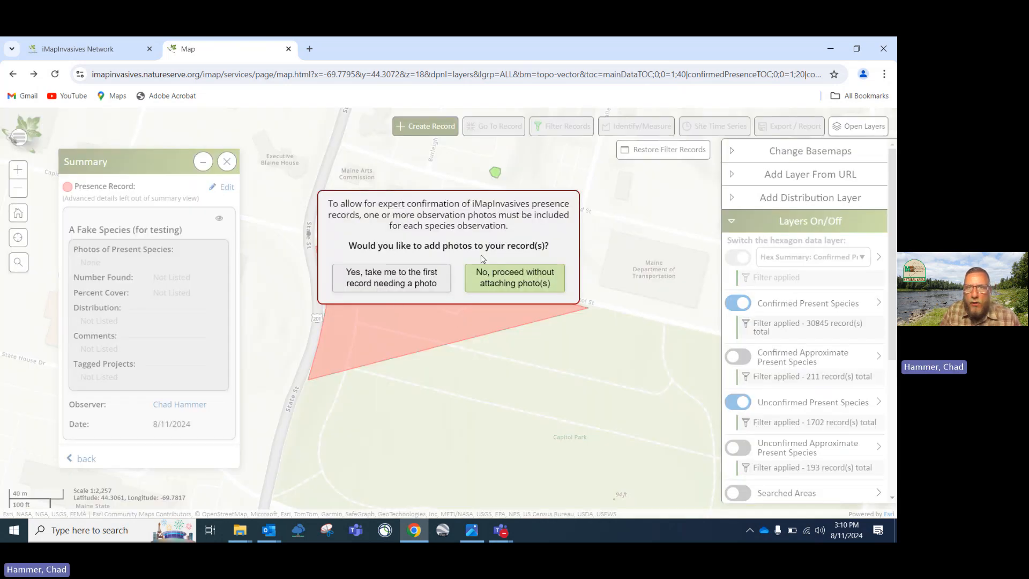
Save the searched area and presence record without attaching photos
{"action": "left_click", "coordinate": [498, 281]}
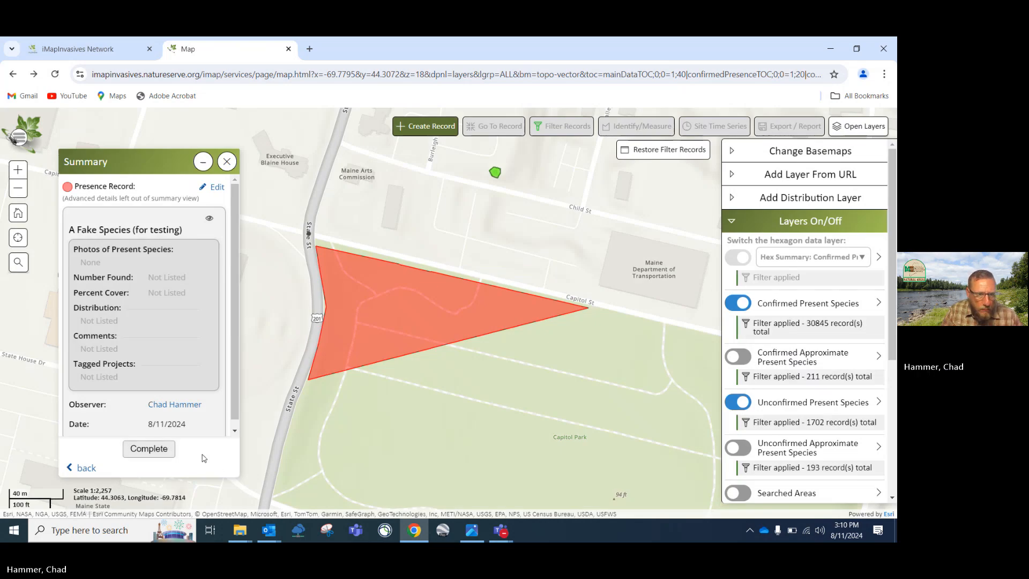
{"action": "left_click", "coordinate": [142, 448]}
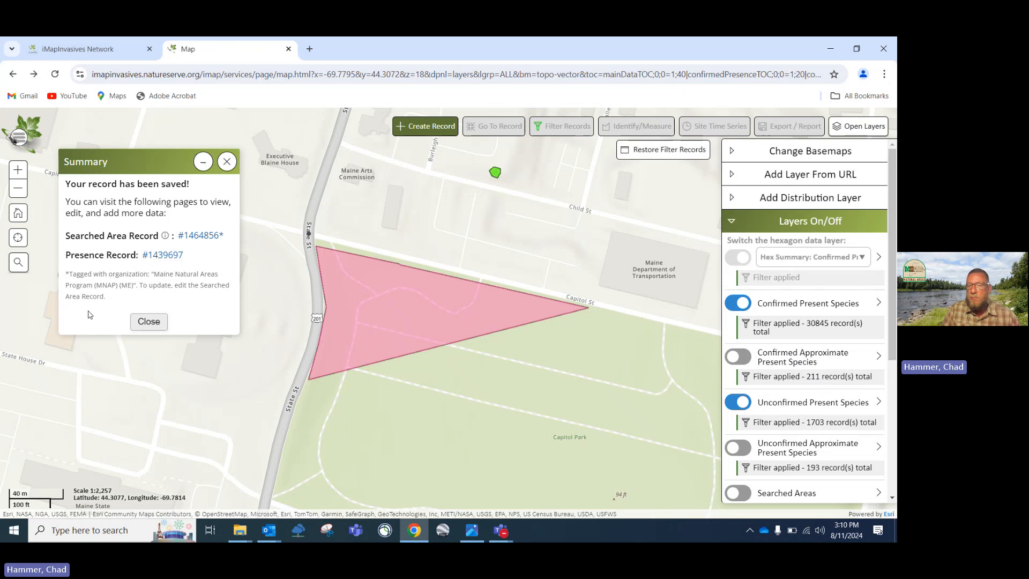
{"action": "left_click", "coordinate": [227, 162]}
Start a new Treatment record and bring up its target species list
{"action": "left_click", "coordinate": [410, 128]}
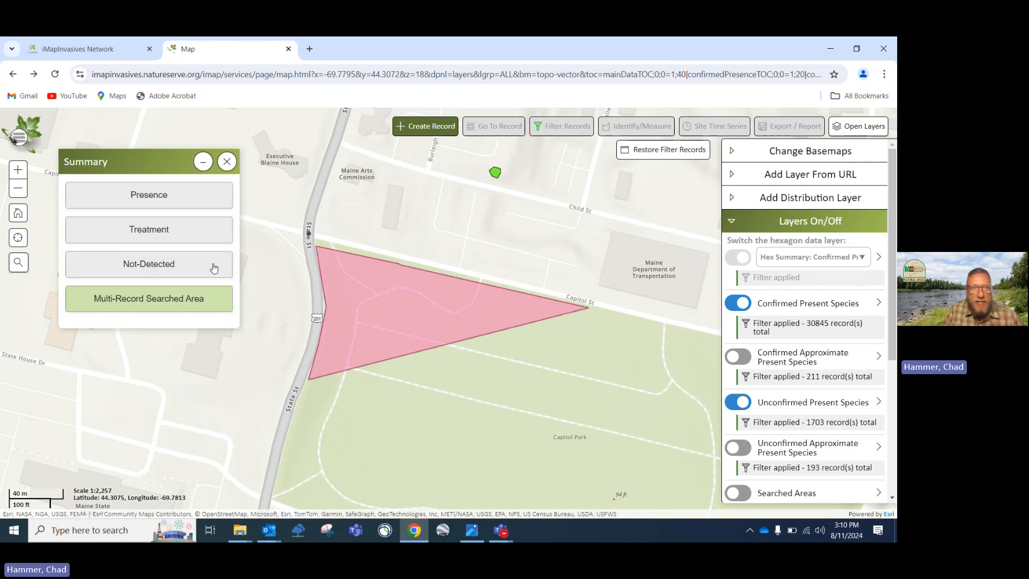
{"action": "left_click", "coordinate": [148, 231]}
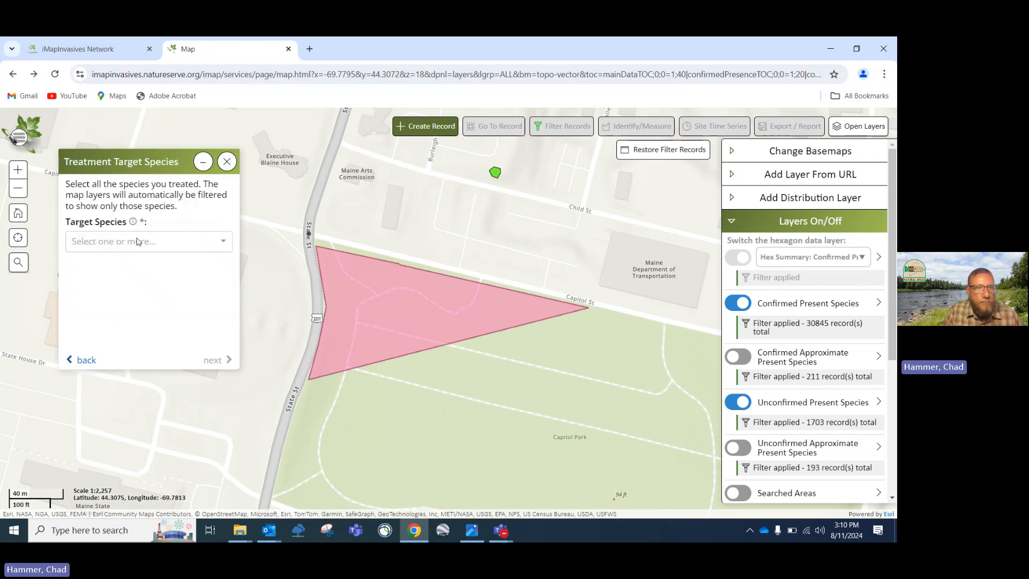
{"action": "left_click", "coordinate": [220, 246]}
Target A Fake Species and trace the treatment polygon over the Capitol Park triangle
{"action": "left_click", "coordinate": [159, 271]}
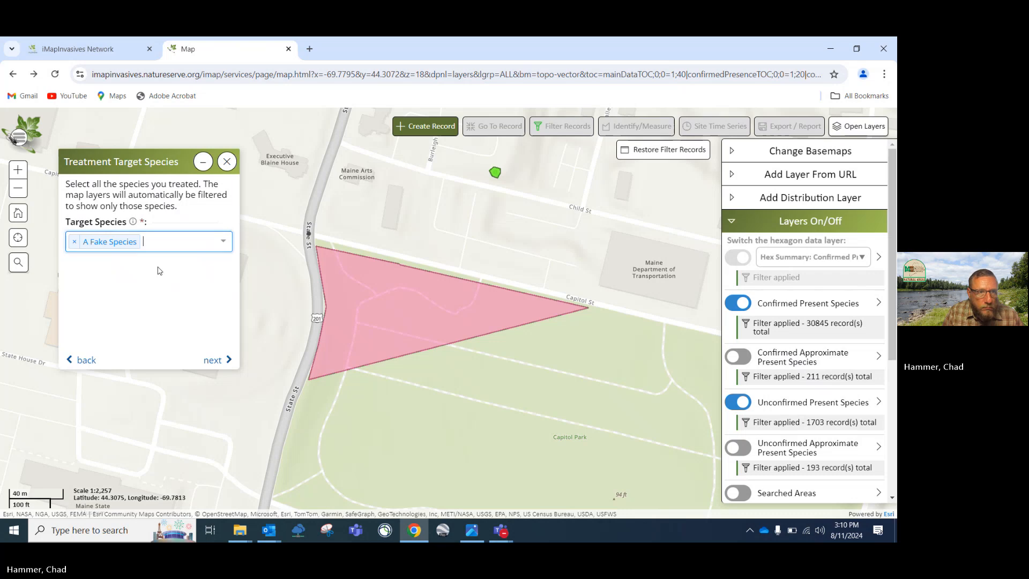
{"action": "left_click", "coordinate": [210, 361]}
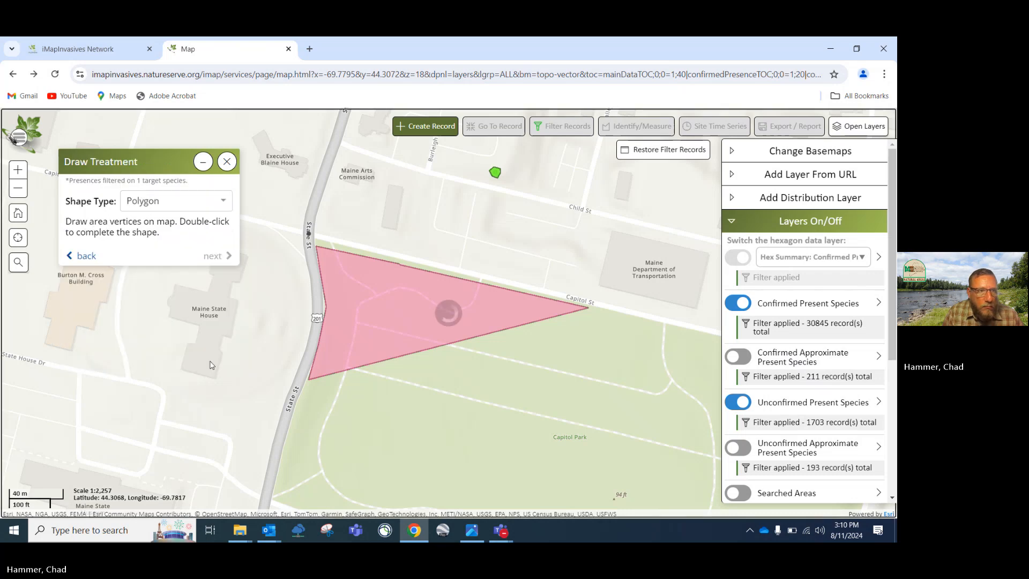
{"action": "left_click", "coordinate": [318, 249]}
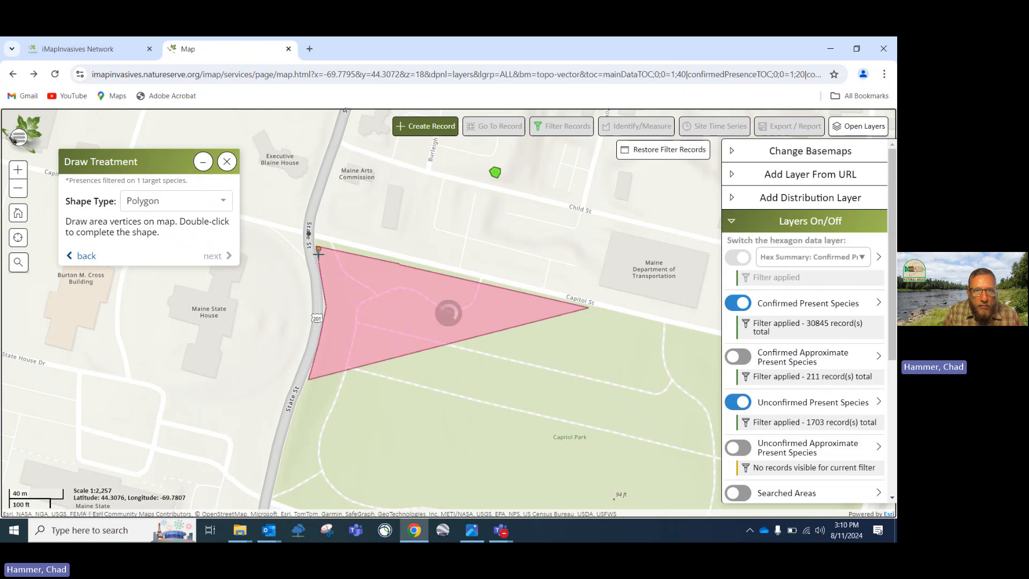
{"action": "left_click", "coordinate": [328, 309]}
{"action": "left_click", "coordinate": [309, 375]}
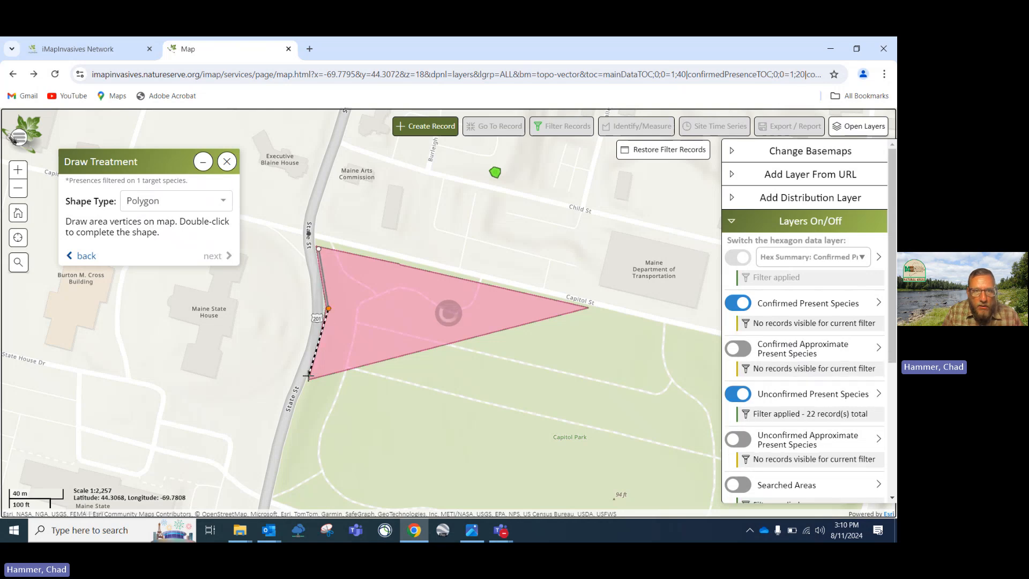
{"action": "double_click", "coordinate": [587, 310]}
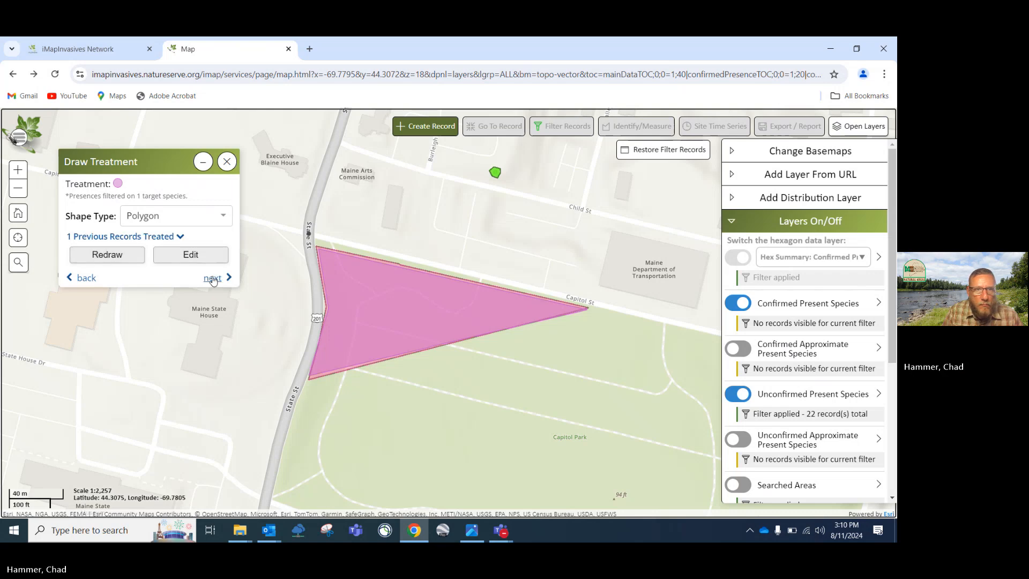
{"action": "left_click", "coordinate": [213, 278]}
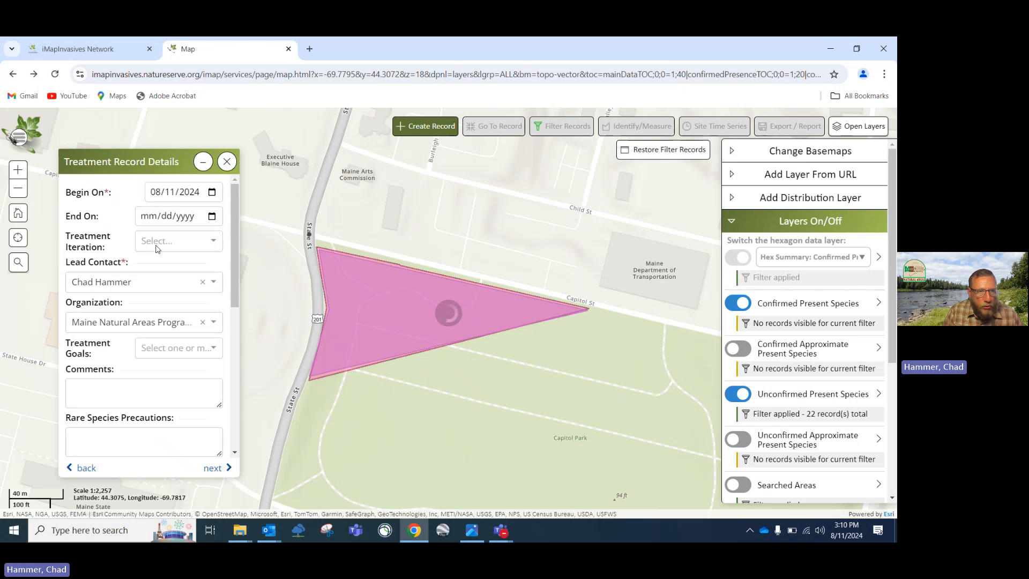
Set the treatment goal to Eradication, with the 08/11/2024 start date in place
{"action": "scroll", "coordinate": [156, 248], "scroll_direction": "down", "scroll_amount": 6}
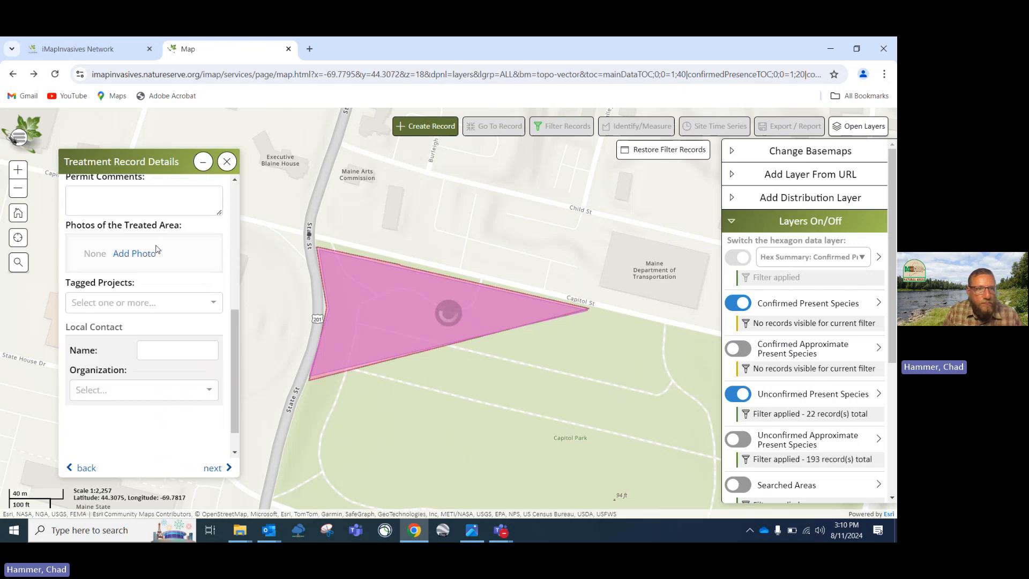
{"action": "scroll", "coordinate": [156, 249], "scroll_direction": "down", "scroll_amount": 2}
{"action": "scroll", "coordinate": [156, 248], "scroll_direction": "up", "scroll_amount": 4}
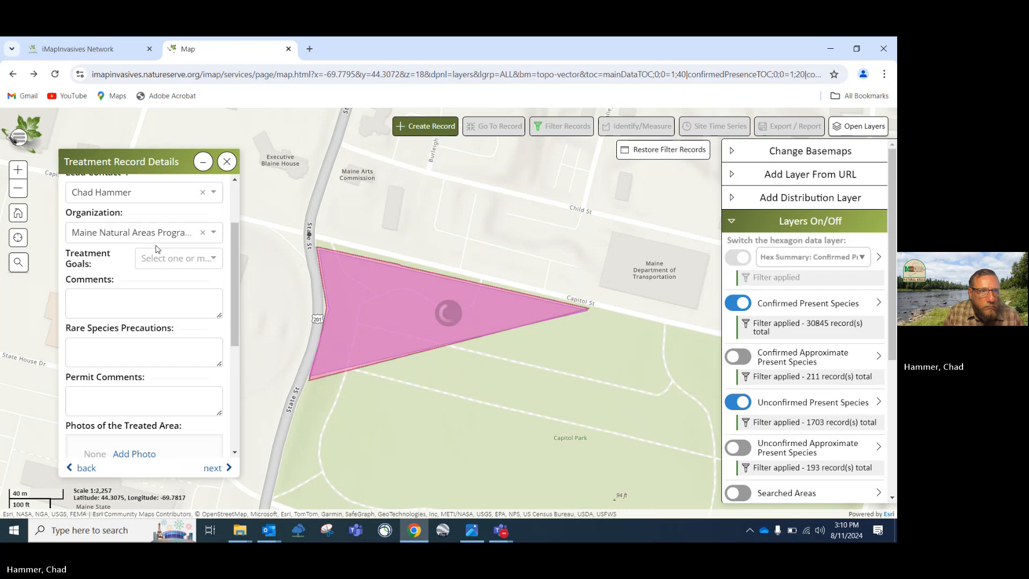
{"action": "left_click", "coordinate": [217, 262]}
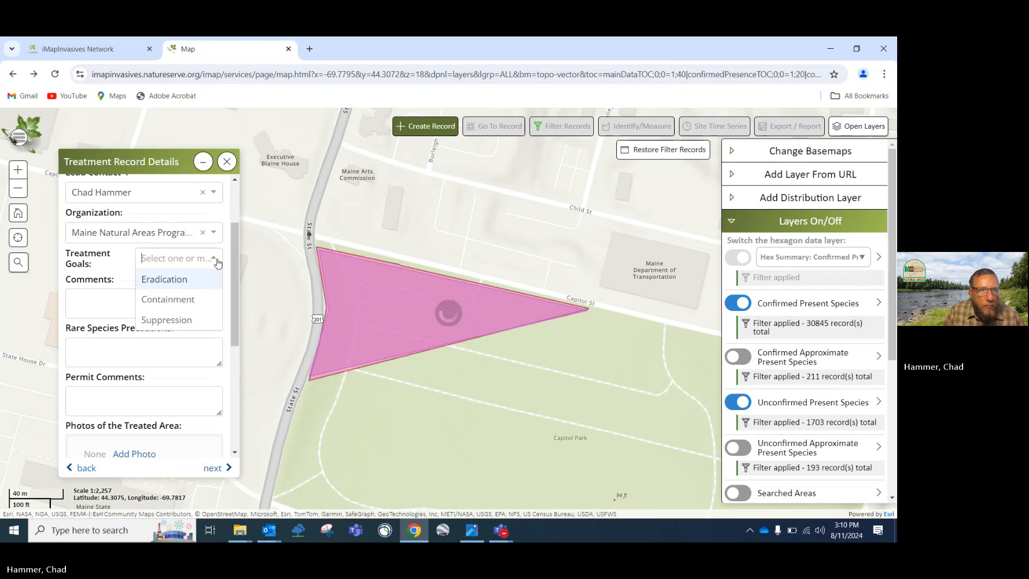
{"action": "left_click", "coordinate": [172, 278]}
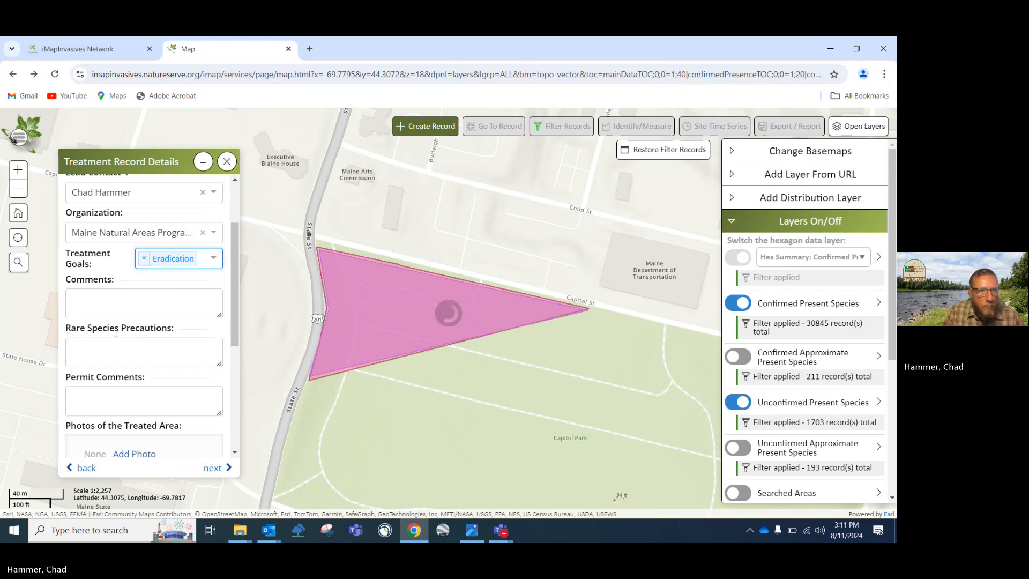
{"action": "scroll", "coordinate": [185, 343], "scroll_direction": "down", "scroll_amount": 5}
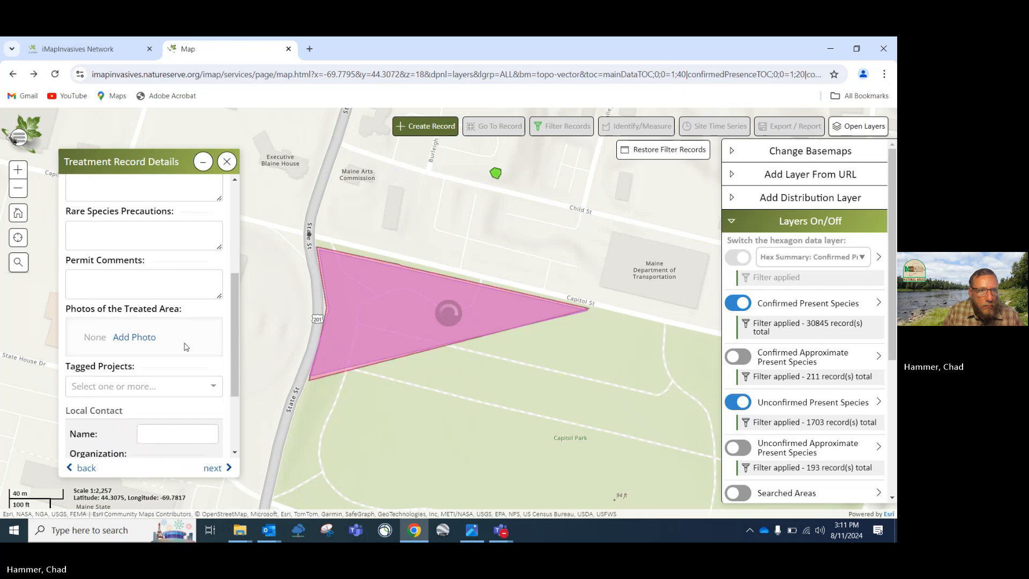
{"action": "scroll", "coordinate": [148, 344], "scroll_direction": "down", "scroll_amount": 1}
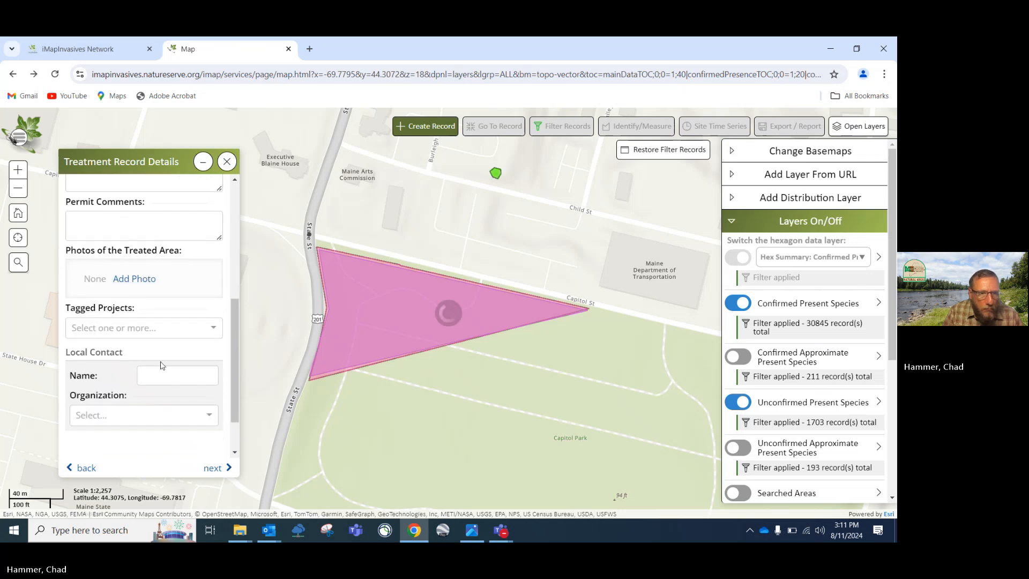
Set the treatment type to Physical with the Mechanical/Manual method
{"action": "left_click", "coordinate": [213, 468]}
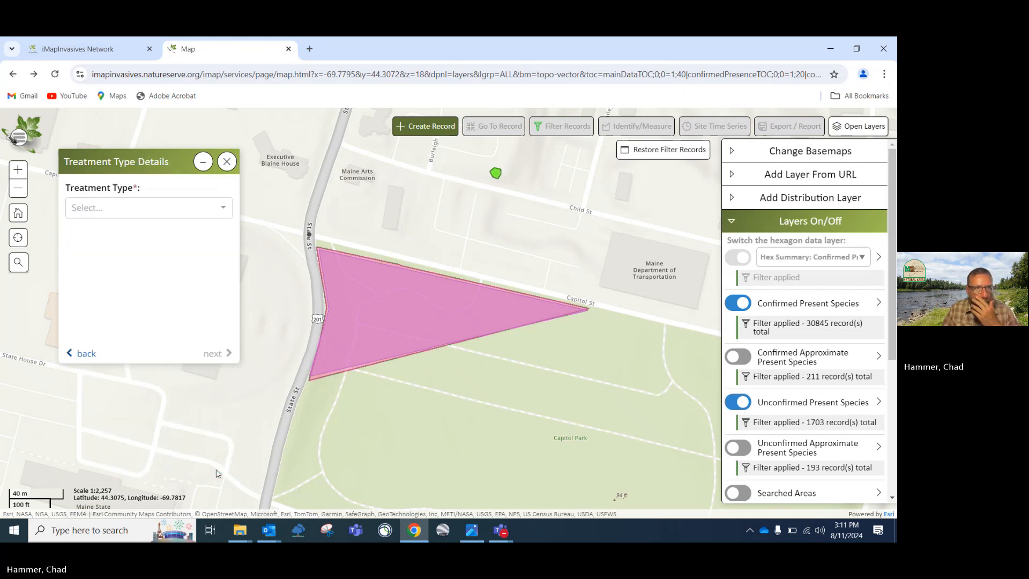
{"action": "left_click", "coordinate": [224, 208]}
{"action": "left_click", "coordinate": [95, 233]}
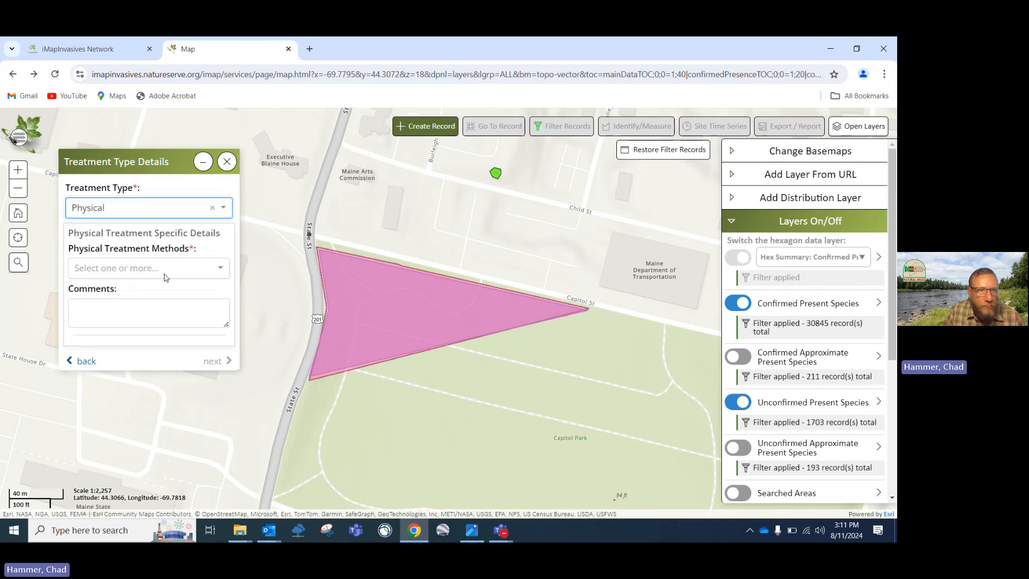
{"action": "left_click", "coordinate": [222, 268]}
{"action": "scroll", "coordinate": [97, 322], "scroll_direction": "down", "scroll_amount": 5}
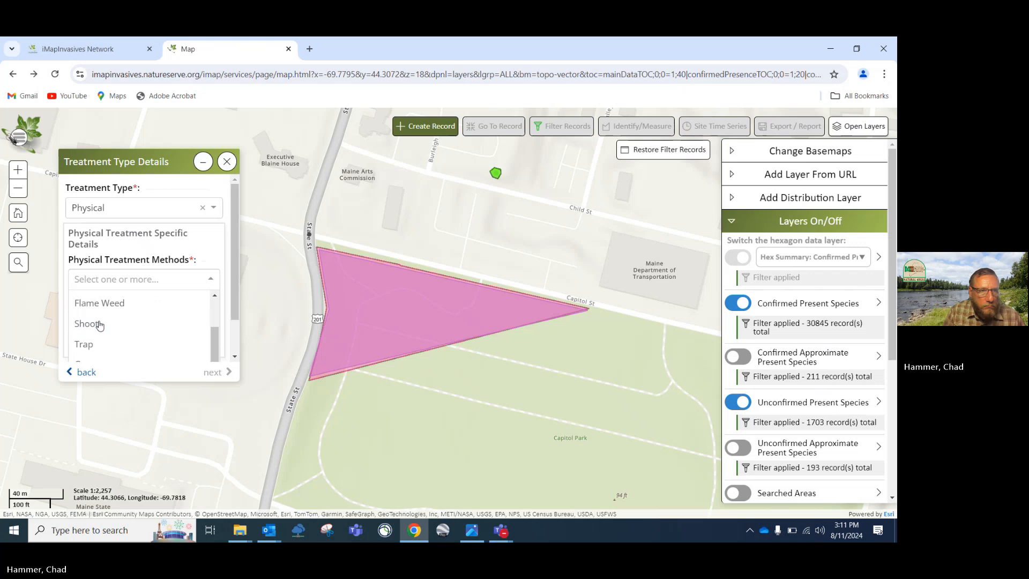
{"action": "scroll", "coordinate": [100, 324], "scroll_direction": "up", "scroll_amount": 2}
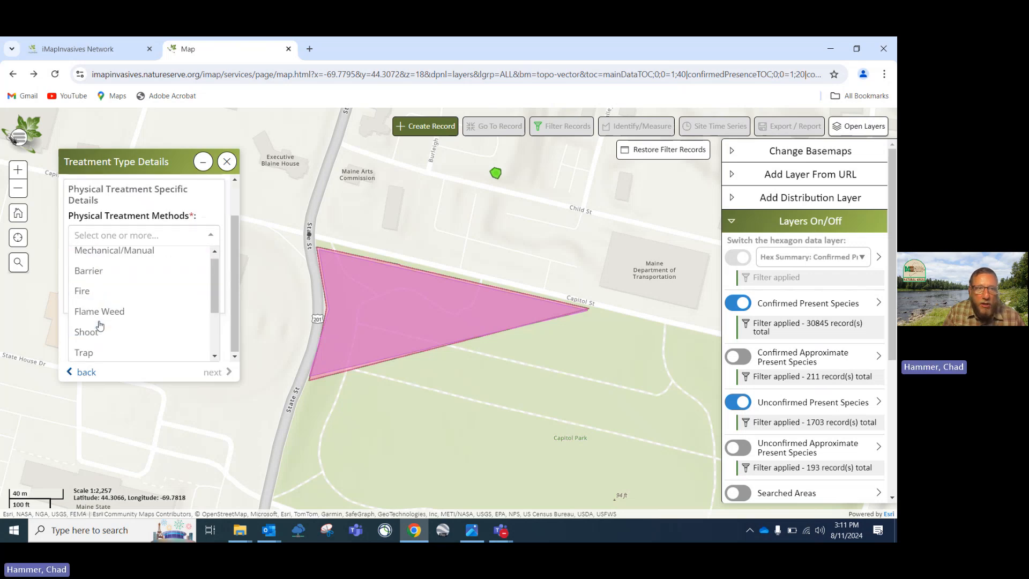
{"action": "left_click", "coordinate": [126, 259]}
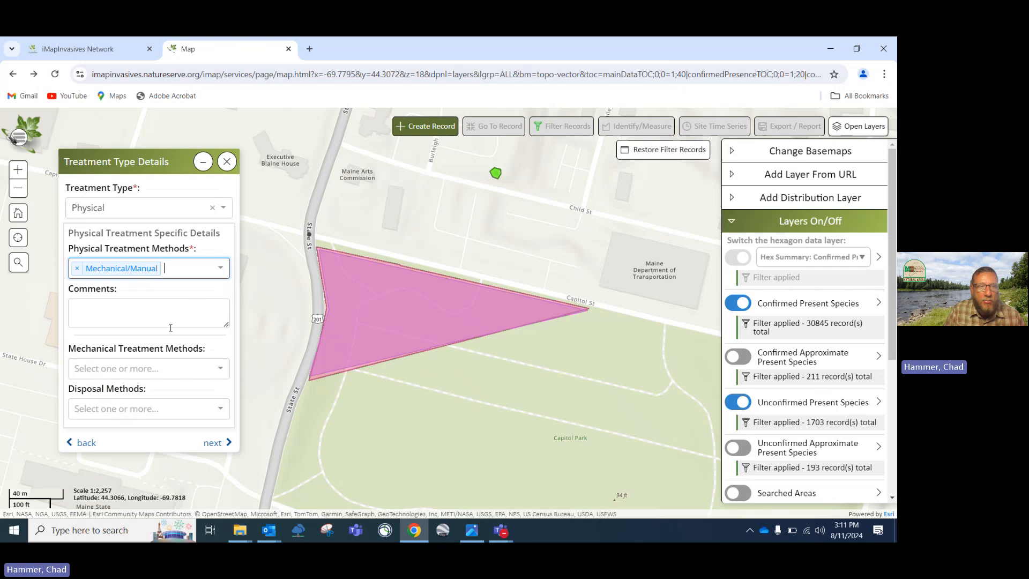
Leave Mechanical Treatment Methods unset and advance to the treatment summary
{"action": "left_click", "coordinate": [213, 369]}
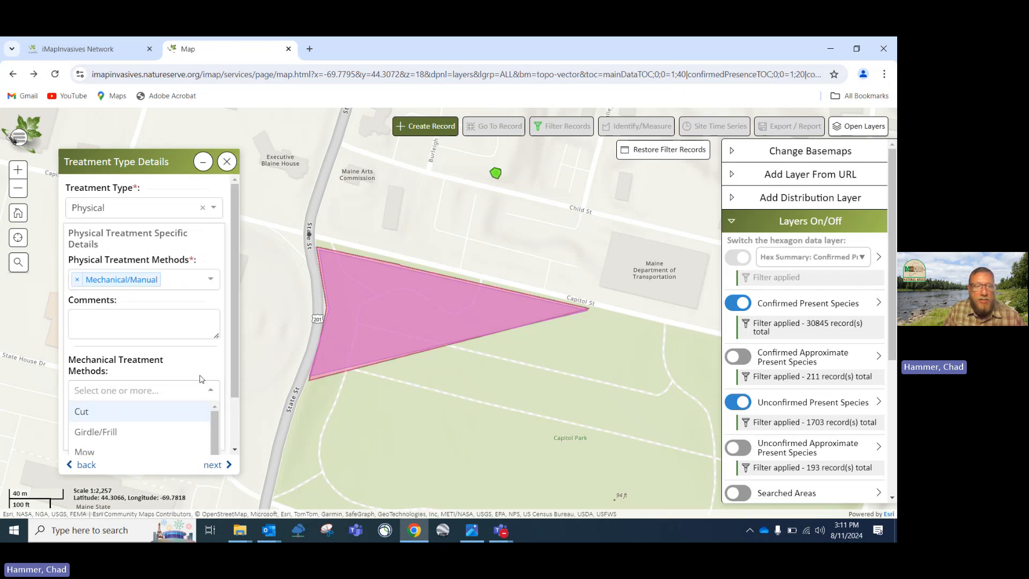
{"action": "scroll", "coordinate": [164, 380], "scroll_direction": "down", "scroll_amount": 2}
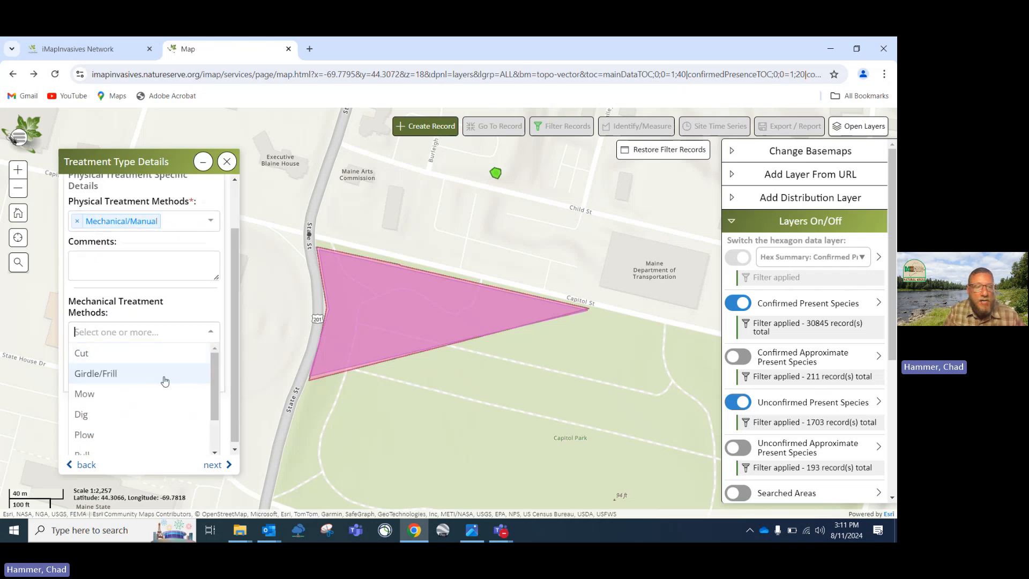
{"action": "scroll", "coordinate": [165, 381], "scroll_direction": "down", "scroll_amount": 2}
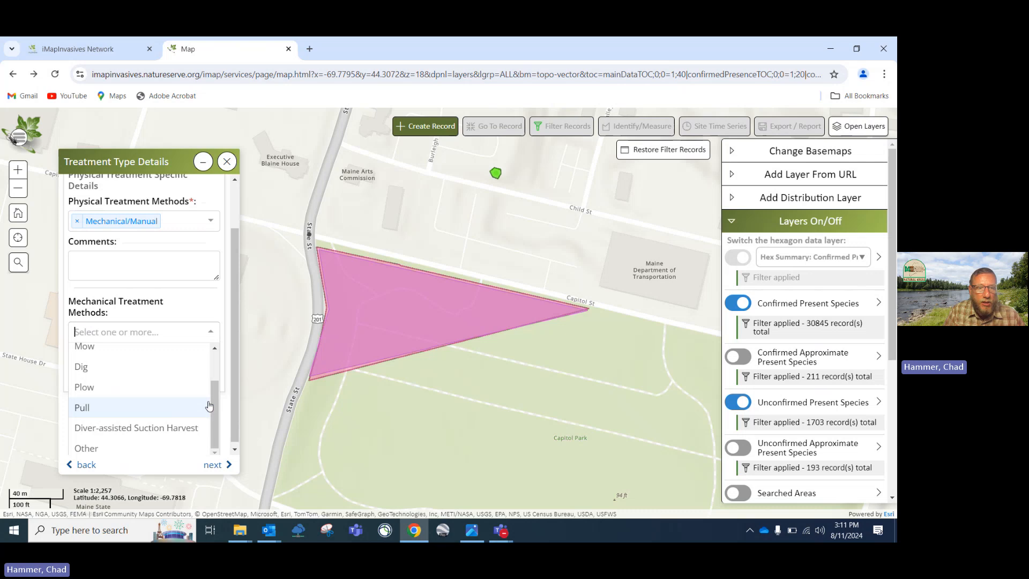
{"action": "left_click_drag", "start_coordinate": [214, 408], "coordinate": [214, 371]}
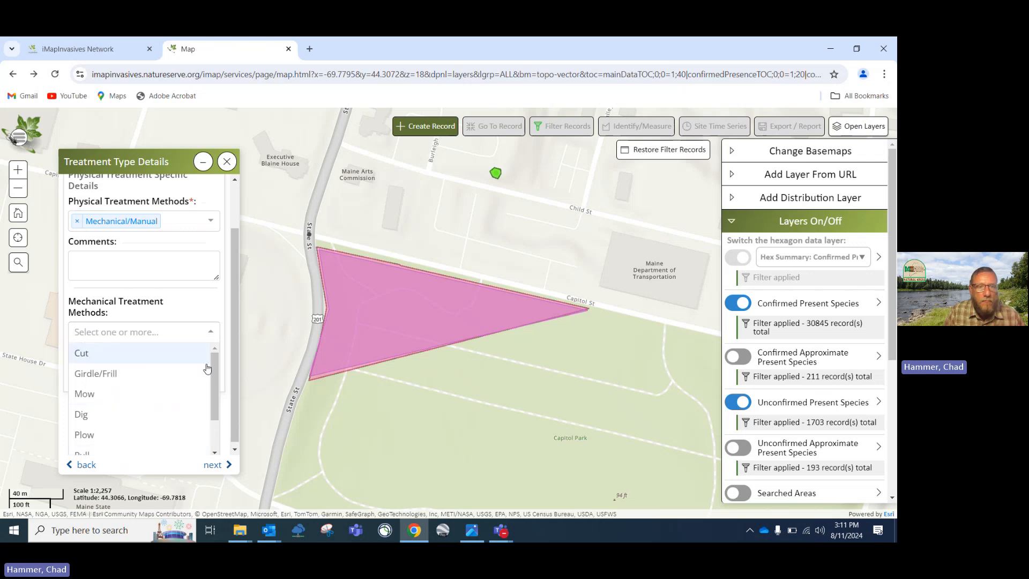
{"action": "left_click", "coordinate": [216, 470]}
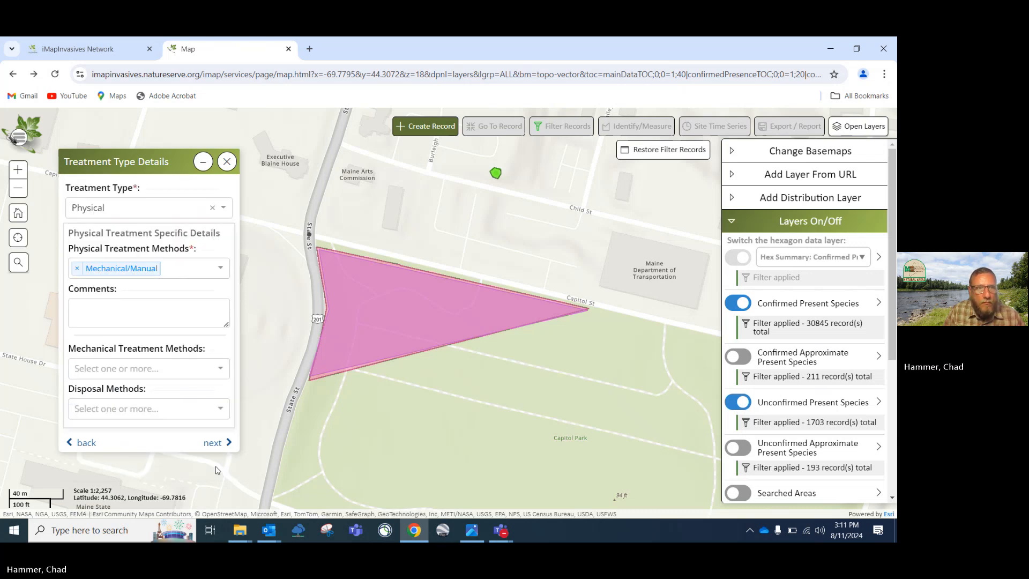
{"action": "left_click", "coordinate": [213, 442]}
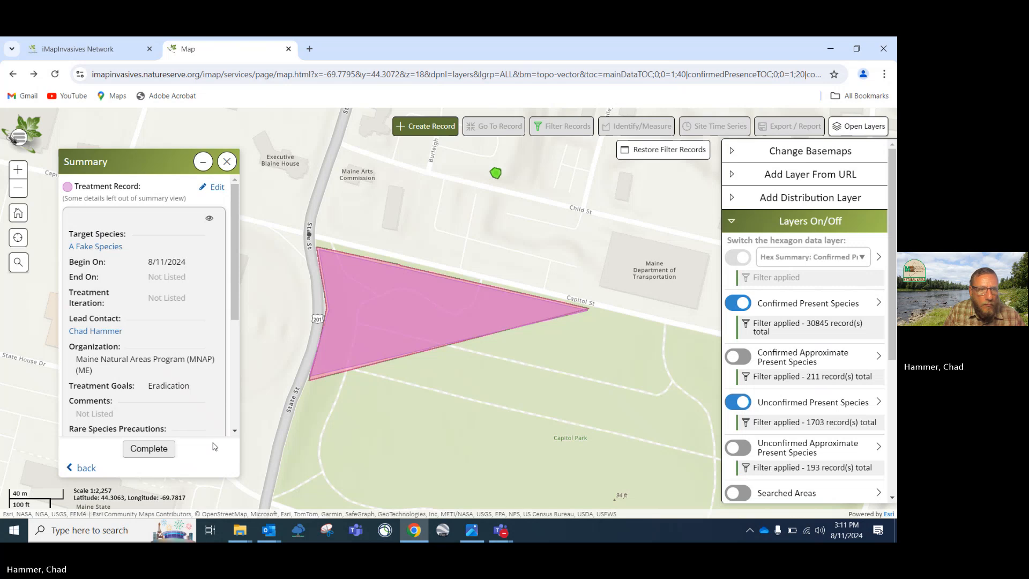
Complete and save the treatment record, dismiss the saved confirmation, and start a new record
{"action": "left_click", "coordinate": [138, 452]}
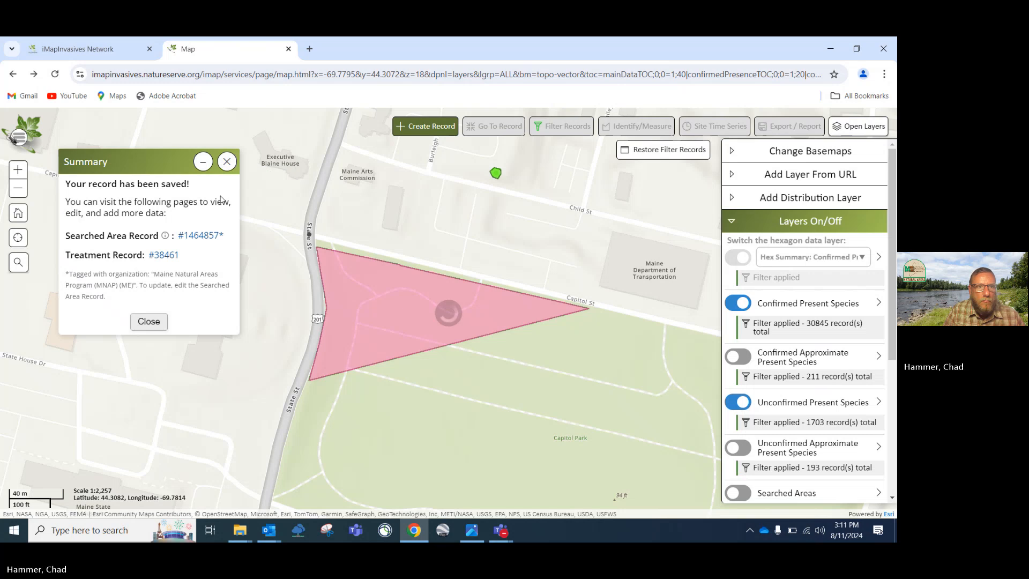
{"action": "left_click", "coordinate": [148, 322]}
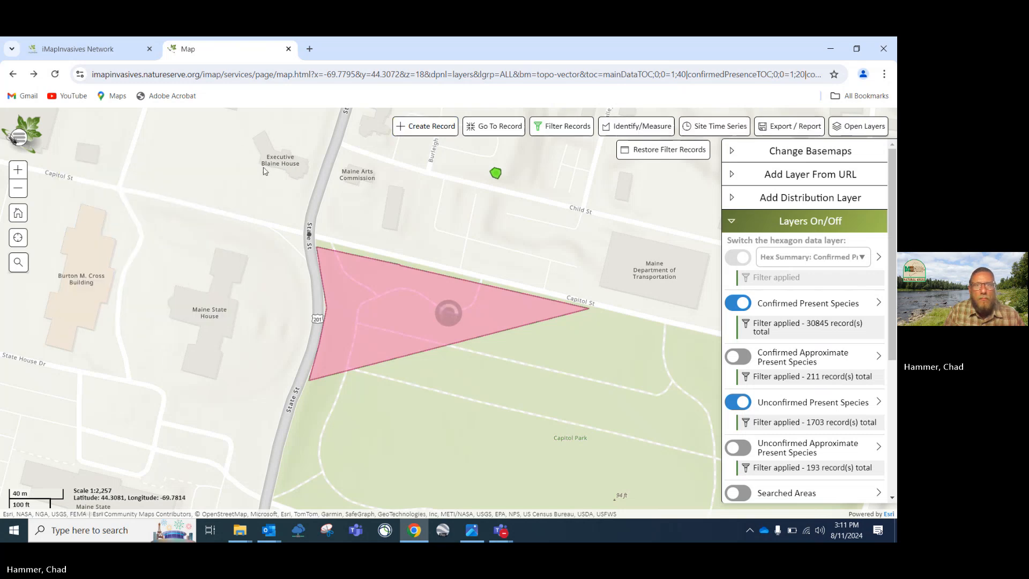
{"action": "left_click", "coordinate": [425, 126]}
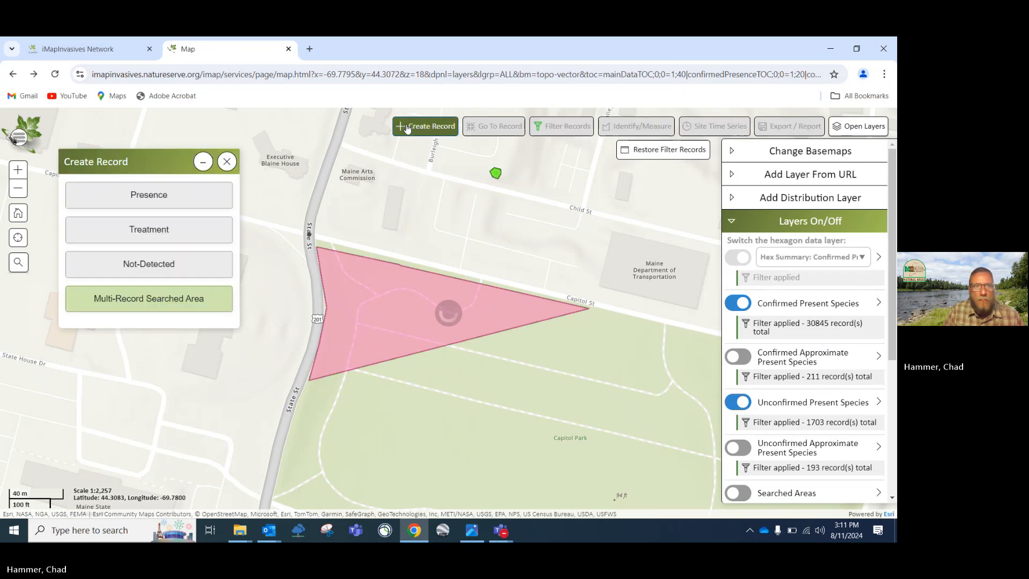
Place a presence point for A Fake Species (for testing) inside the triangle, with no photos
{"action": "left_click", "coordinate": [153, 204]}
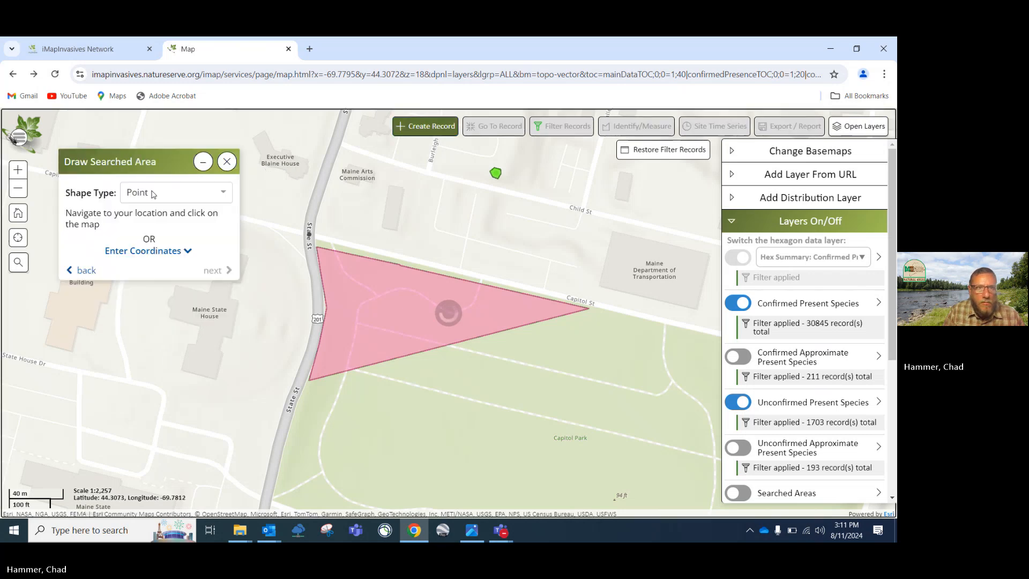
{"action": "left_click", "coordinate": [392, 308]}
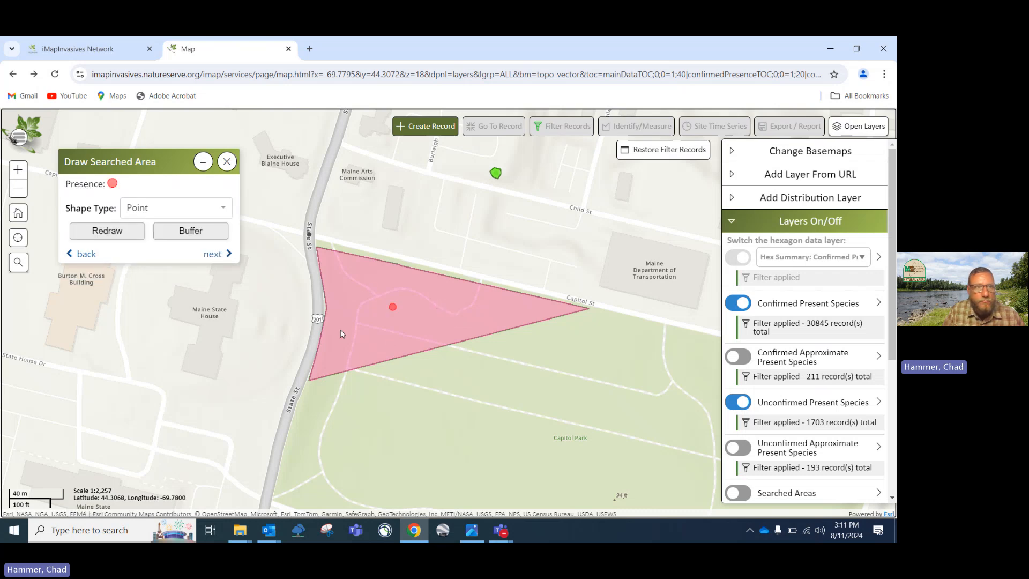
{"action": "left_click", "coordinate": [215, 255]}
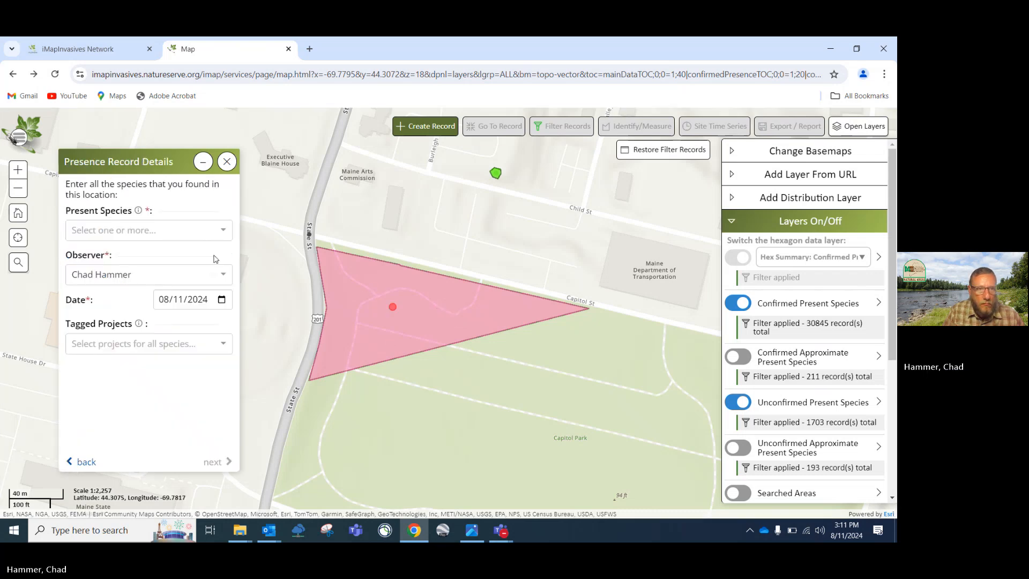
{"action": "left_click", "coordinate": [223, 235]}
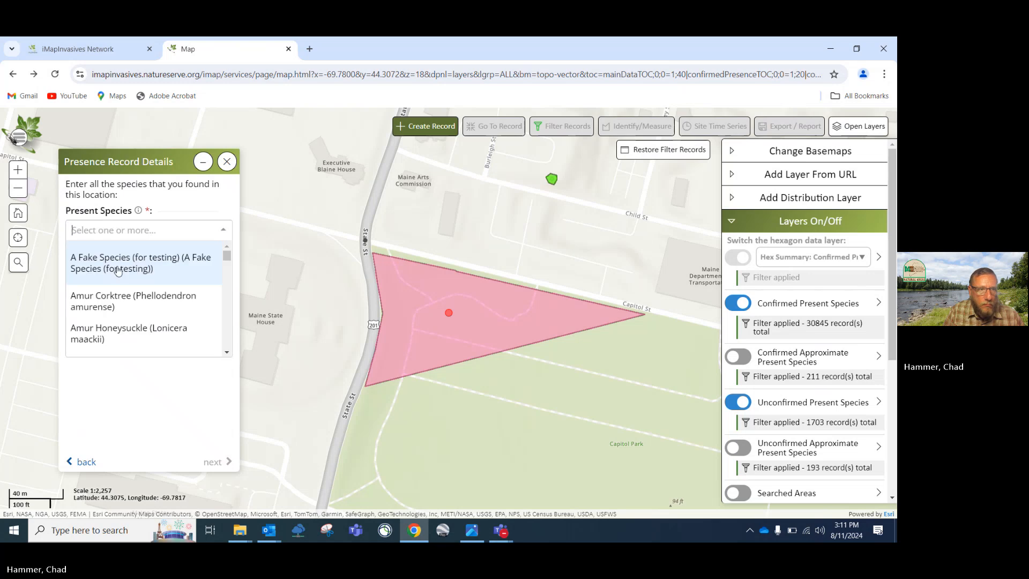
{"action": "left_click", "coordinate": [119, 269]}
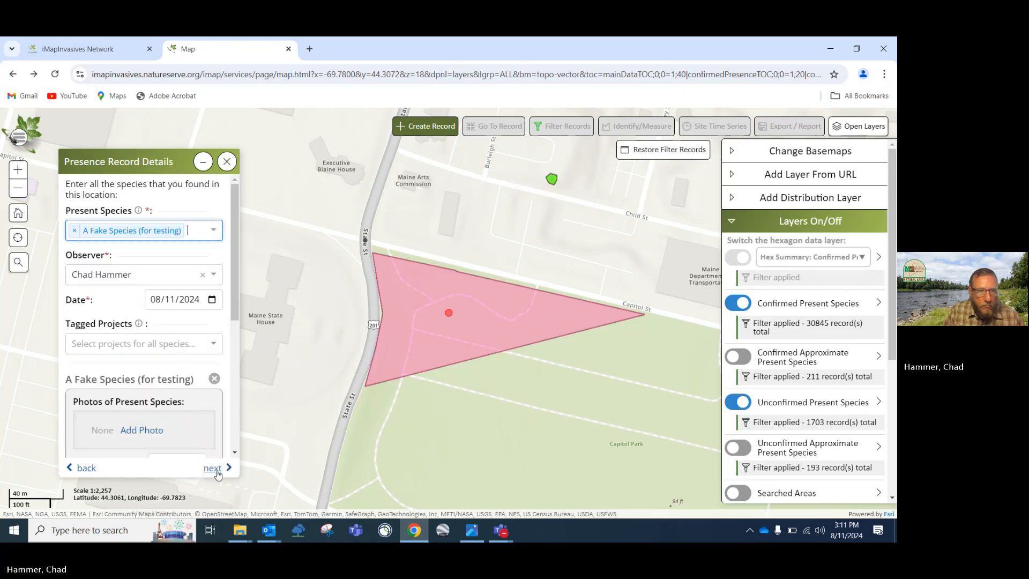
{"action": "left_click", "coordinate": [213, 468]}
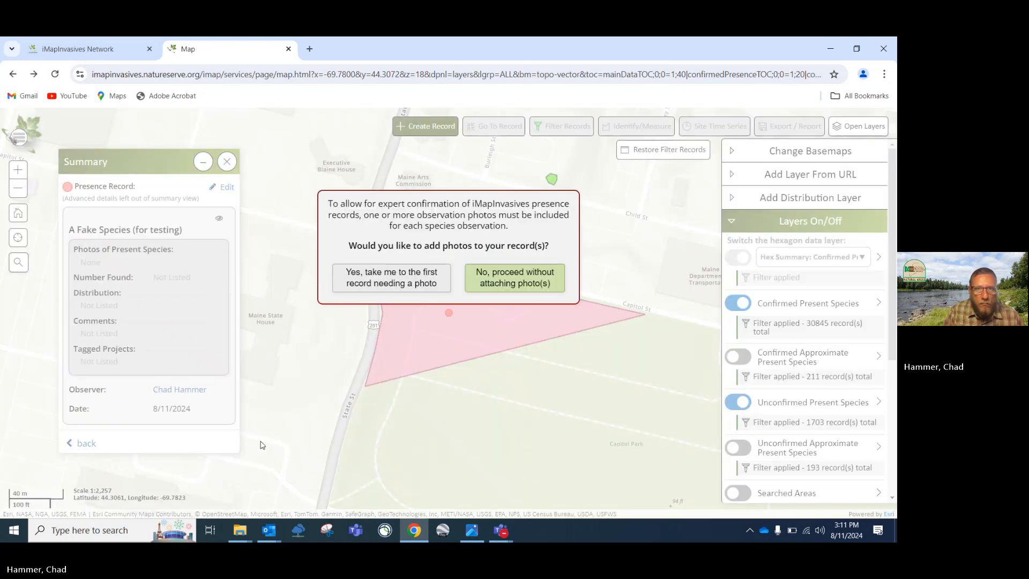
{"action": "left_click", "coordinate": [523, 284]}
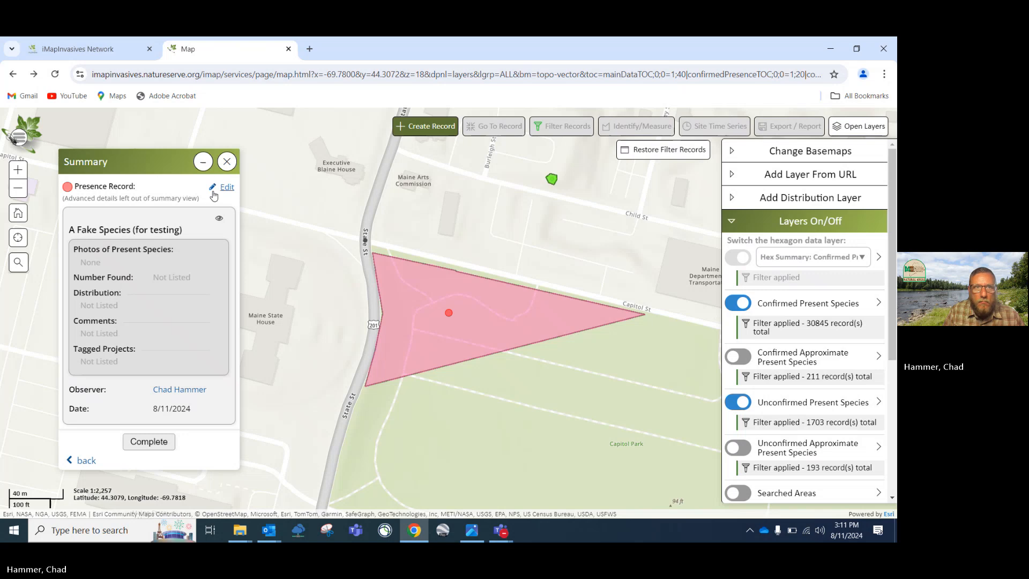
Close the presence summary and zoom the map out three levels around Augusta
{"action": "left_click", "coordinate": [226, 162]}
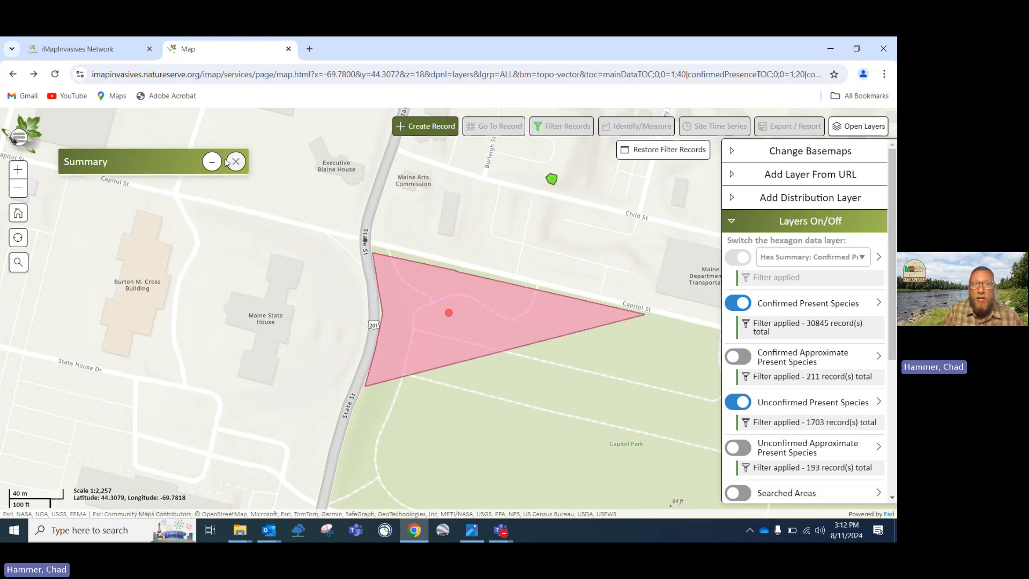
{"action": "scroll", "coordinate": [444, 298], "scroll_direction": "down", "scroll_amount": 1}
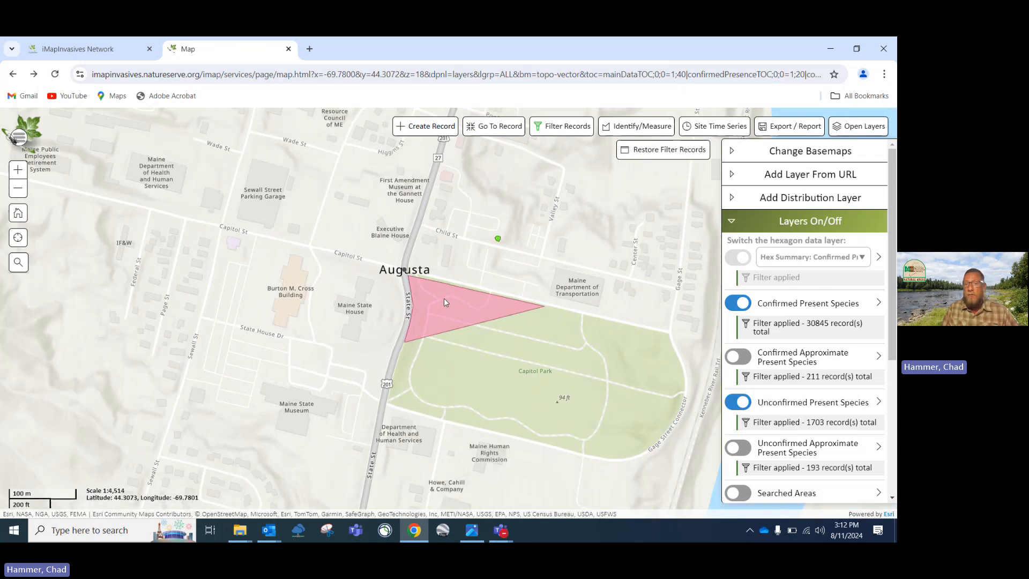
{"action": "scroll", "coordinate": [444, 299], "scroll_direction": "down", "scroll_amount": 1}
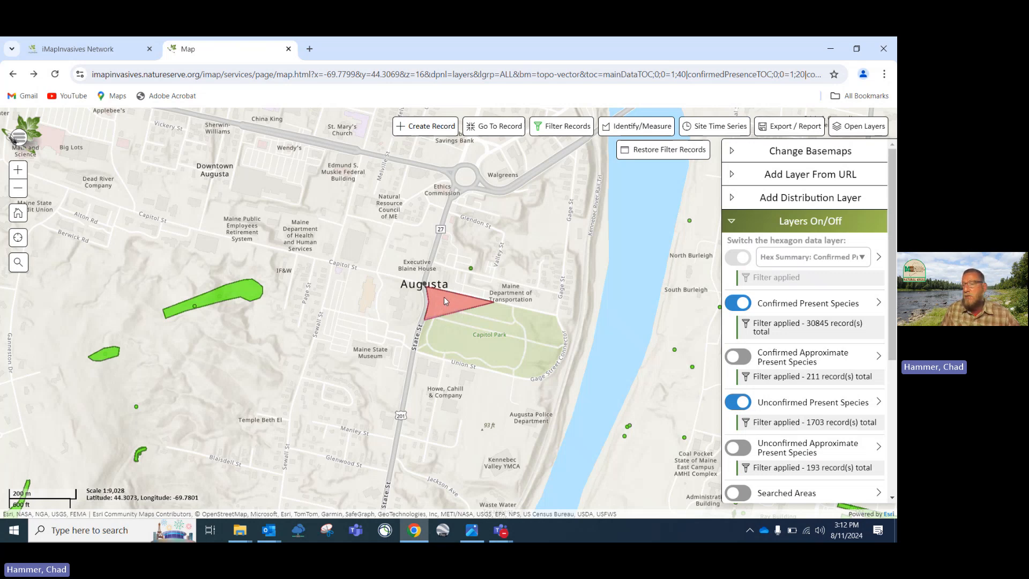
{"action": "scroll", "coordinate": [444, 299], "scroll_direction": "down", "scroll_amount": 1}
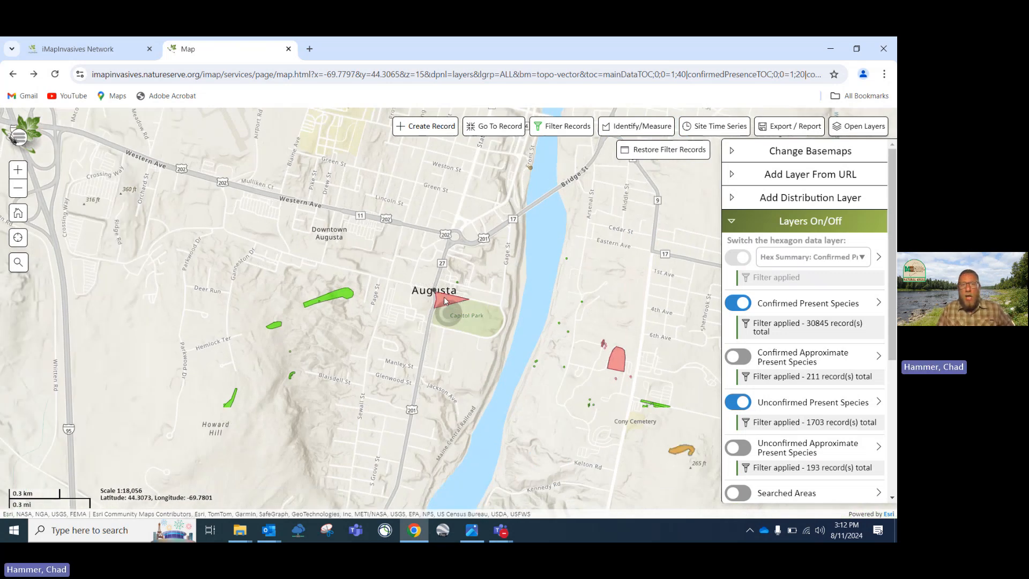
Open and close the record-type panel, then switch to the Teams meeting window
{"action": "left_click", "coordinate": [426, 126]}
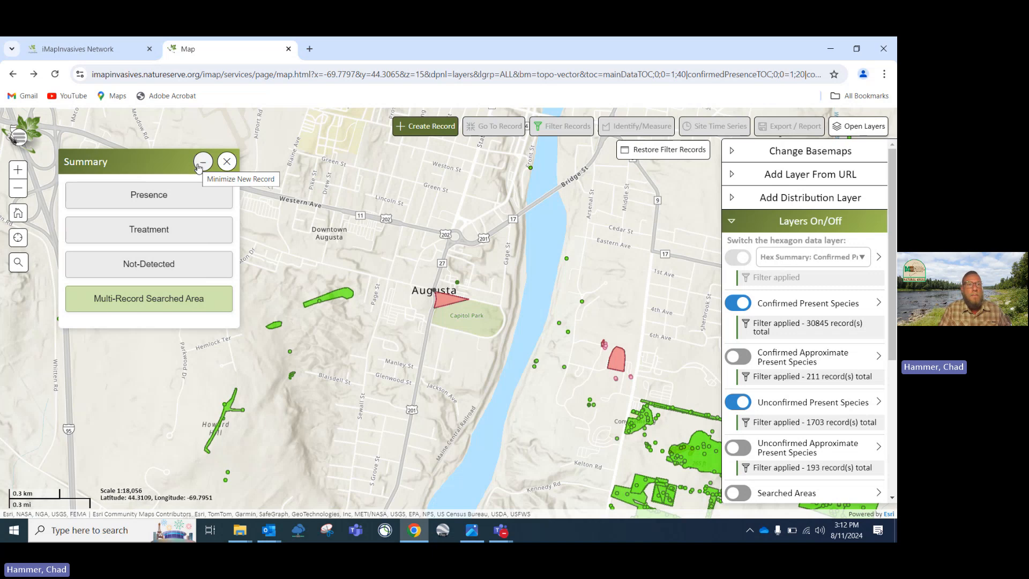
{"action": "left_click", "coordinate": [234, 164]}
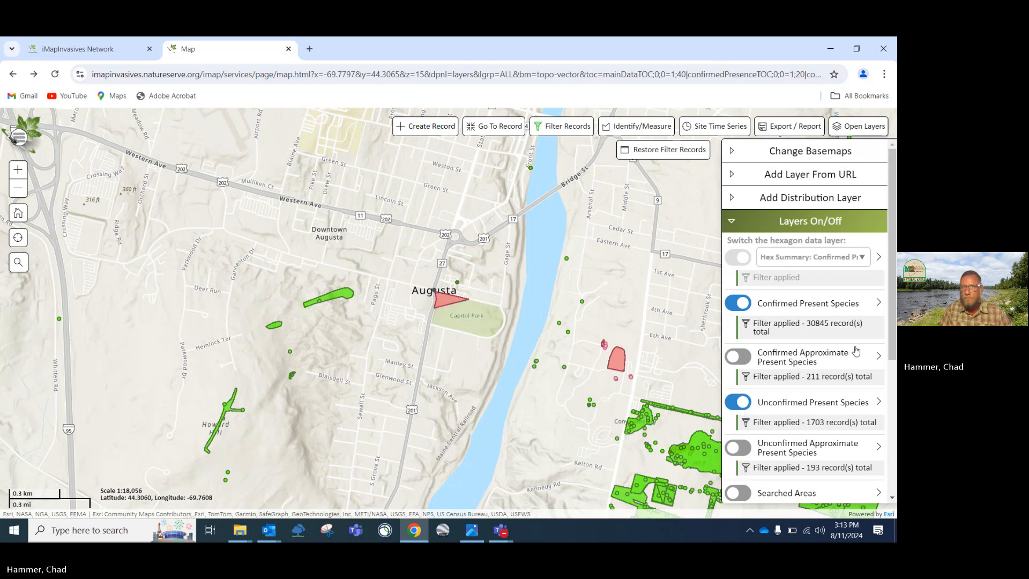
{"action": "key", "text": "alt+Tab"}
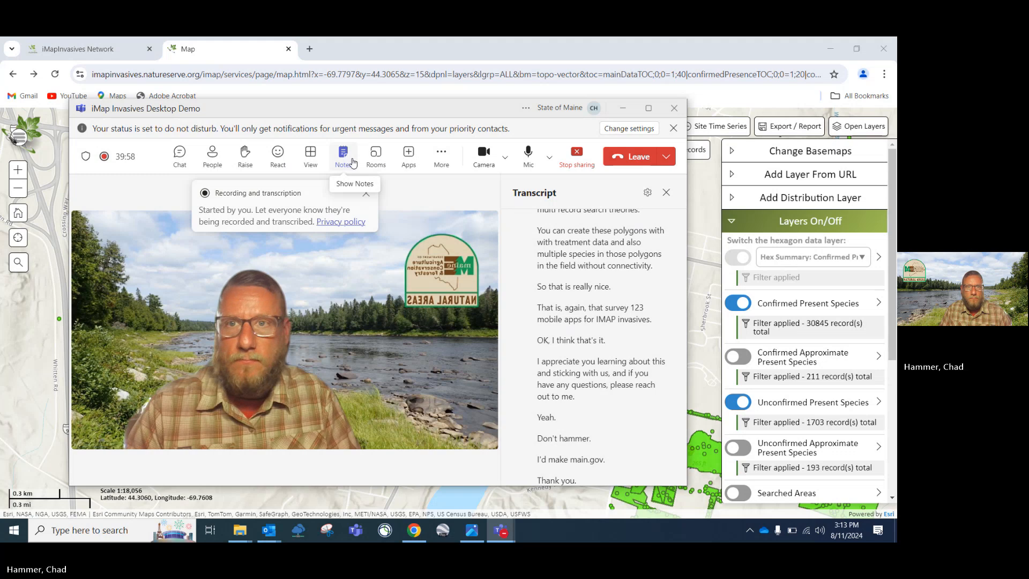
Choose Stop recording under More > Record and transcribe in the Teams meeting
{"action": "left_click", "coordinate": [441, 155]}
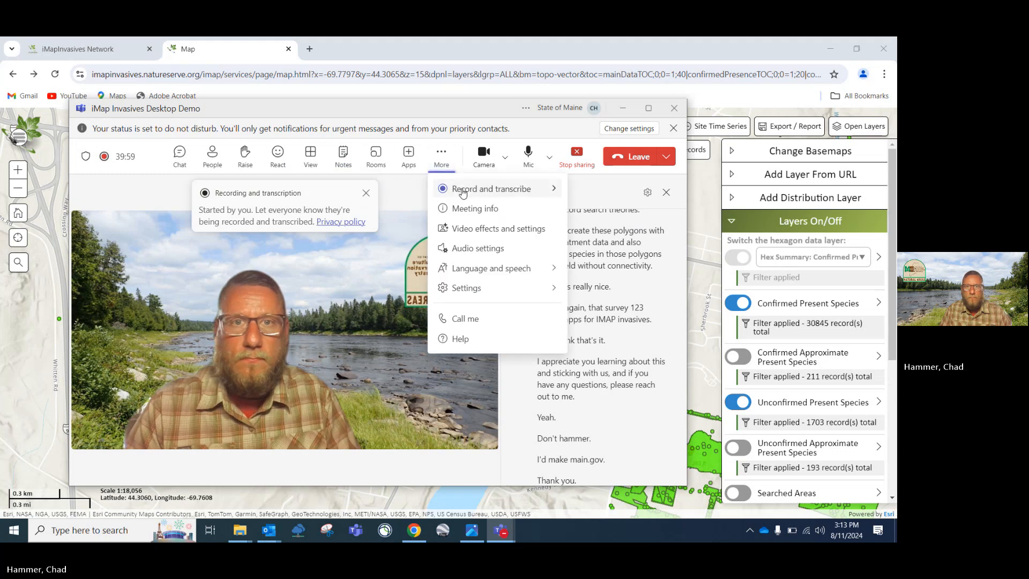
{"action": "mouse_move", "coordinate": [463, 191]}
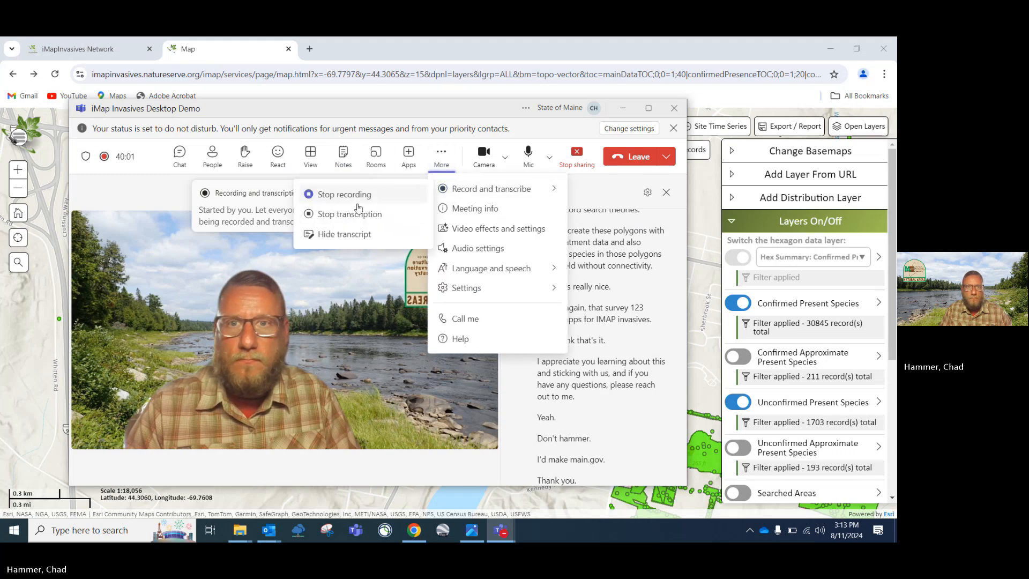
{"action": "left_click", "coordinate": [344, 197]}
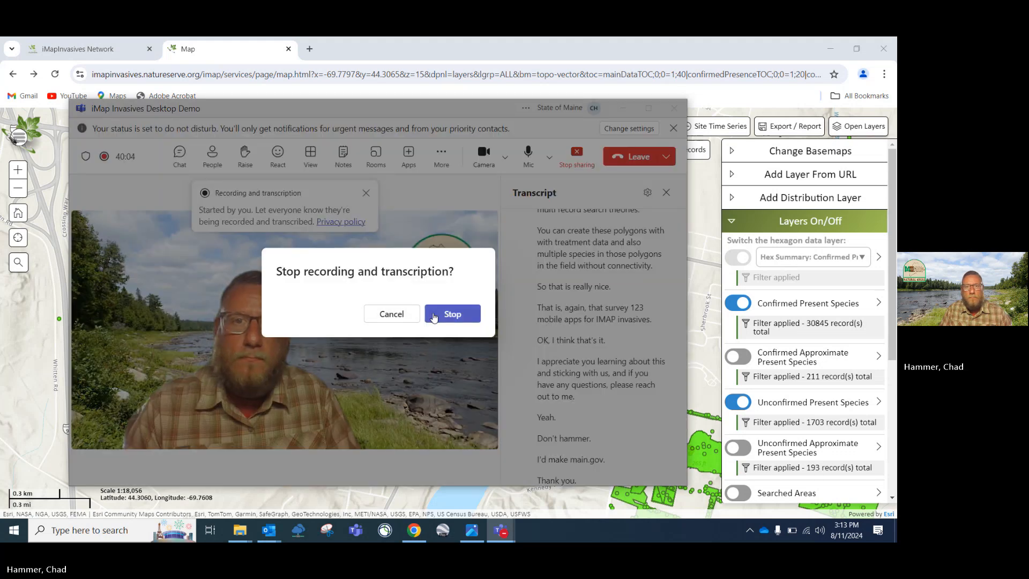